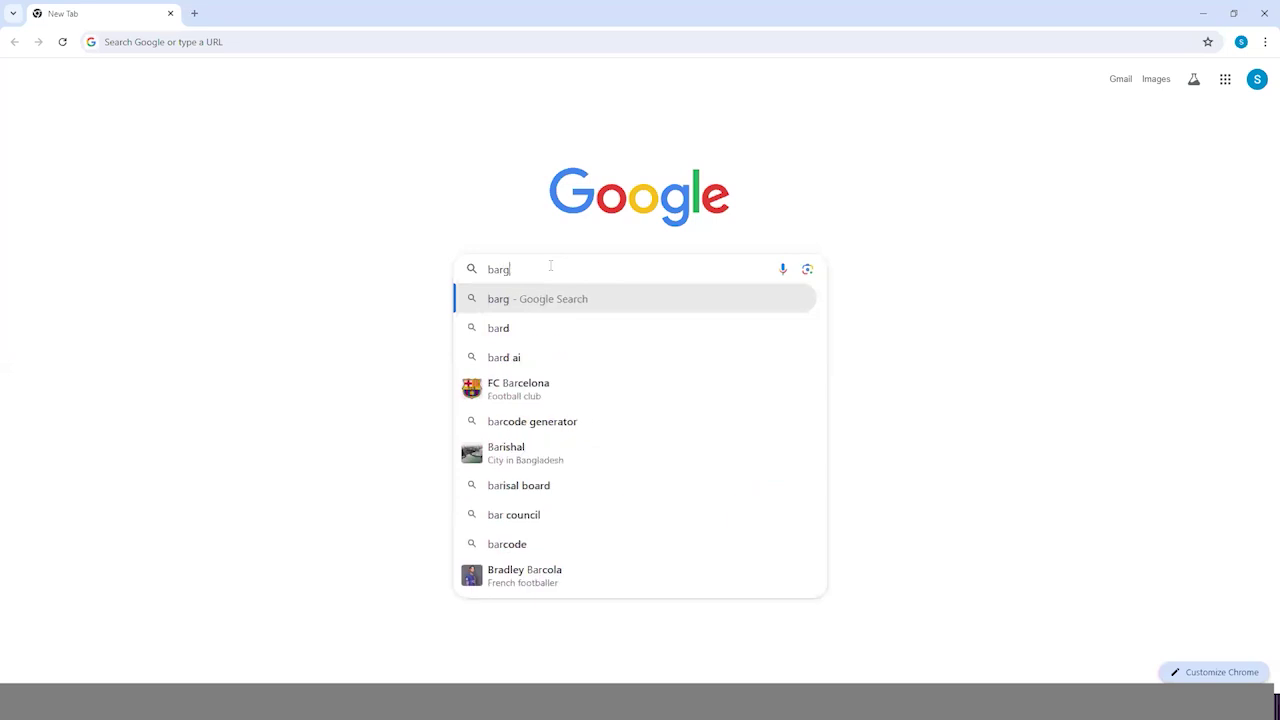
Search Google Images for burger king and open the blue, yellow and red Burger King logo from Cadillac Fairview.
type("g")
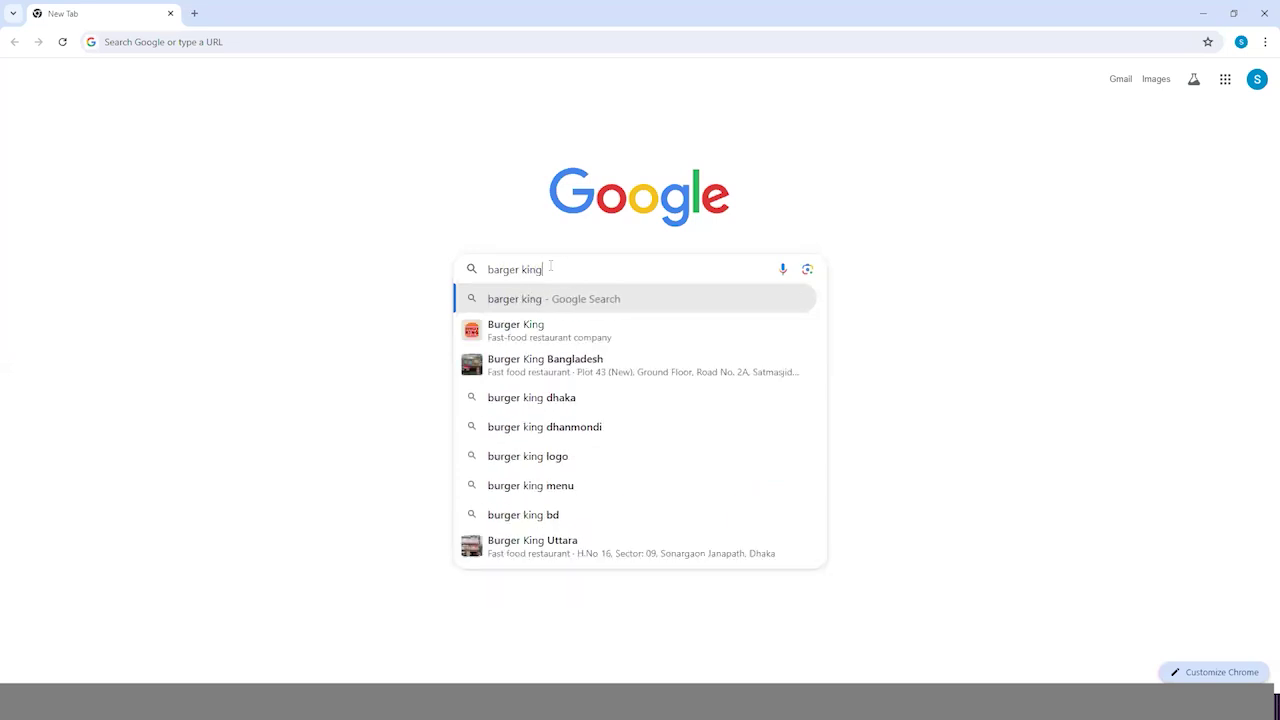
key("Return")
left_click(182, 120)
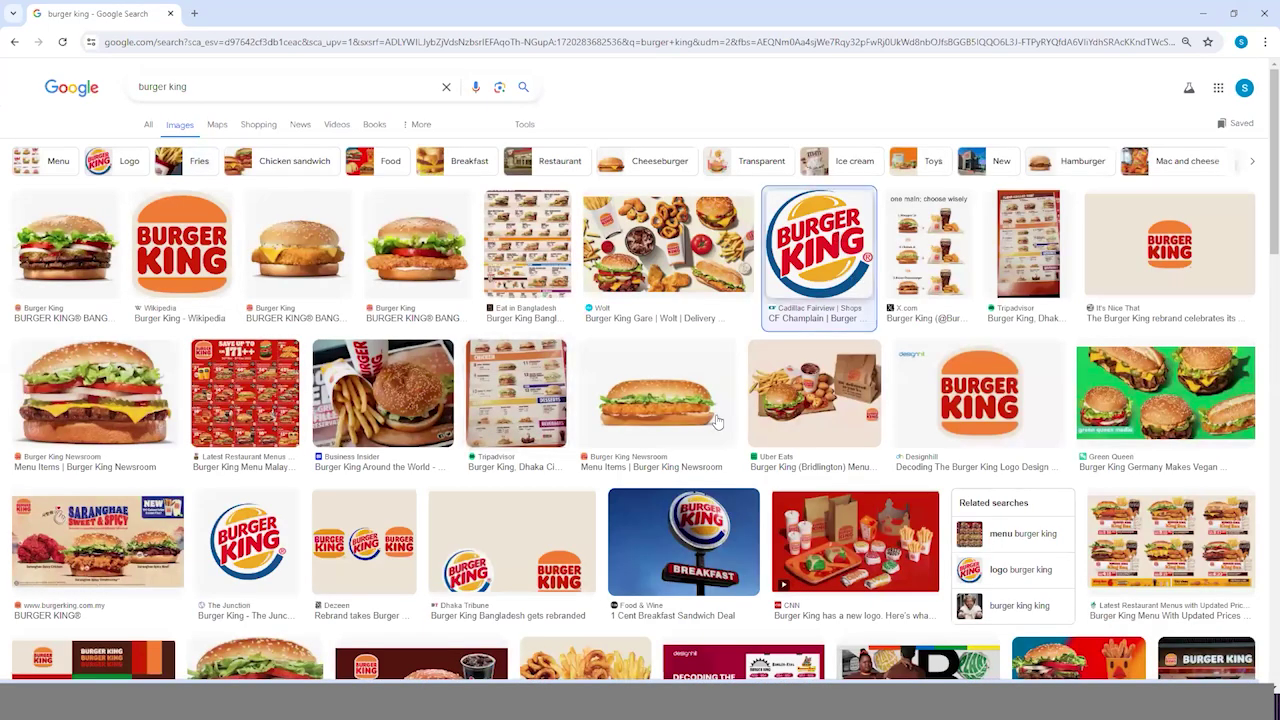
left_click(836, 238)
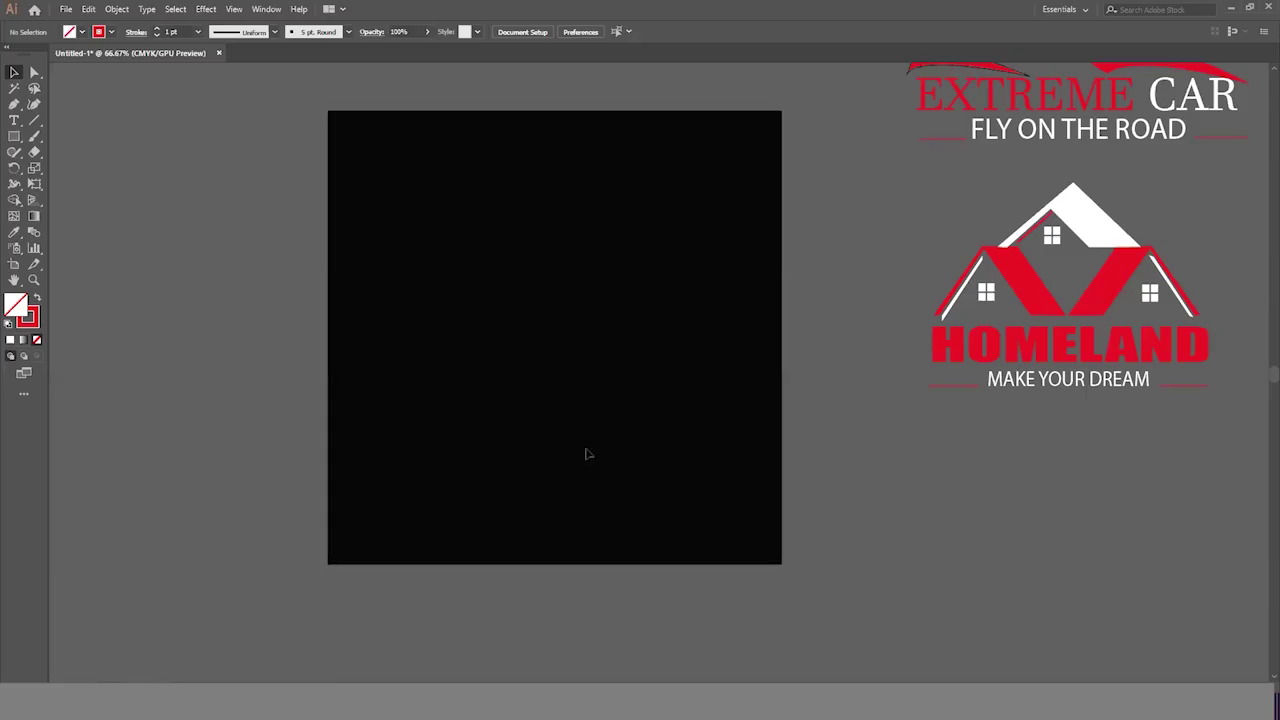
Switch to Illustrator, unlock all objects and delete the black background square covering the artboard.
left_click(127, 10)
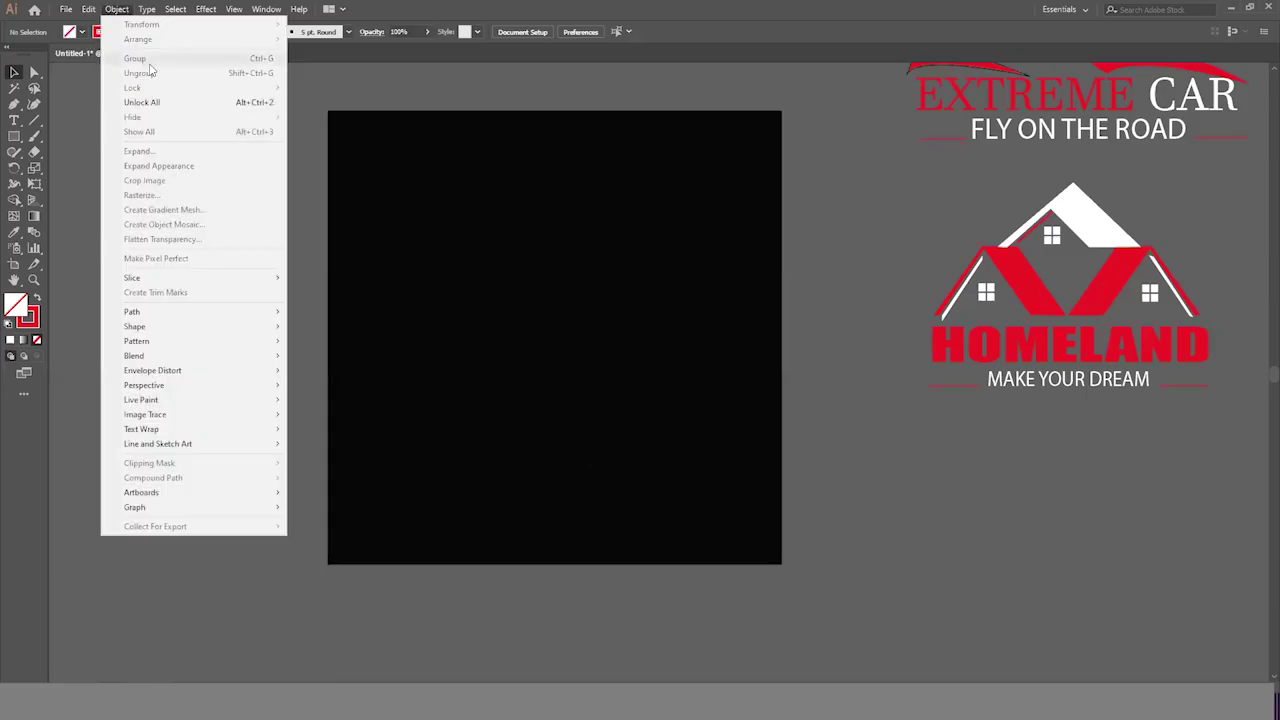
left_click(160, 102)
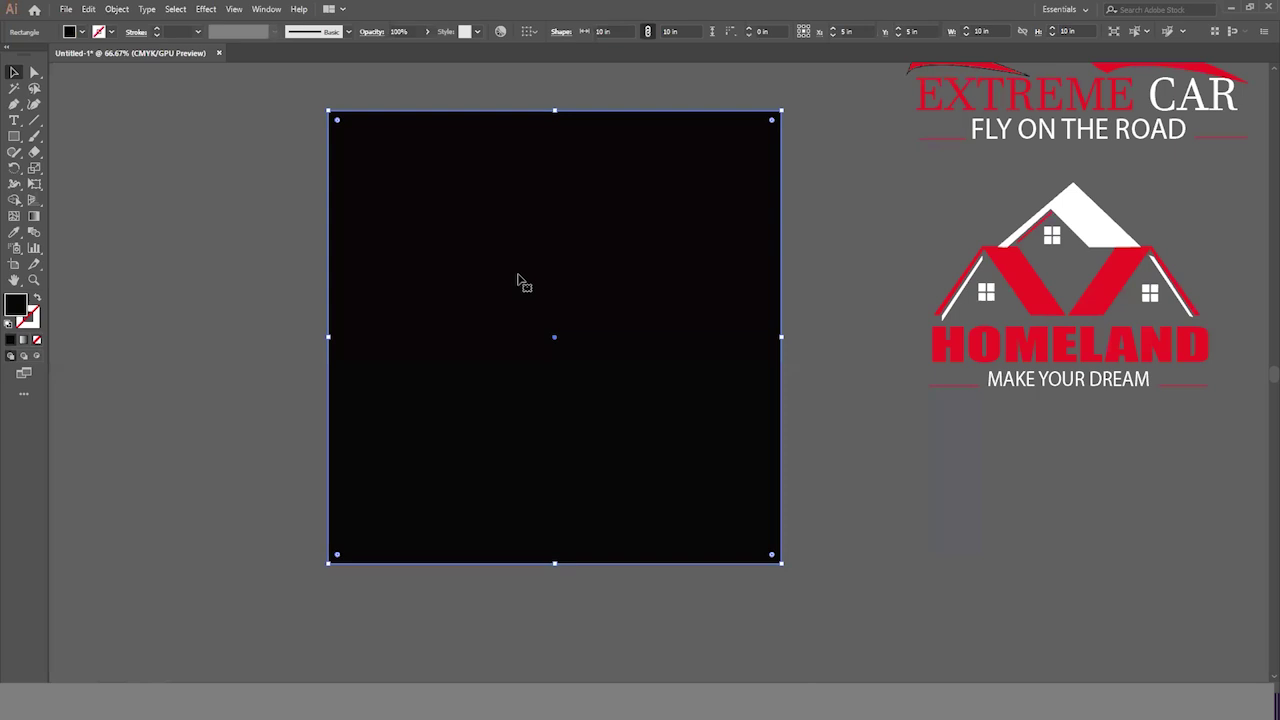
key("Delete")
scroll(546, 369, "up", 1)
scroll(547, 369, "right", 1)
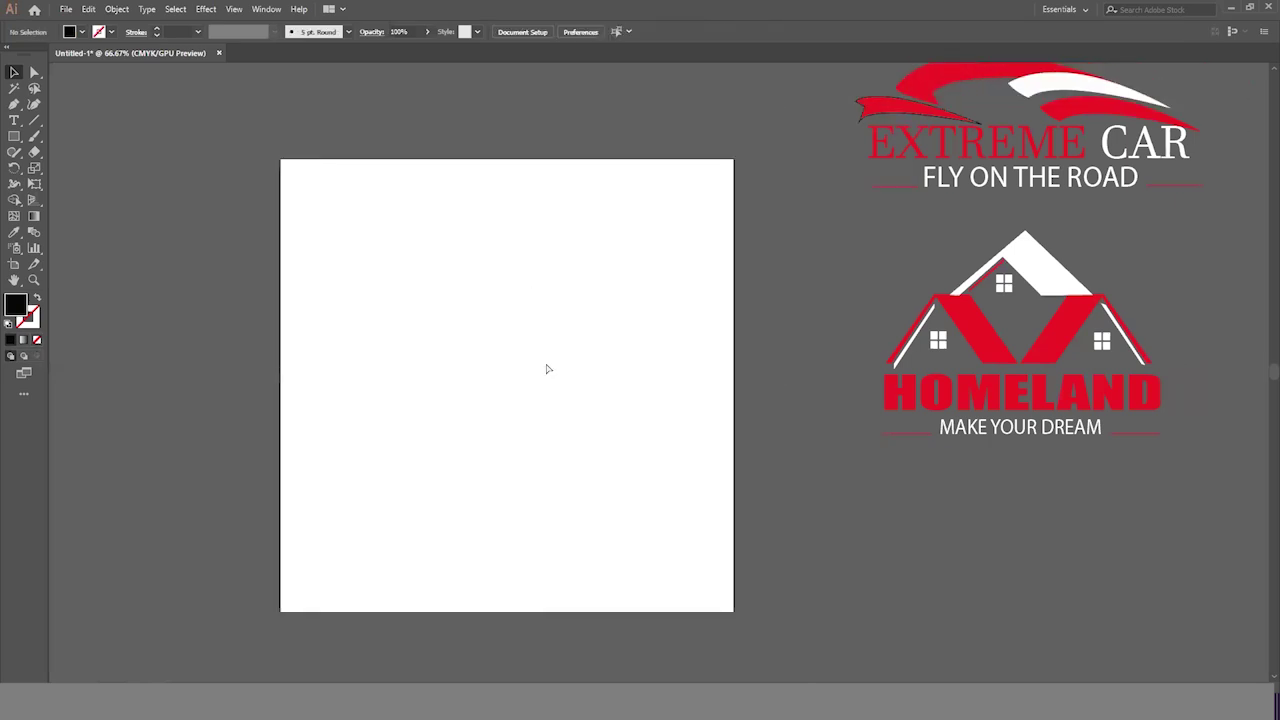
Draw a black-filled circle about 4.2 in in diameter in the upper-left part of the artboard with the Ellipse tool.
left_click_drag(14, 136, 67, 173)
left_click_drag(463, 340, 516, 434)
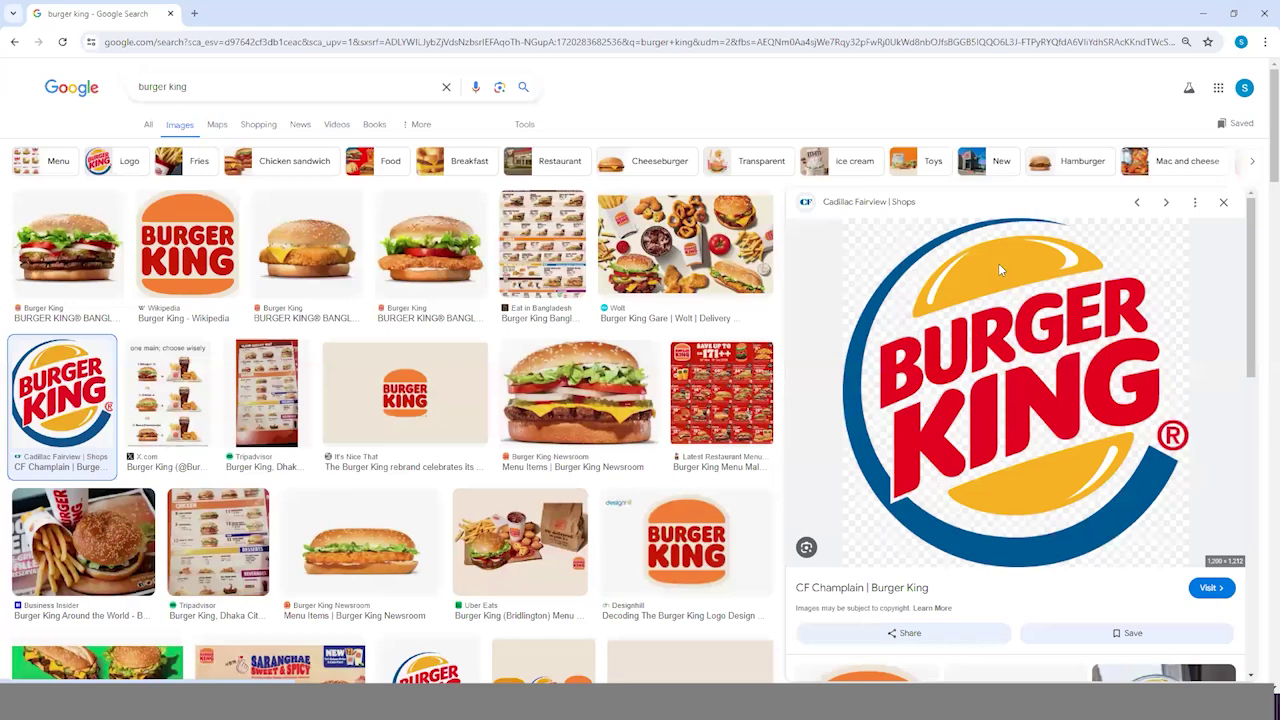
Copy the opened Burger King logo image from the browser and paste it into the Illustrator document.
right_click(998, 263)
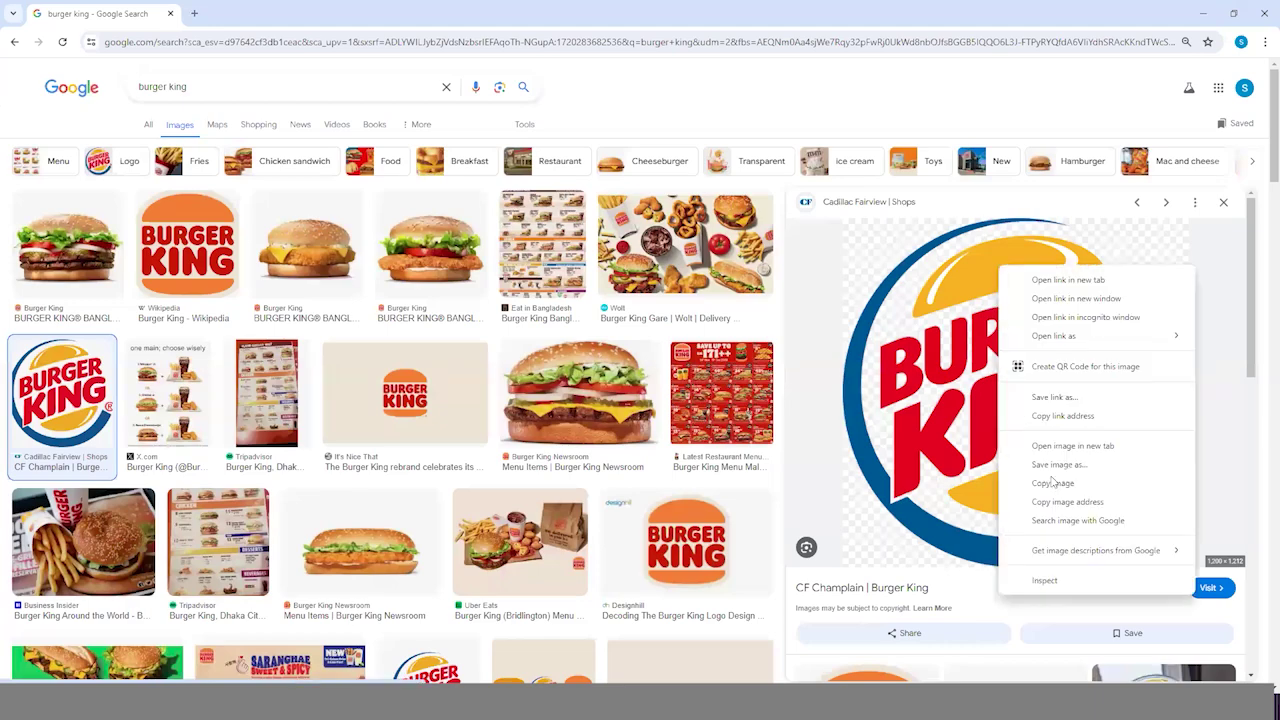
left_click(1053, 483)
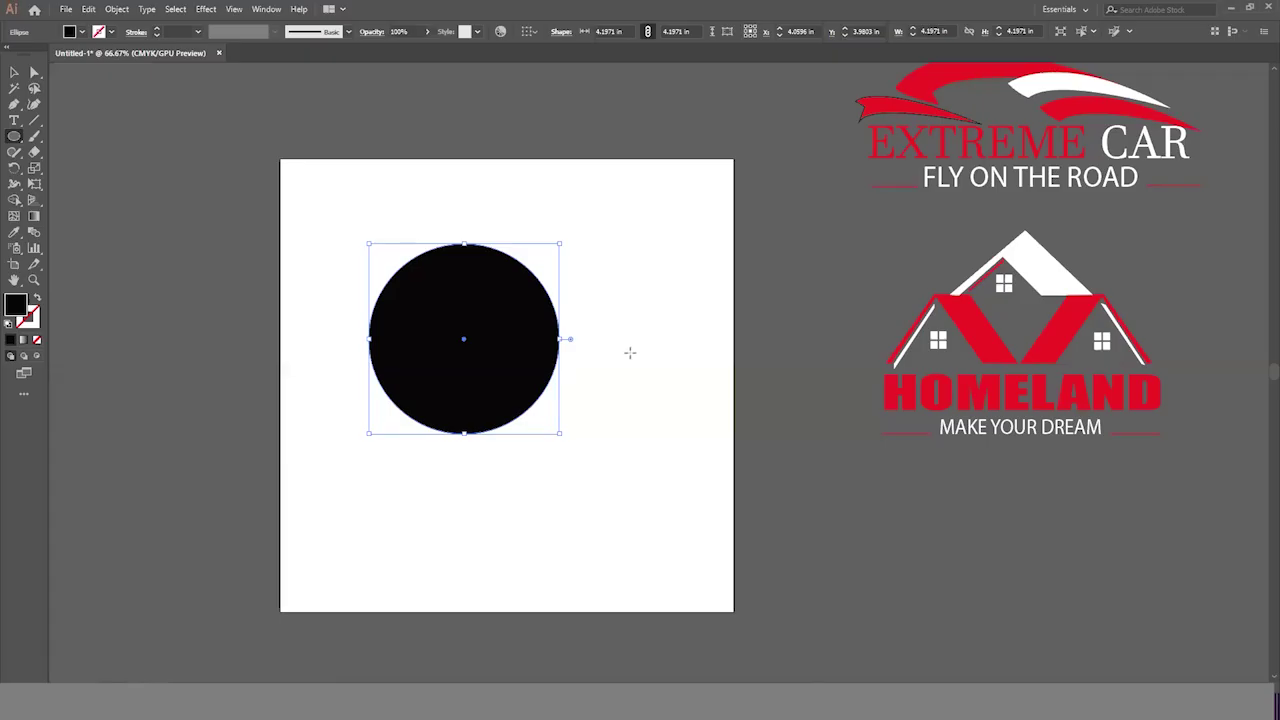
left_click(14, 72)
left_click(140, 178)
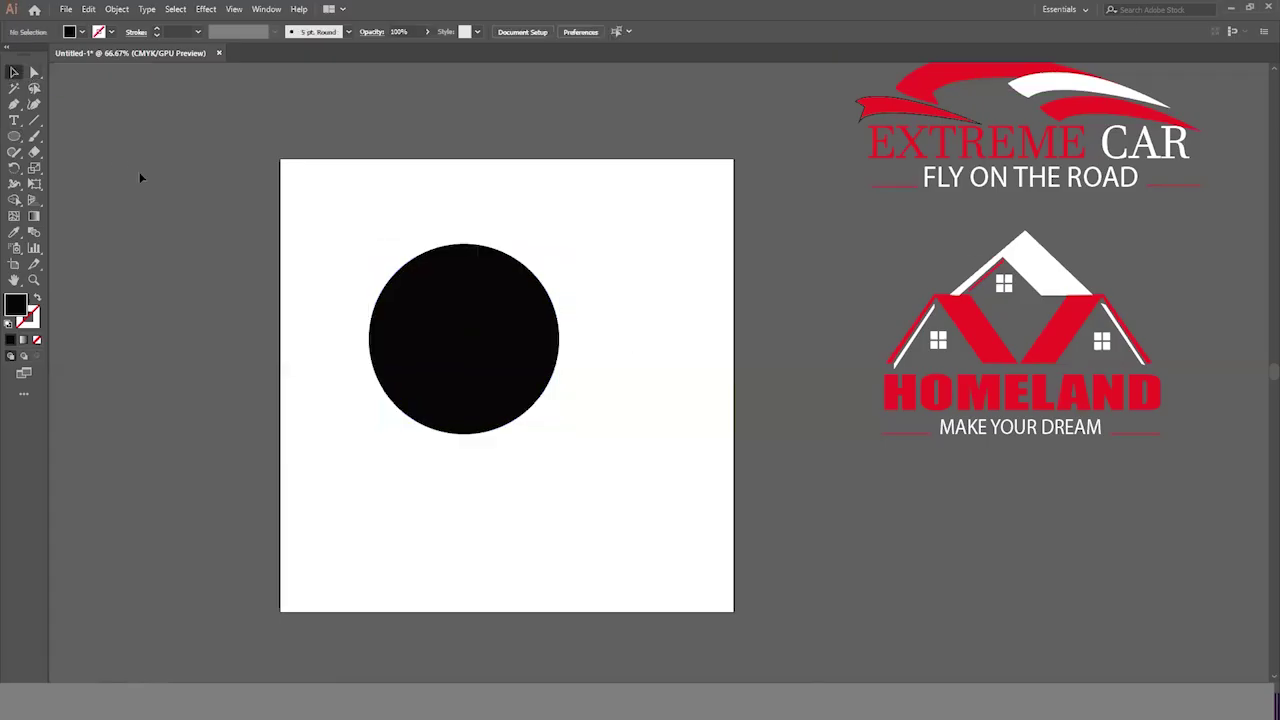
key("ctrl+v")
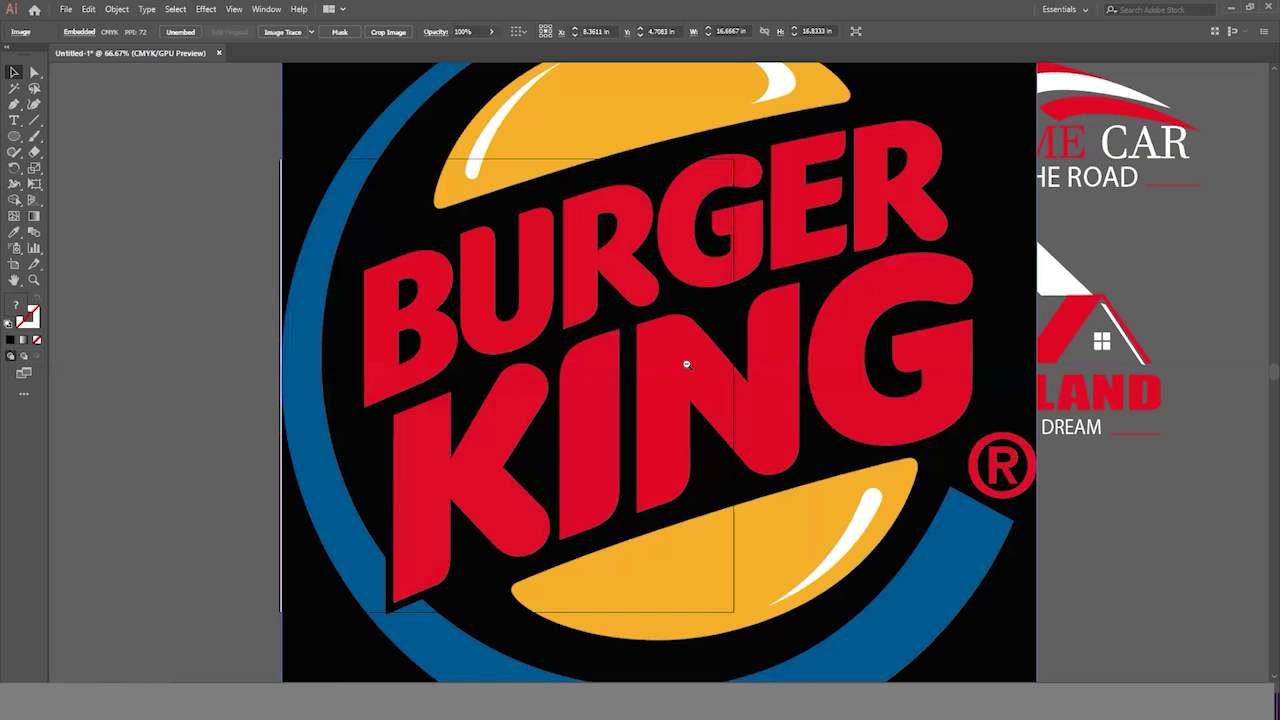
Scale the pasted logo image down to a small reference and place it outside the artboard's upper-left corner.
key("ctrl+minus")
left_click_drag(921, 93, 767, 327)
left_click_drag(683, 337, 254, 134)
left_click(290, 317)
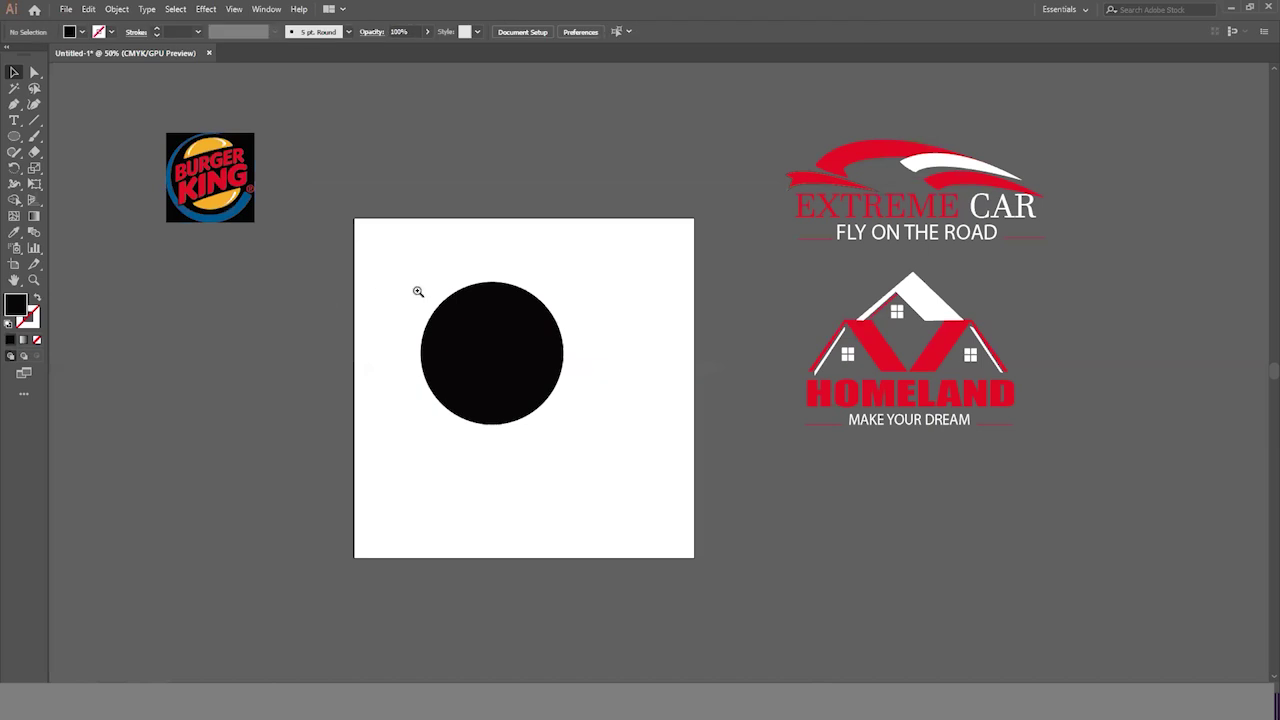
Fill the black circle with the yellow-orange of the reference logo's bun, sampled with the Eyedropper.
key("ctrl+plus")
left_click(766, 443)
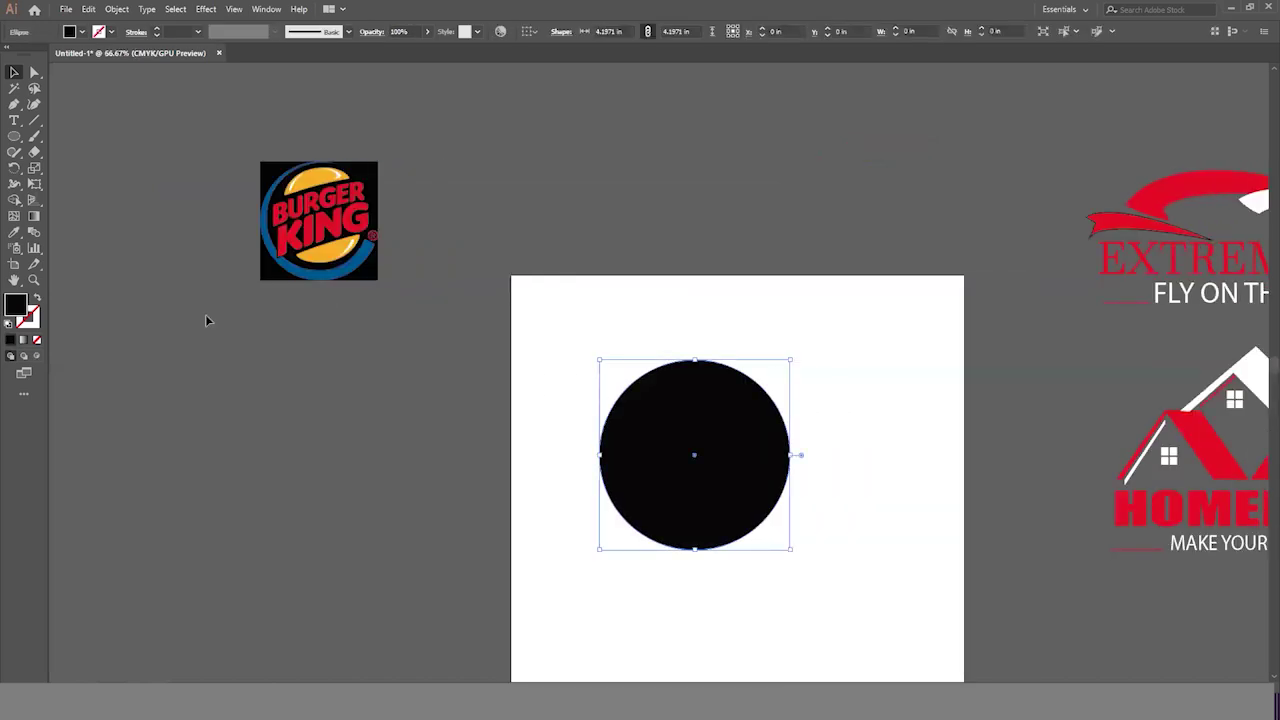
left_click(15, 235)
left_click(312, 180)
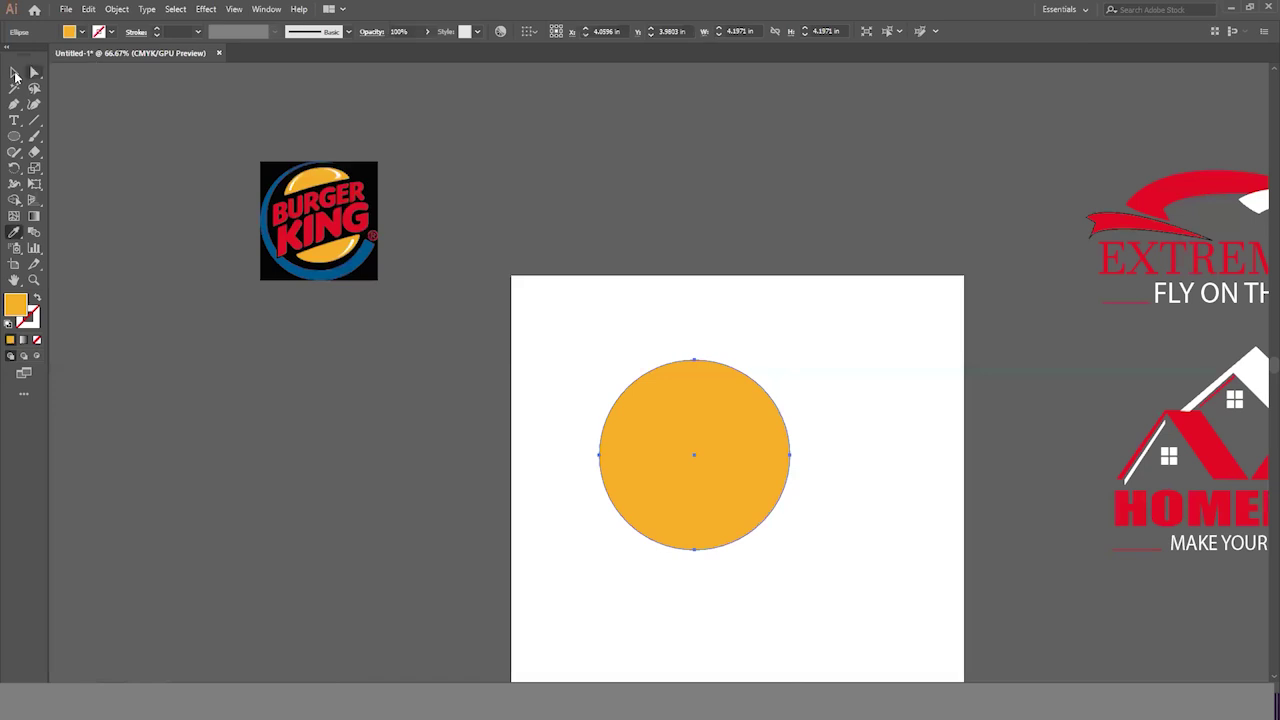
left_click(14, 72)
left_click(729, 557)
Cut the circle into upper and lower halves with the Scissors tool at its left and right anchor points.
scroll(680, 388, "down", 2)
left_click(777, 430)
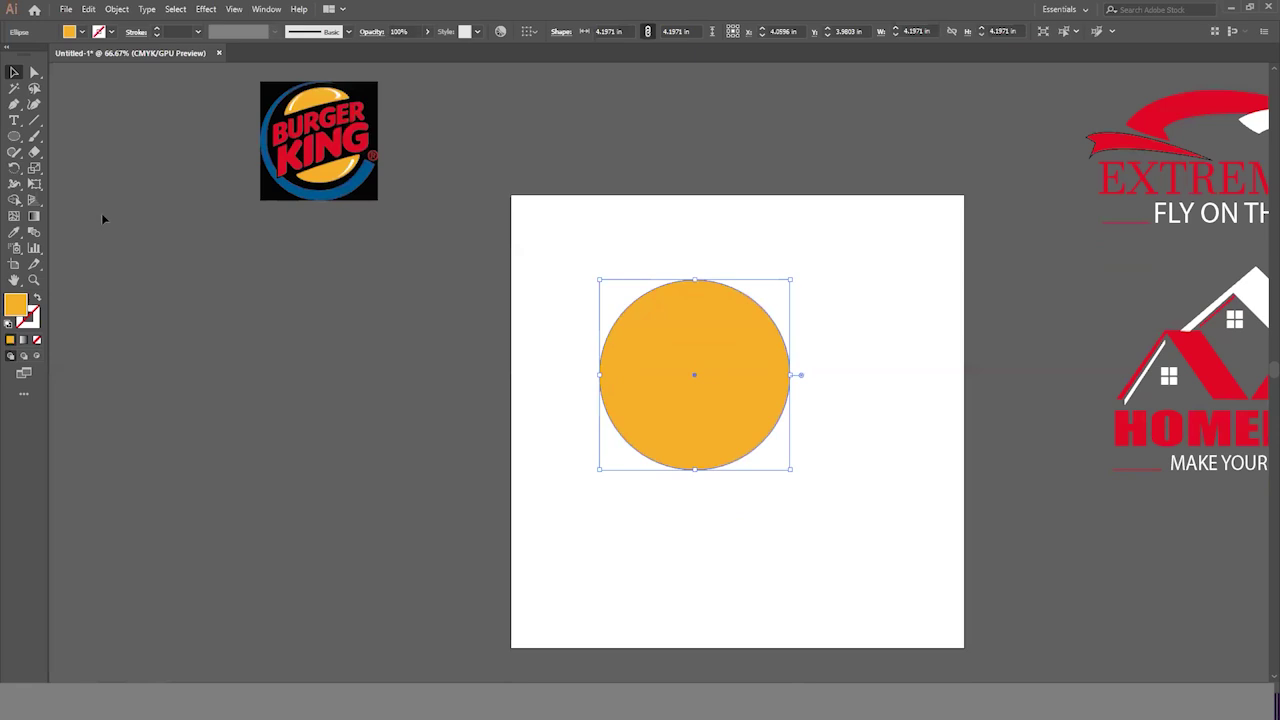
left_click(34, 152)
left_click(140, 163)
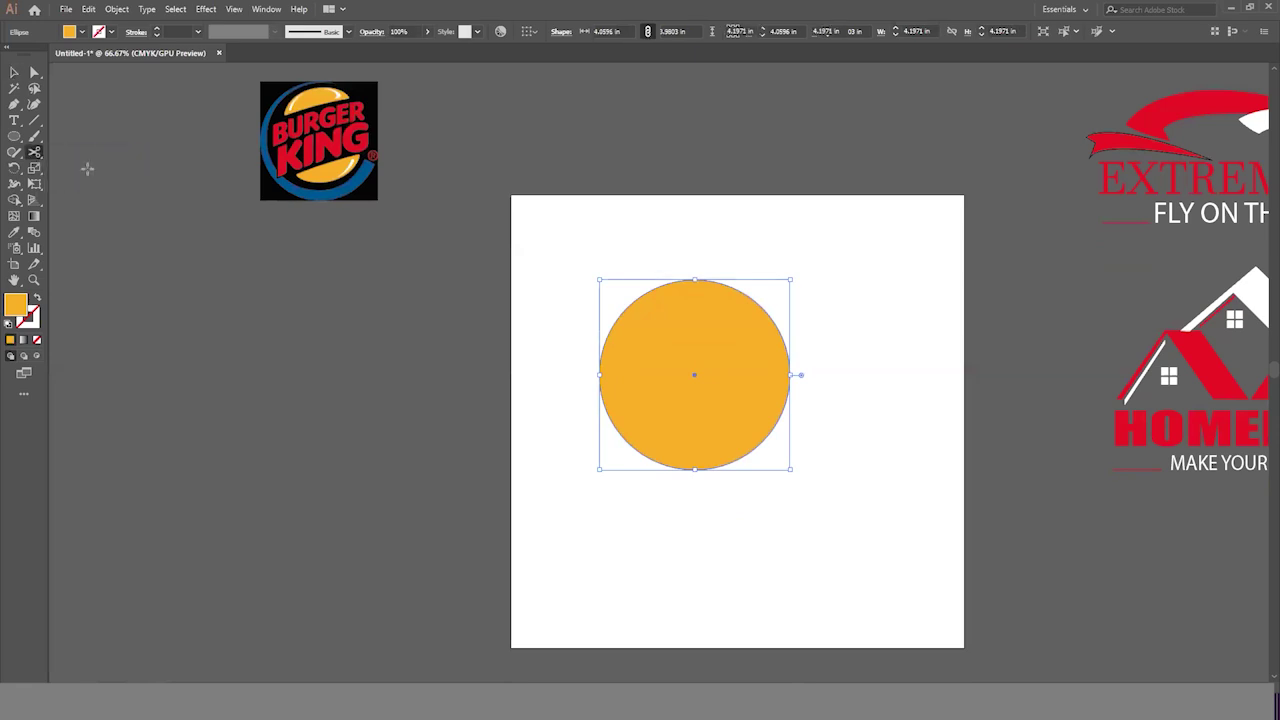
left_click(597, 374)
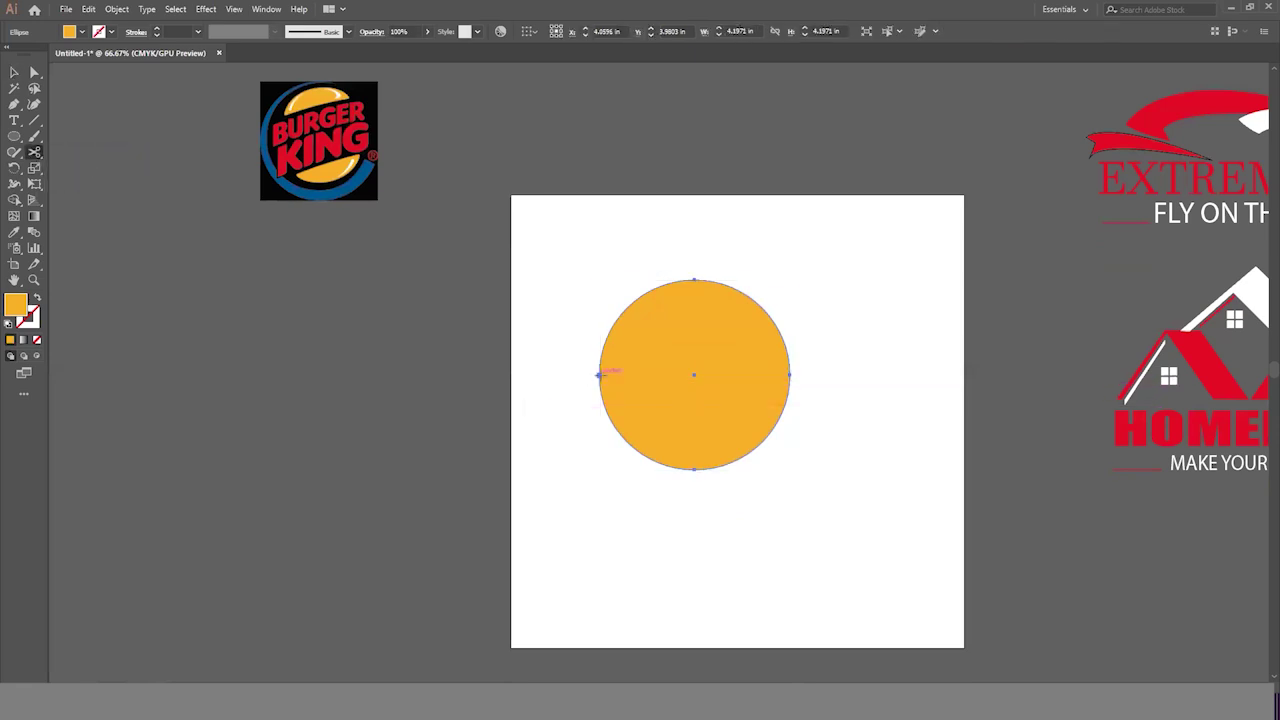
left_click(790, 374)
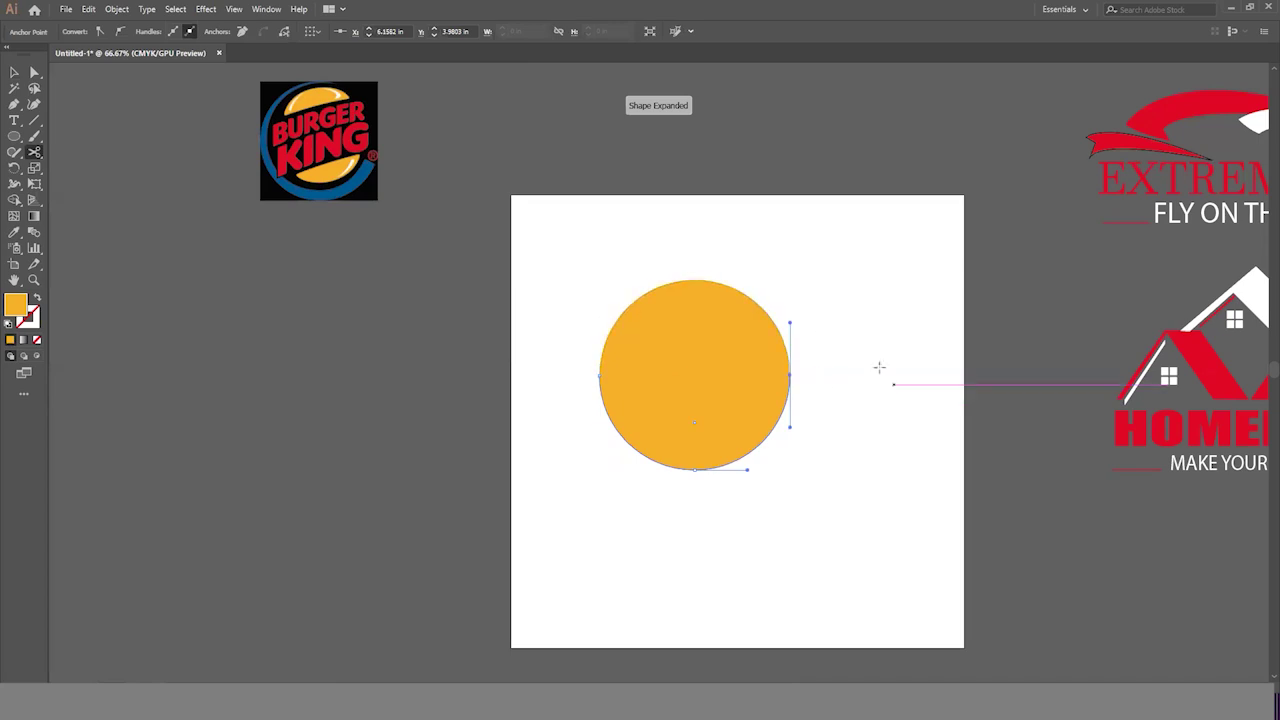
left_click(14, 72)
key("ctrl+shift+a")
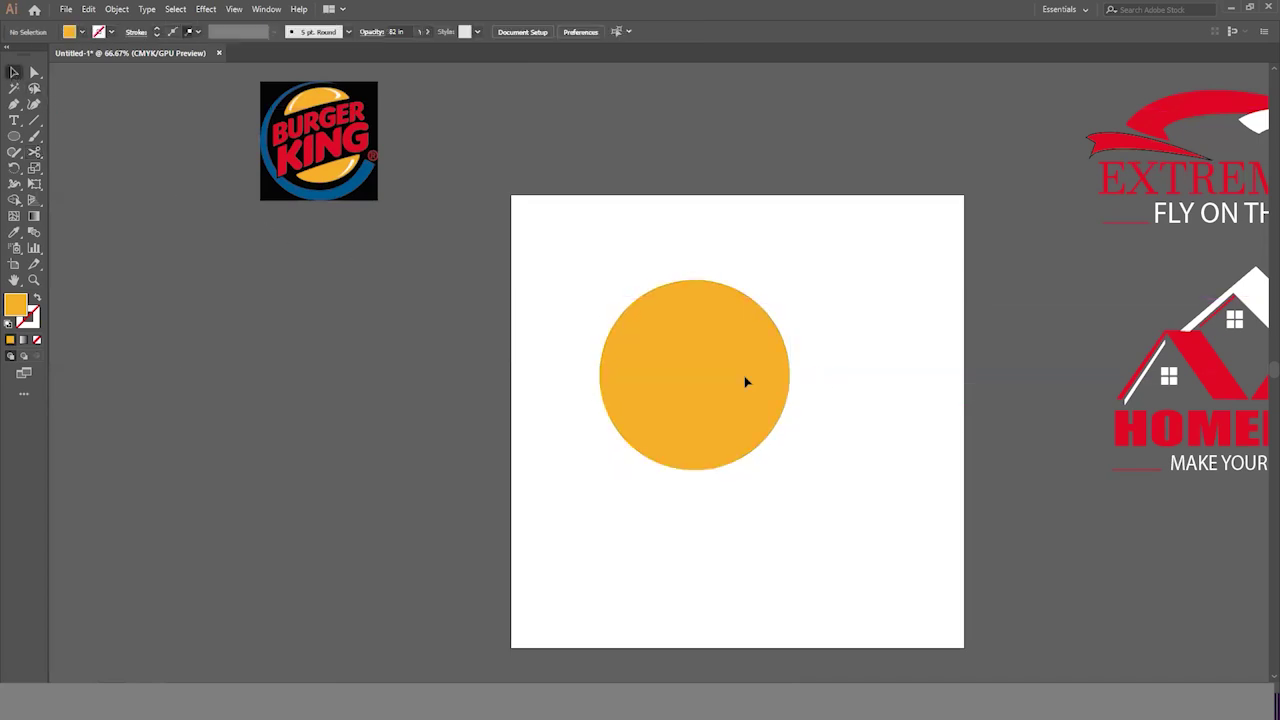
Move the upper half-circle up to leave a gap between it and the lower half.
left_click_drag(694, 297, 694, 240)
left_click(697, 413)
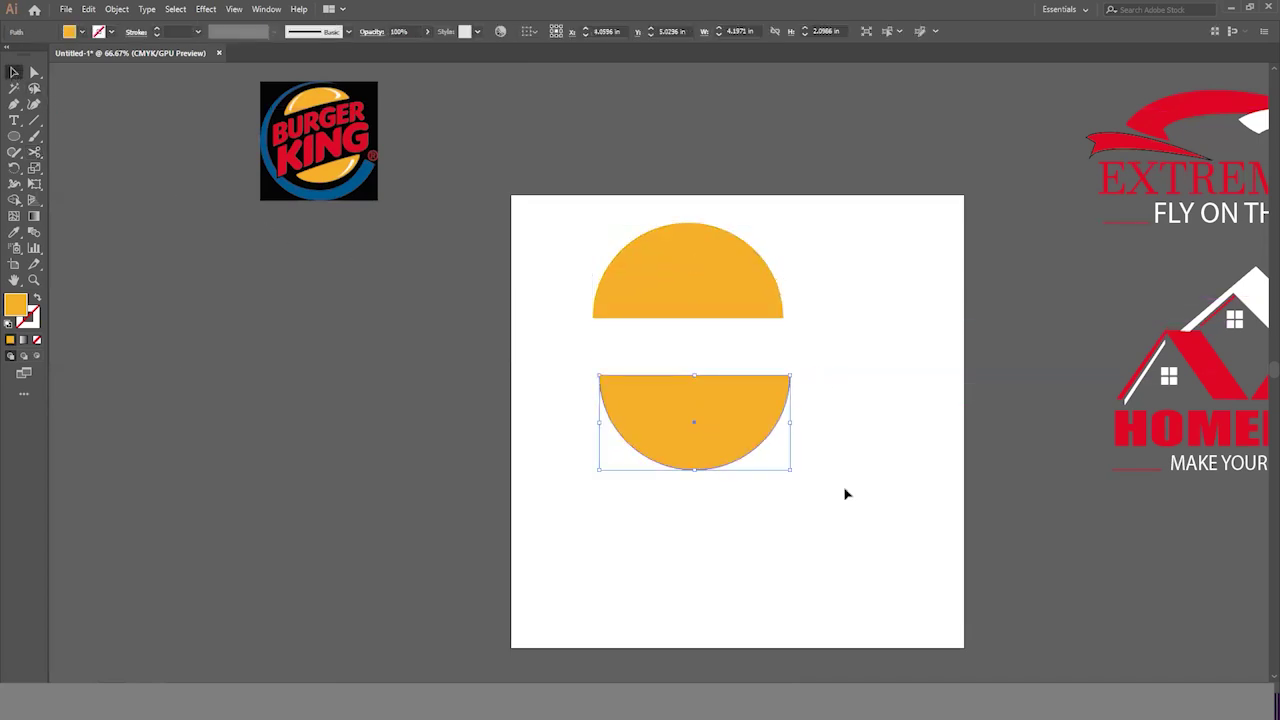
Try to reshape the left corner of the lower half-circle with the Anchor Point tool.
left_click(776, 425)
key("ctrl+1")
left_click(606, 417)
scroll(607, 420, "up", 2)
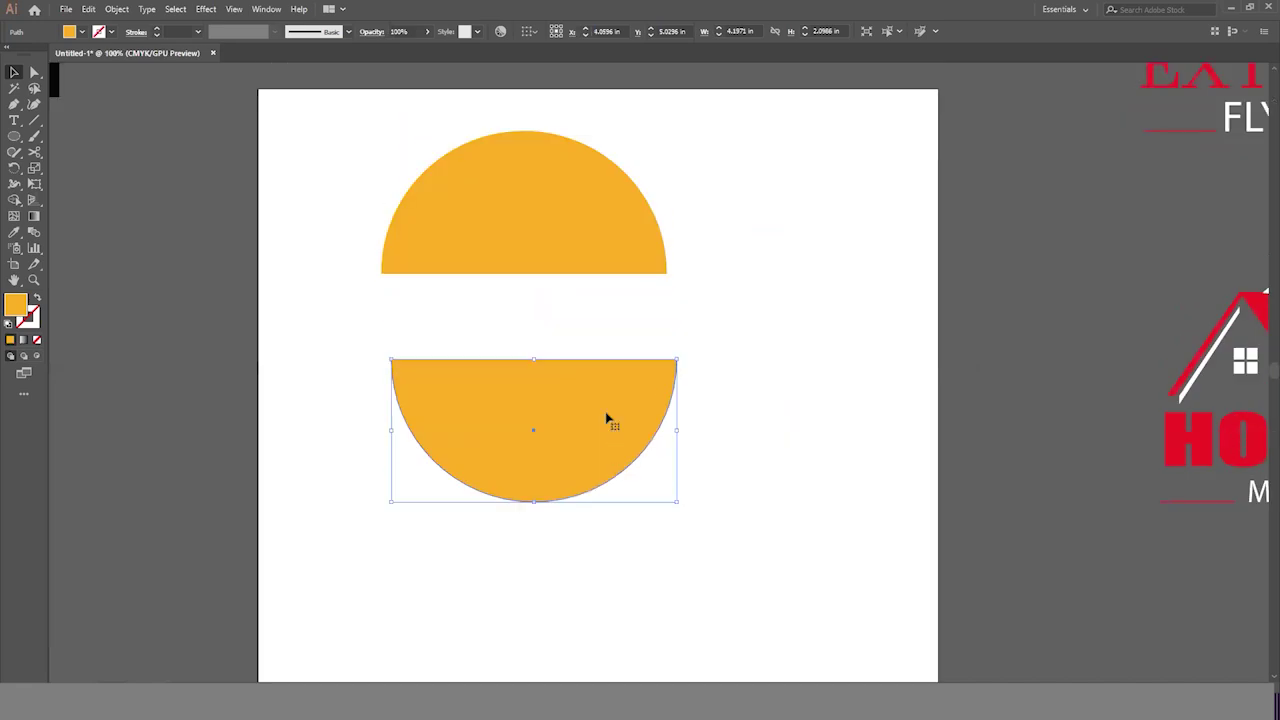
left_click(770, 360)
left_click(675, 368)
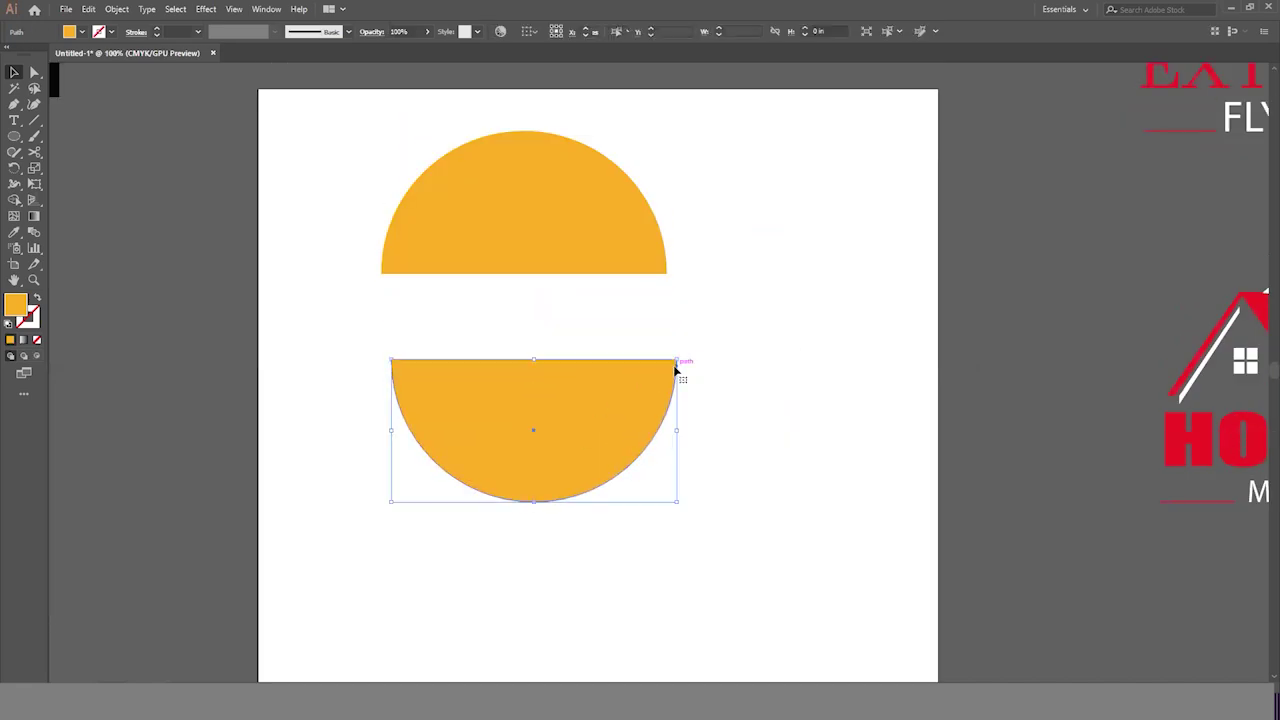
left_click_drag(14, 104, 60, 150)
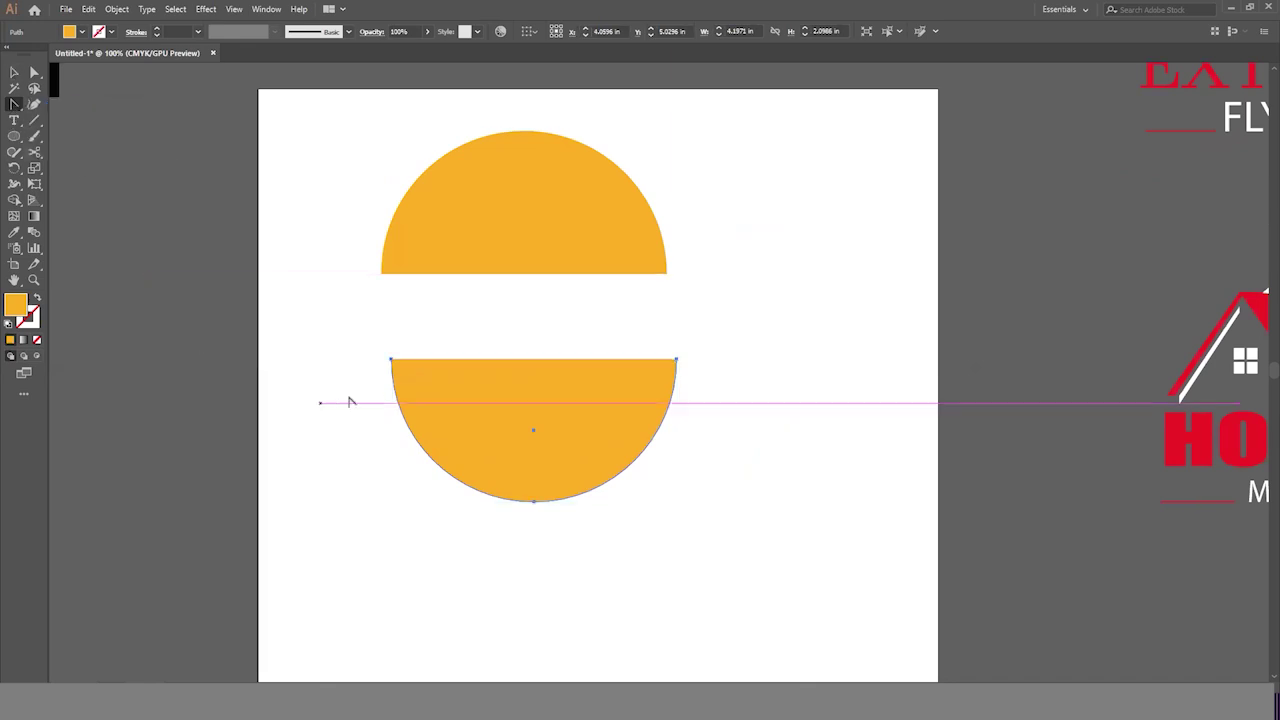
left_click_drag(391, 360, 384, 366)
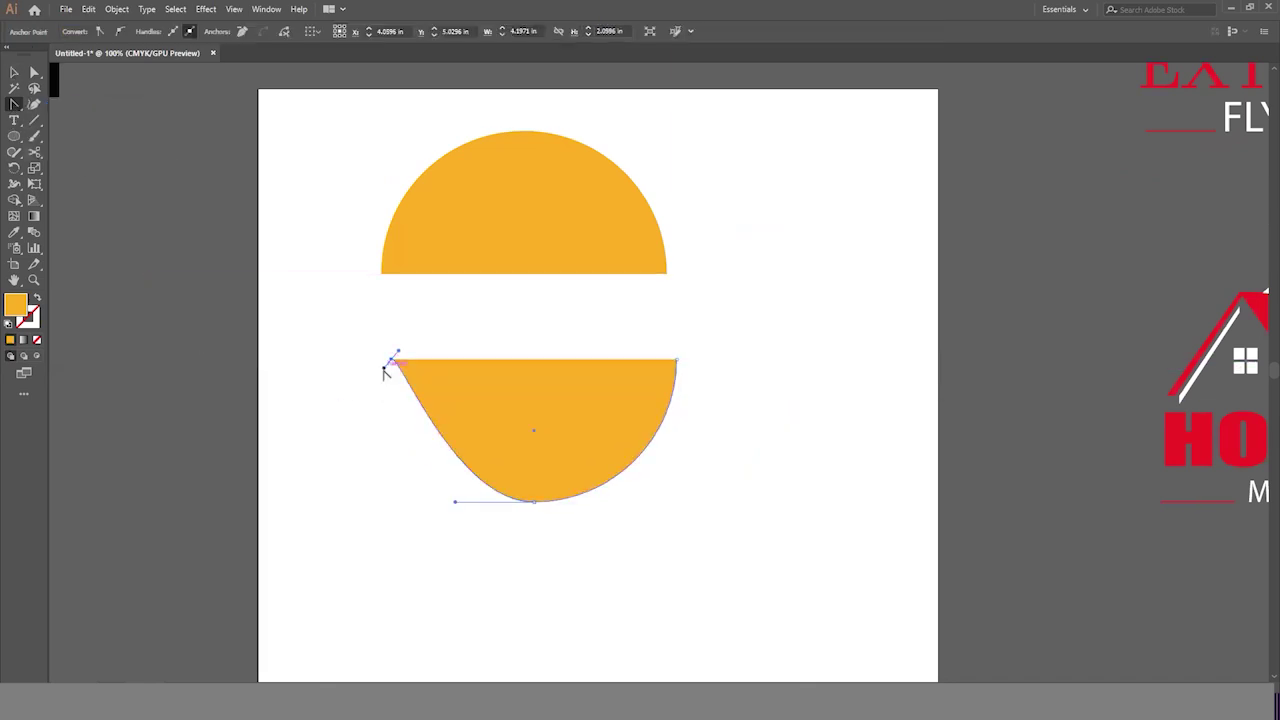
key("ctrl+z")
Apply the Round Corners effect to the lower half-circle with a radius of 0.875 in and preview enabled.
left_click(14, 72)
key("ctrl+shift+a")
left_click(538, 403)
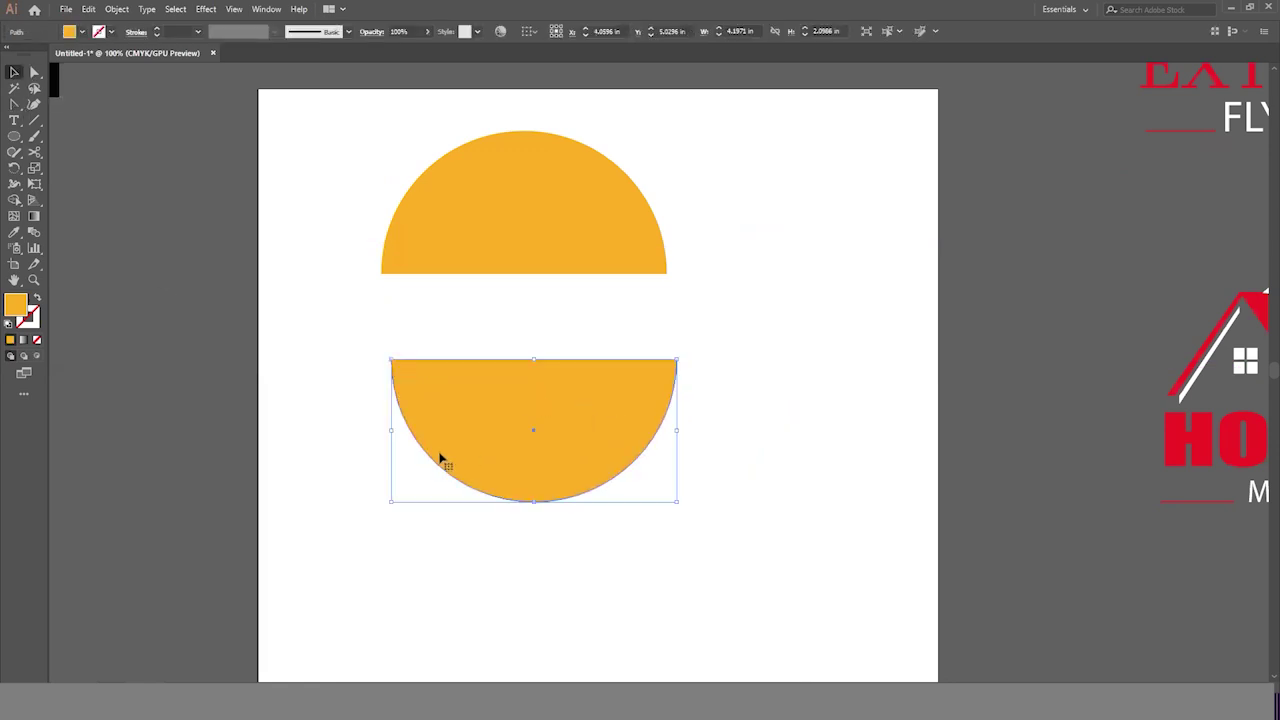
left_click(206, 9)
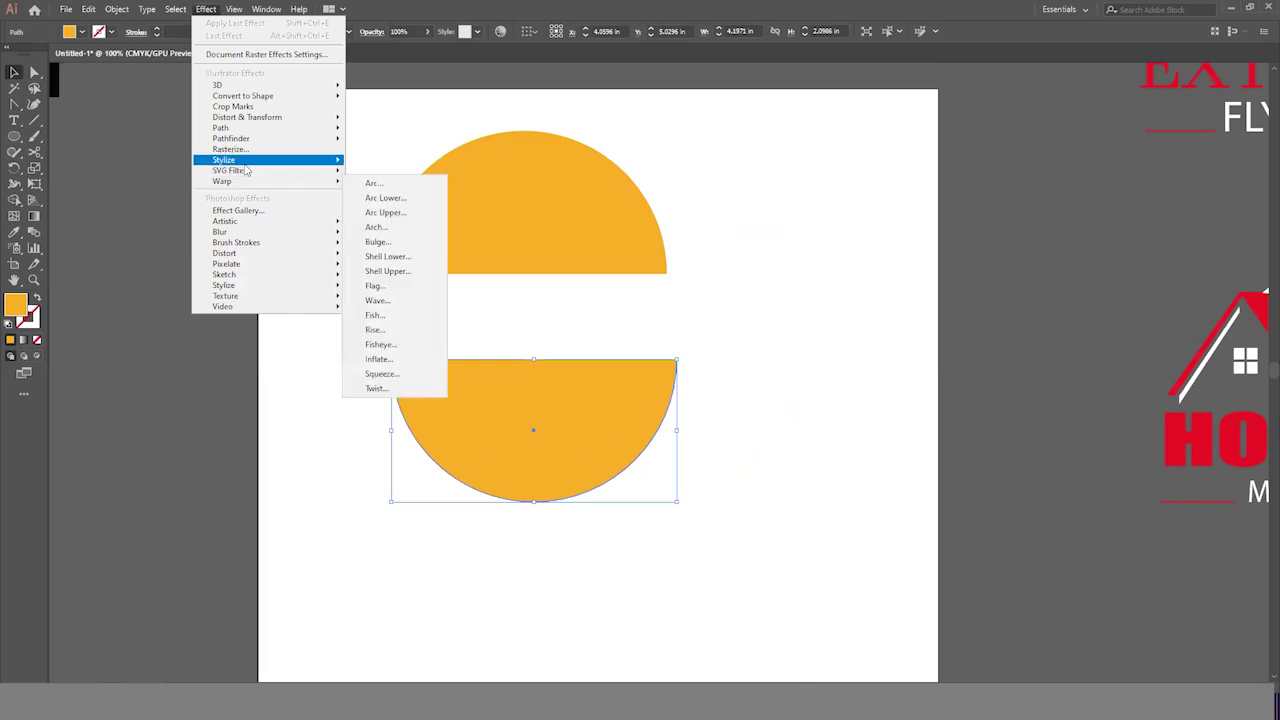
mouse_move(240, 160)
left_click(380, 221)
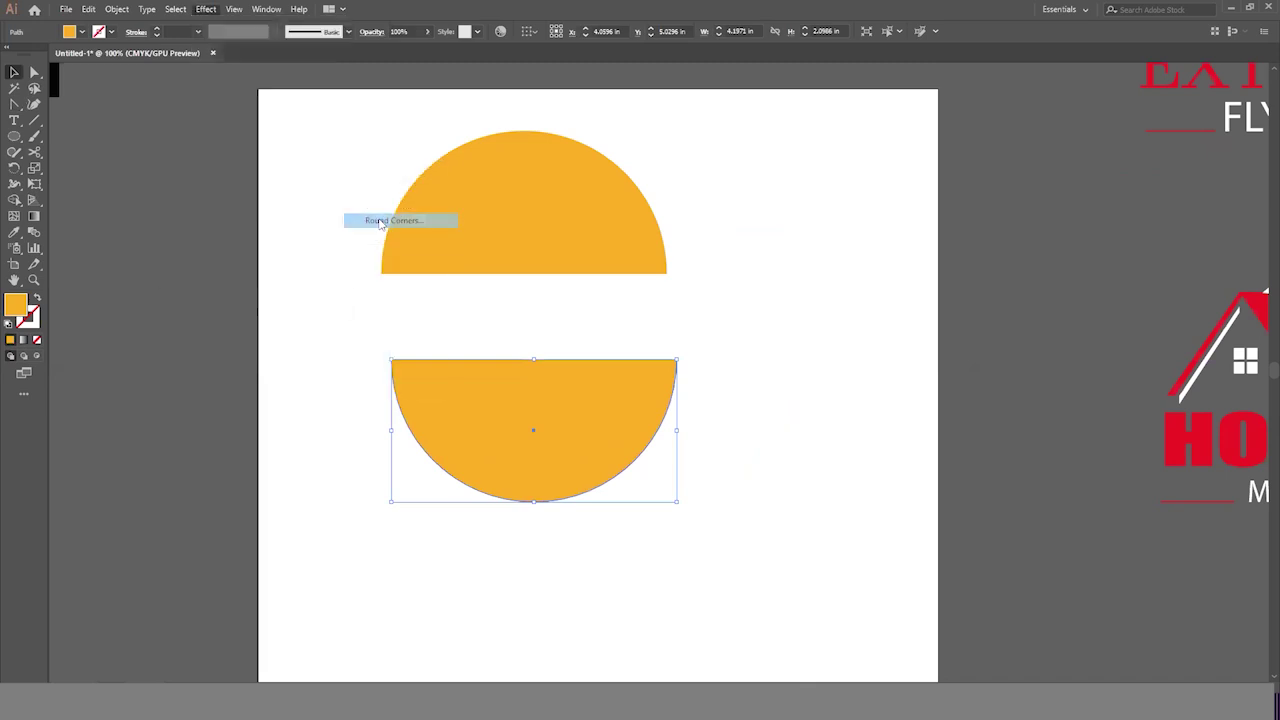
left_click(169, 259)
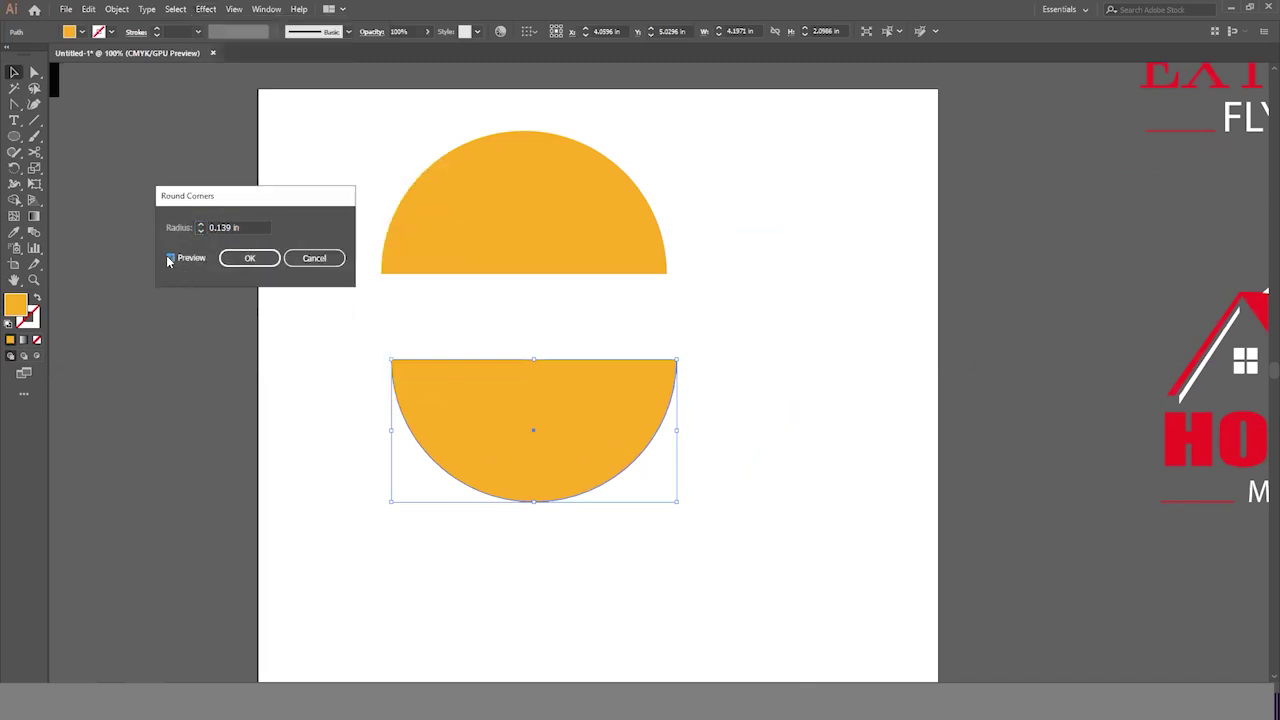
left_click(201, 226)
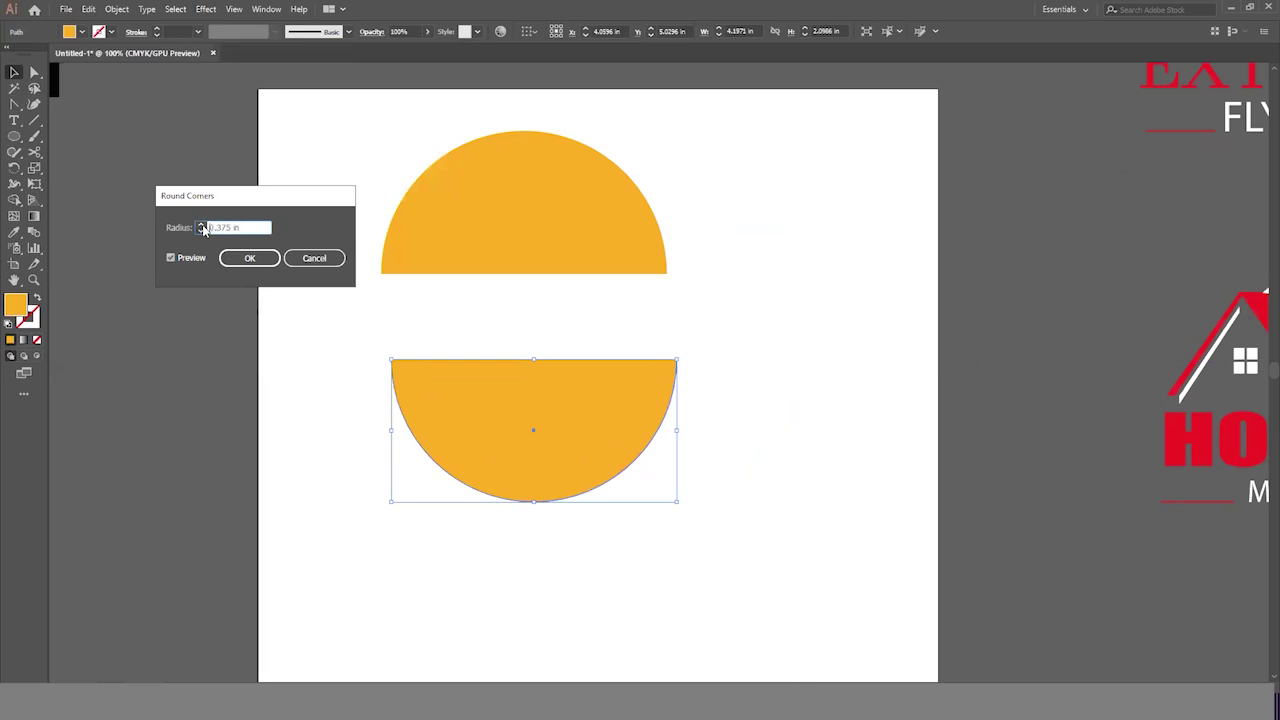
left_click(201, 226)
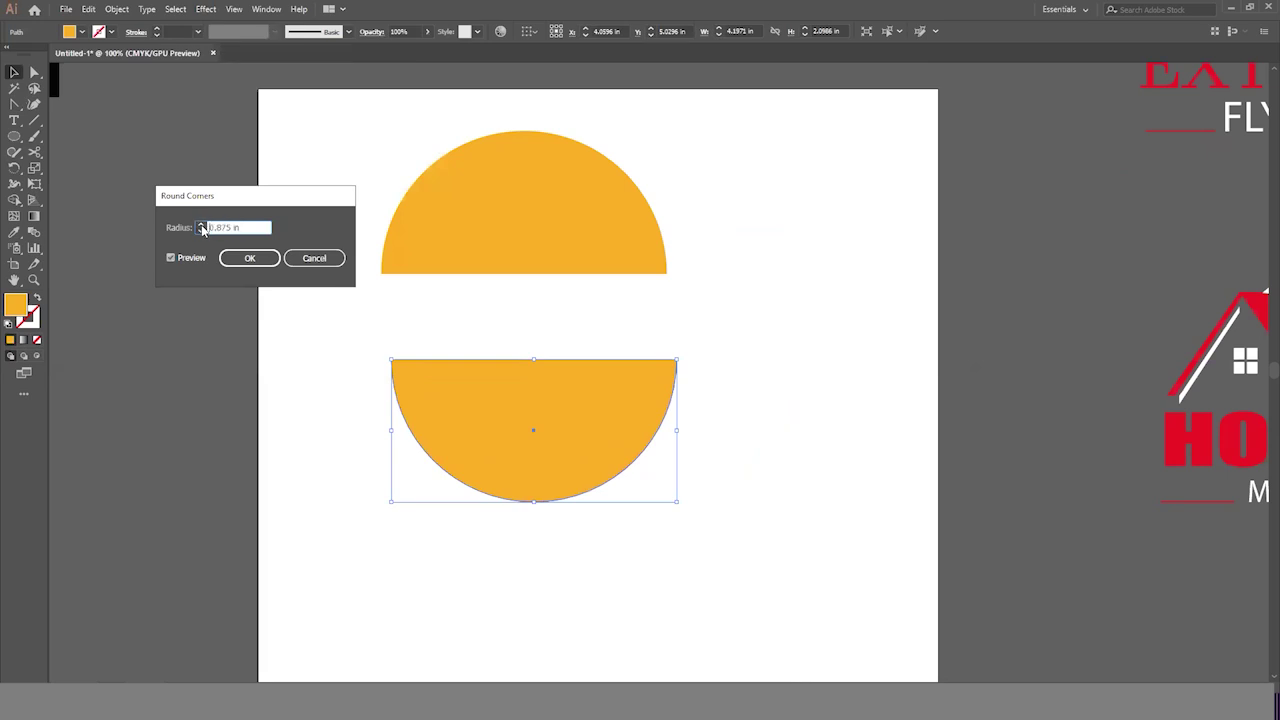
left_click(249, 258)
left_click(343, 363)
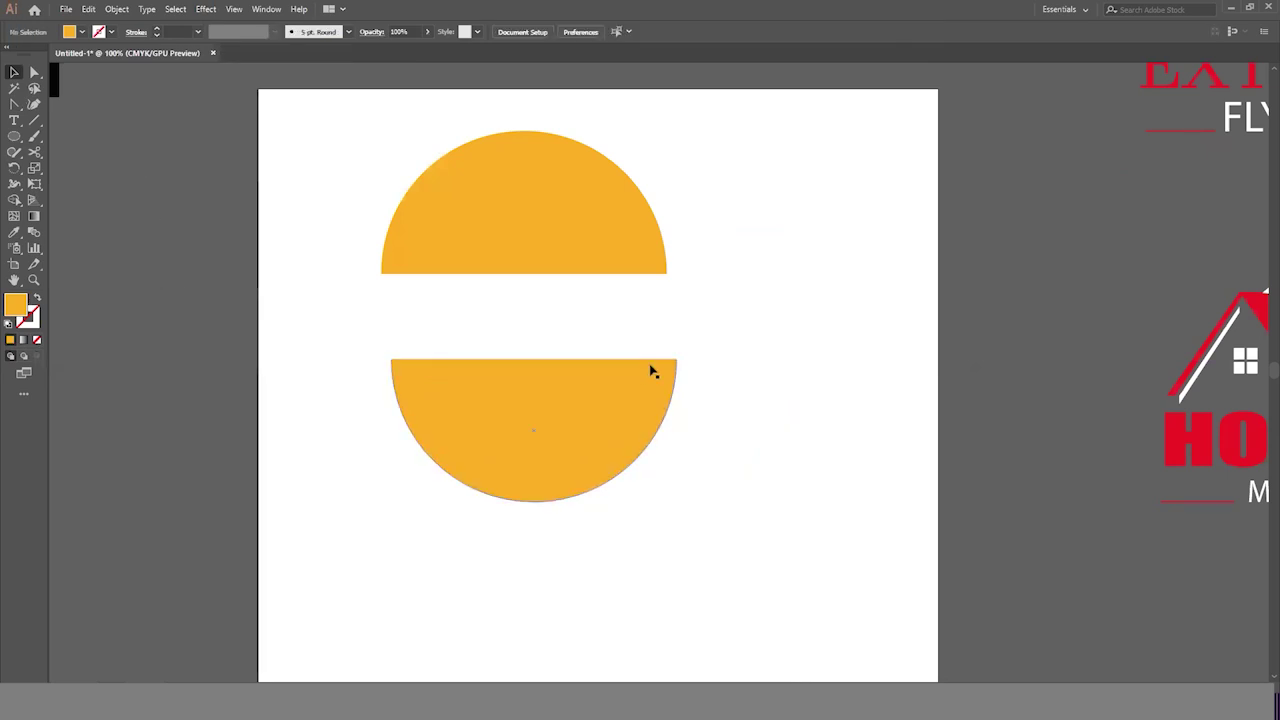
Move the upper half-circle towards the artboard's upper-left corner, centred at about X 3.03 in, Y 1.49 in.
scroll(794, 435, "up", 2)
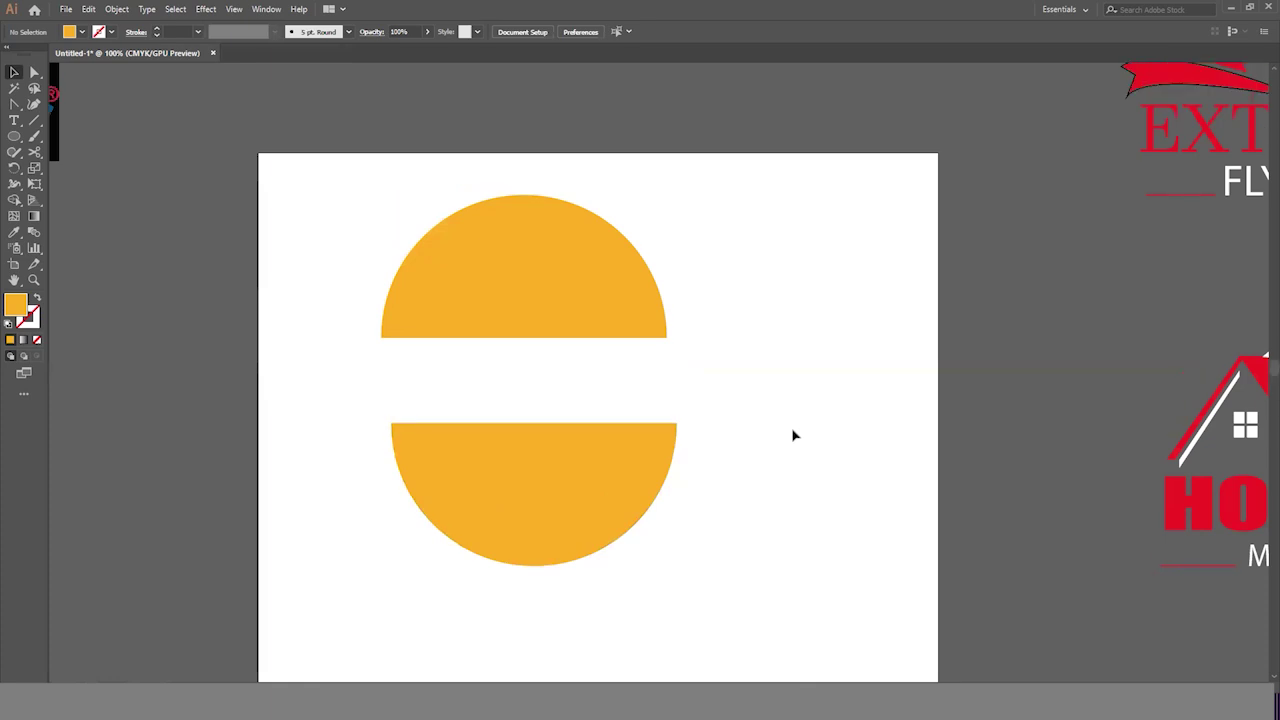
scroll(528, 381, "left", 3)
left_click_drag(586, 226, 563, 274)
key("ctrl+minus")
scroll(570, 383, "right", 4)
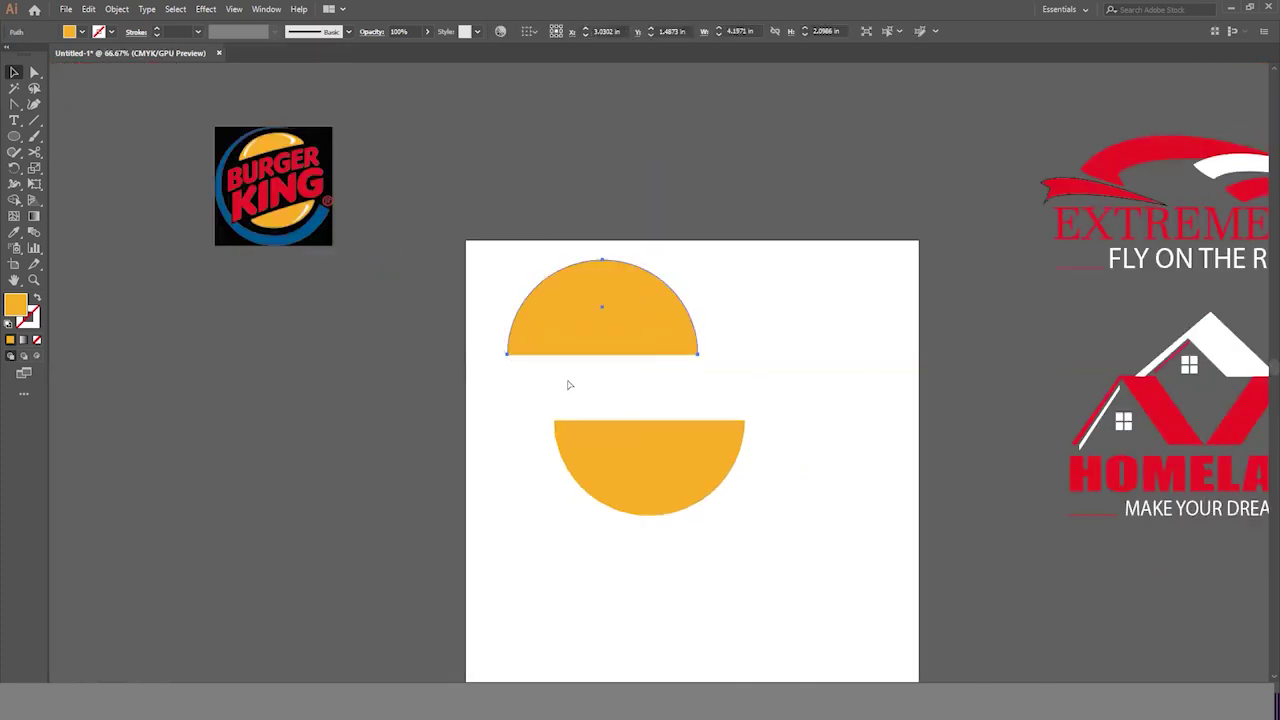
Move the lower half-circle further down and rotate it counter-clockwise so its flat edge rises to the right.
left_click_drag(608, 491, 640, 579)
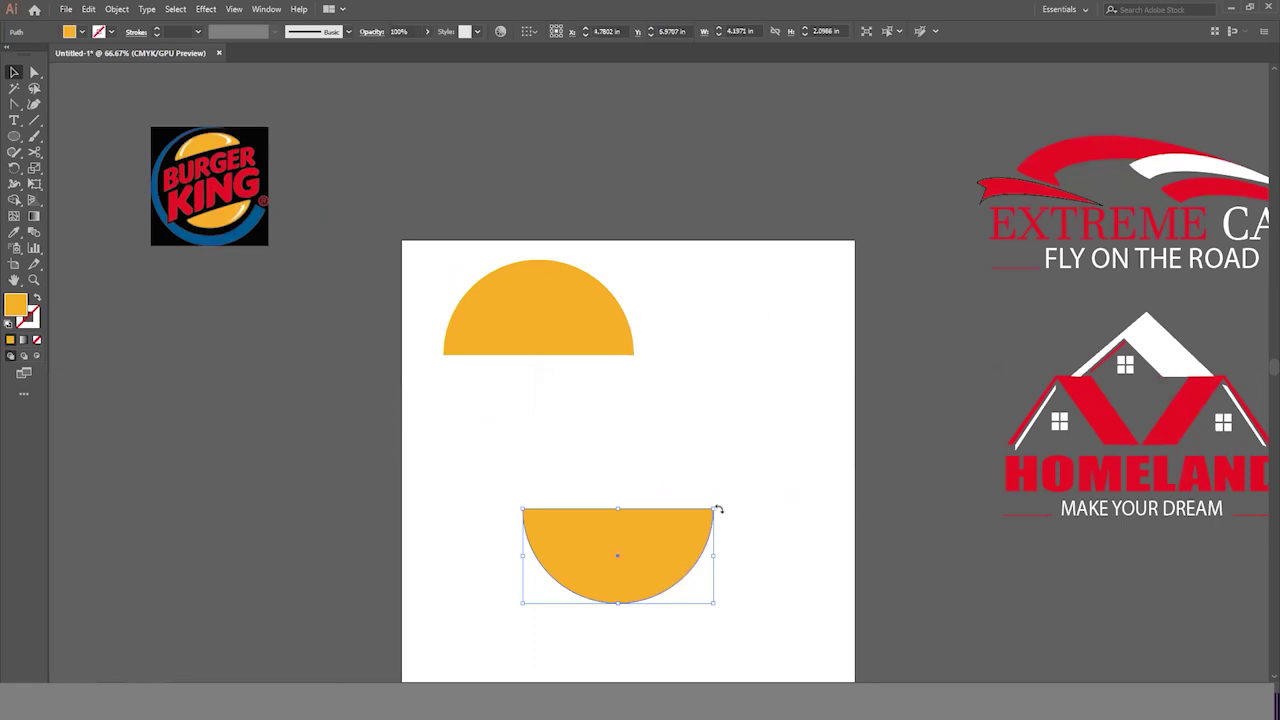
left_click_drag(718, 508, 690, 452)
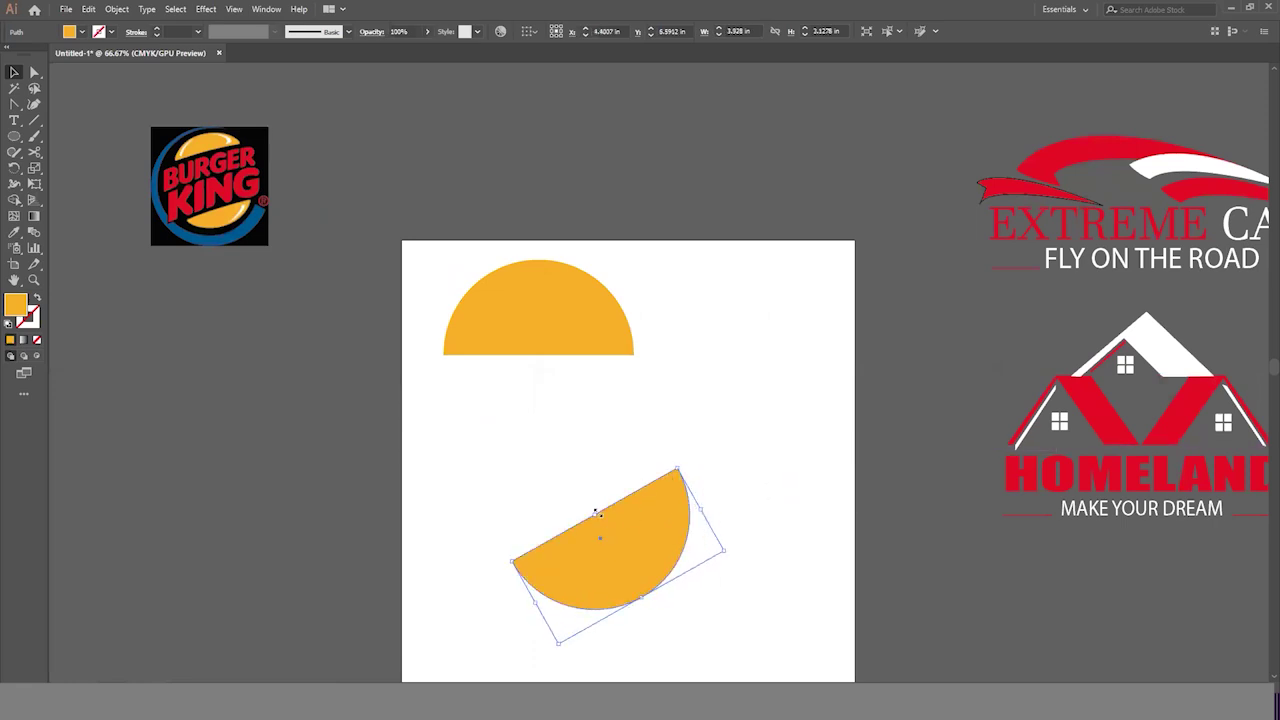
Flatten both yellow half-circles a little by pulling each flat edge slightly towards its curved side.
left_click_drag(594, 512, 602, 526)
left_click(727, 497)
left_click(560, 335)
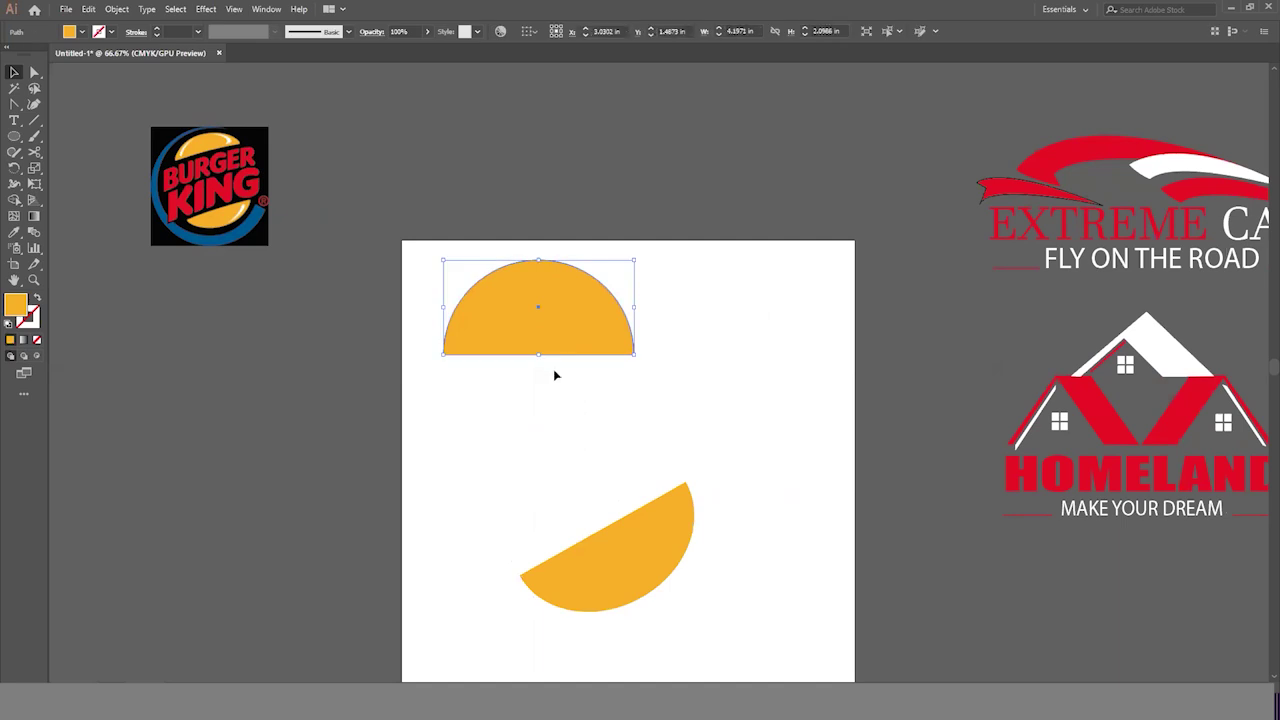
left_click_drag(542, 356, 542, 334)
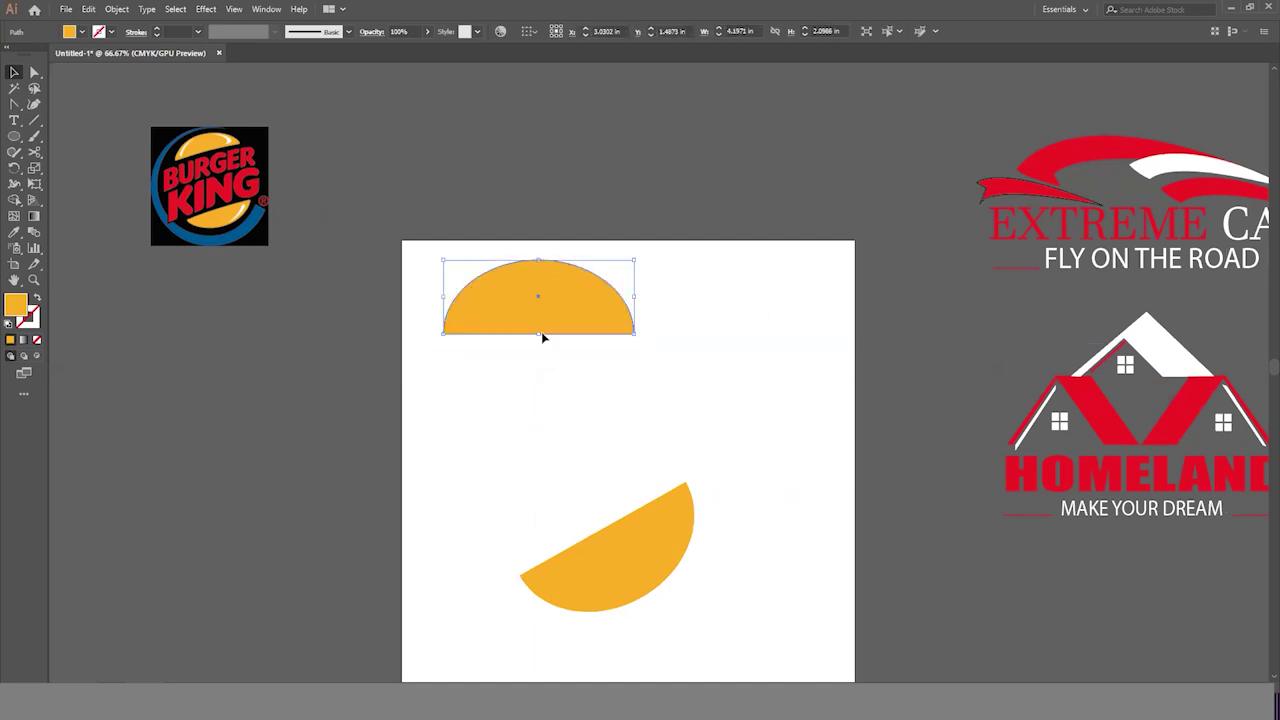
left_click(671, 388)
Move the two half-circles closer together, one above the other on the artboard, and rotate the lower one so its flat edge tilts more gently.
left_click(541, 334)
left_click_drag(550, 338, 619, 389)
left_click_drag(641, 568, 668, 508)
left_click_drag(716, 423, 641, 490)
left_click_drag(706, 547, 660, 488)
Rotate the upper half-circle counter-clockwise, shift it slightly up and left, and tilt the lower one until their flat edges run roughly parallel.
left_click(694, 349)
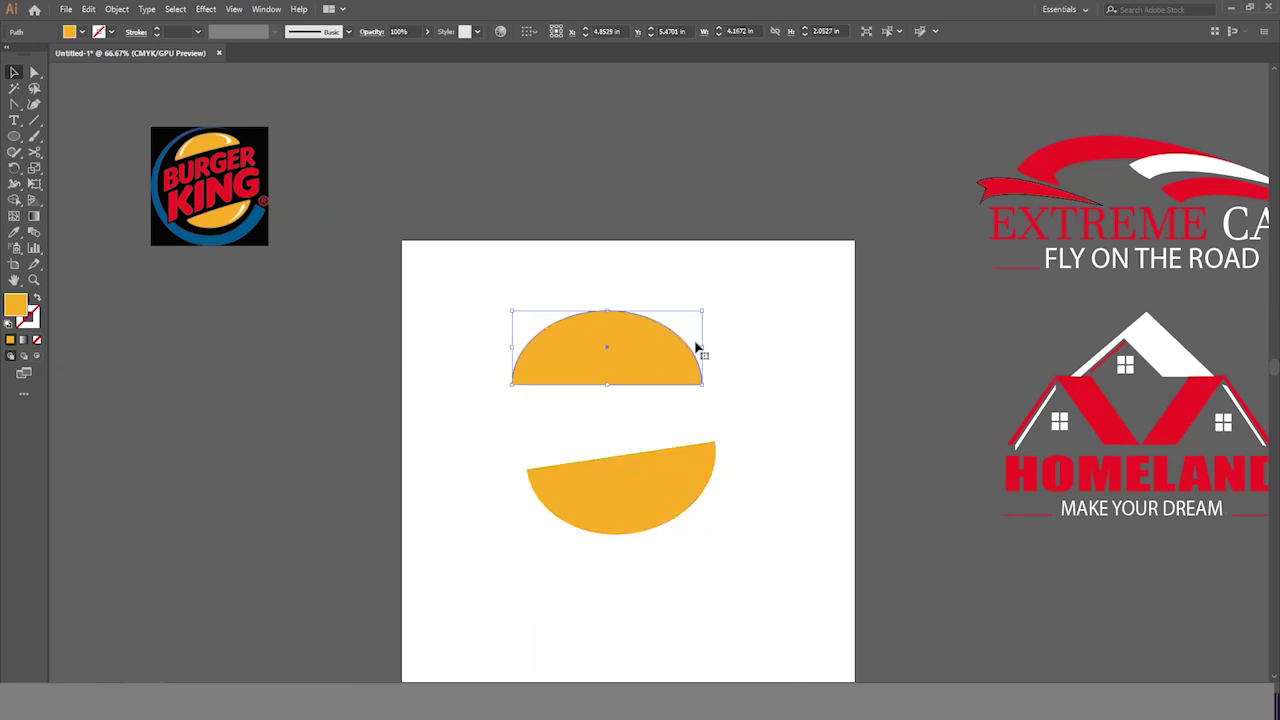
left_click_drag(705, 305, 698, 282)
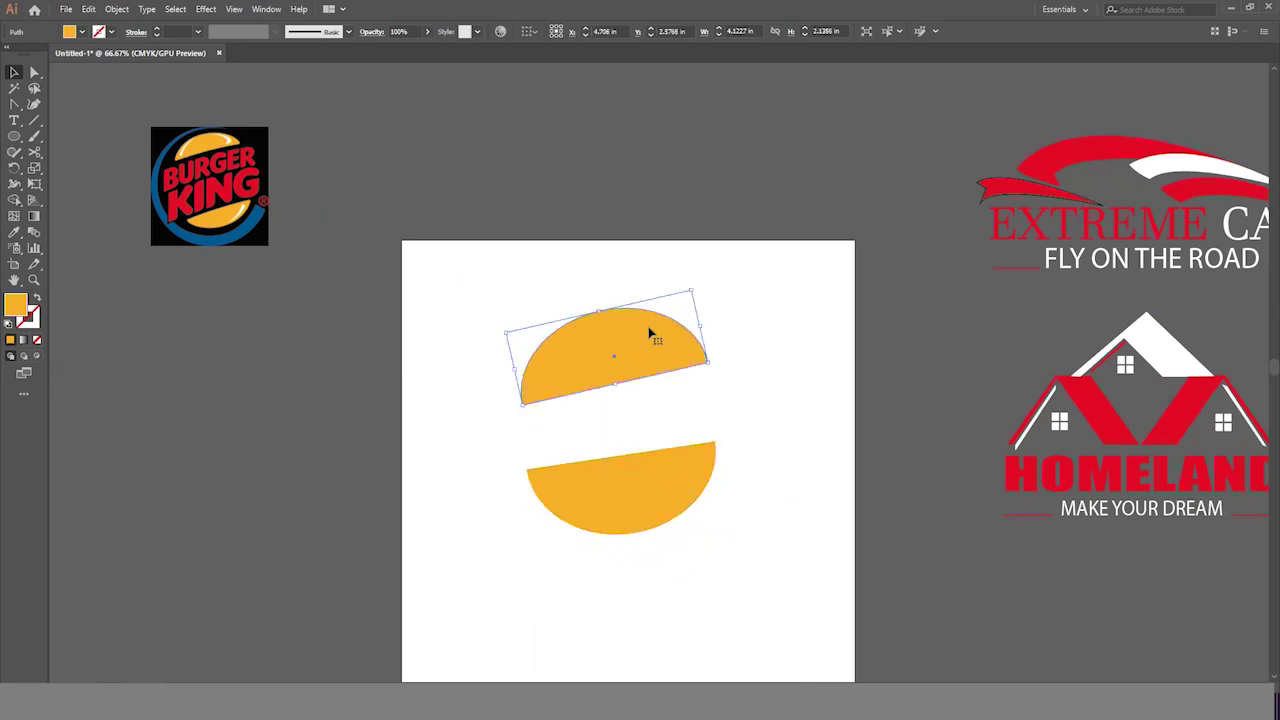
left_click(705, 471)
left_click(654, 340)
left_click(674, 491)
left_click_drag(720, 437, 726, 428)
left_click(676, 422)
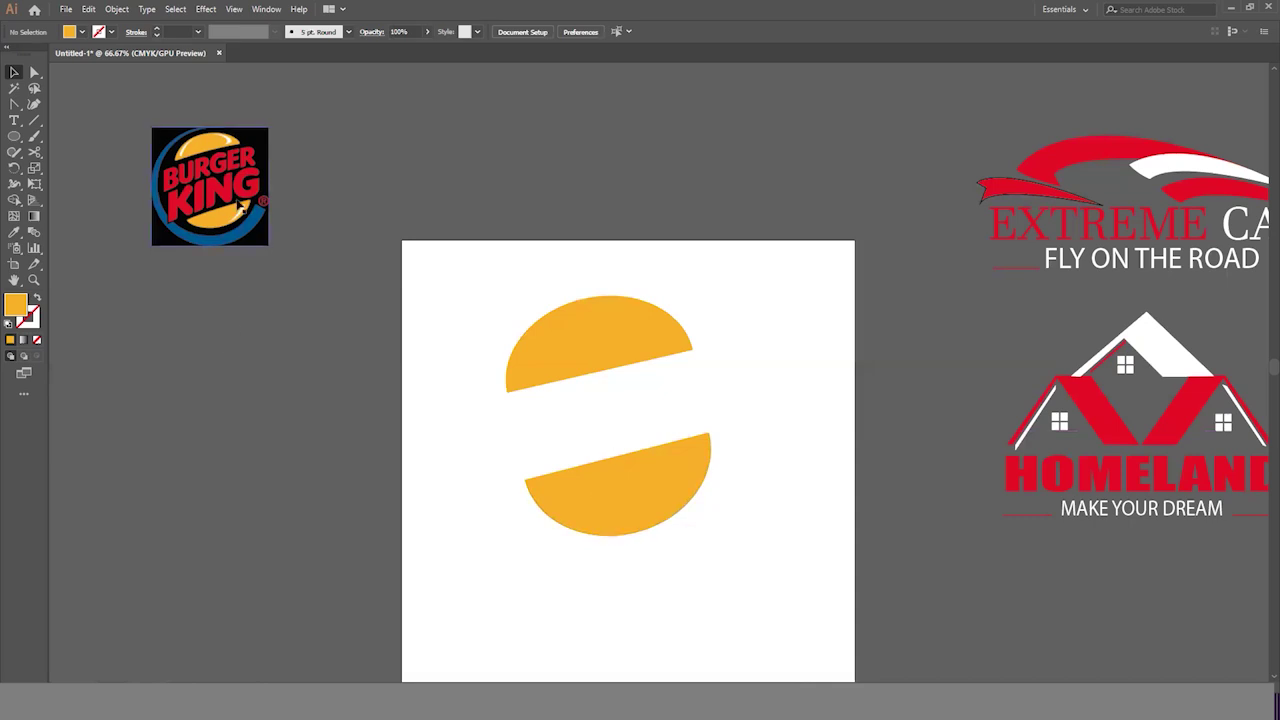
Draw a yellow circle about 5.69 in across beside the artboard and place a copy slightly up and to the right of it.
left_click(14, 136)
left_click_drag(169, 446, 298, 574)
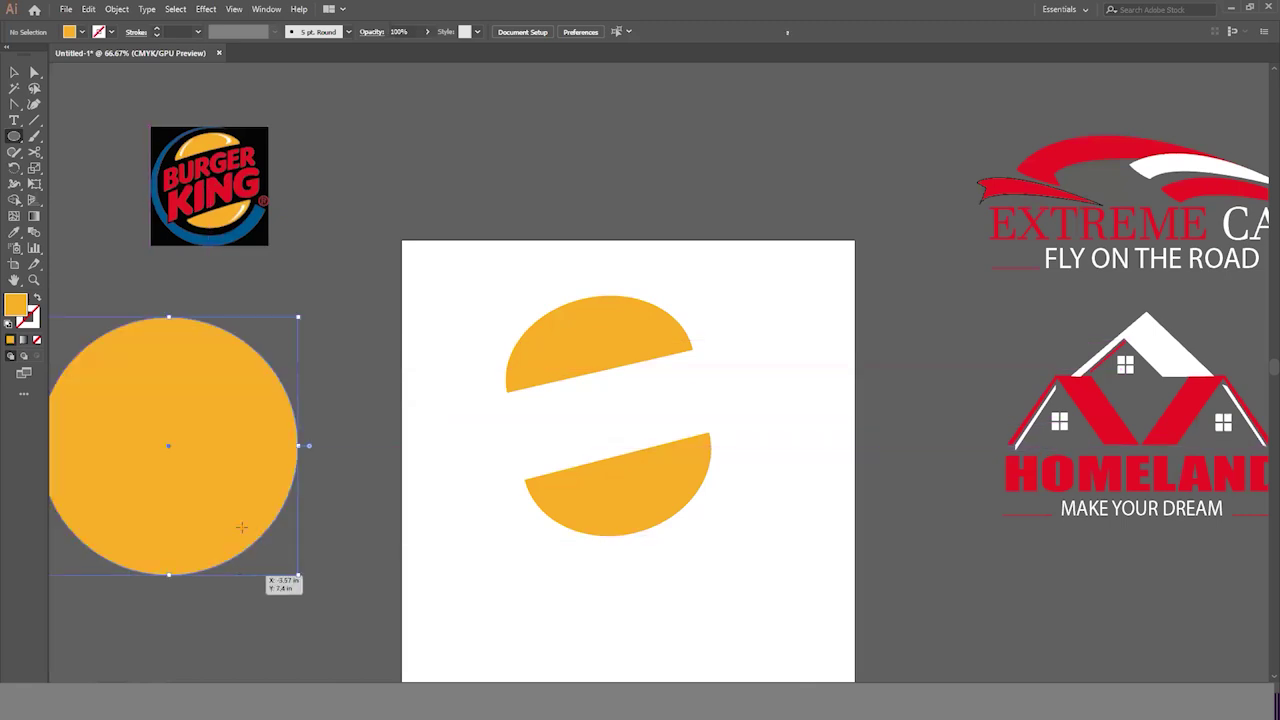
left_click(15, 73)
left_click_drag(203, 468, 260, 448)
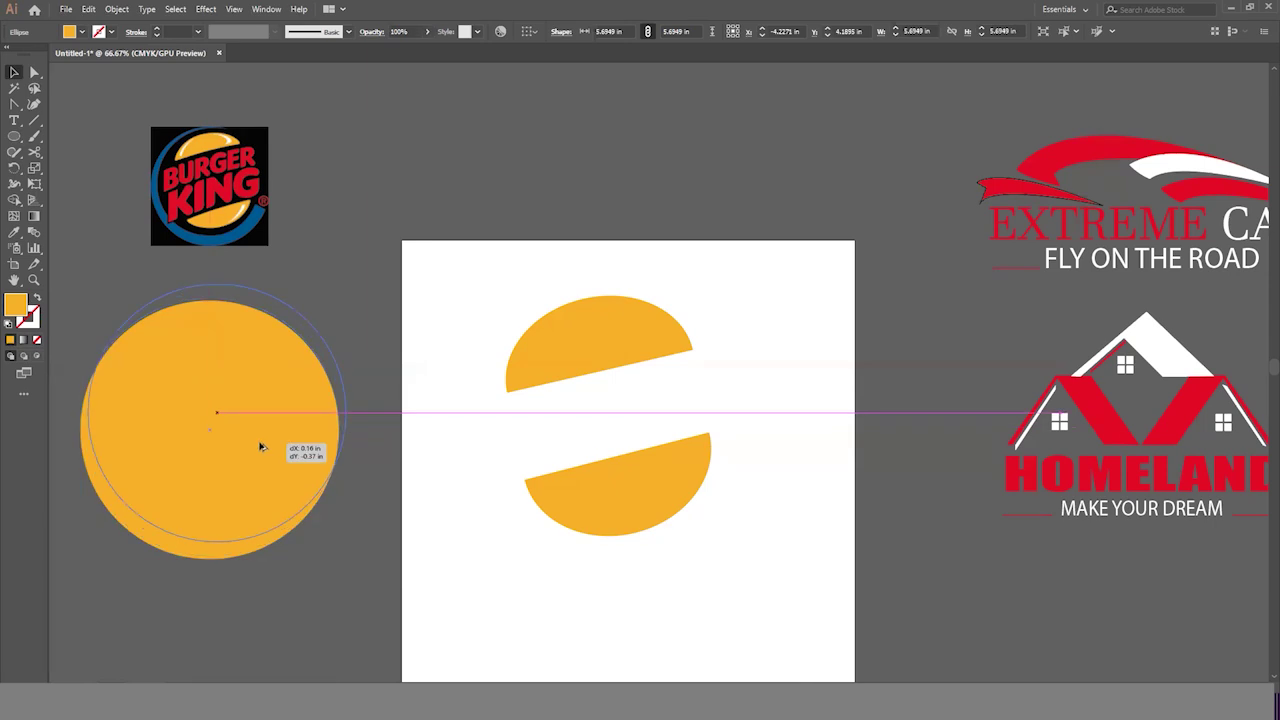
left_click_drag(260, 447, 262, 447)
Cut the two overlapping circles with the Shape Builder tool, leaving only the thin crescent at the lower left.
left_click(289, 597)
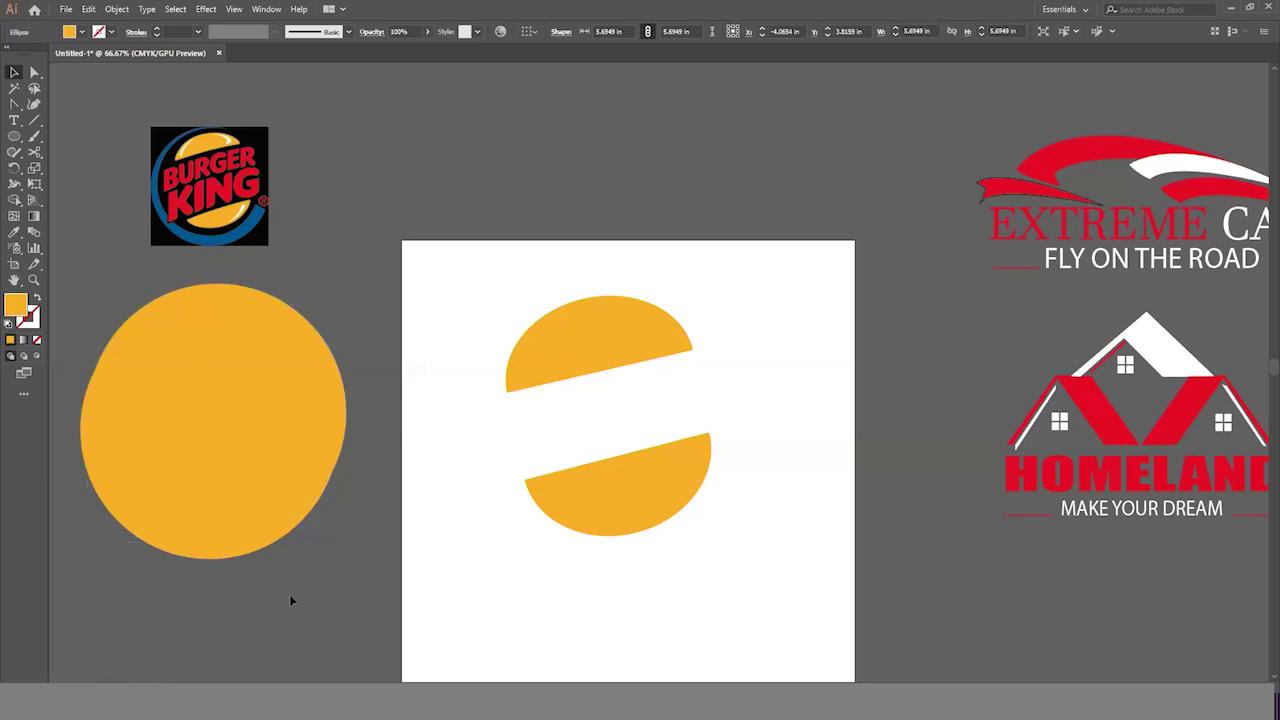
left_click(297, 449)
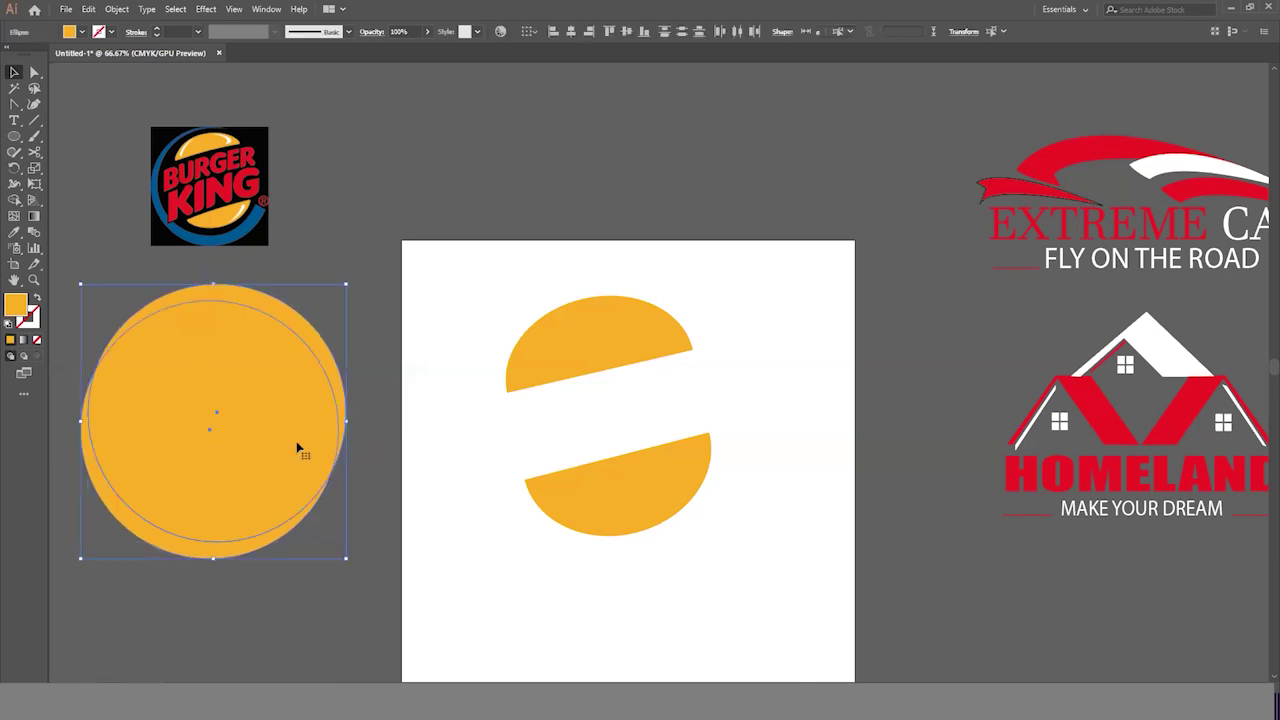
left_click(14, 200)
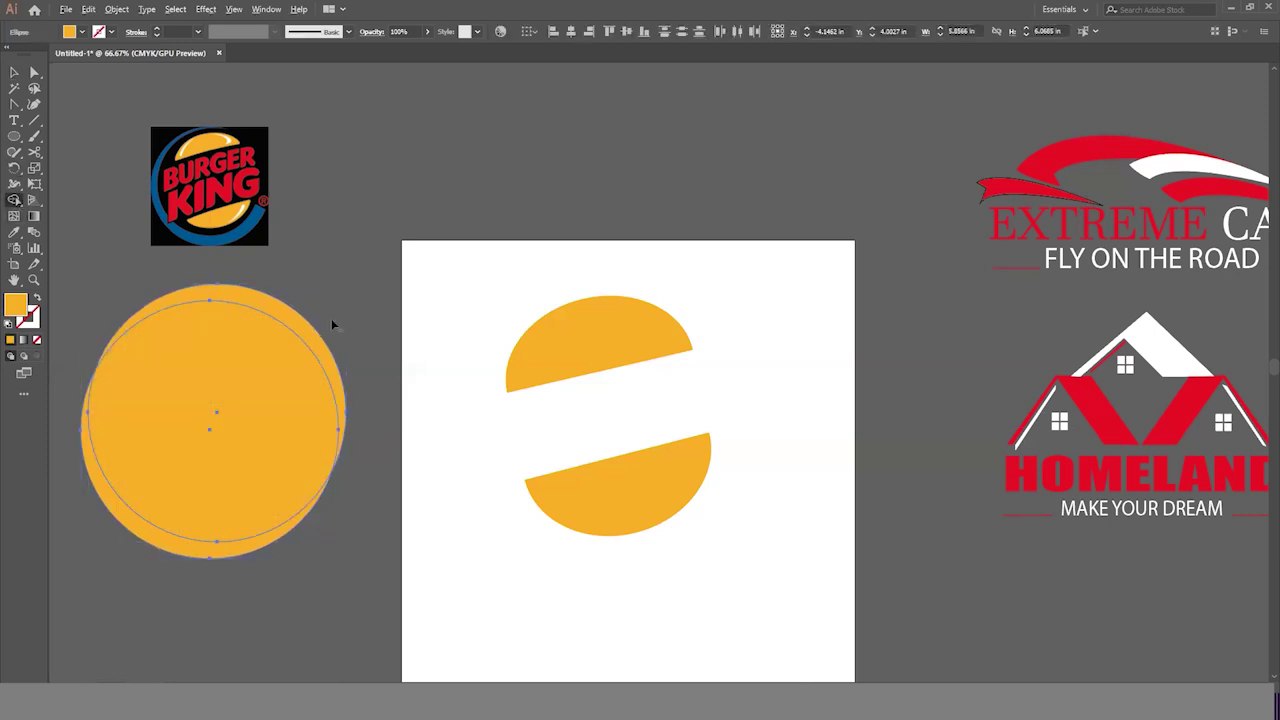
left_click(320, 400, "alt")
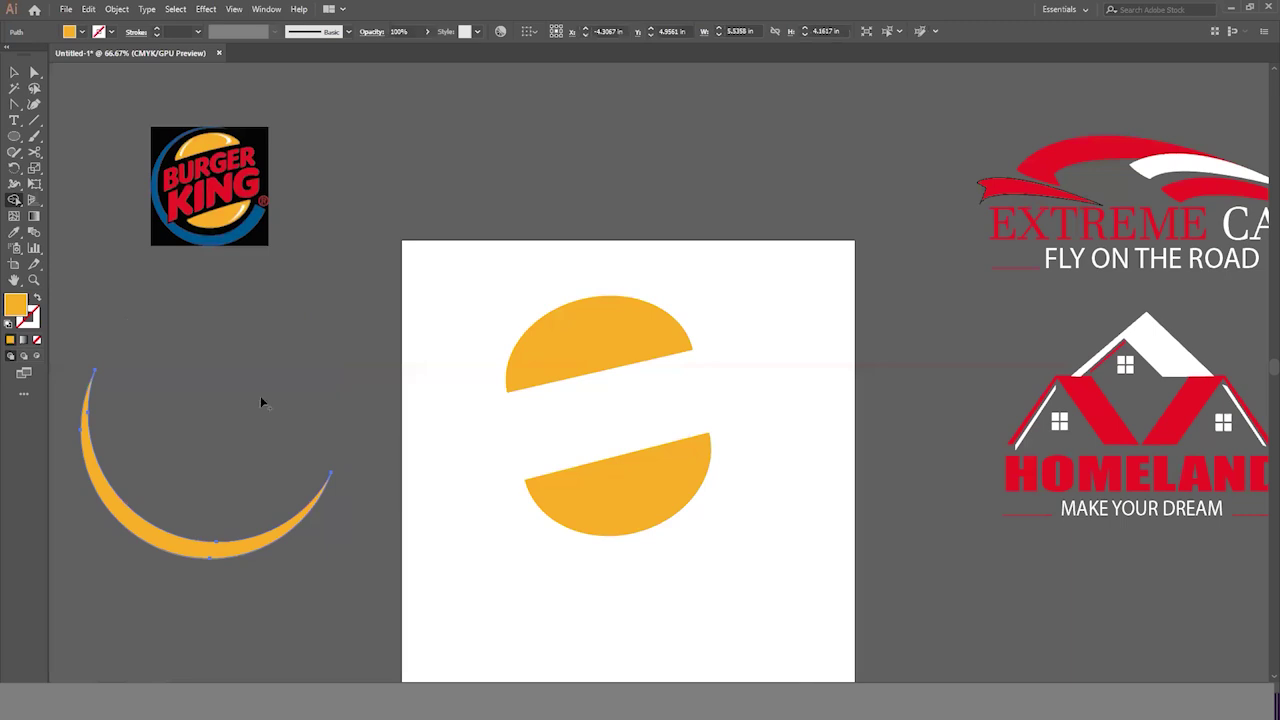
left_click(14, 72)
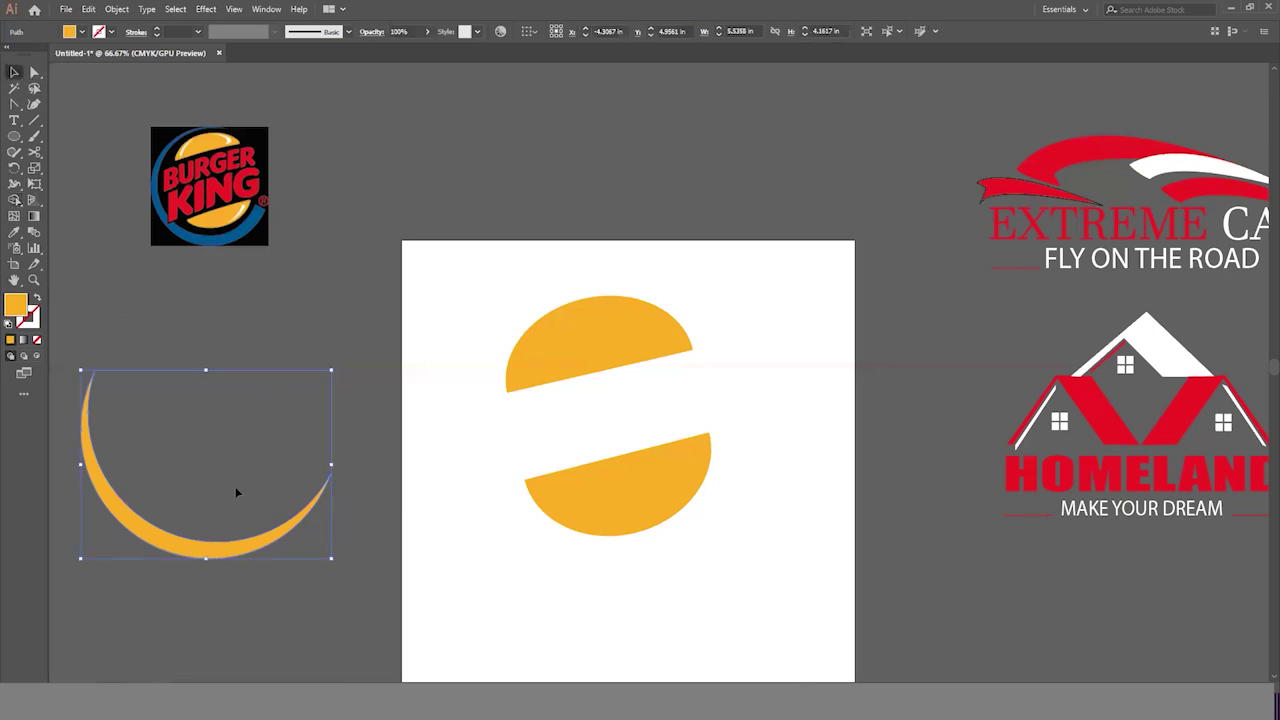
Move the crescent up and to the right below the reference logo and set its fill to none.
left_click(131, 531)
left_click_drag(135, 515, 153, 471)
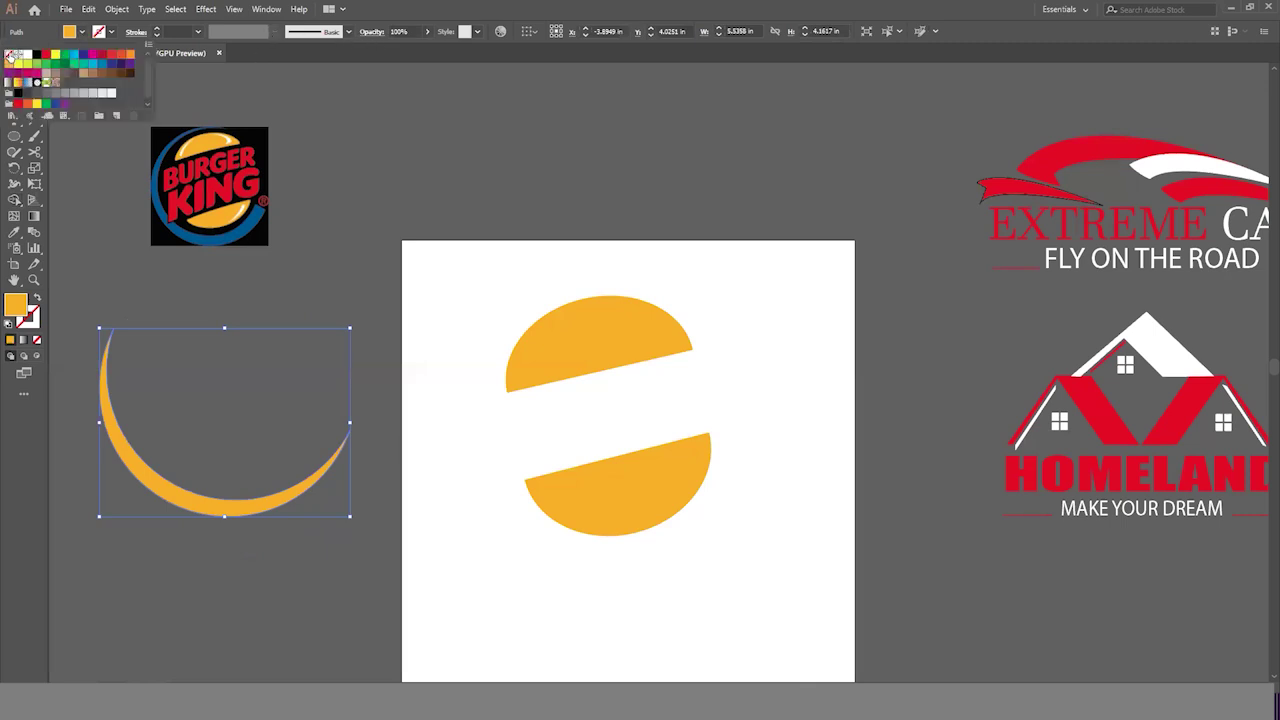
left_click(10, 55)
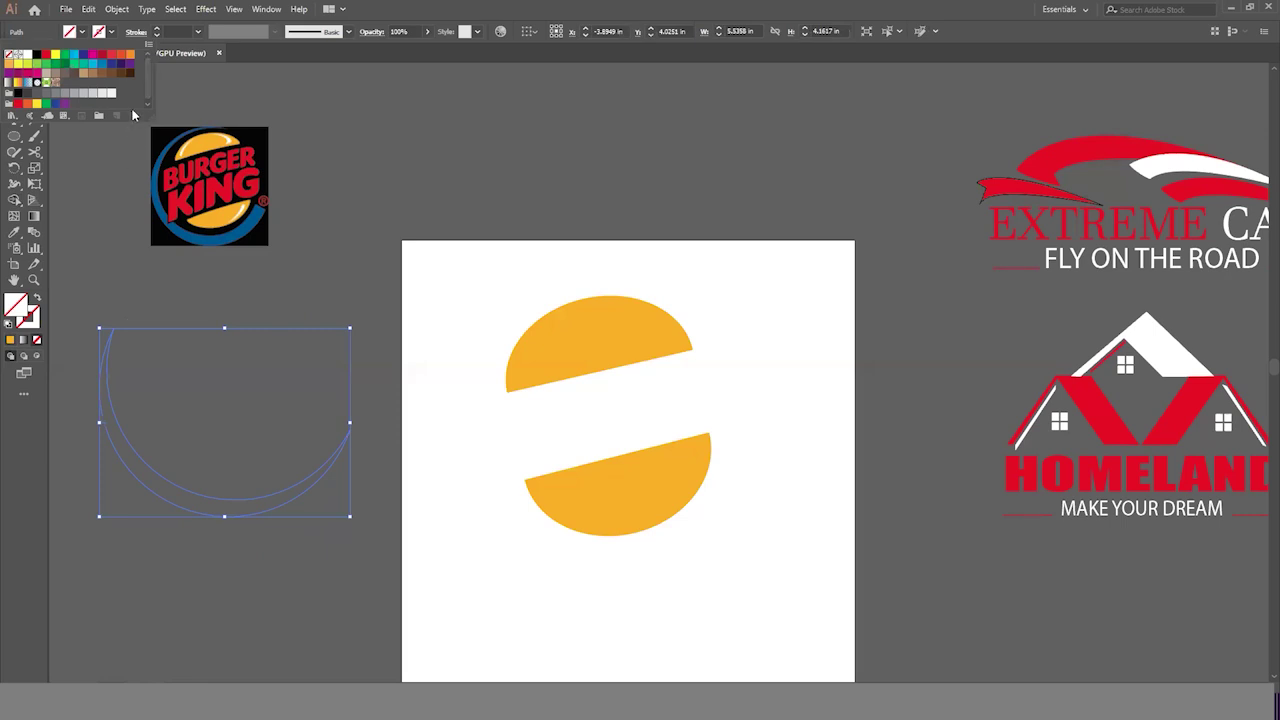
left_click(111, 31)
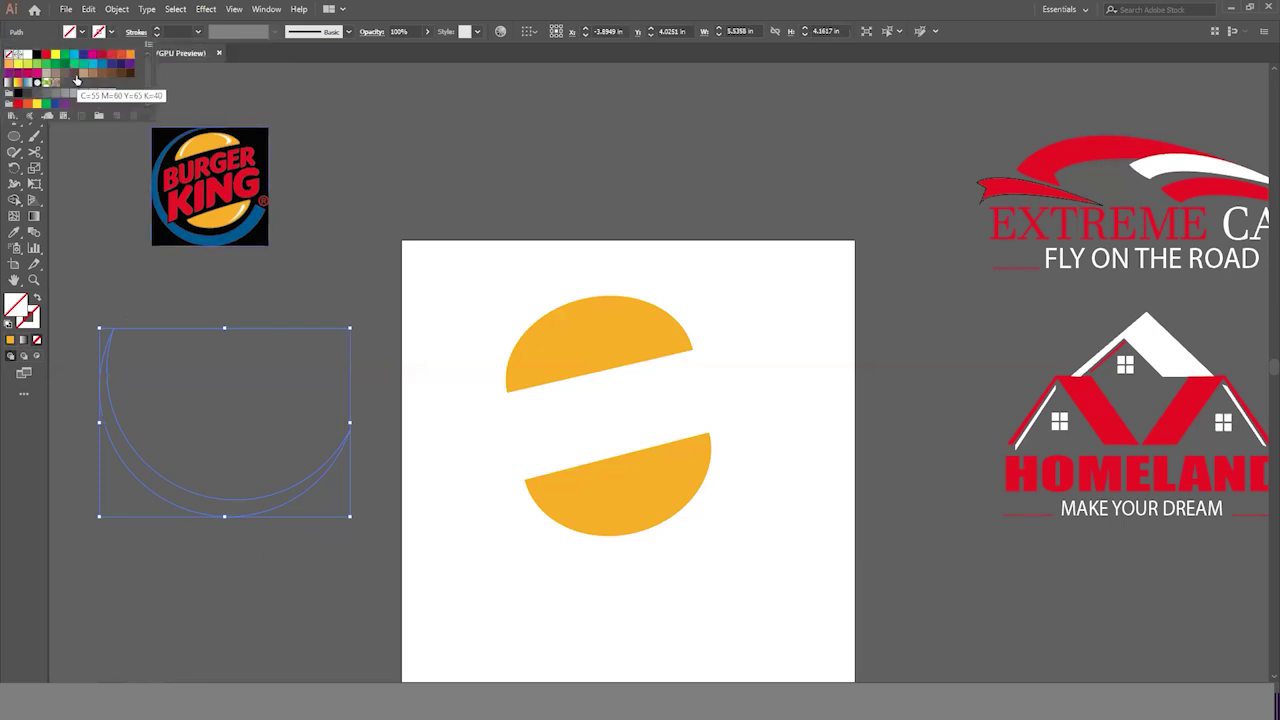
left_click(26, 78)
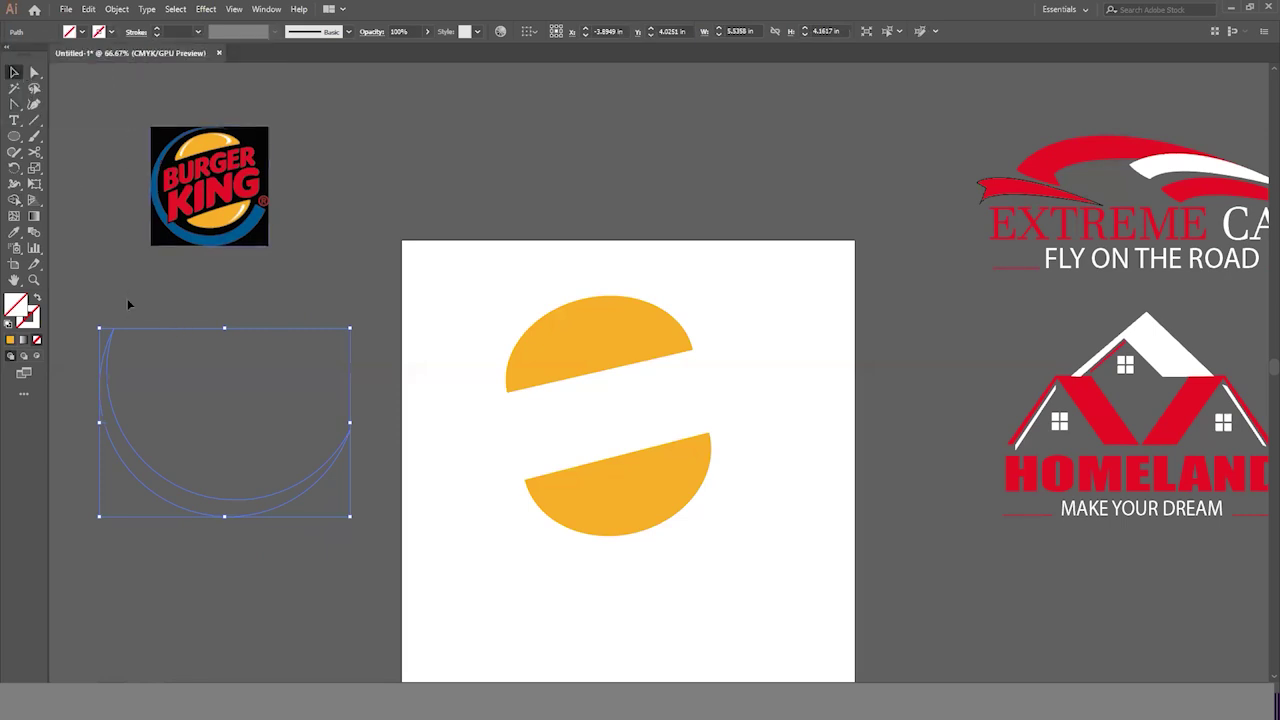
left_click(363, 391)
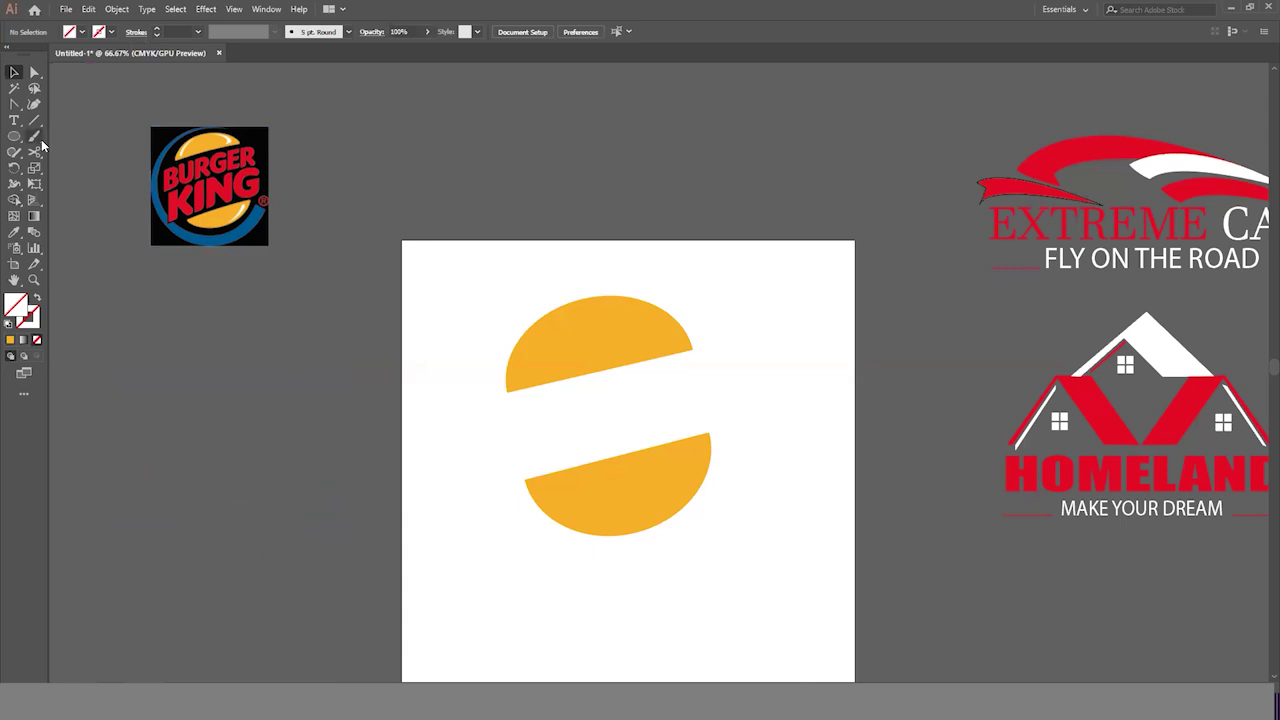
left_click_drag(34, 120, 80, 151)
left_click_drag(108, 308, 315, 476)
key("Up")
key("Up")
key("Up")
key("Down")
key("Down")
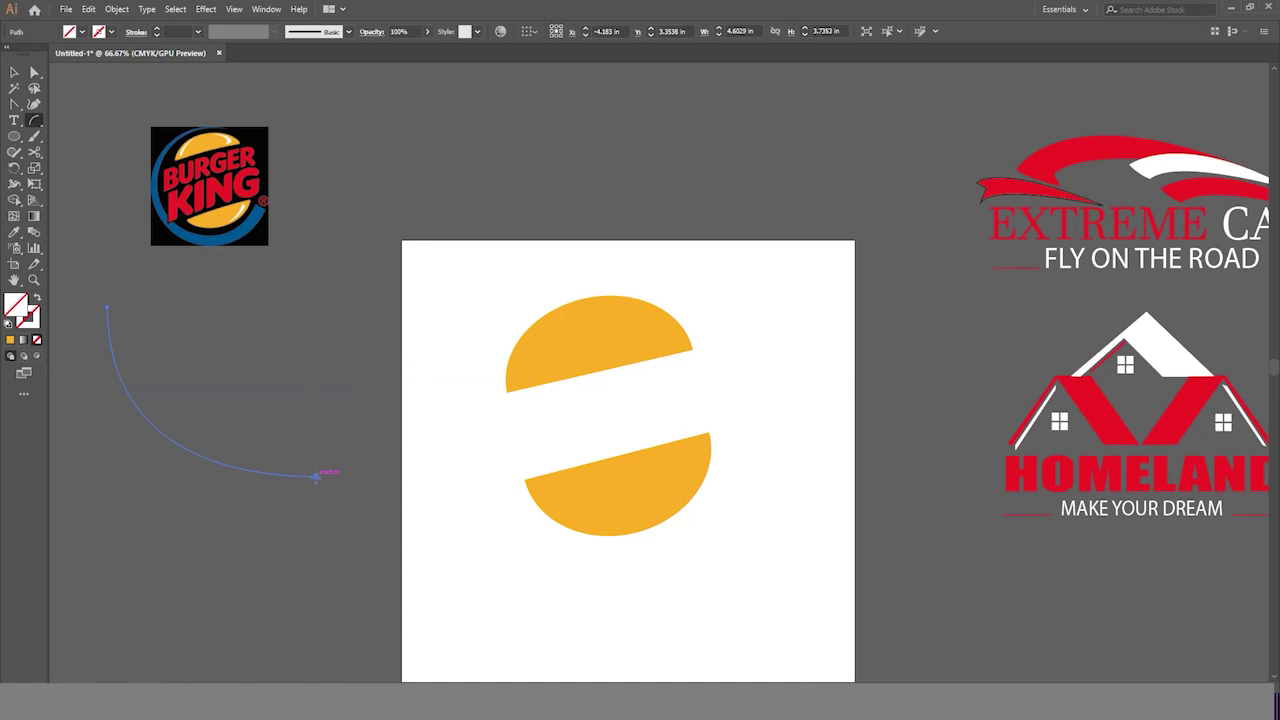
key("Delete")
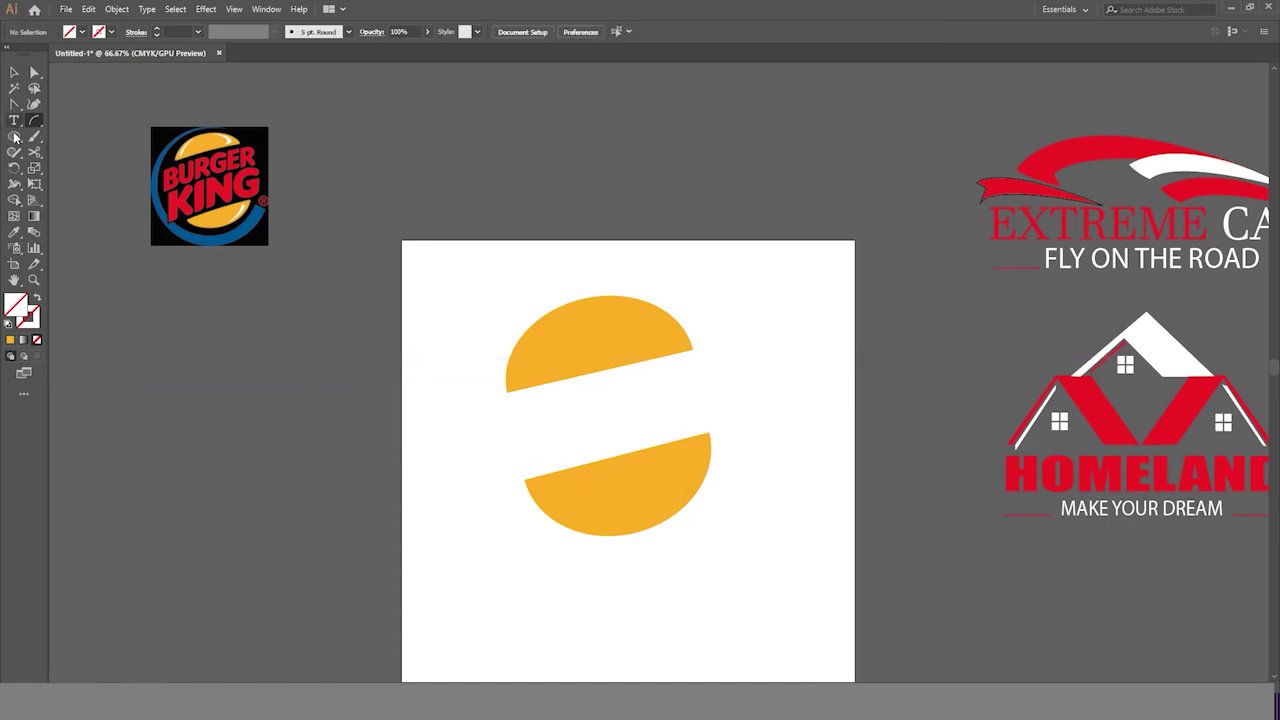
Draw an arc about 3.9 in wide and 3.77 in high below the reference logo and give it a blue stroke.
left_click(34, 121)
left_click_drag(125, 296, 303, 466)
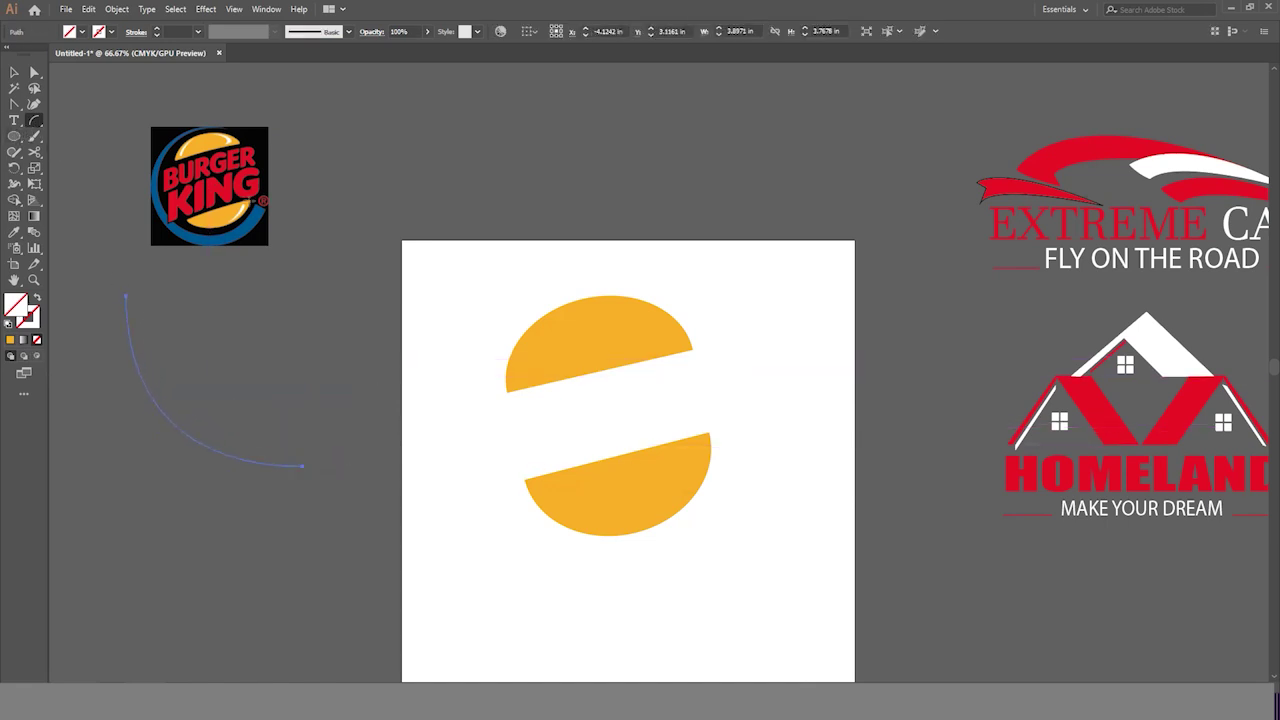
left_click(111, 32)
left_click(101, 64)
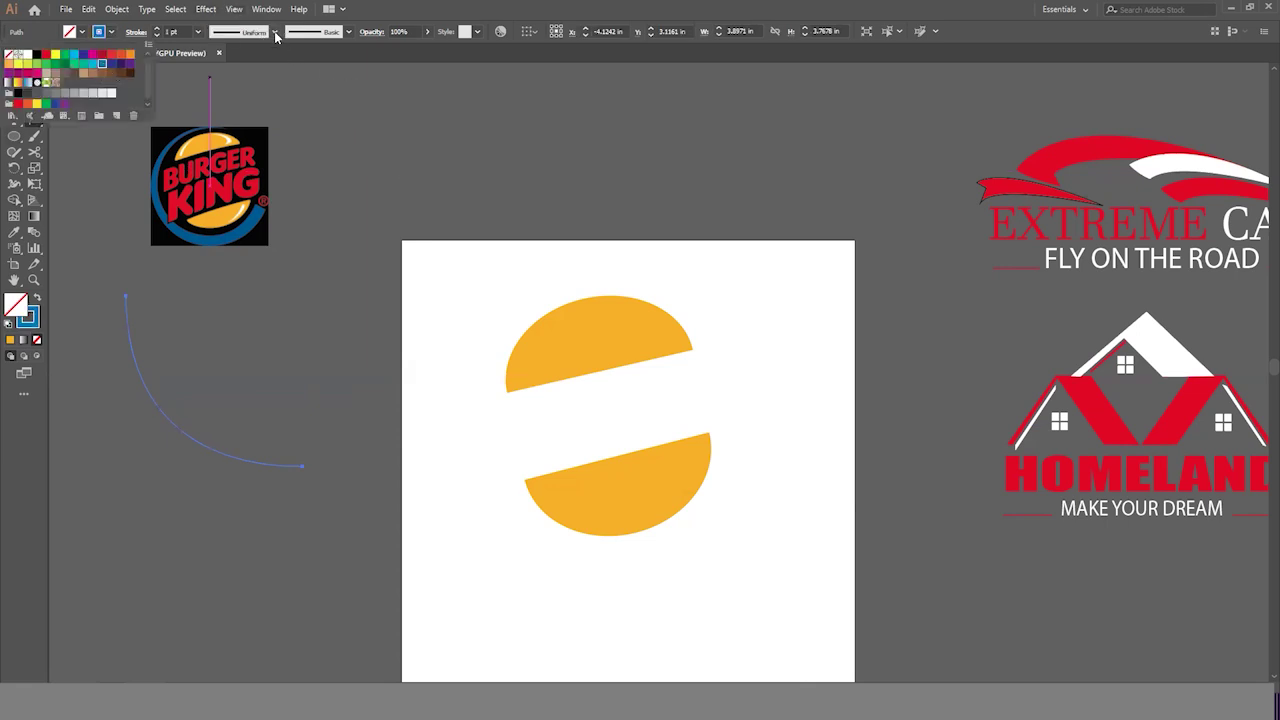
Try an 18 pt stroke with the wedge-shaped width profile on the blue arc, and discard the arc.
left_click(198, 32)
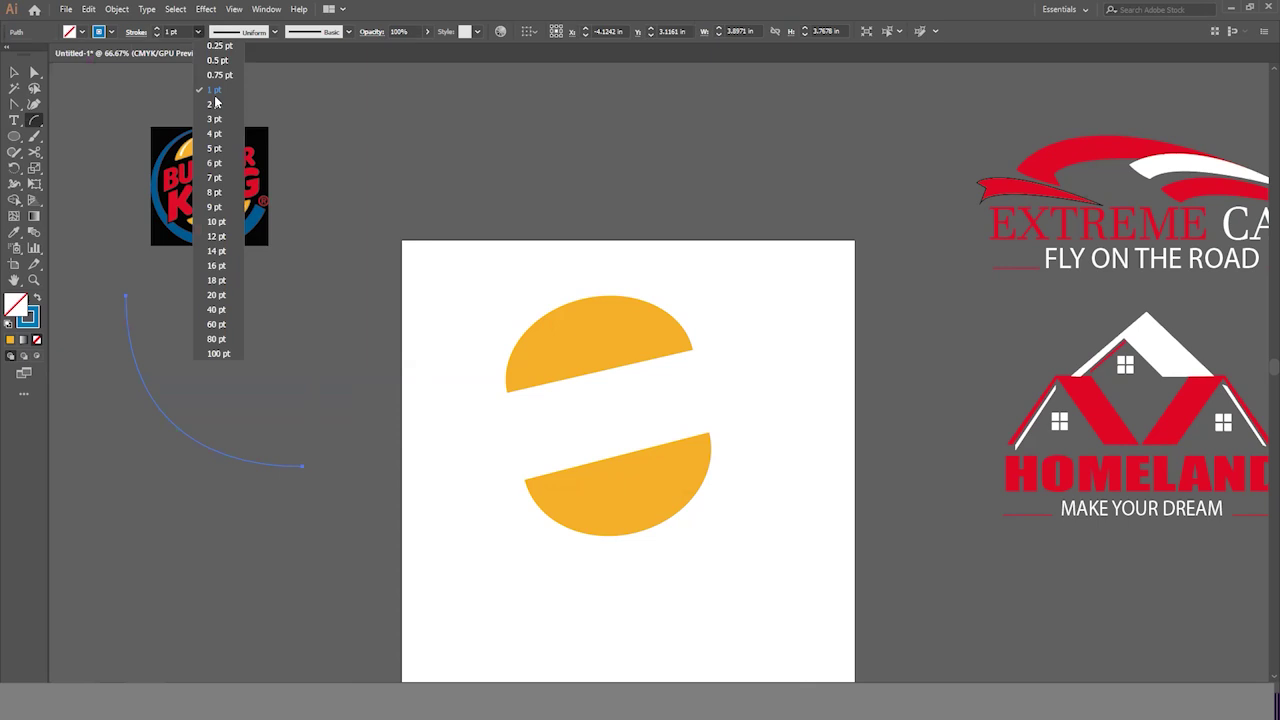
left_click(222, 282)
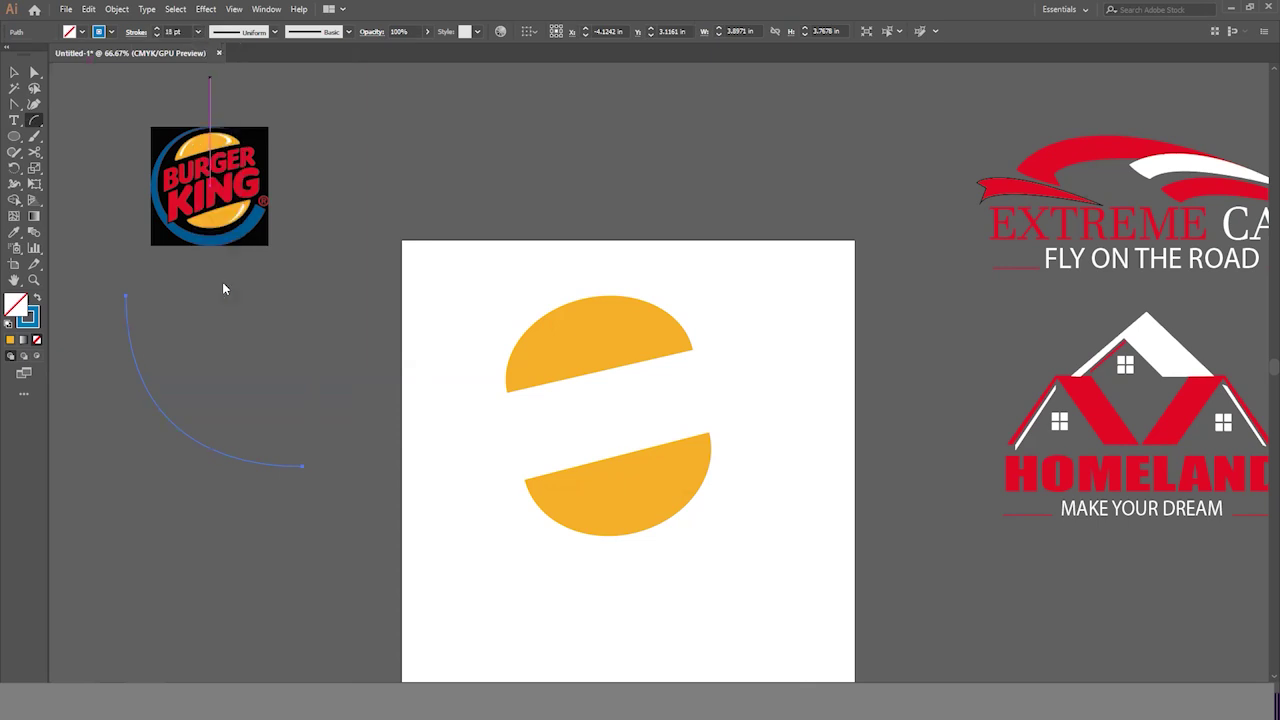
left_click(275, 33)
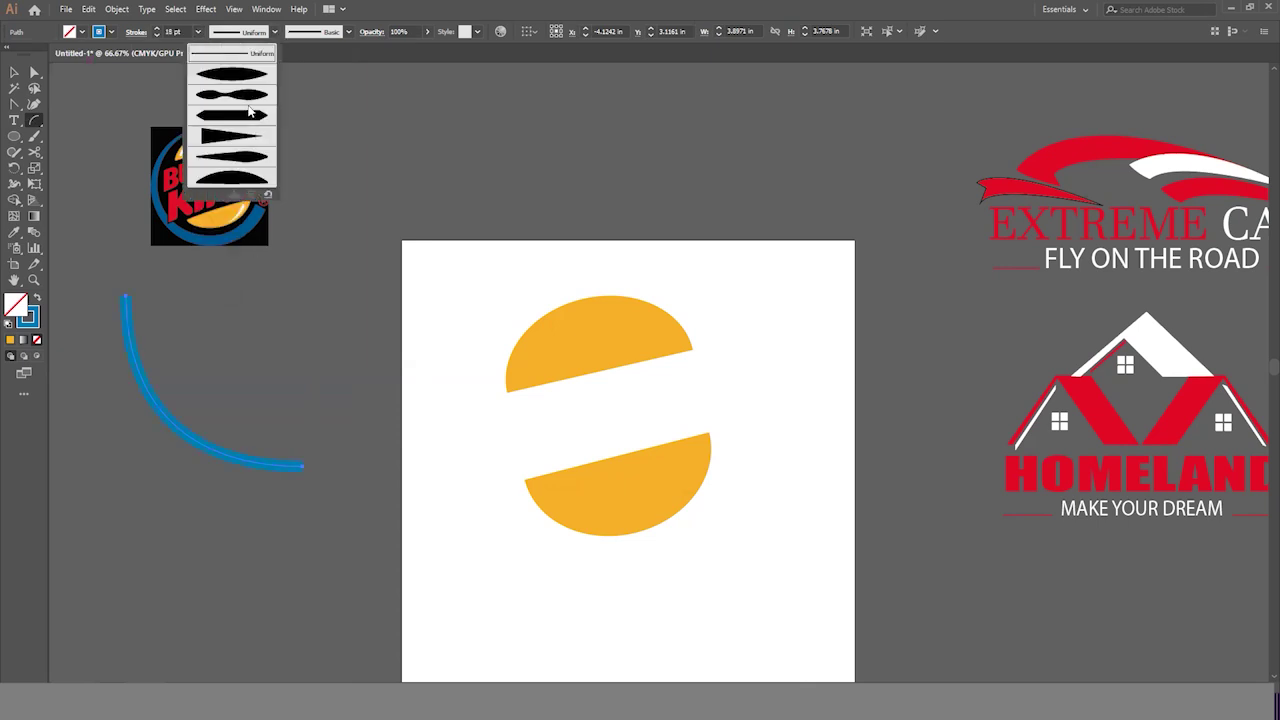
left_click(238, 143)
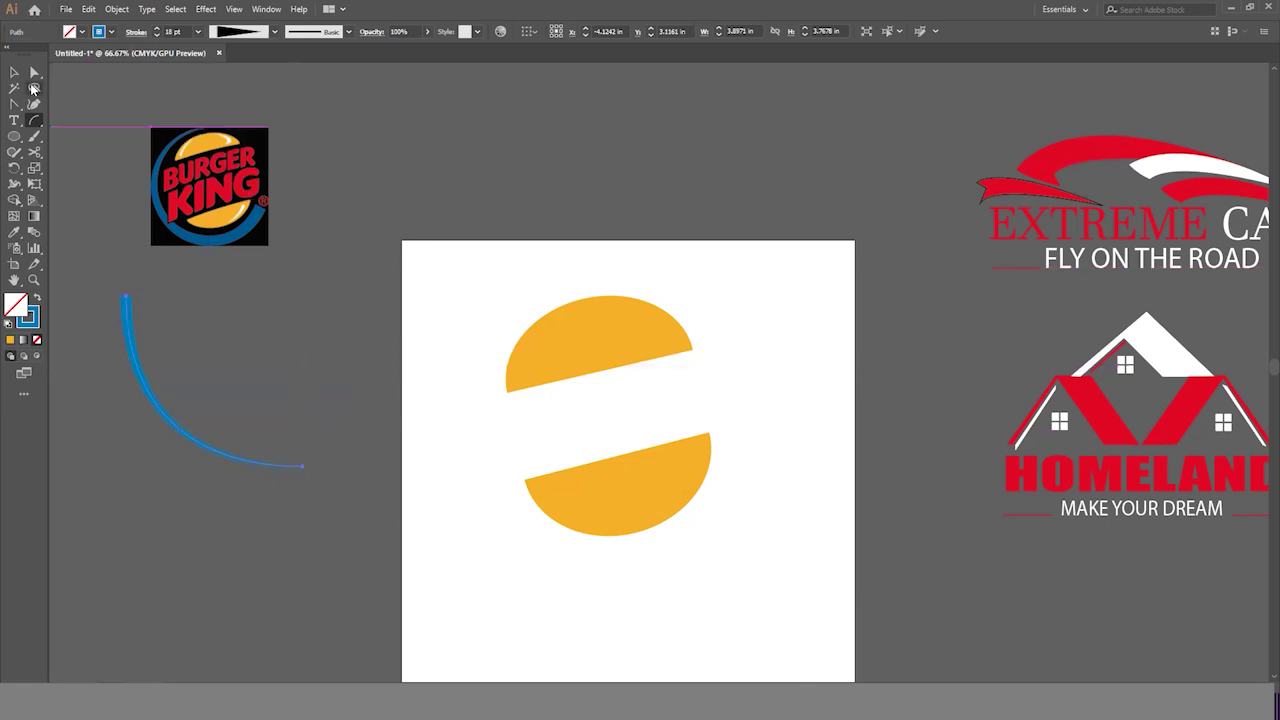
left_click(14, 72)
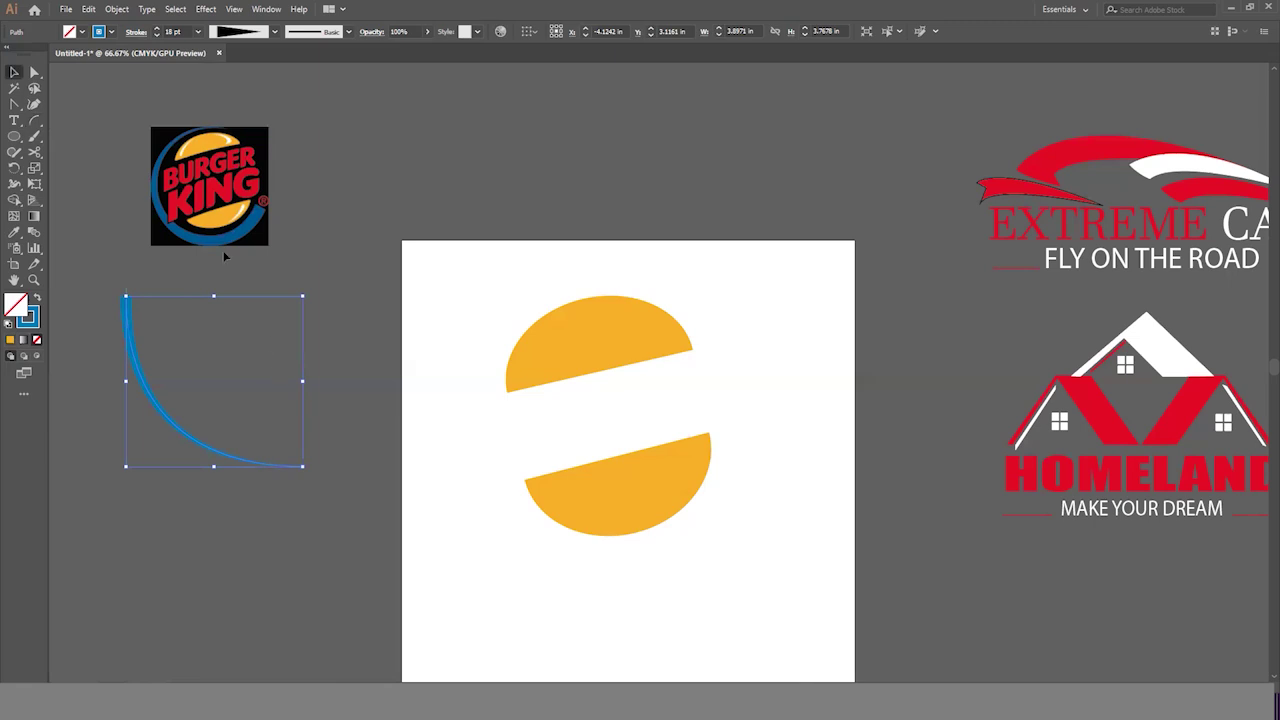
left_click(138, 206)
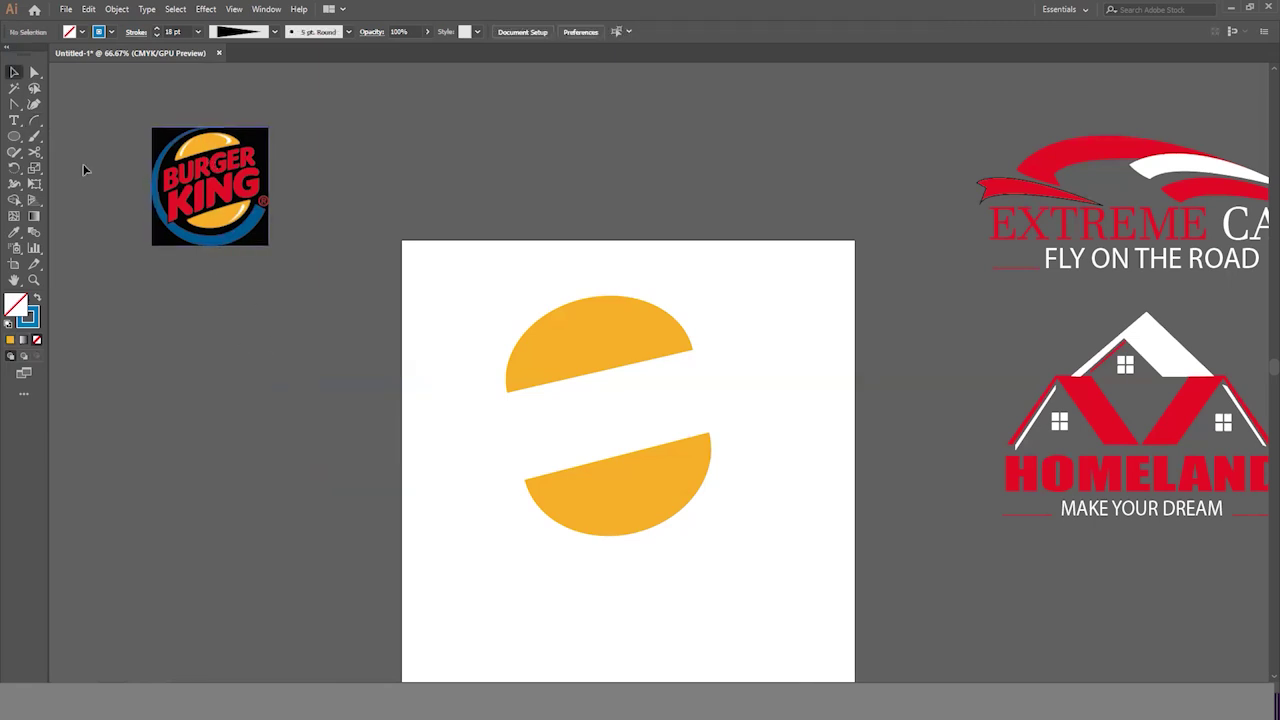
Draw an unfilled, blue-stroked circle about 4.59 in across below the reference logo and open its upper-right quarter by adding and deleting an anchor point.
left_click(15, 136)
left_click_drag(139, 322, 347, 527)
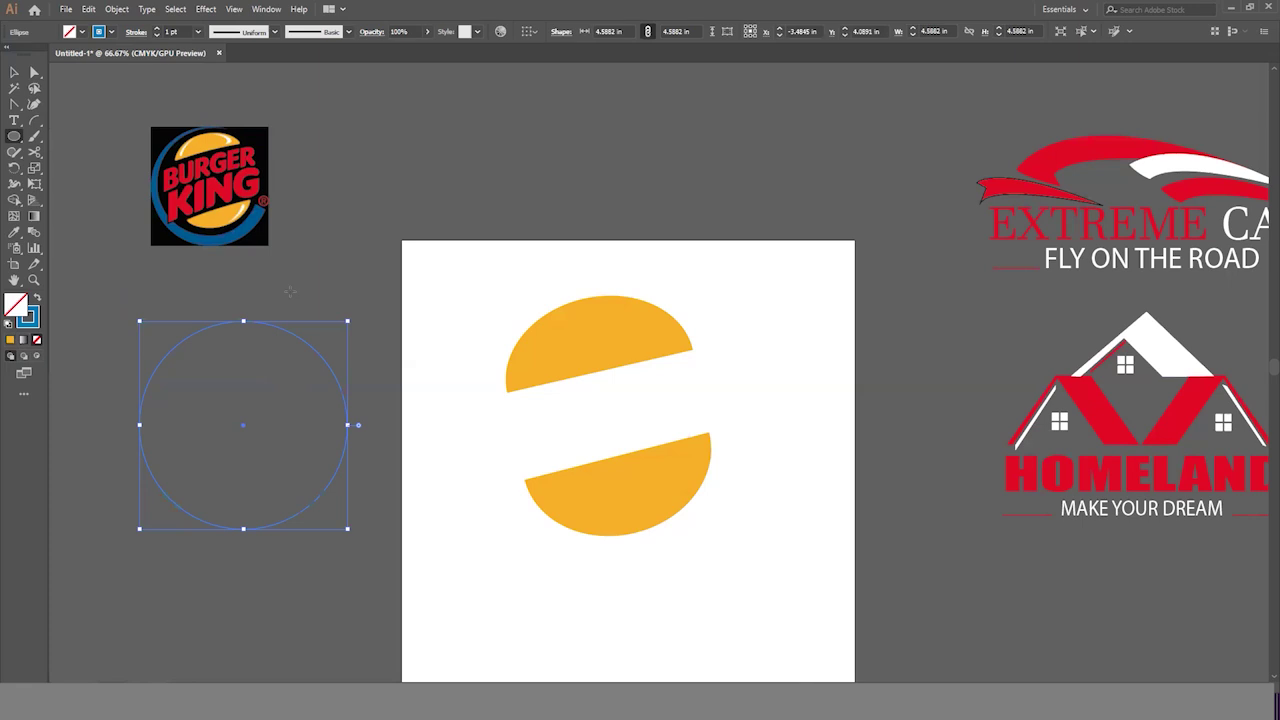
left_click(33, 73)
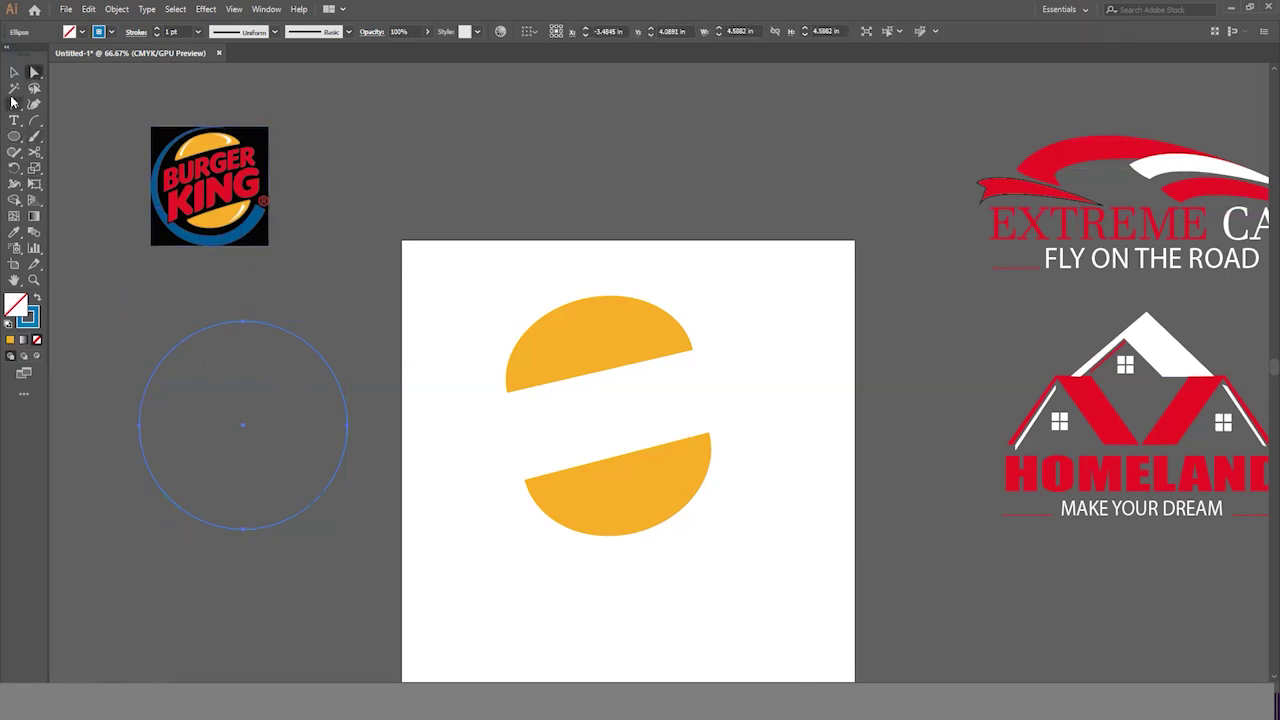
left_click_drag(14, 104, 73, 126)
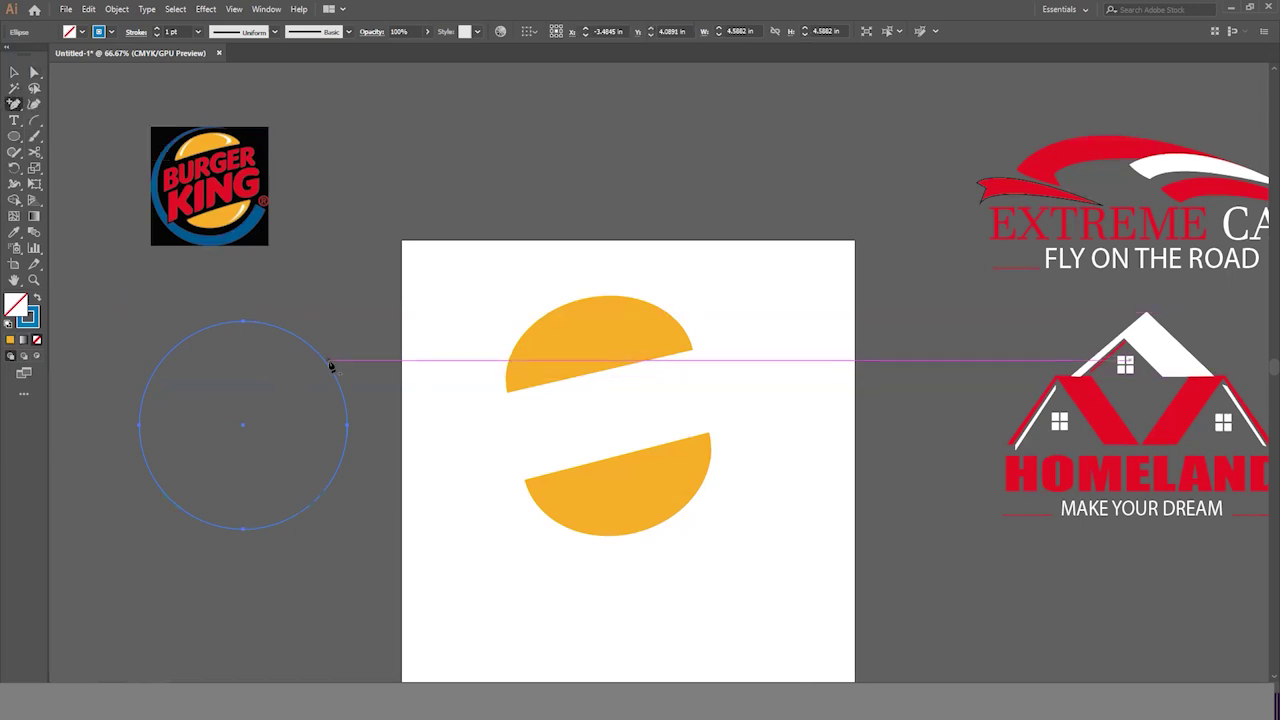
left_click(330, 365)
left_click(34, 73)
left_click(330, 368)
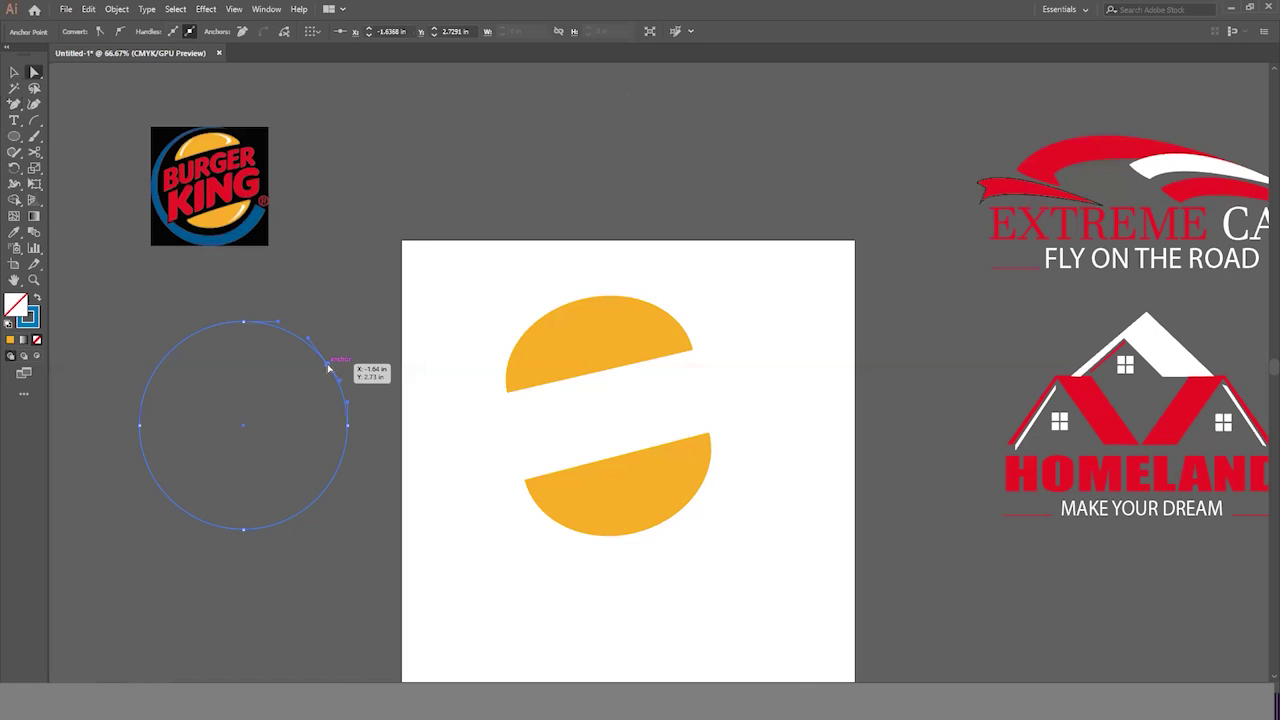
key("Delete")
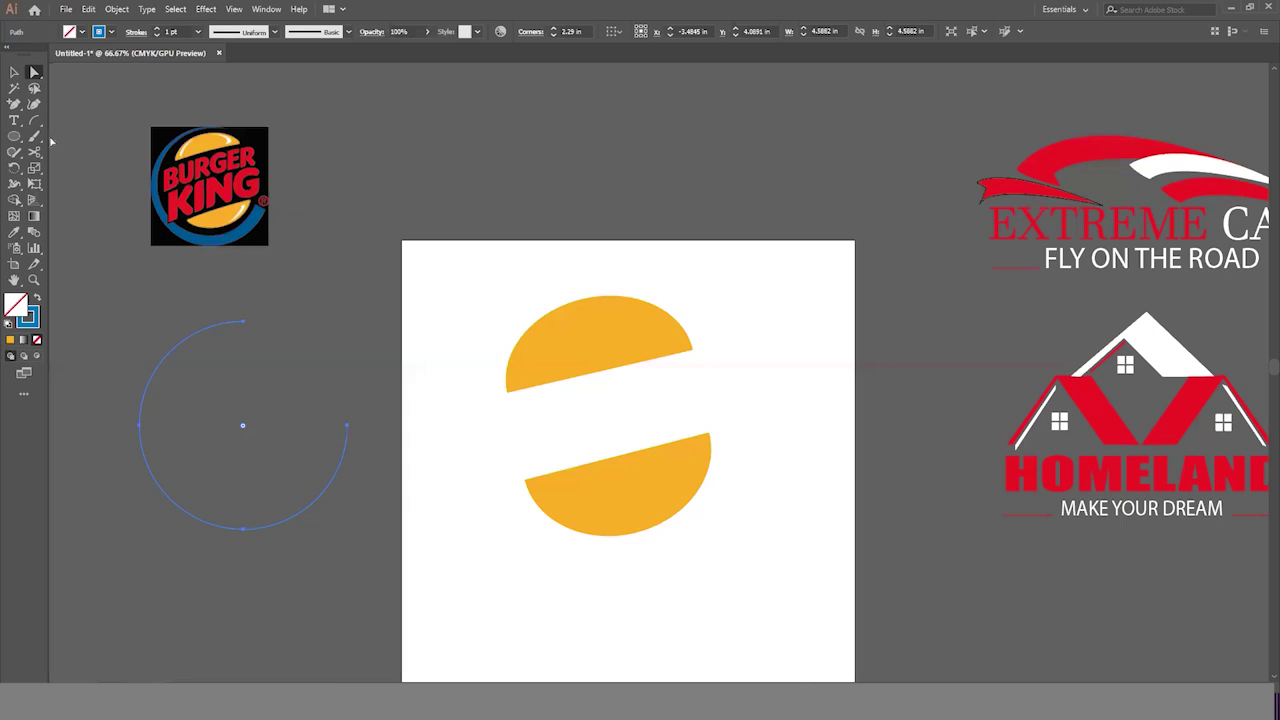
Add an anchor point on the open circle just below its right end and remove the short segment above that point.
left_click(14, 104)
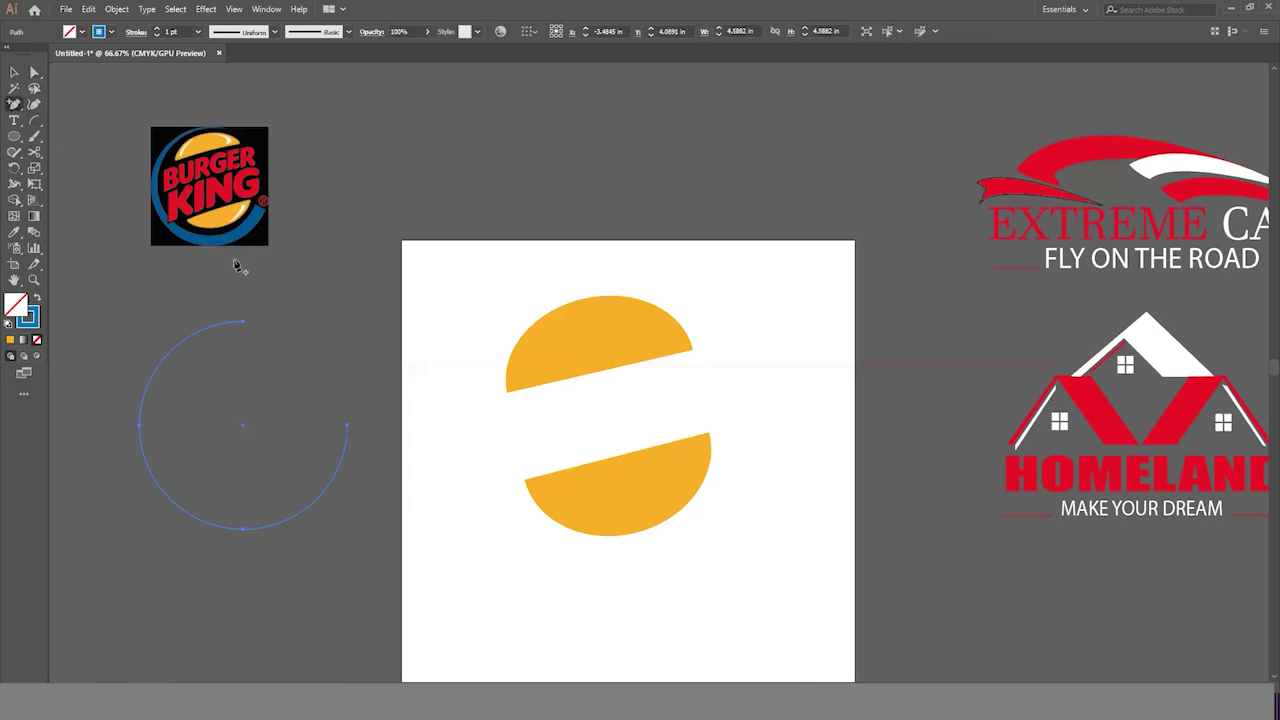
left_click(340, 468)
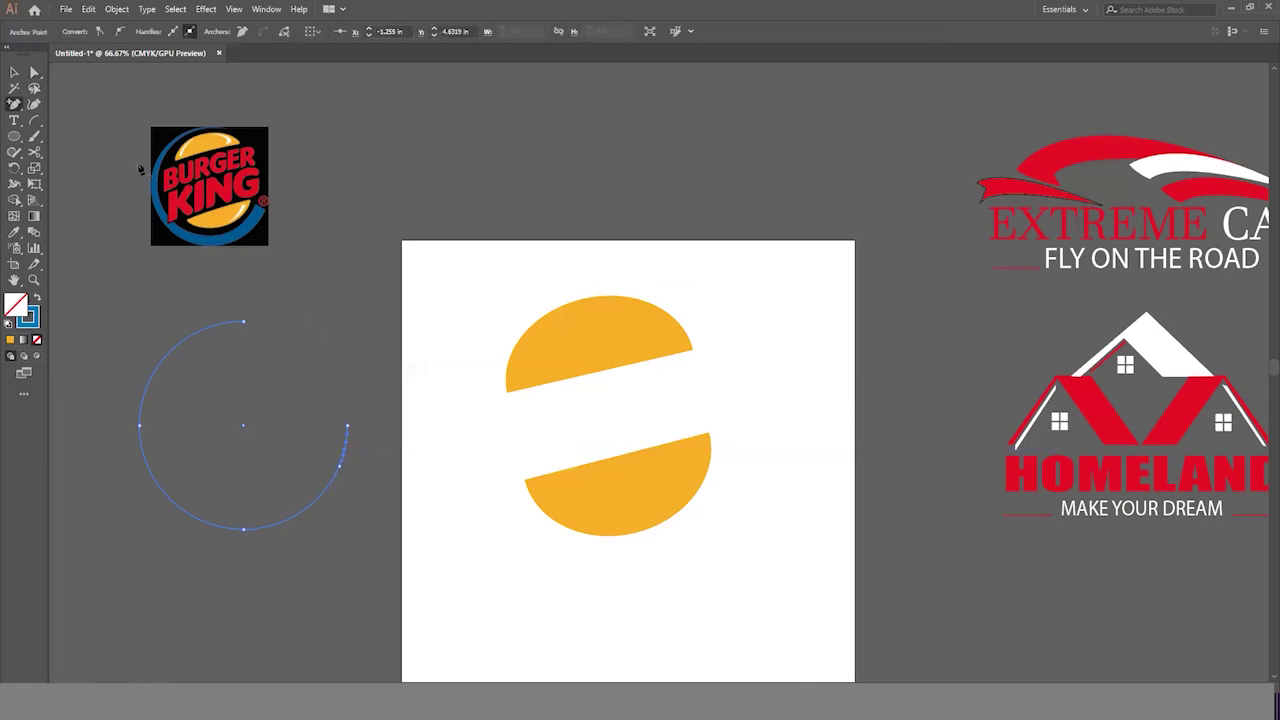
left_click(35, 73)
left_click(346, 457)
left_click_drag(348, 458, 346, 463)
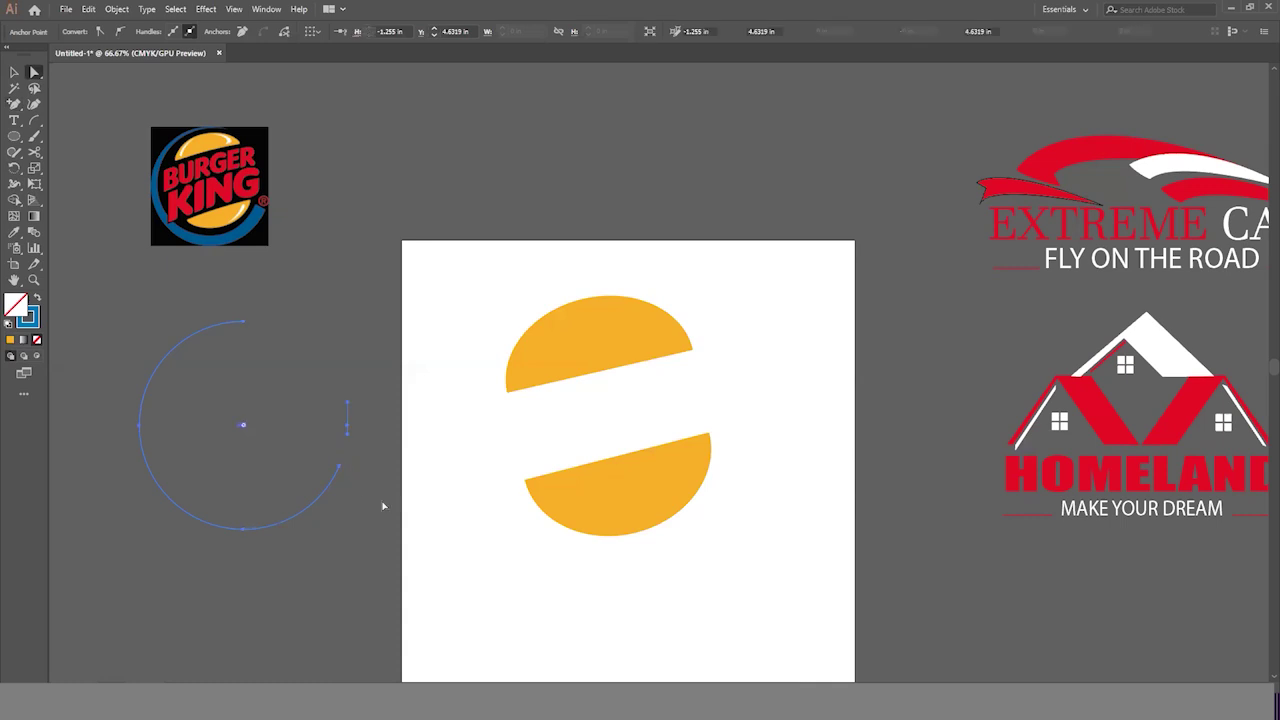
Give the open blue circle below the reference logo a 14 pt stroke with the wedge-shaped variable width profile.
left_click(377, 449)
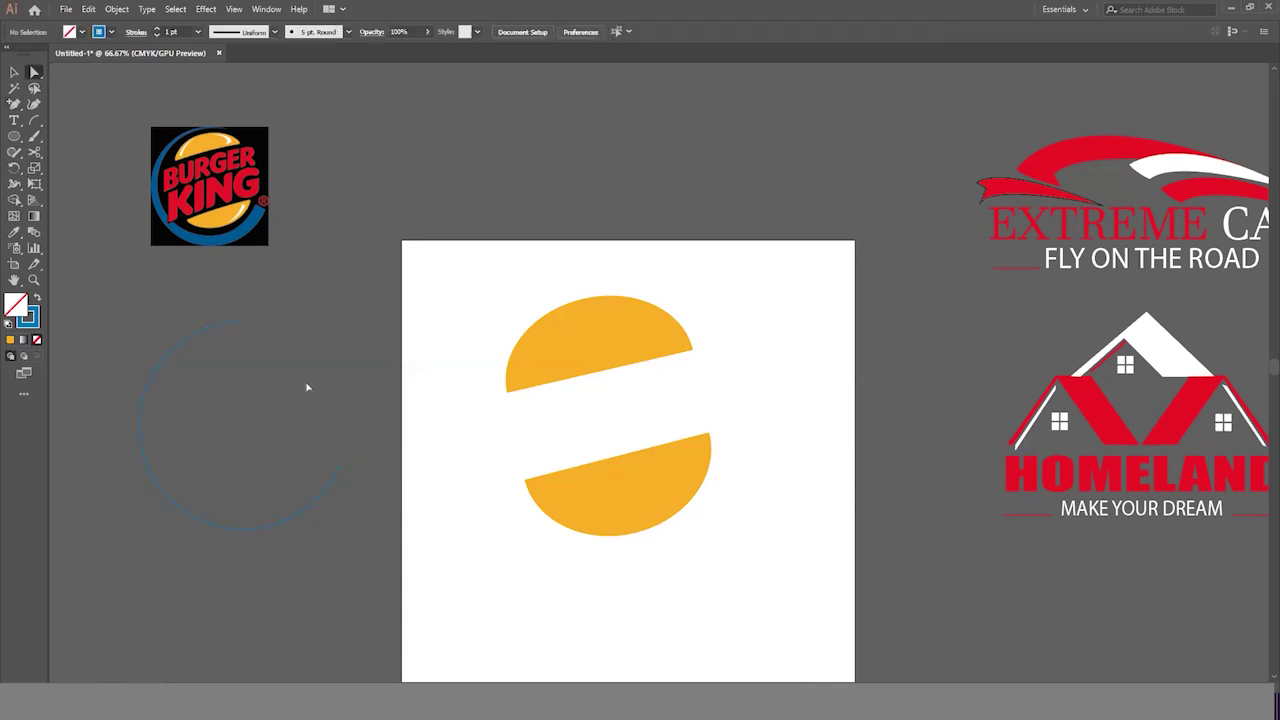
left_click(14, 72)
left_click(211, 325)
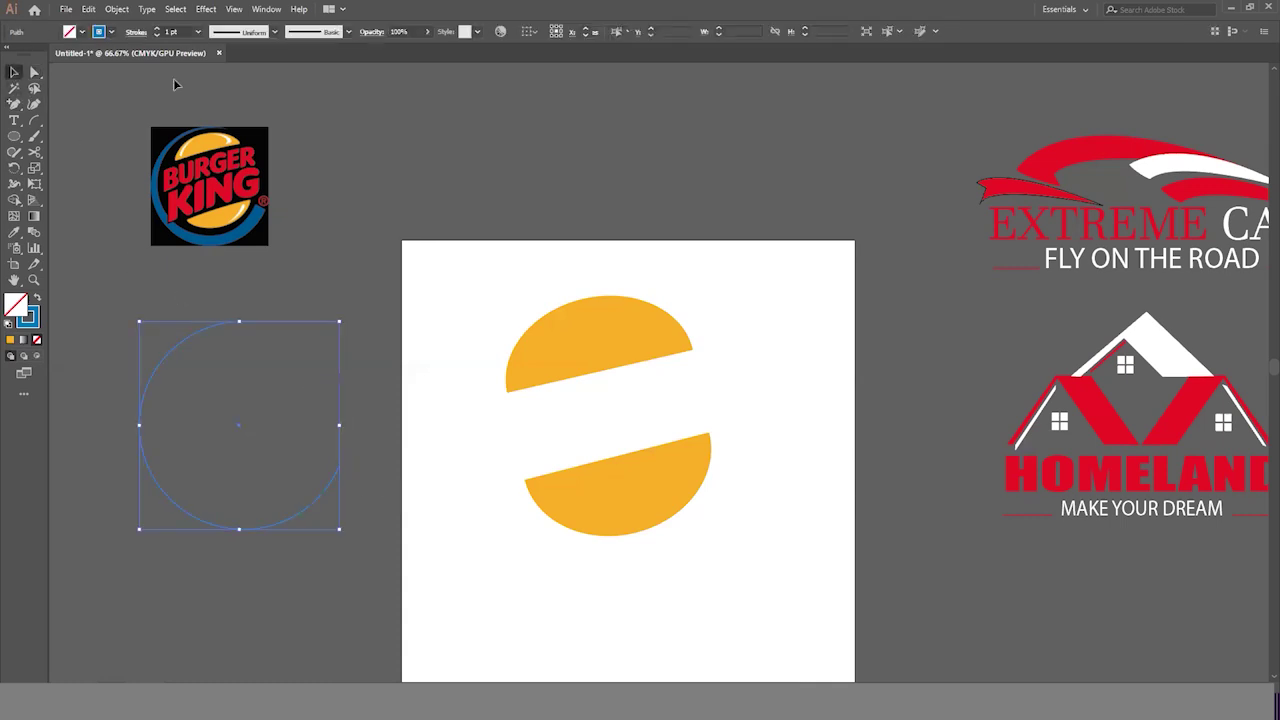
left_click(350, 33)
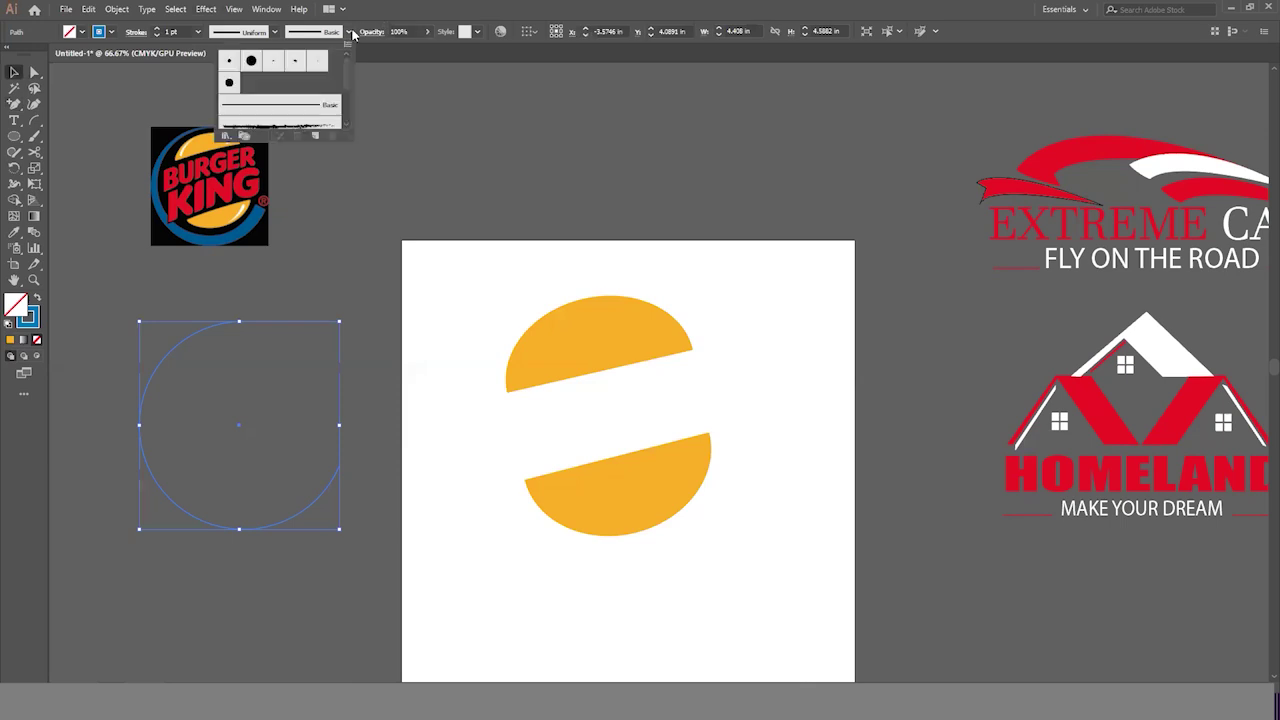
left_click(199, 32)
left_click(221, 258)
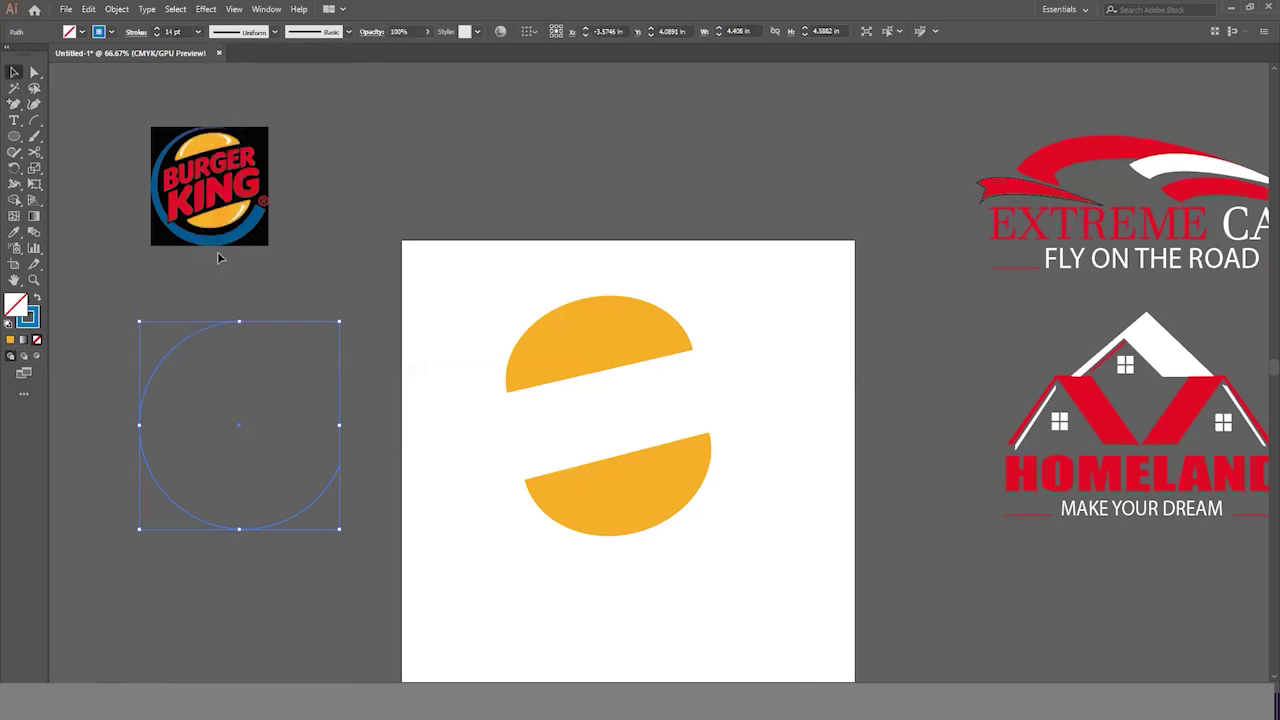
left_click(348, 32)
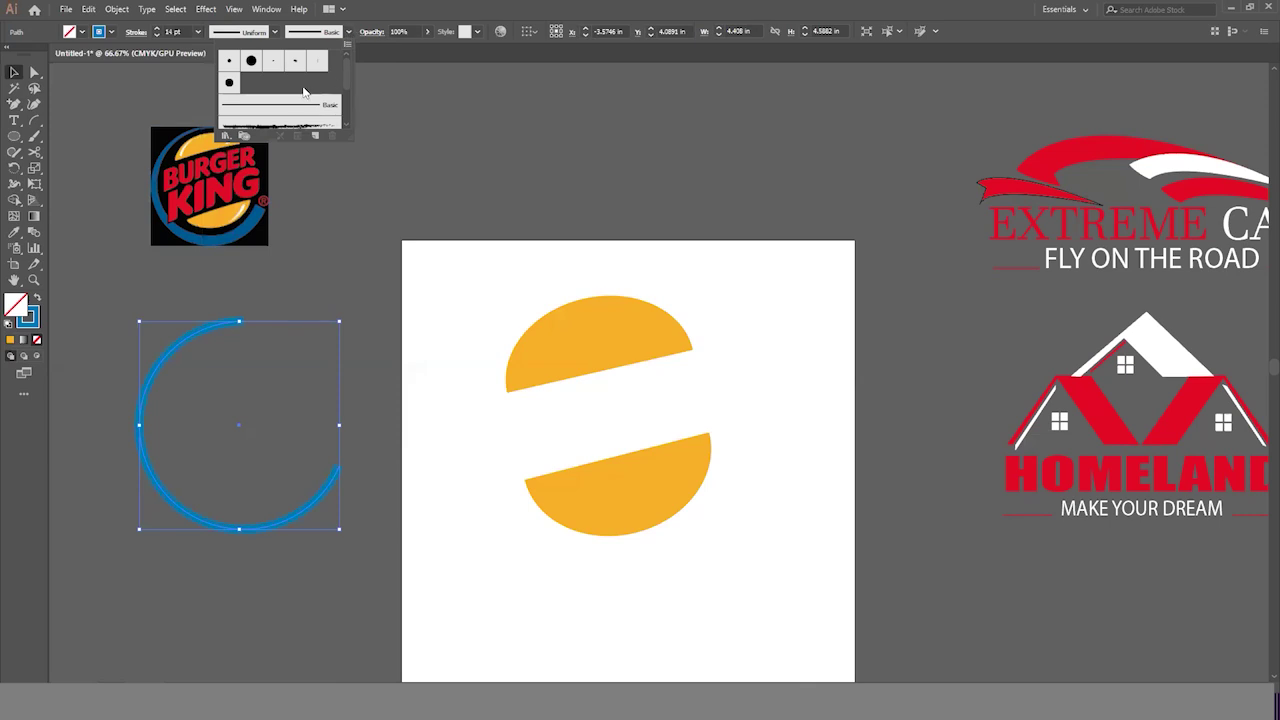
left_click(275, 32)
left_click(275, 32)
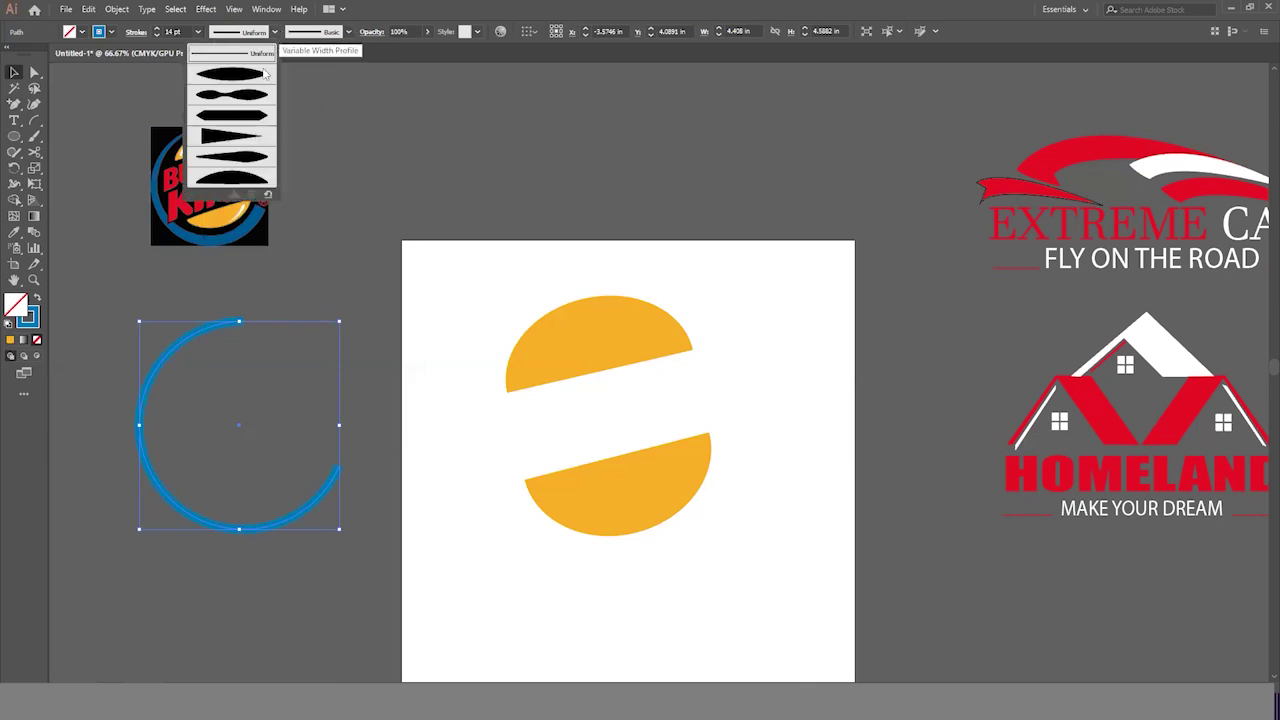
left_click(233, 144)
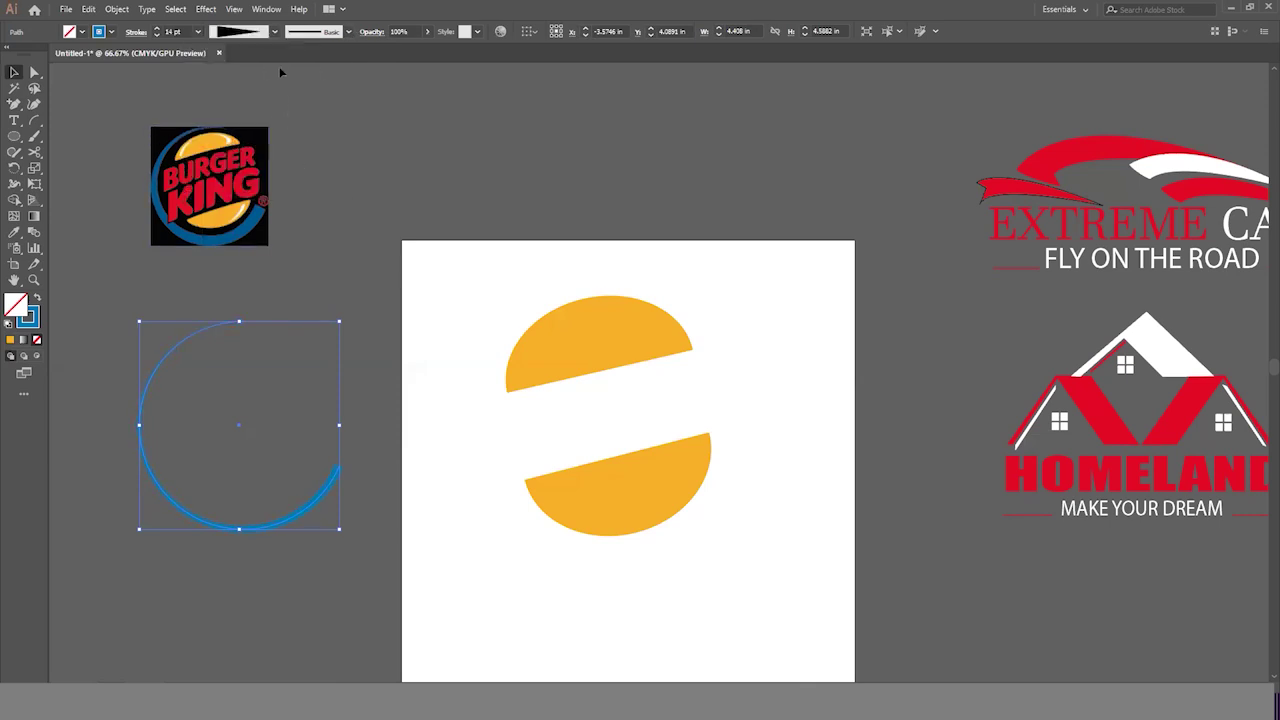
Thicken the tapered blue arc, trying a 20 pt stroke and settling on 40 pt.
left_click(199, 32)
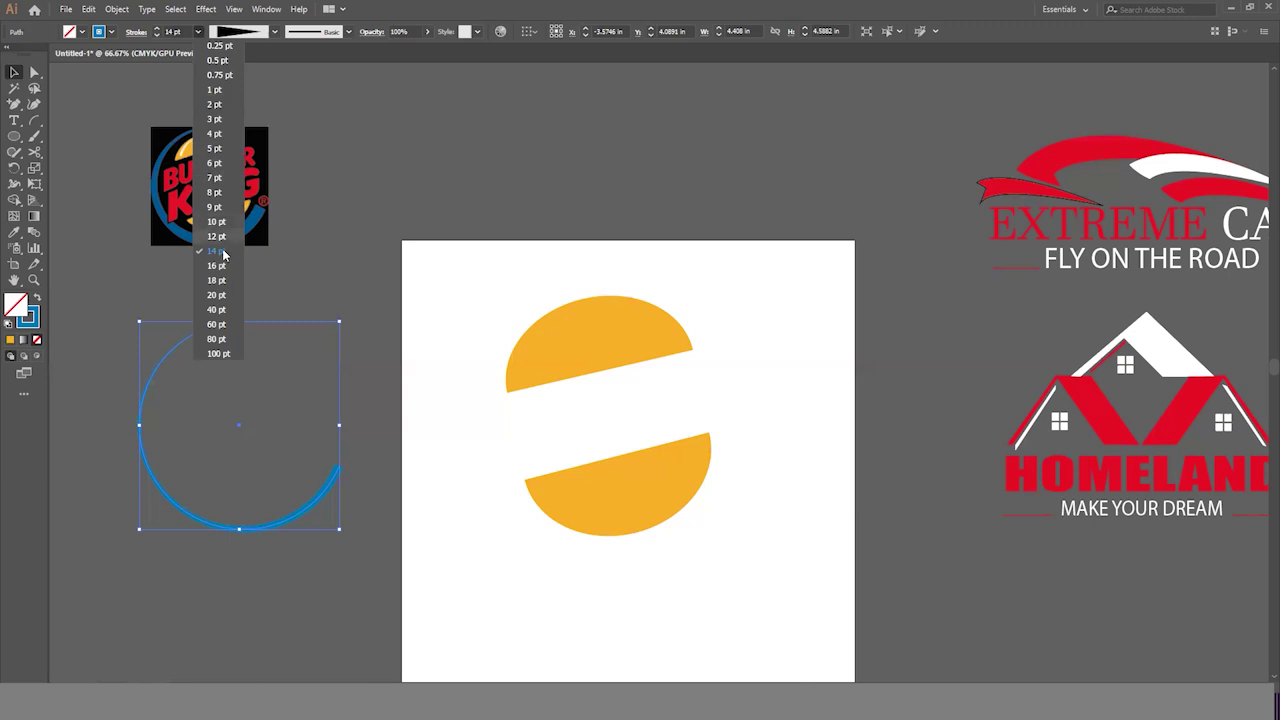
left_click(216, 295)
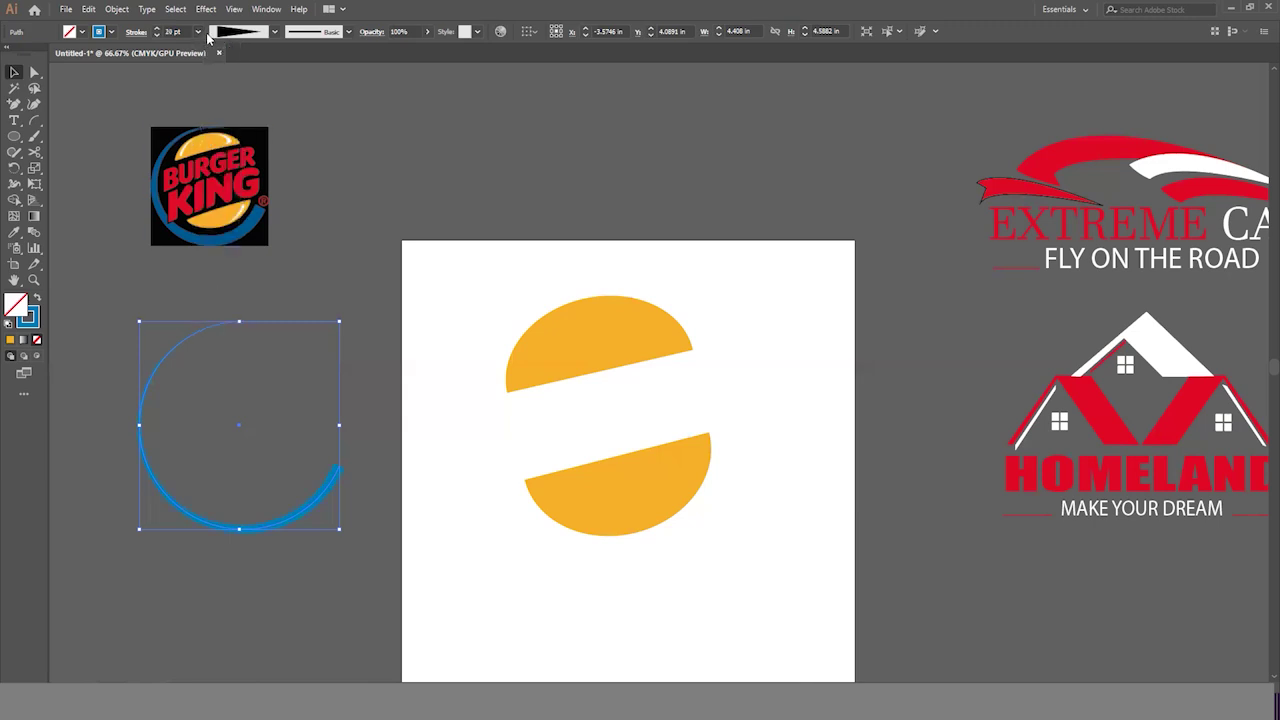
left_click(200, 32)
left_click(216, 309)
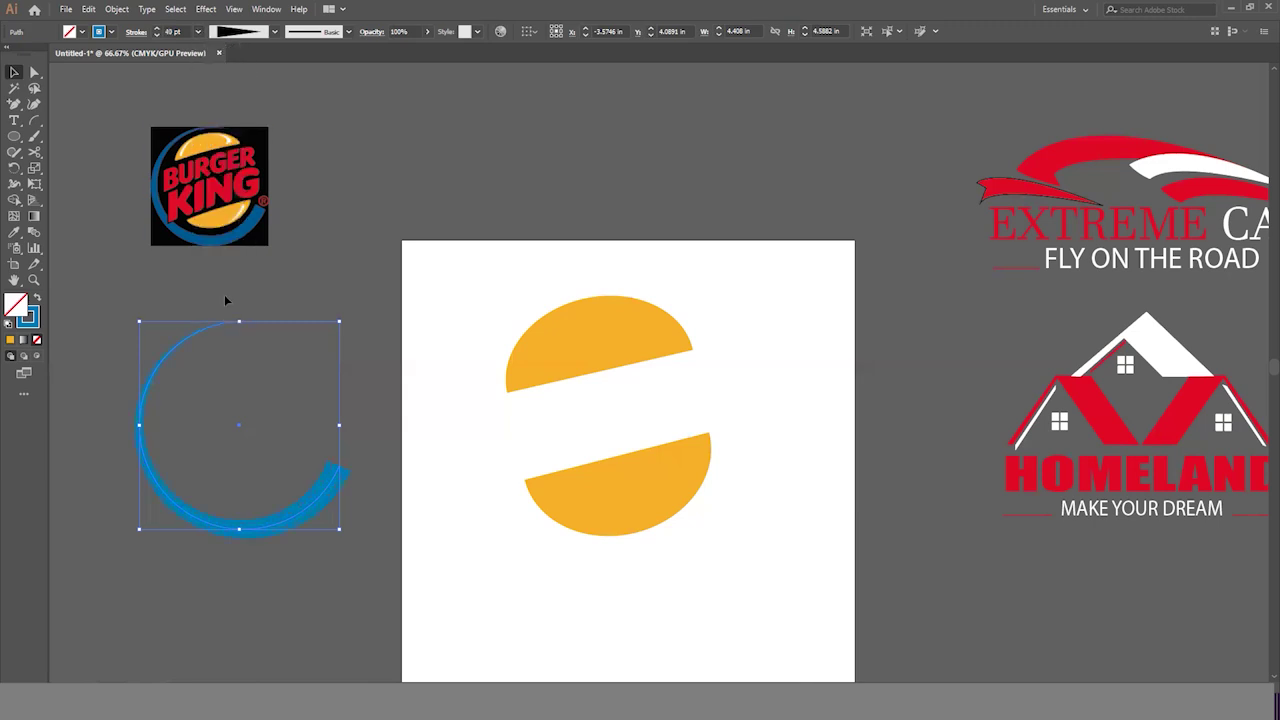
left_click(393, 455)
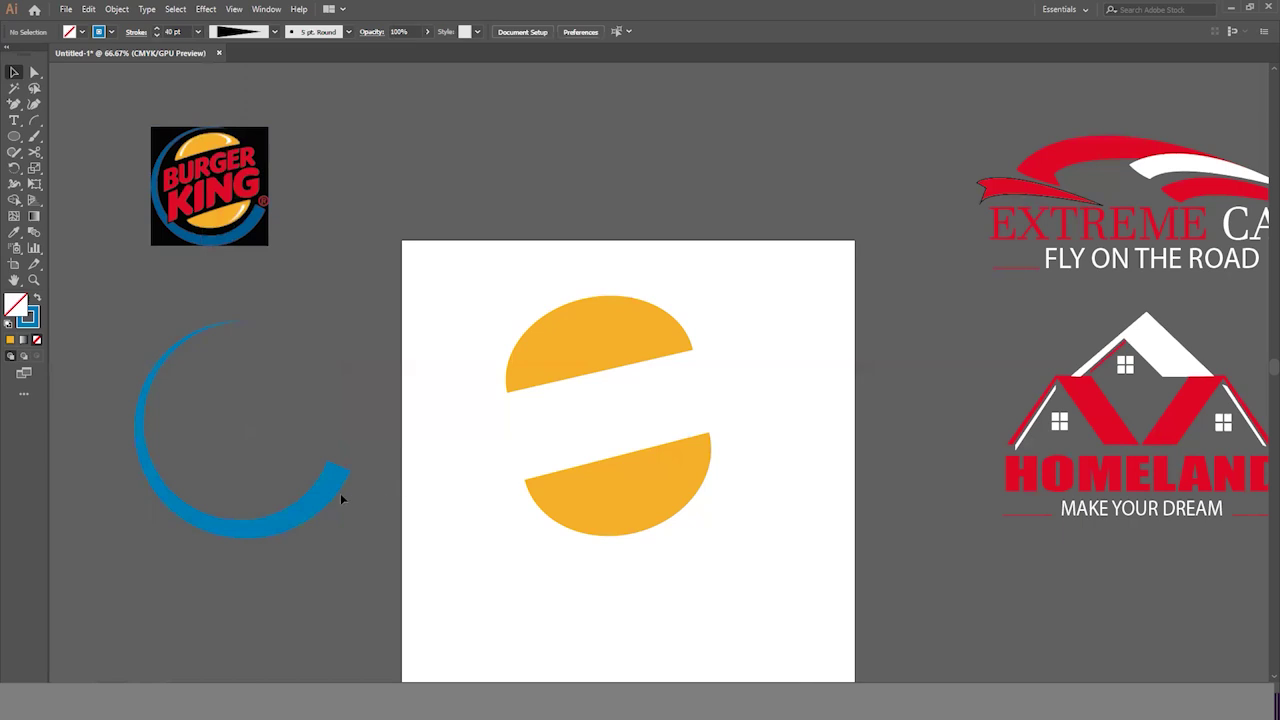
Move the blue swoosh around the bun halves, enlarge it to about 6.26 by 6.51 in, and rotate it slightly counterclockwise.
left_click_drag(338, 492, 715, 541)
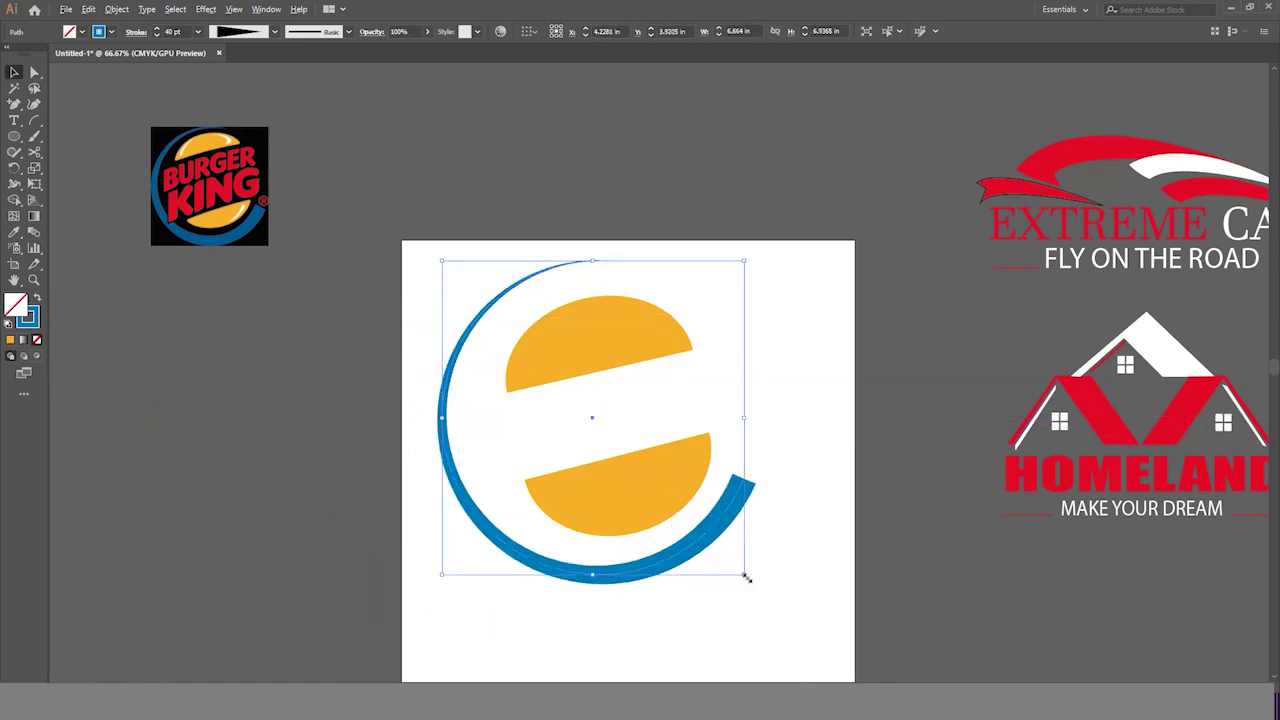
left_click_drag(744, 577, 740, 566)
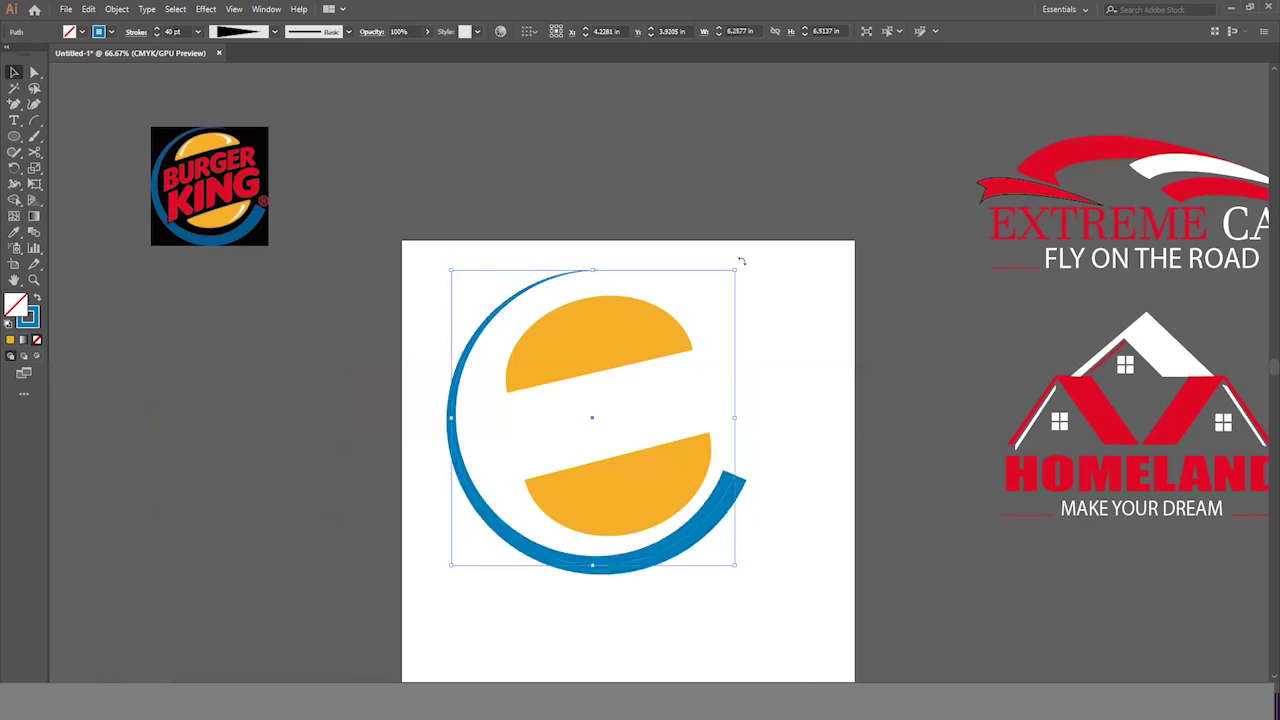
left_click_drag(741, 263, 738, 258)
left_click(799, 403)
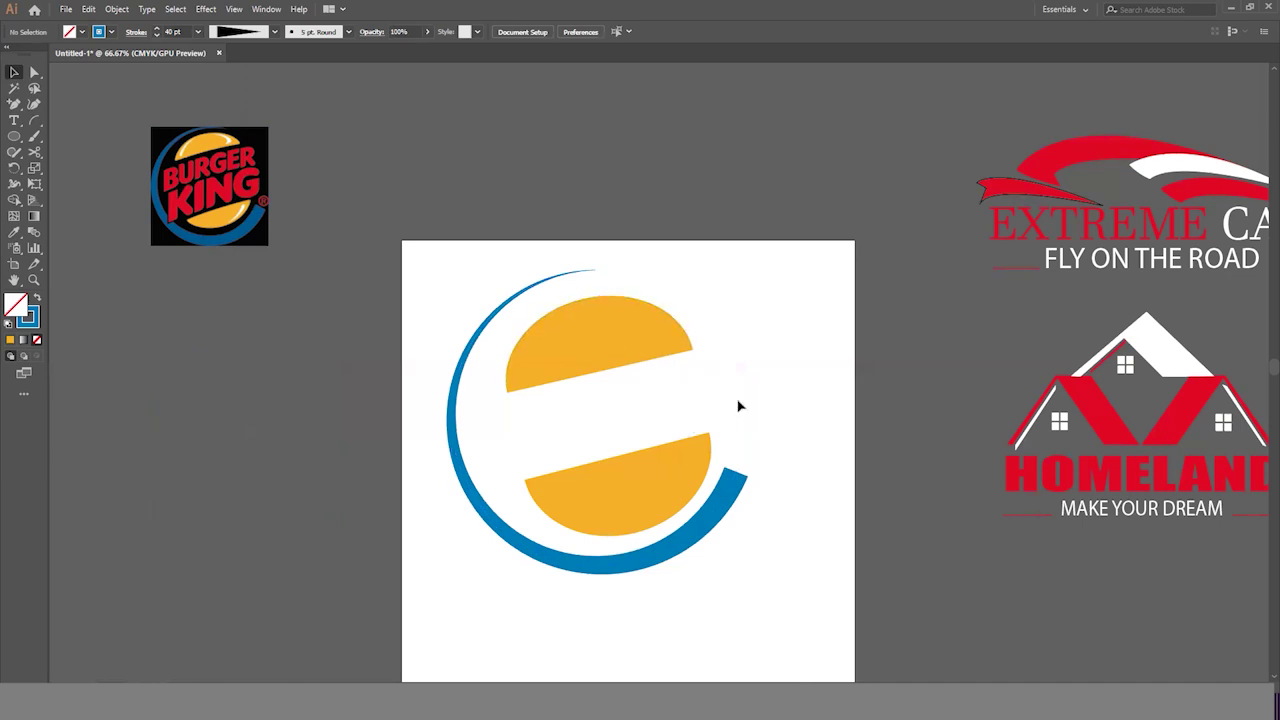
Draw a closed crescent about 0.91 in wide and 0.81 in high with the Pen tool near the upper bun's left edge.
left_click(636, 342)
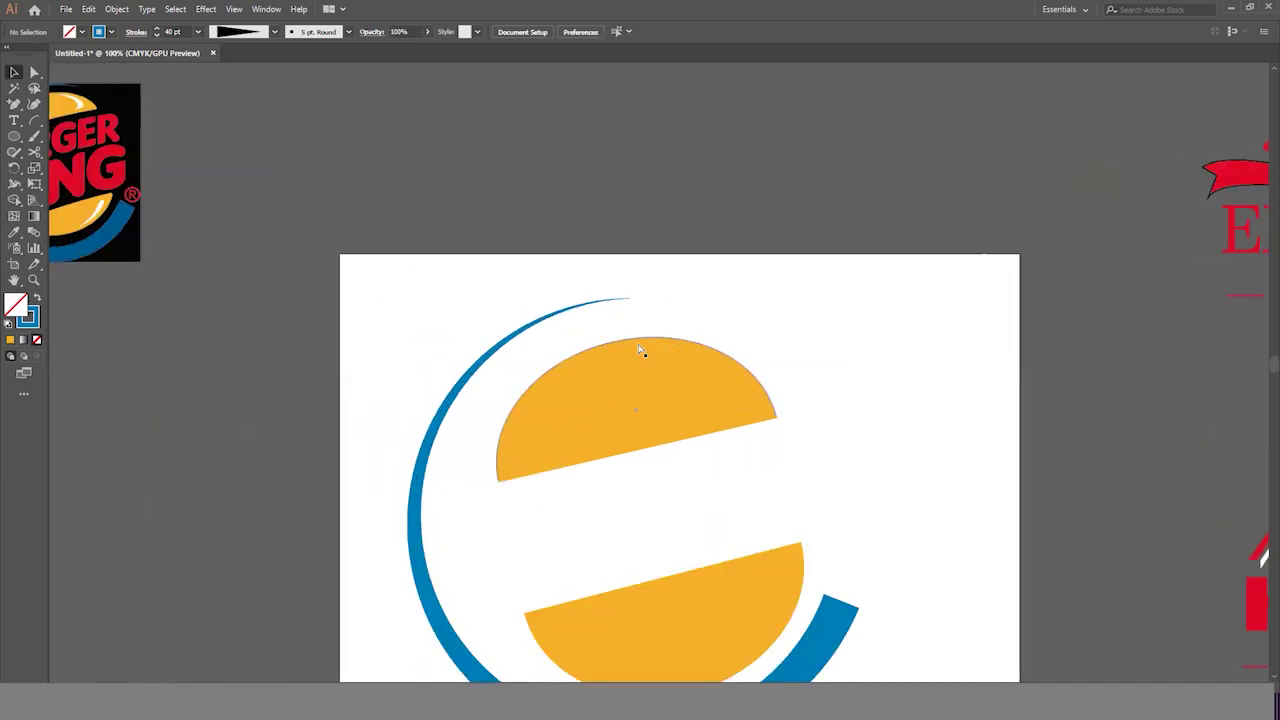
scroll(638, 348, "down", 2)
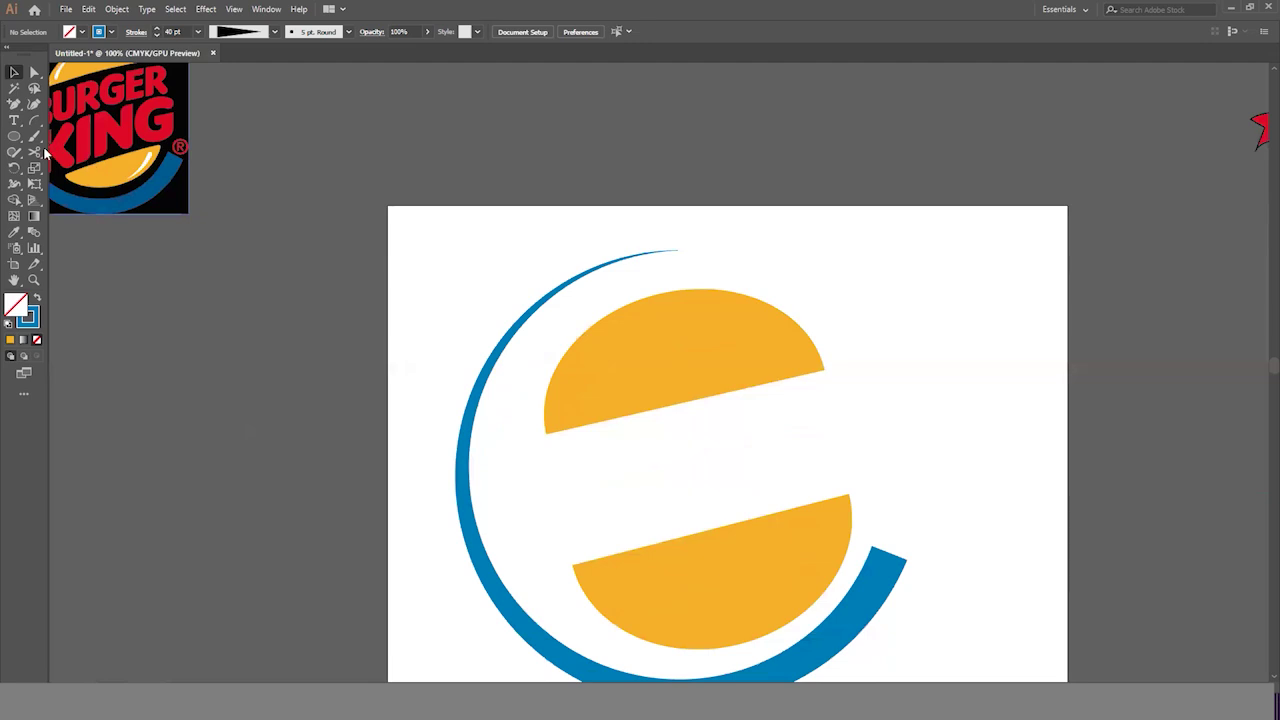
left_click_drag(14, 104, 60, 104)
scroll(714, 329, "up", 2)
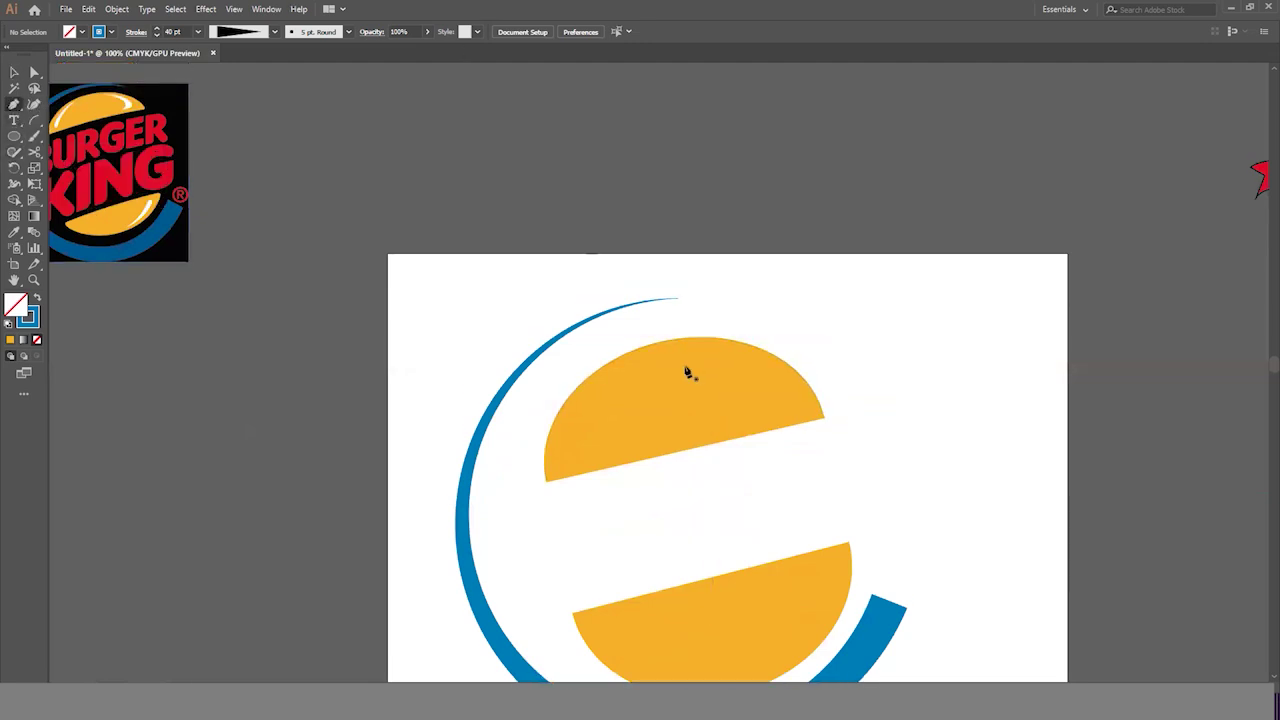
left_click(580, 425)
left_click_drag(643, 373, 697, 355)
left_click(644, 373)
left_click(580, 427)
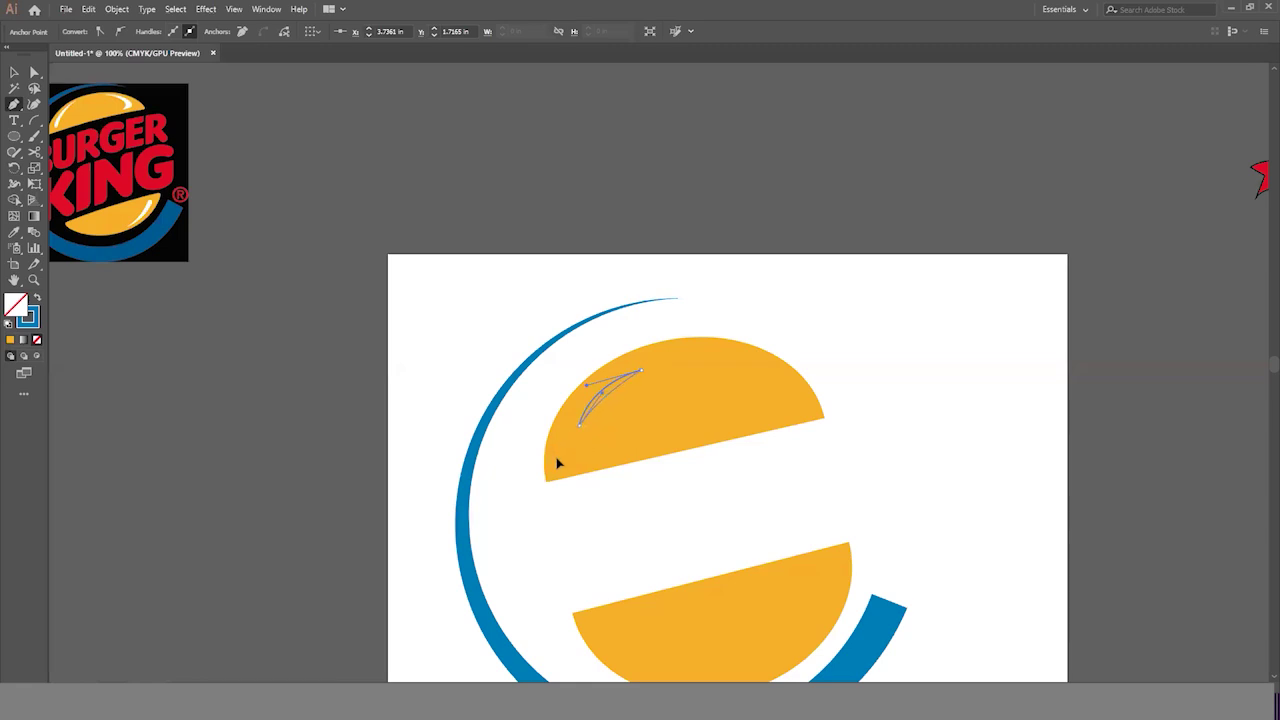
left_click(14, 72)
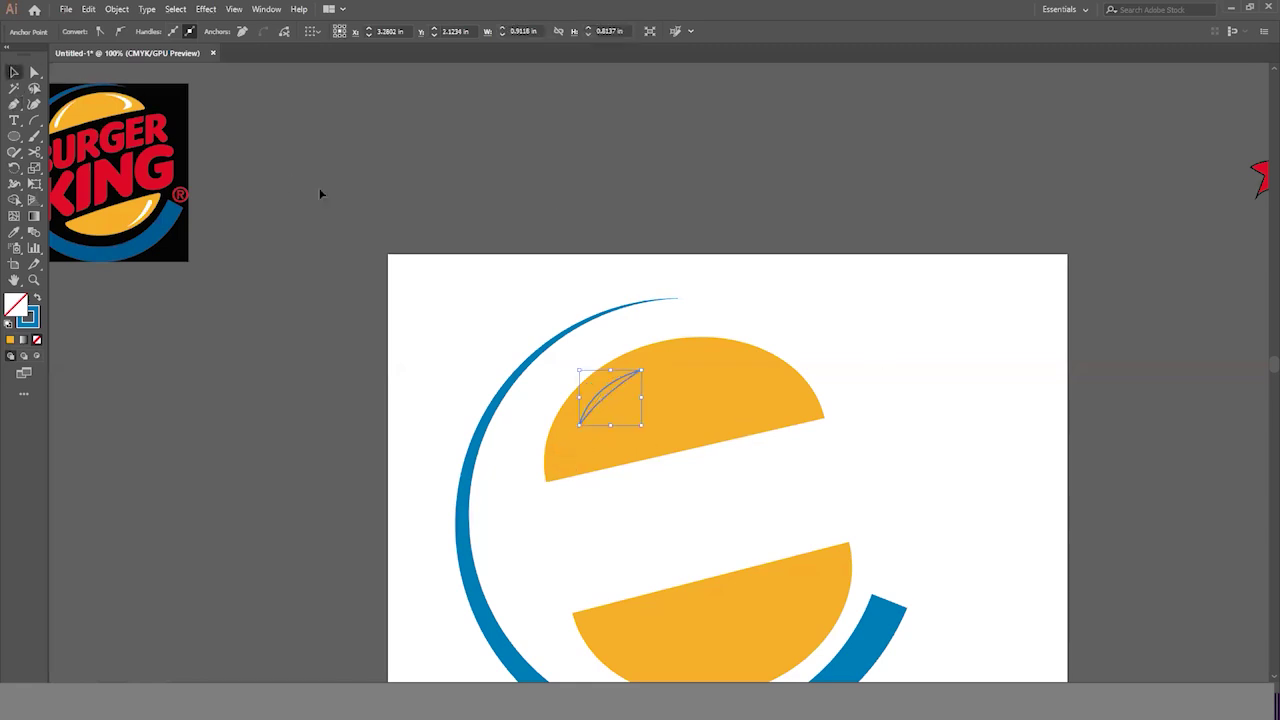
left_click(521, 332)
Fill the crescent on the upper bun with white and remove its stroke.
left_click(600, 405)
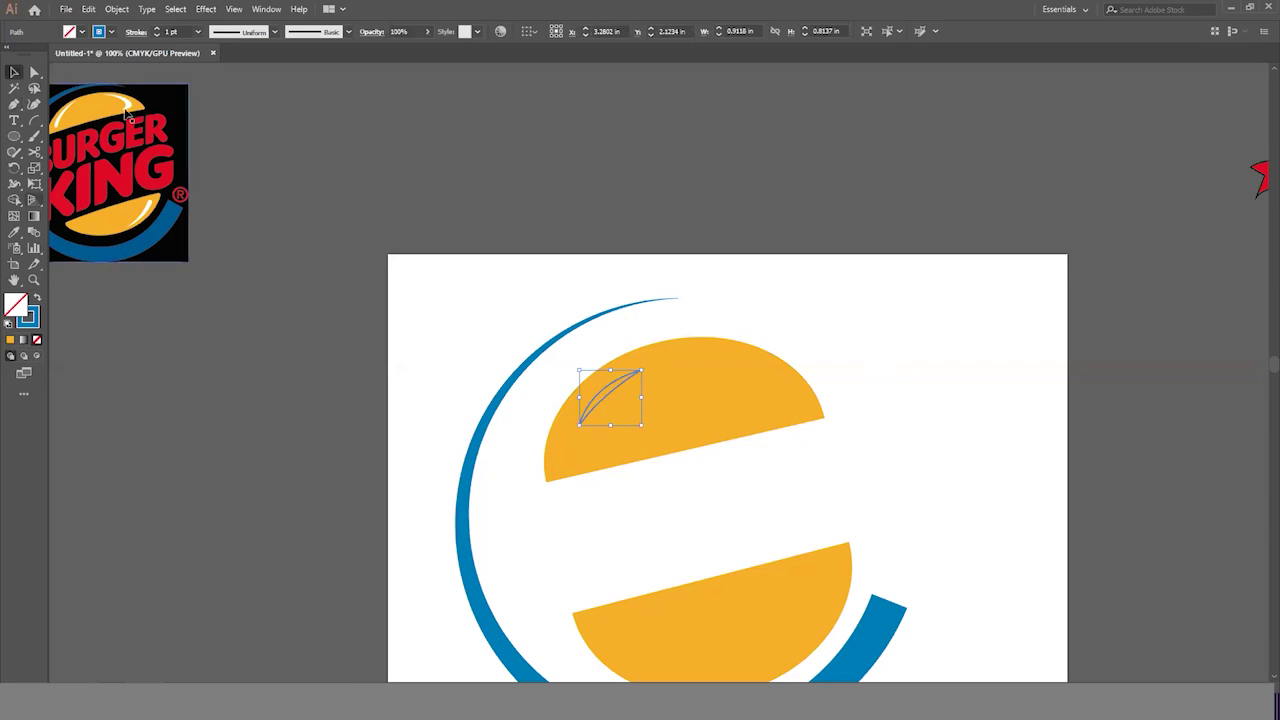
left_click(81, 32)
left_click(18, 54)
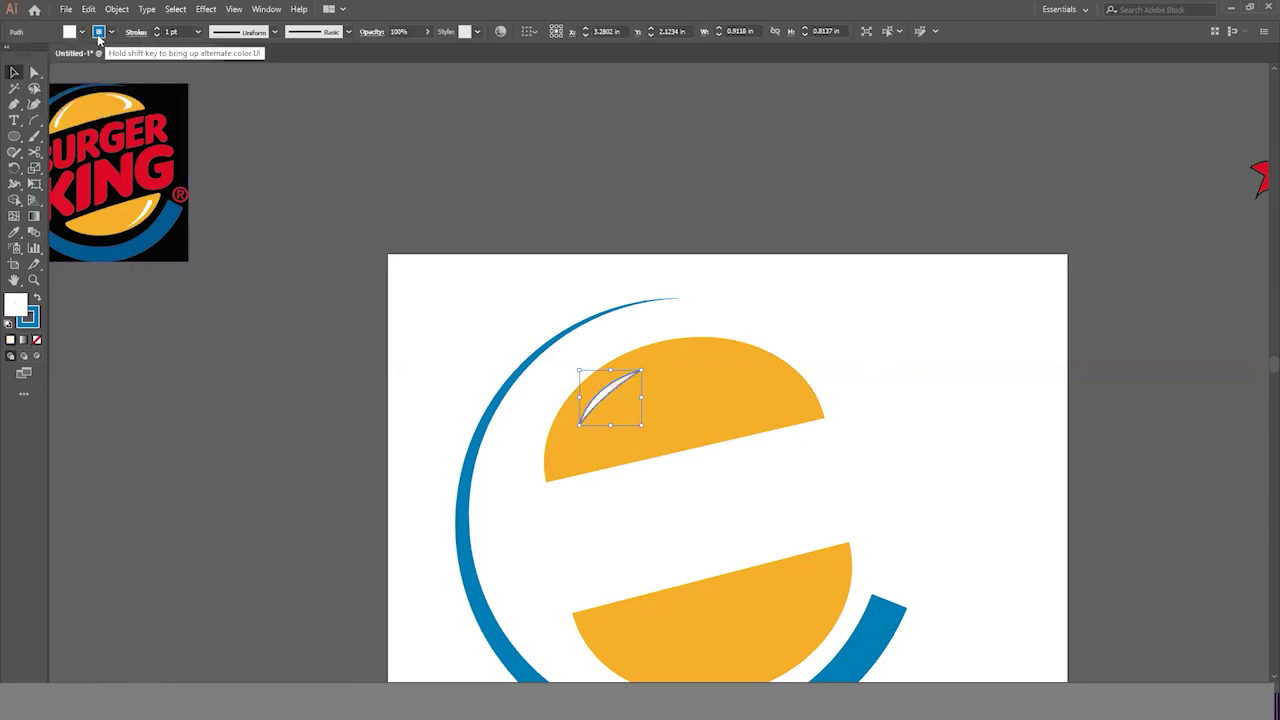
left_click(107, 32)
left_click(8, 54)
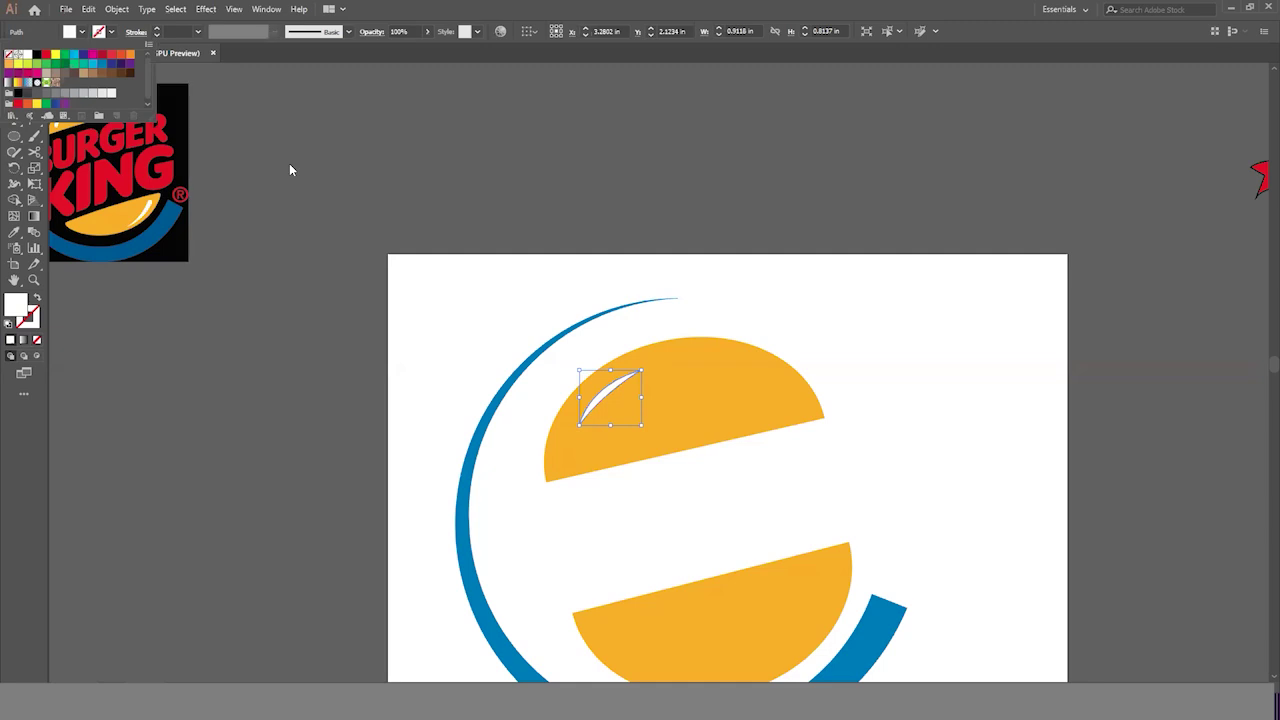
left_click(289, 166)
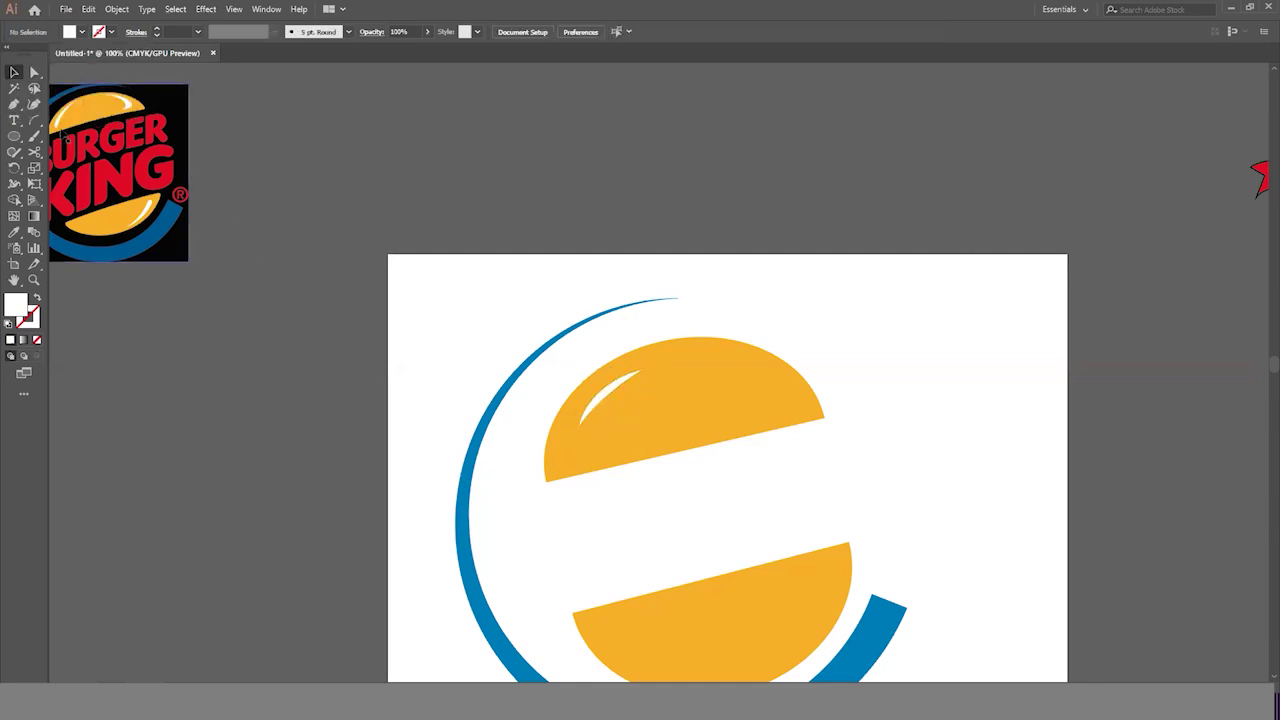
Draw a second white crescent highlight about 0.61 in wide and 0.62 in high near the upper bun's right edge.
left_click(14, 104)
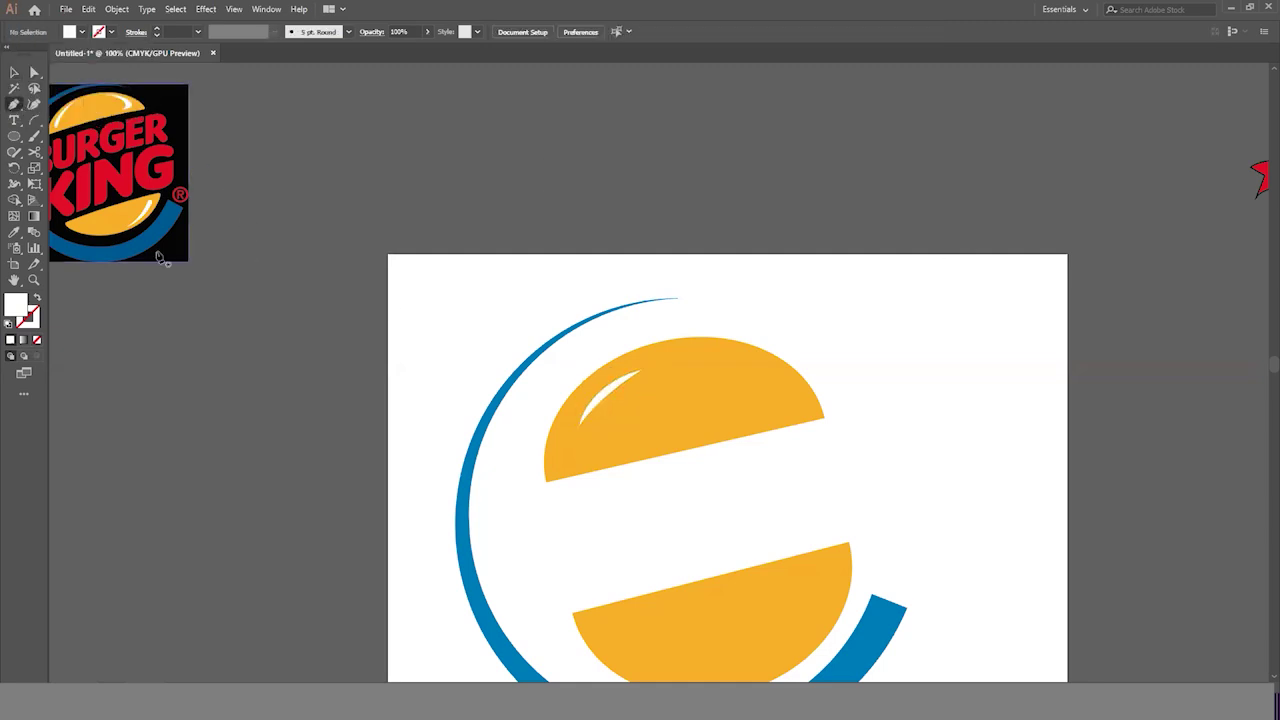
left_click(767, 410)
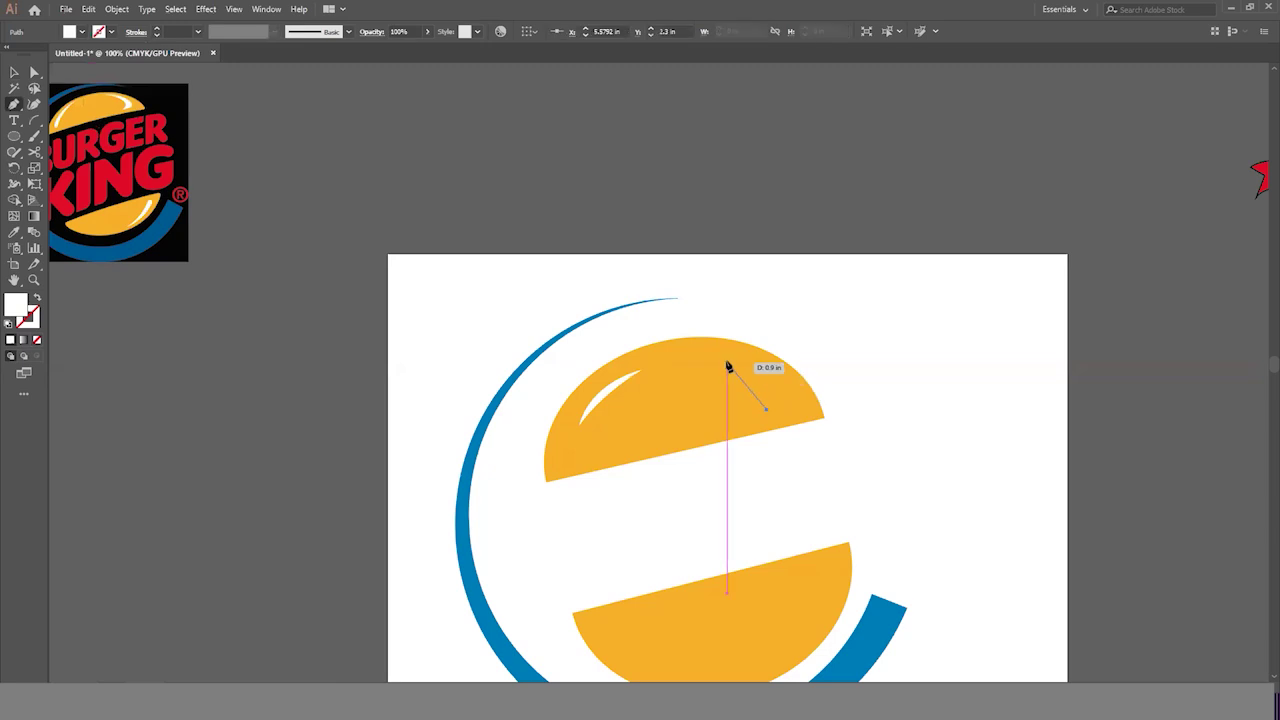
left_click_drag(727, 370, 700, 363)
left_click(728, 369)
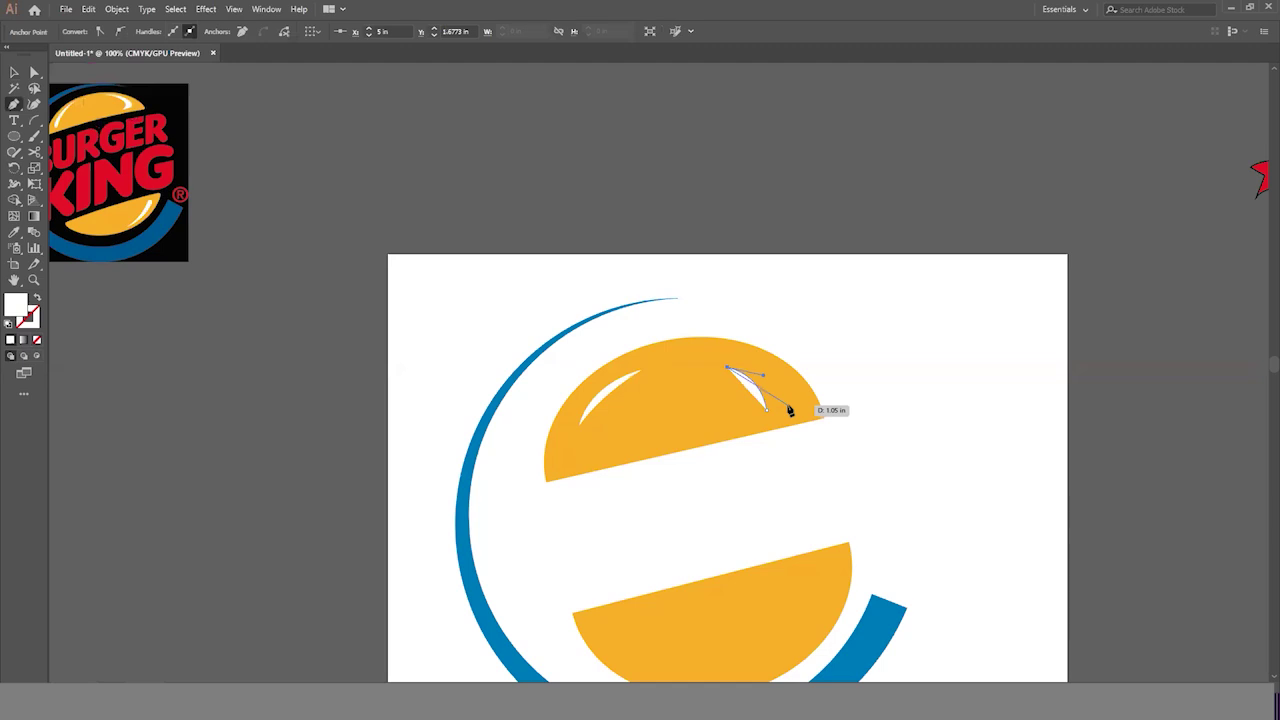
left_click_drag(790, 410, 754, 457)
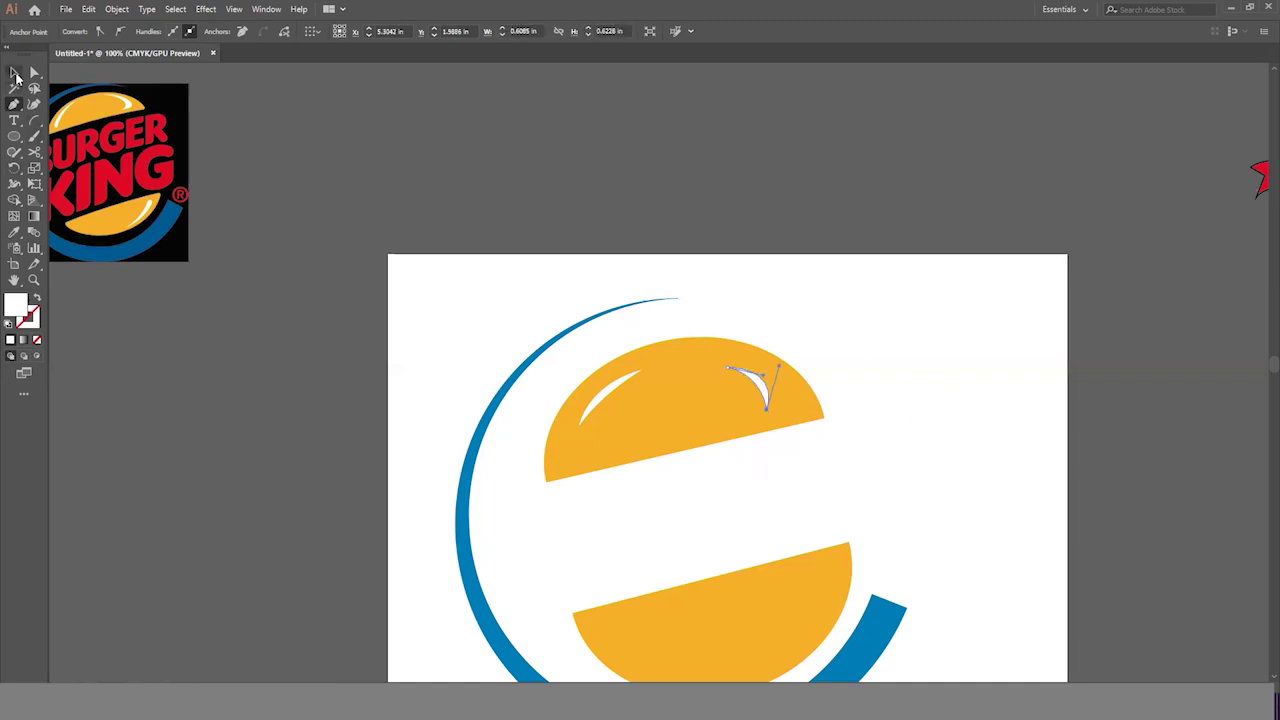
left_click(16, 73)
left_click(288, 406)
Draw a white crescent highlight with the Pen tool near the right edge of the lower bun half.
scroll(771, 409, "down", 4)
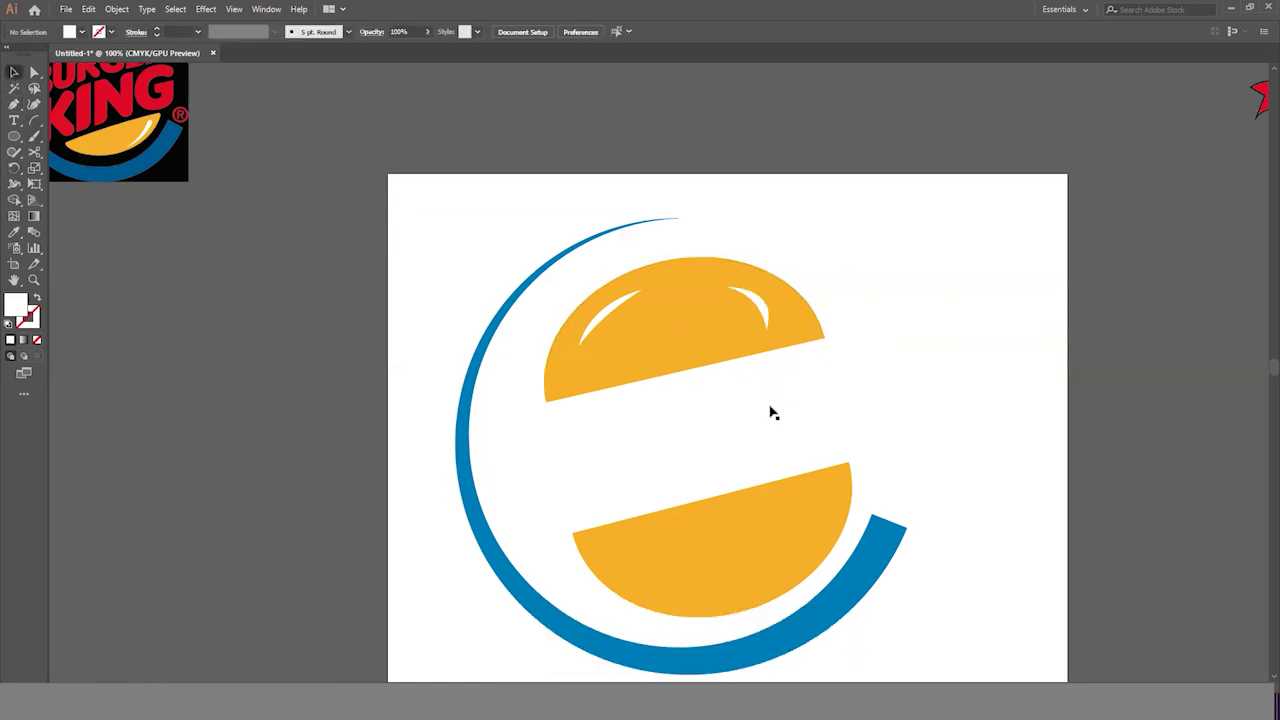
left_click(14, 104)
left_click(813, 412)
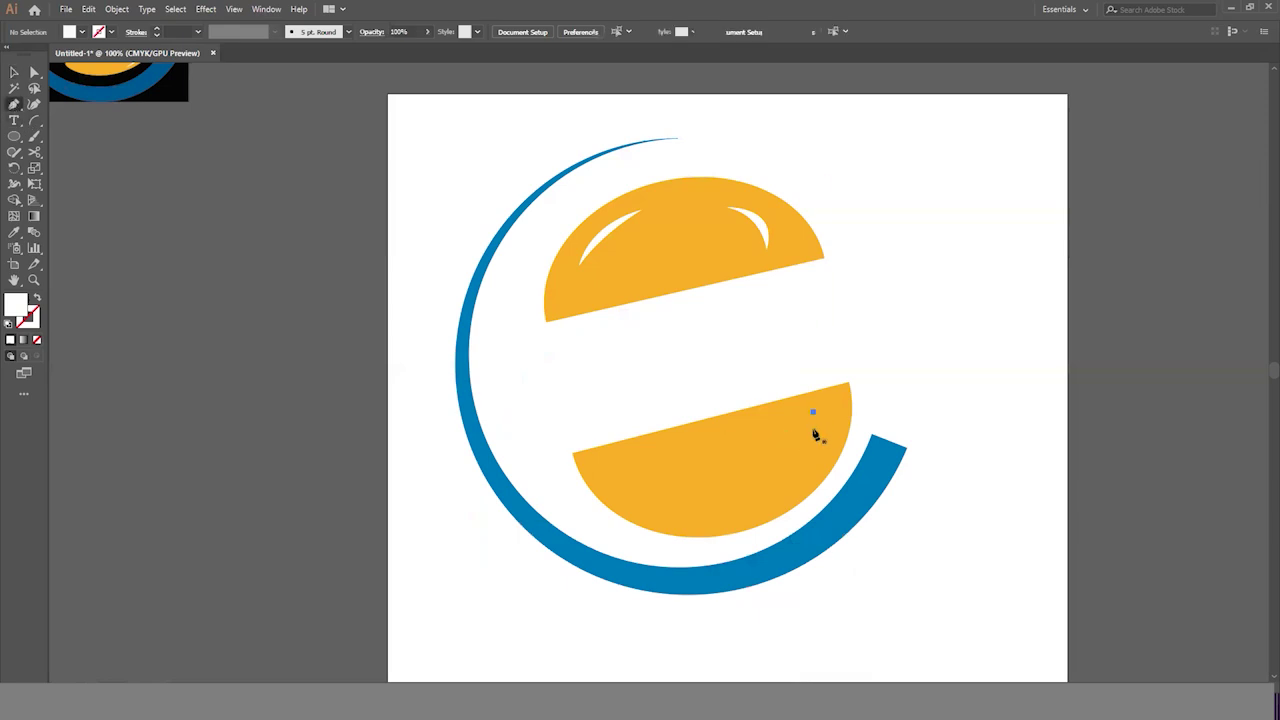
left_click_drag(791, 468, 777, 482)
left_click(794, 466, "alt")
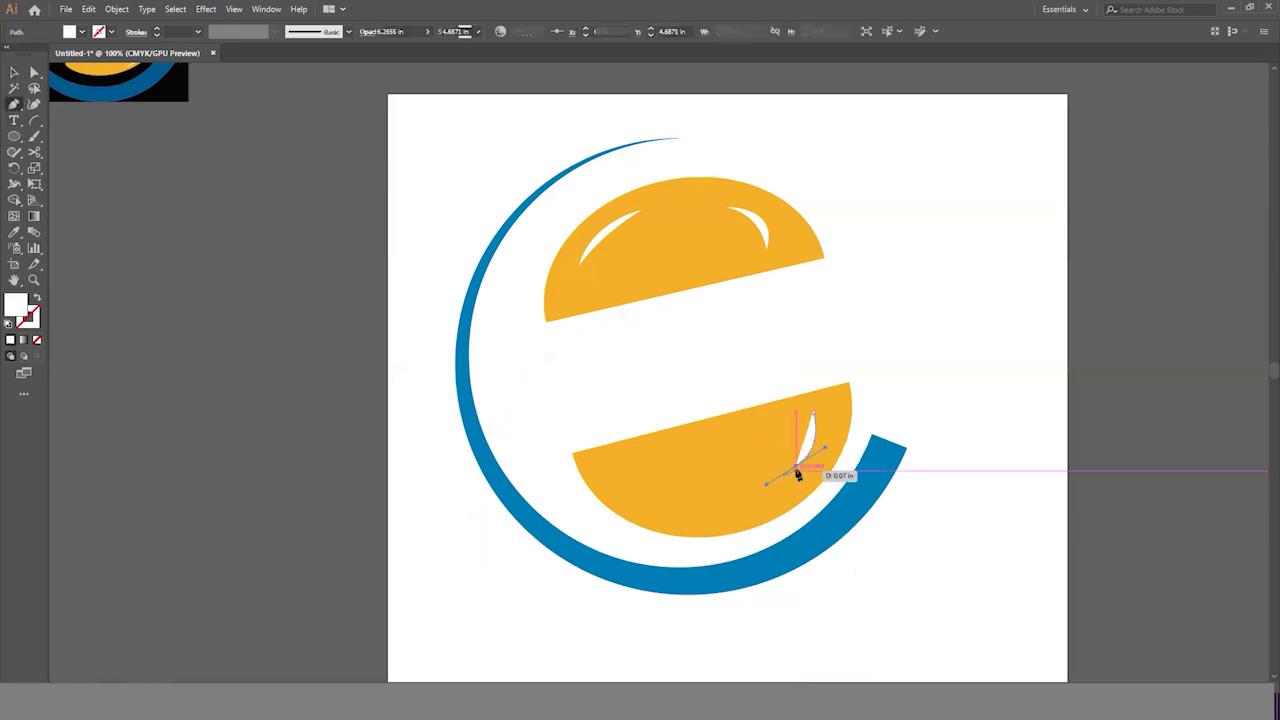
left_click_drag(813, 413, 822, 422)
key("super")
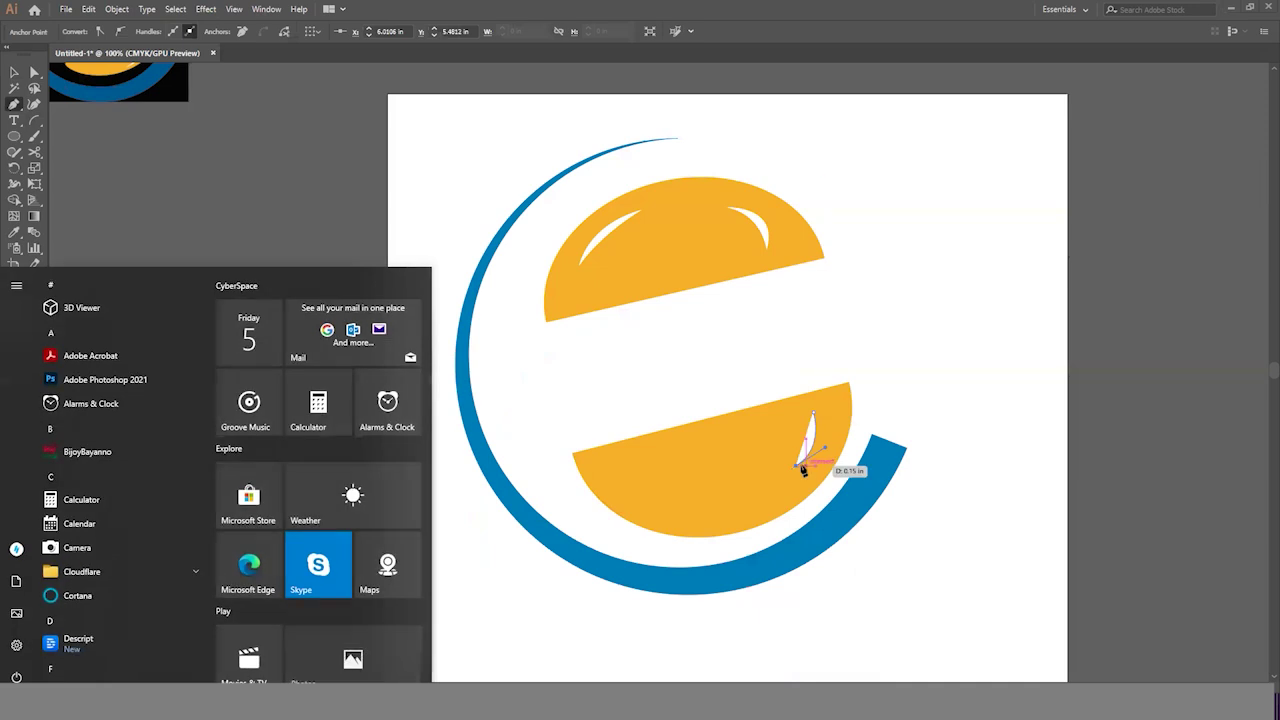
key("Escape")
mouse_move(814, 416)
left_mouse_down()
mouse_move(786, 366)
mouse_move(836, 428)
left_mouse_up()
key("v")
left_click(851, 640)
Add the text BURGER on the empty canvas below the reference logo.
scroll(689, 440, "up", 3)
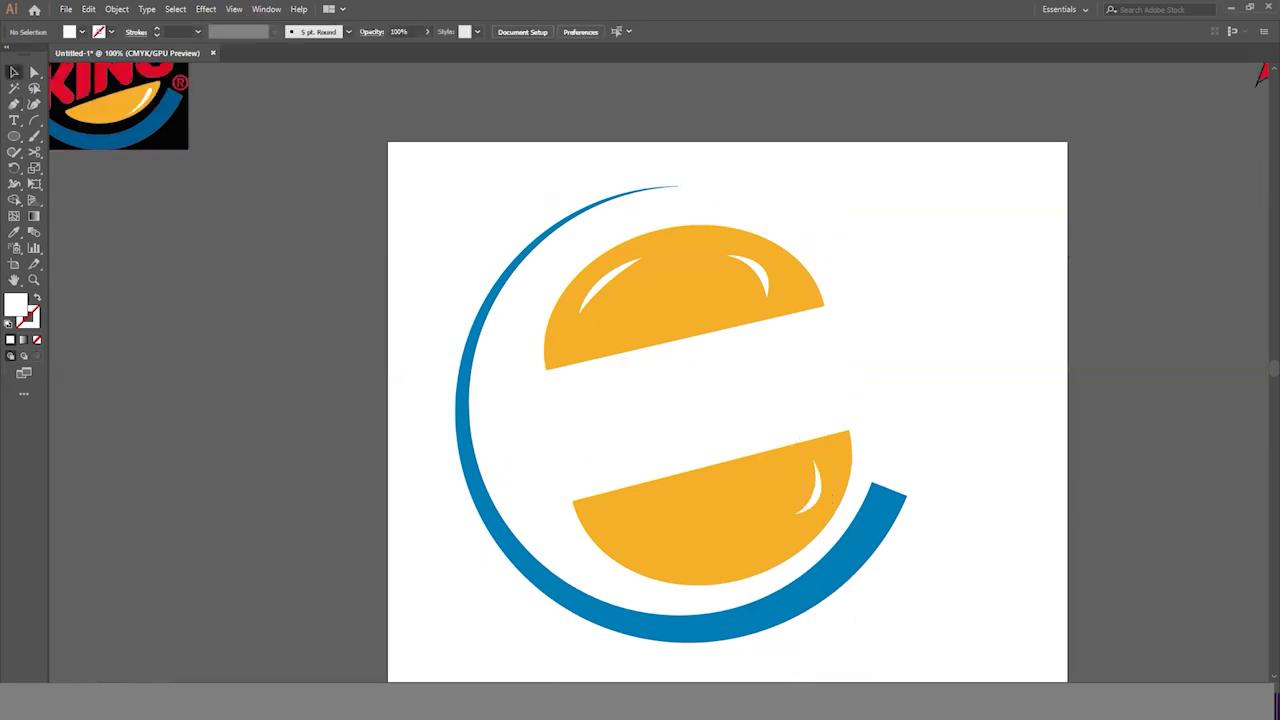
right_click(18, 122)
left_click(44, 122)
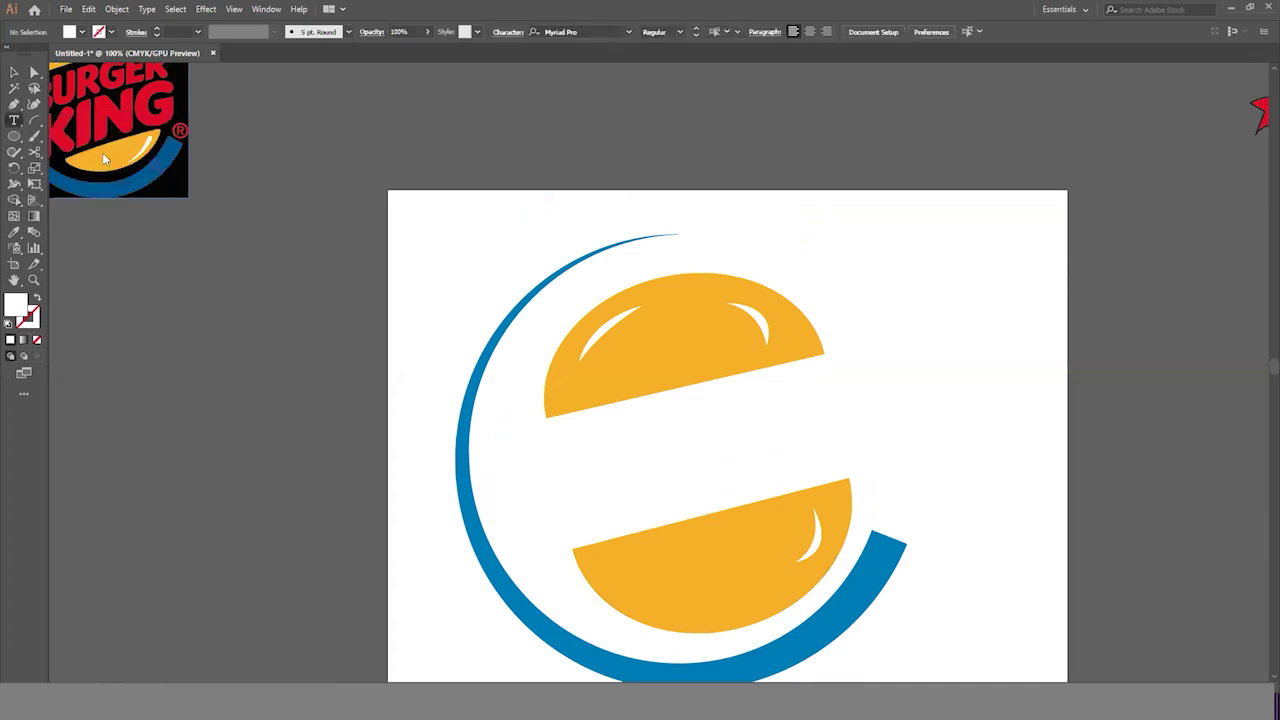
left_click(155, 346)
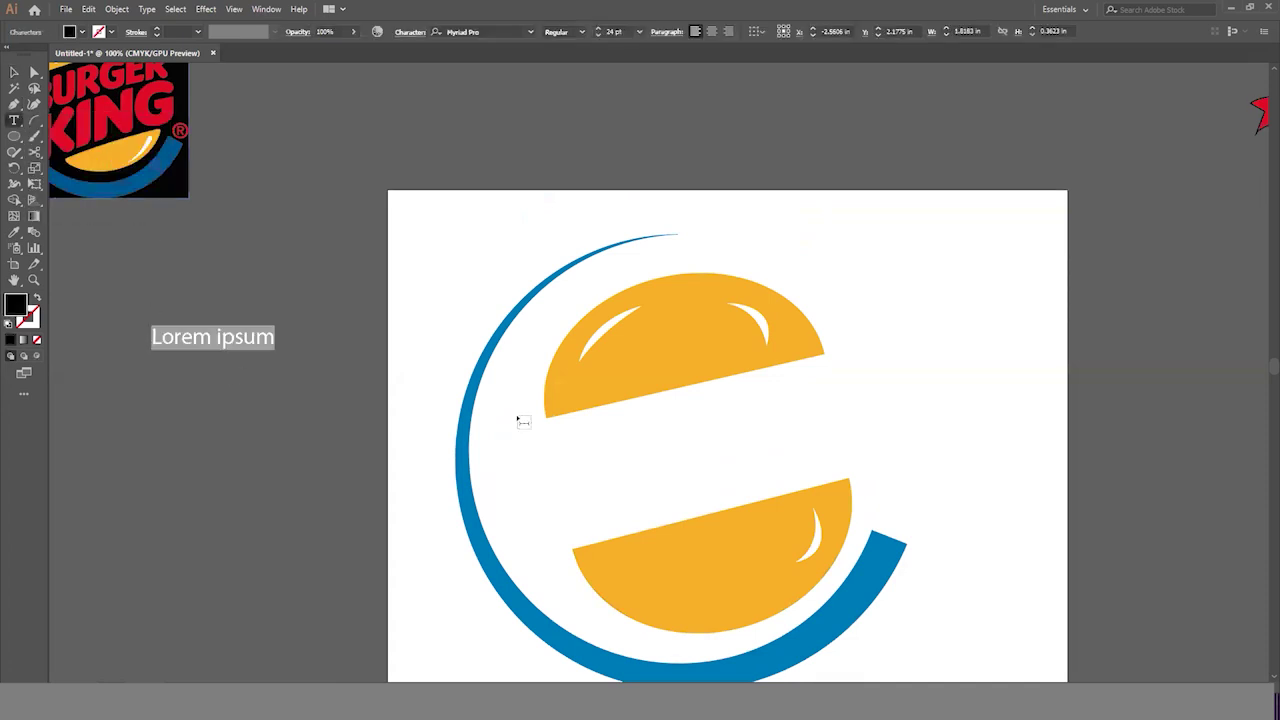
type("BURGER")
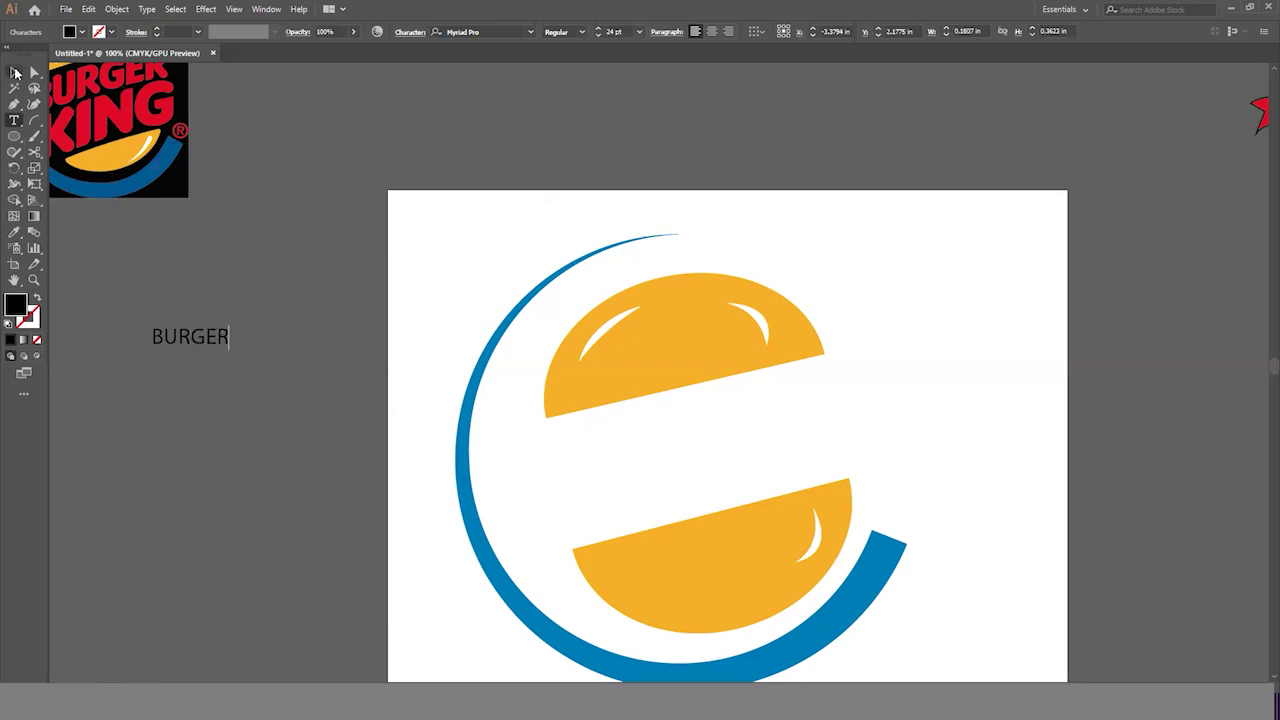
Set the BURGER text in the Impact font, previewing the other fonts in the list.
left_click(15, 73)
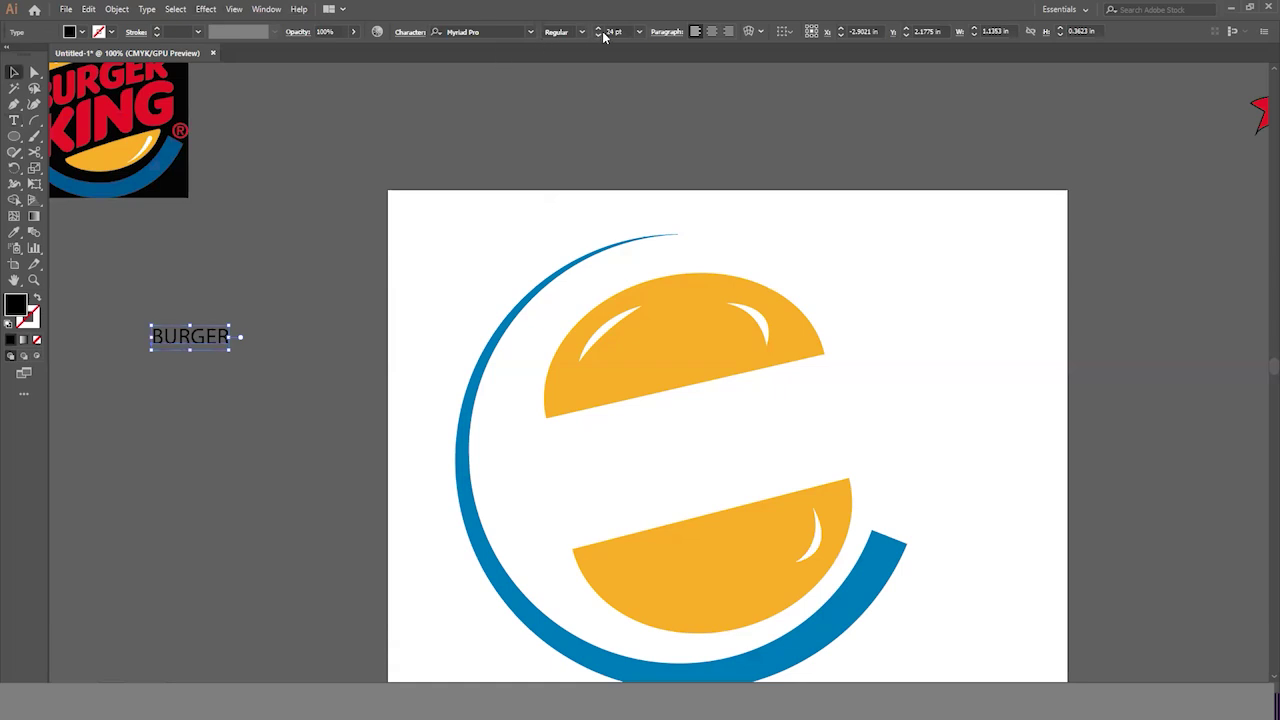
left_click(641, 31)
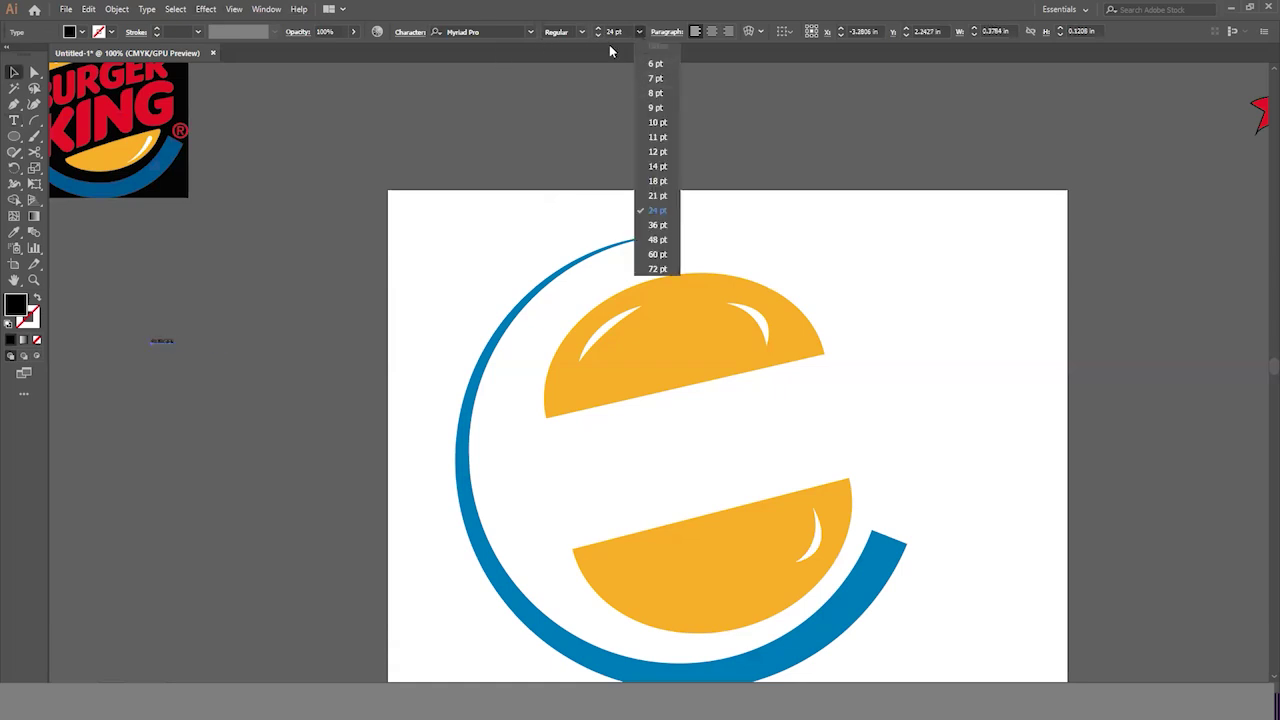
left_click(516, 25)
left_click(531, 31)
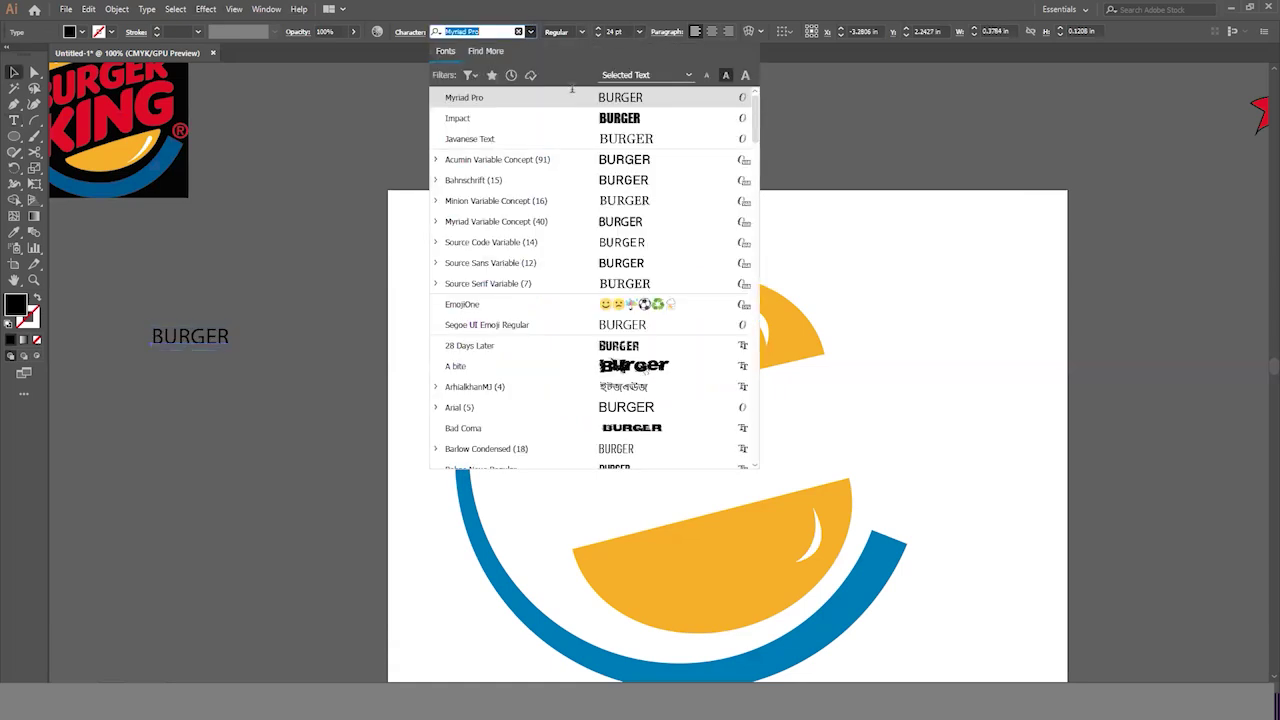
left_click(618, 118)
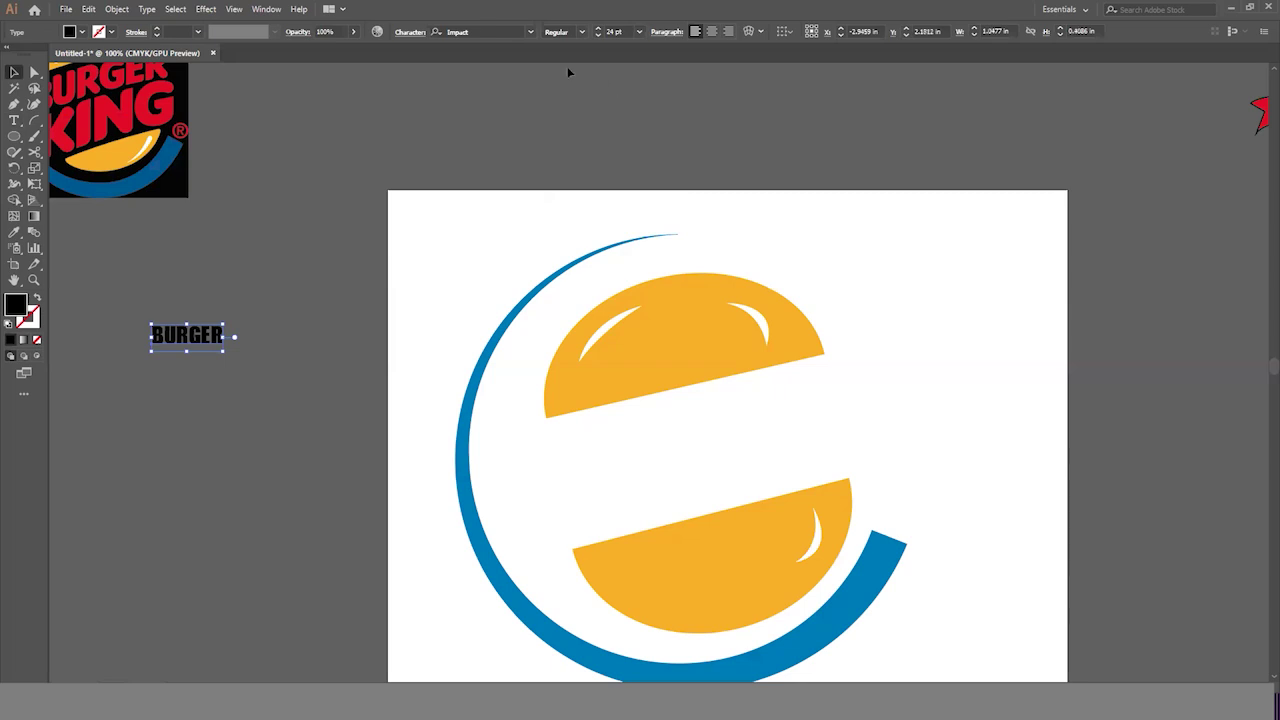
left_click(530, 31)
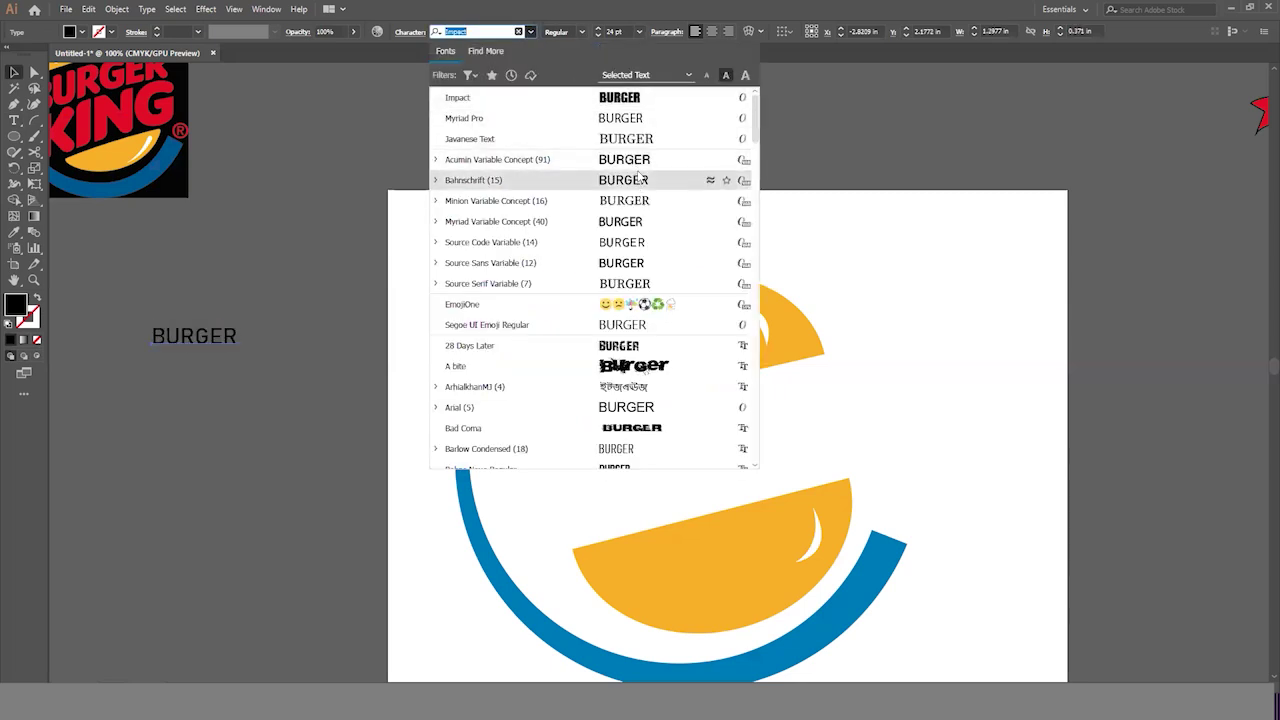
scroll(632, 280, "down", 10)
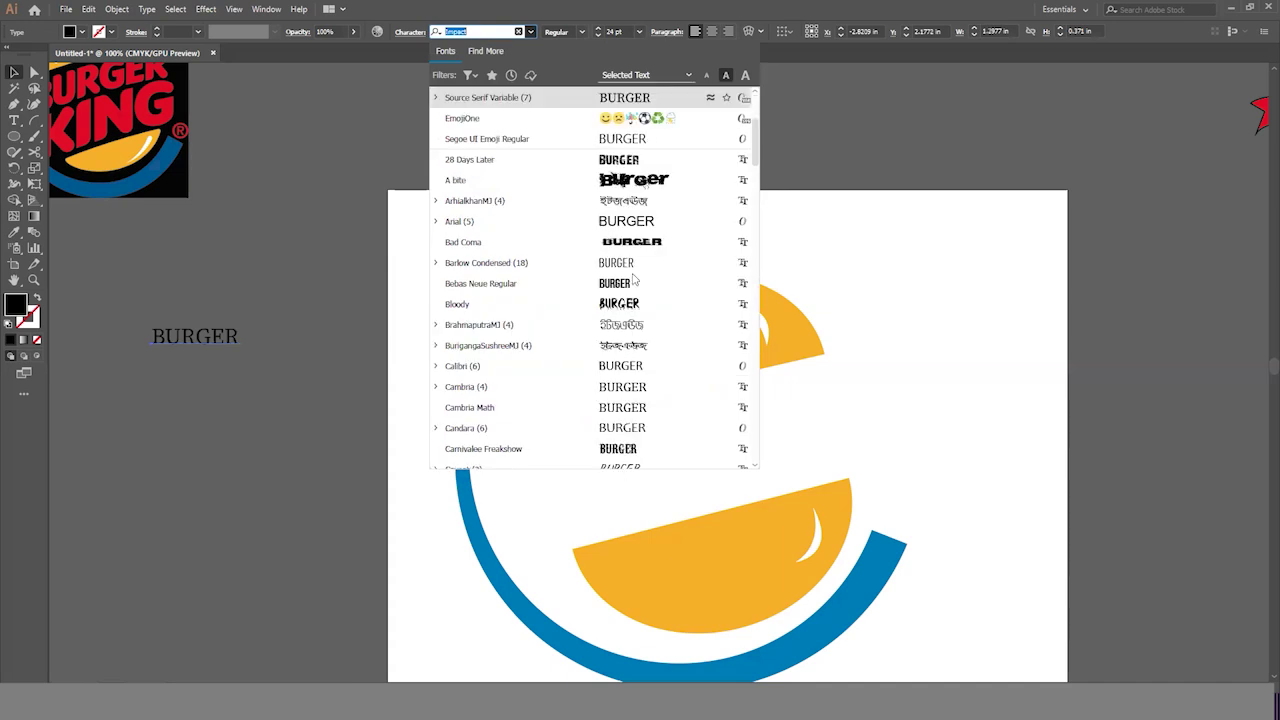
scroll(633, 280, "down", 5)
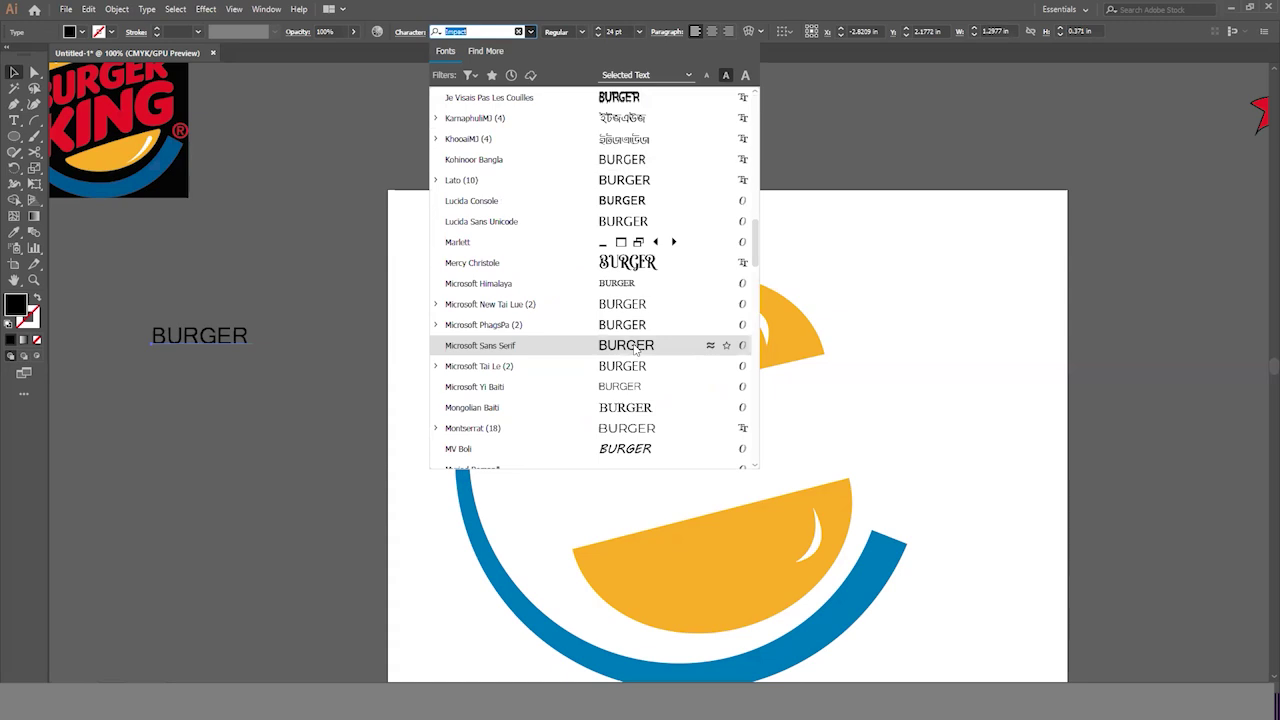
scroll(634, 348, "up", 15)
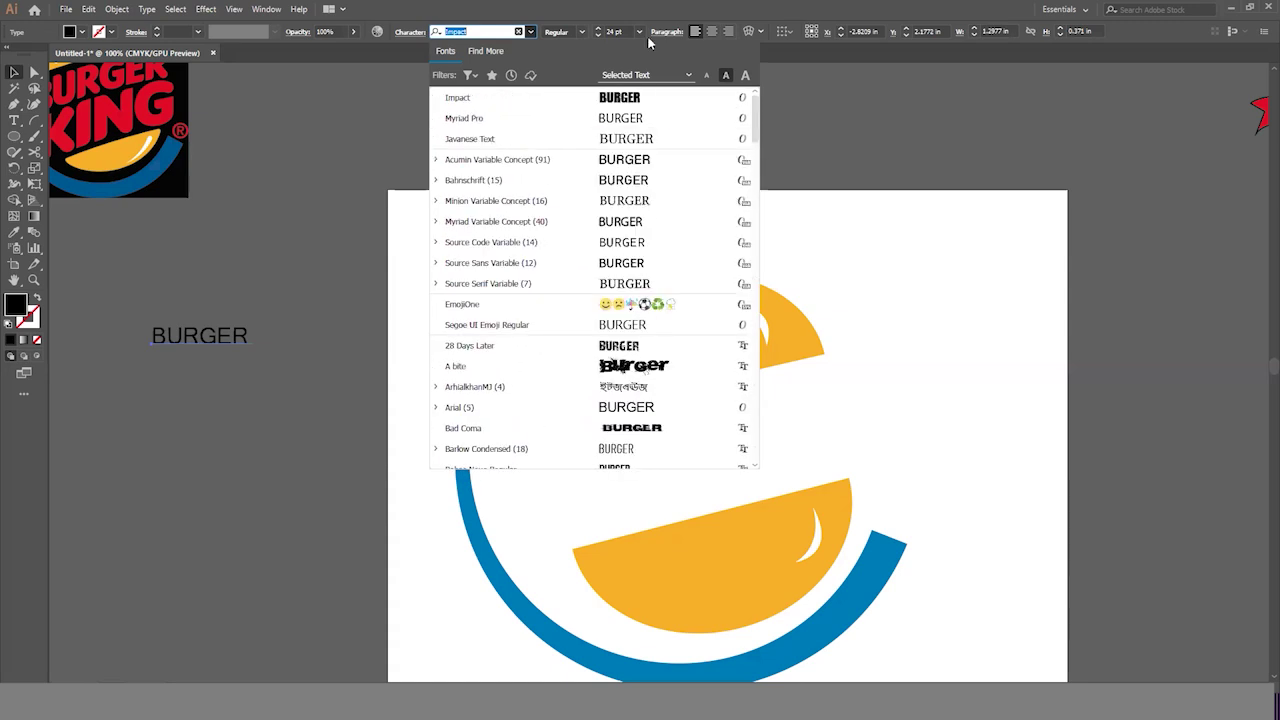
left_click(433, 98)
Enlarge the BURGER text to about 81 pt and place it between the buns, tilted parallel to their cut edges.
left_click_drag(224, 350, 307, 384)
left_click_drag(258, 338, 745, 474)
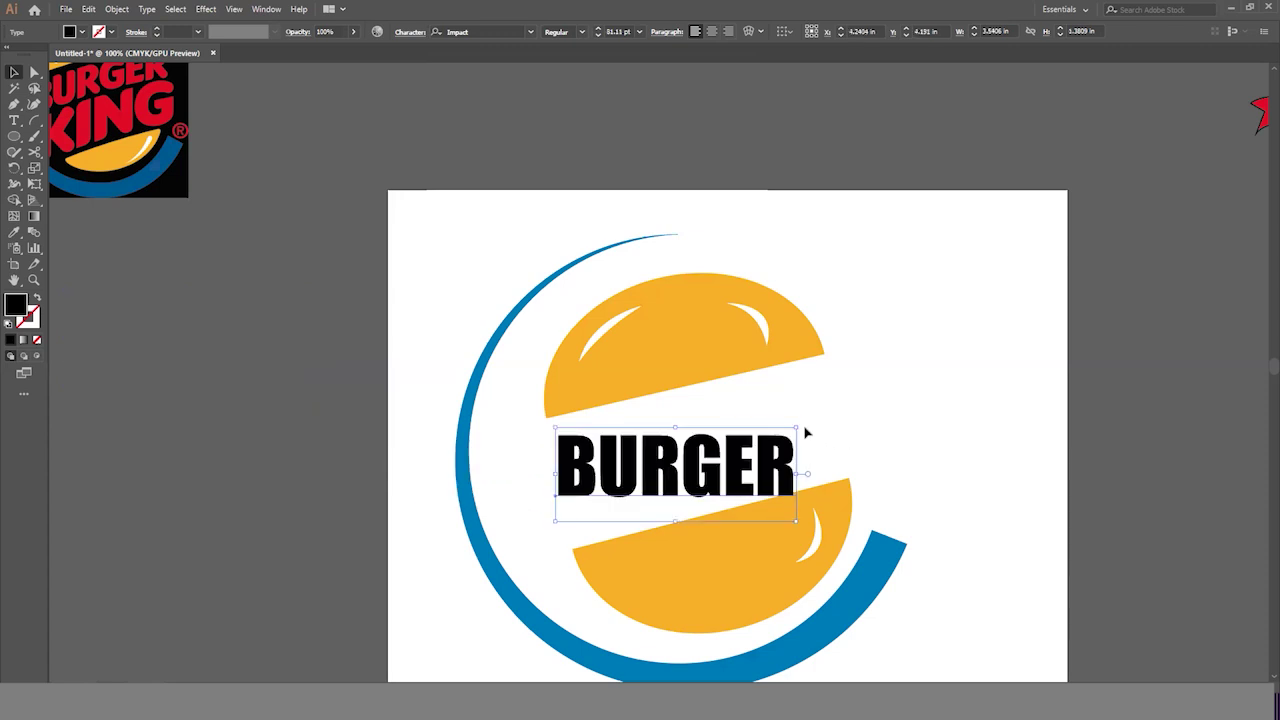
left_click_drag(802, 425, 818, 398)
left_click_drag(742, 455, 758, 420)
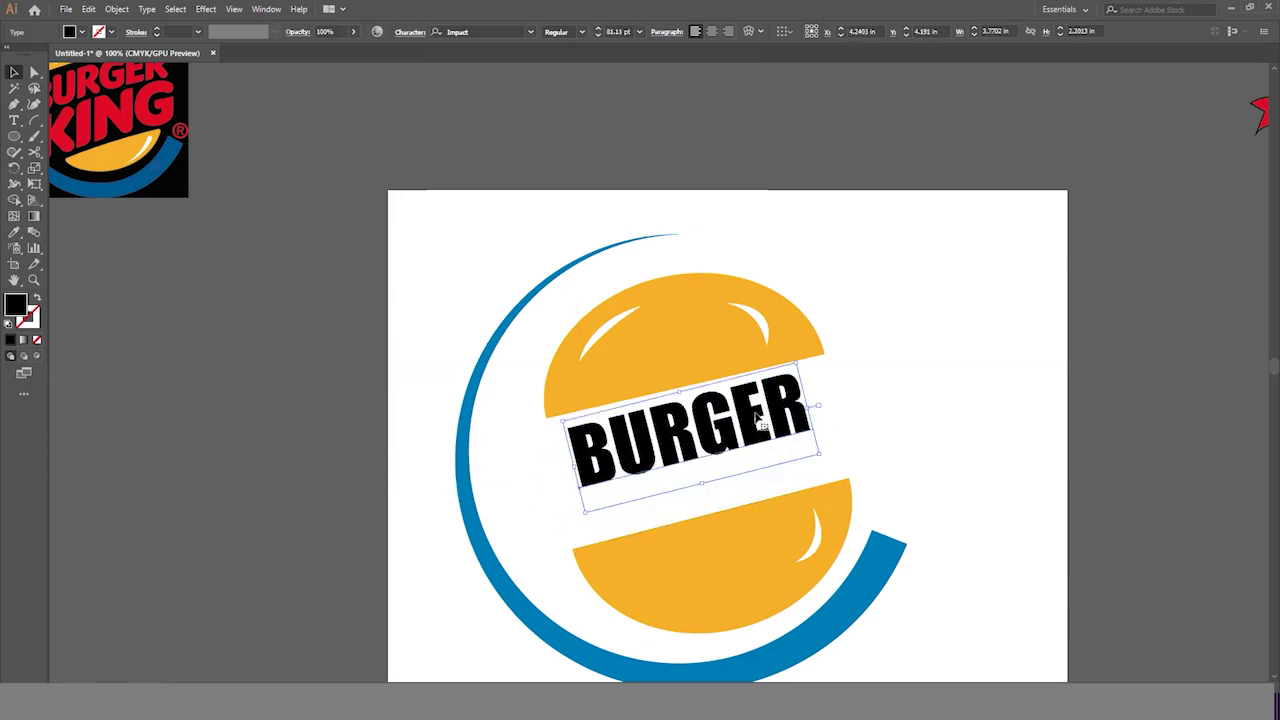
Apply an Arc warp effect to the BURGER text with a very slight upward horizontal bend.
left_click(216, 10)
mouse_move(322, 183)
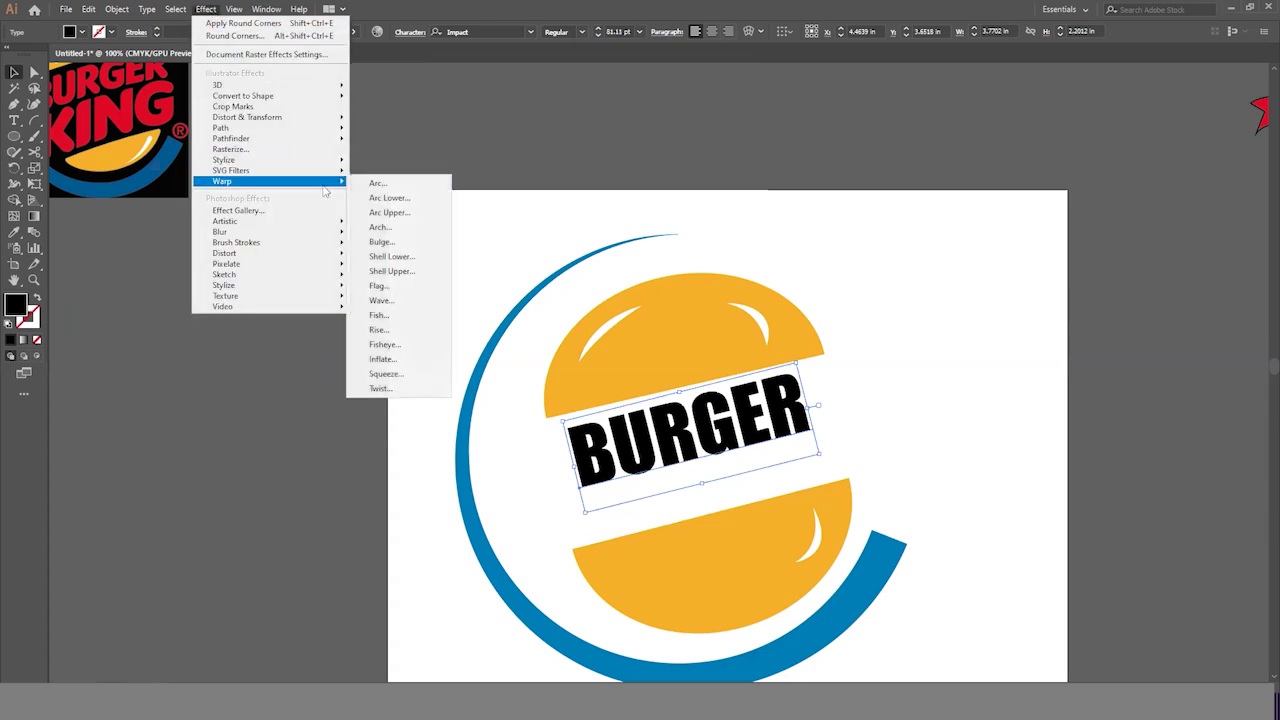
left_click(374, 184)
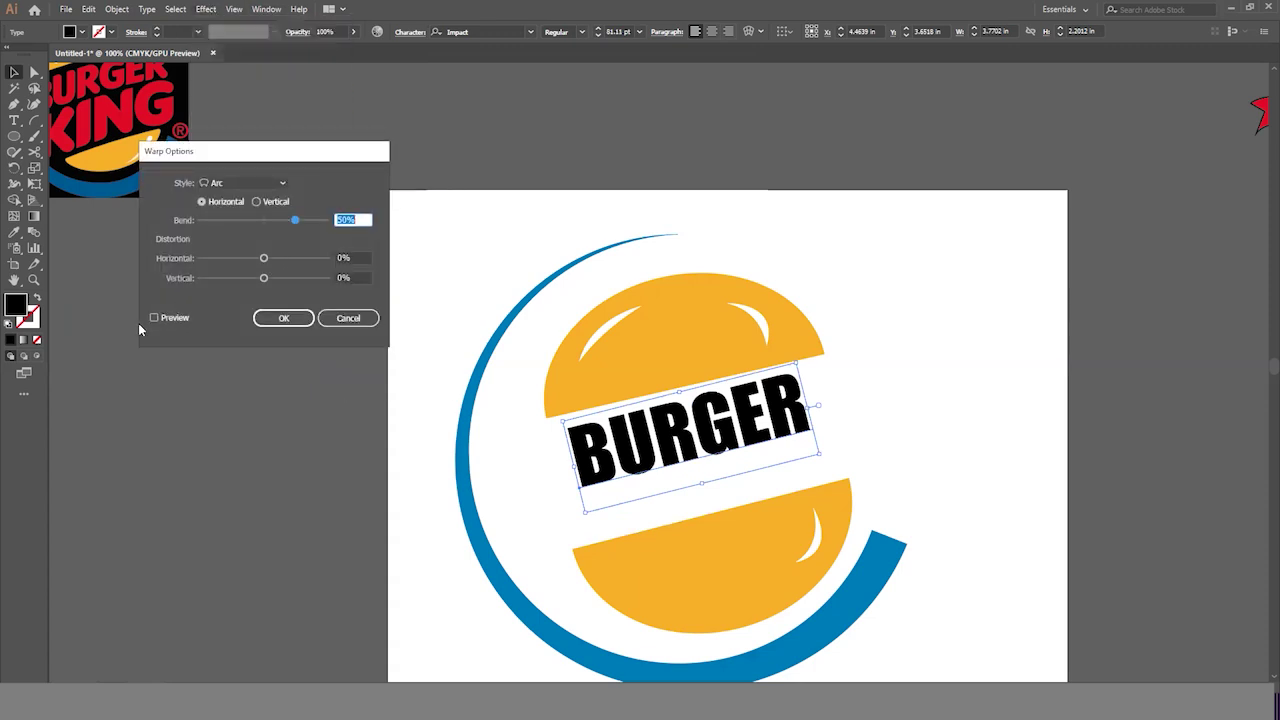
left_click(154, 318)
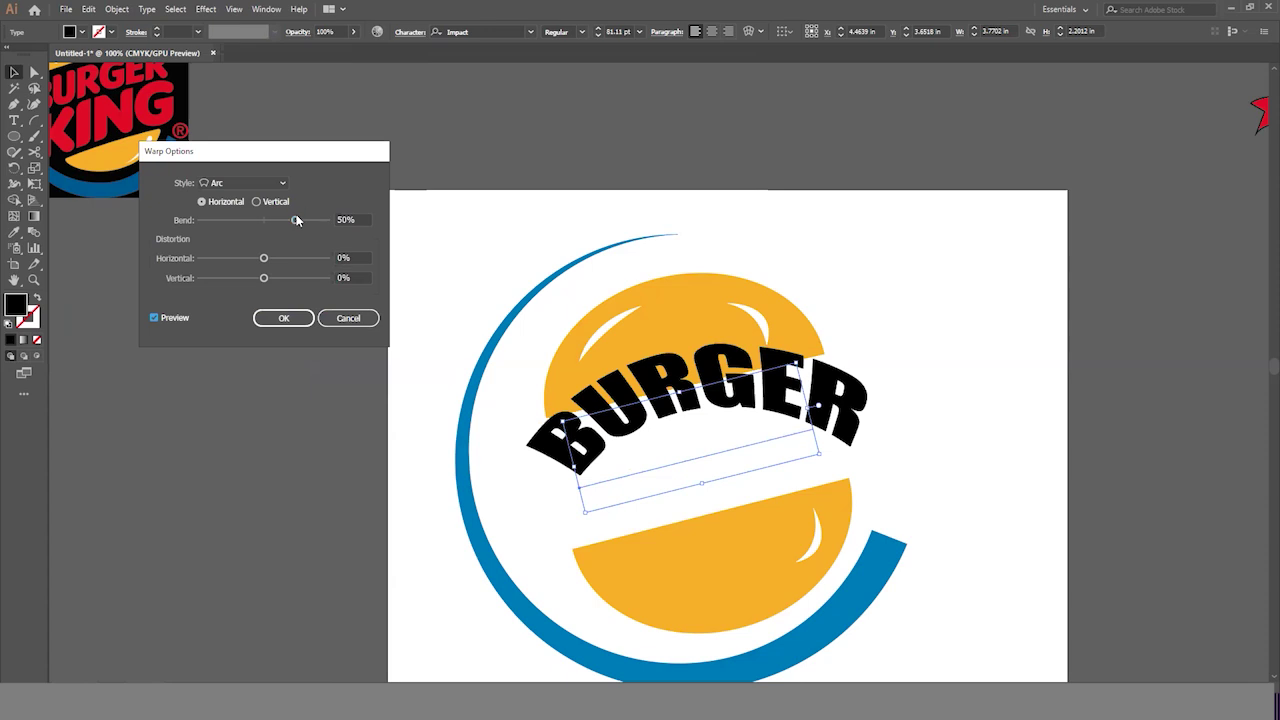
left_click_drag(296, 219, 266, 229)
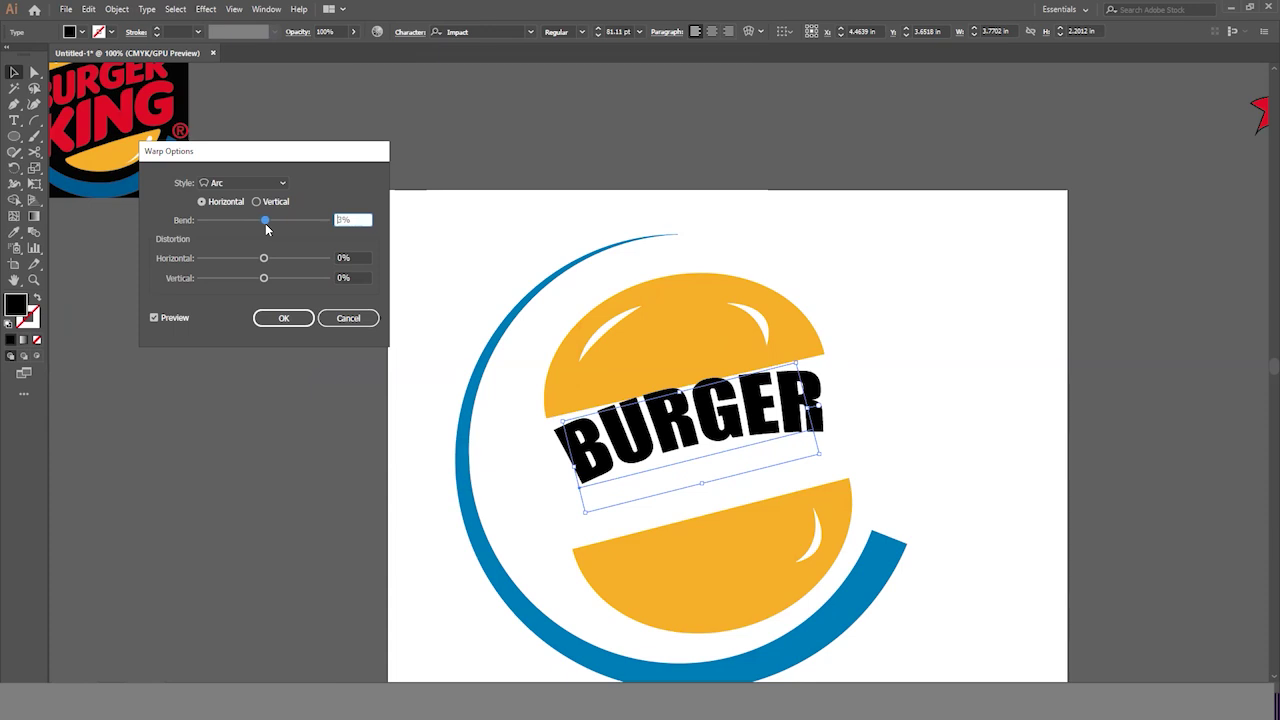
left_click(265, 222)
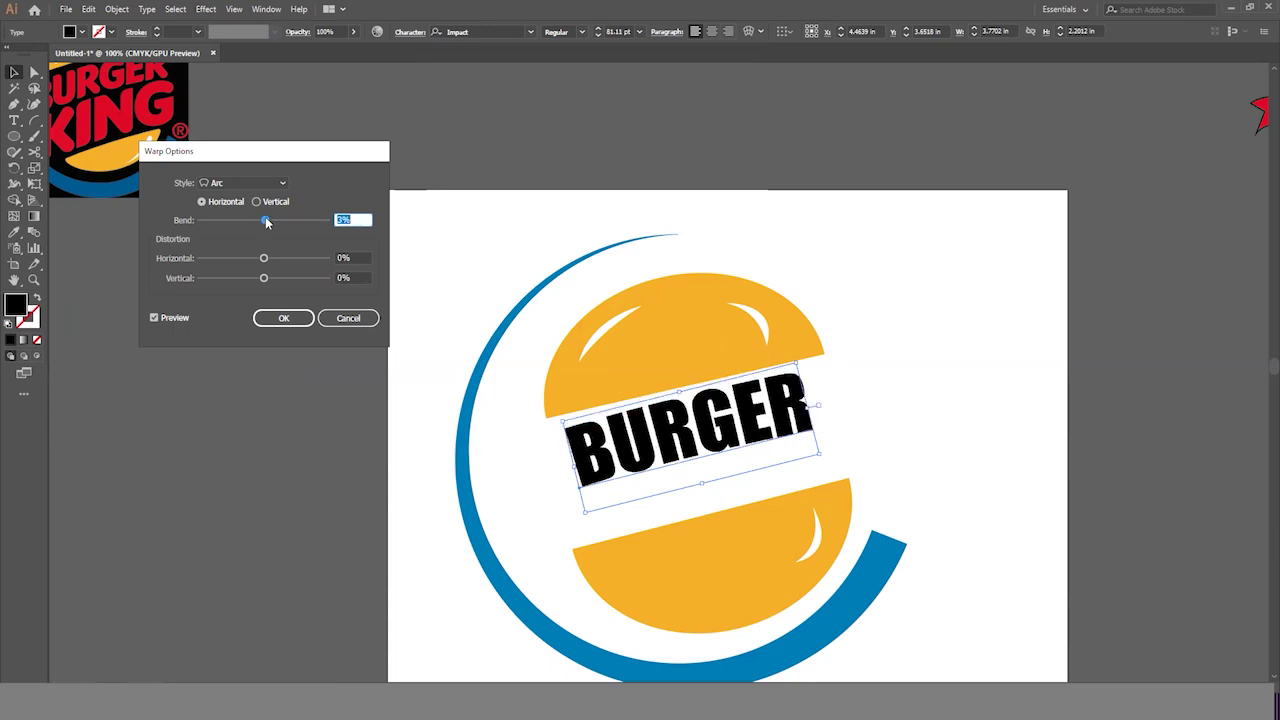
left_click_drag(266, 222, 268, 224)
left_click(281, 318)
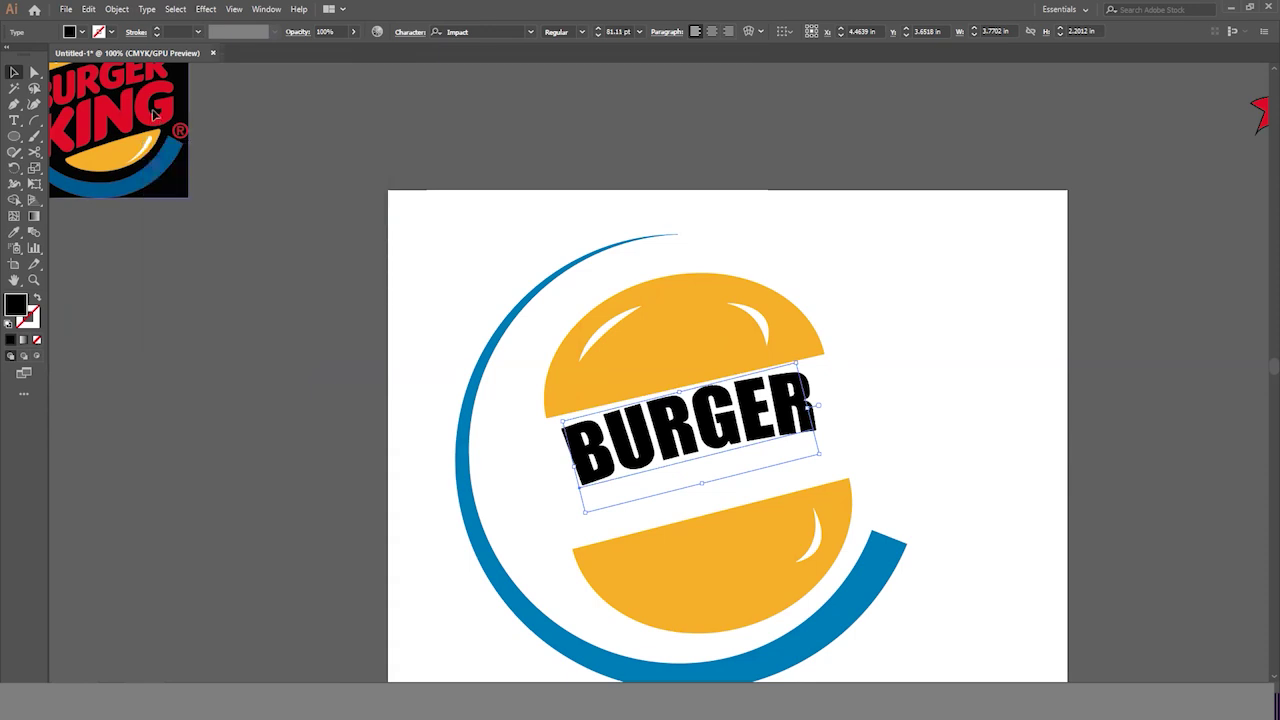
Move the reference logo fully into view beside the artboard, and enlarge the BURGER text to about 92 pt.
left_click_drag(153, 115, 256, 264)
left_click(418, 228)
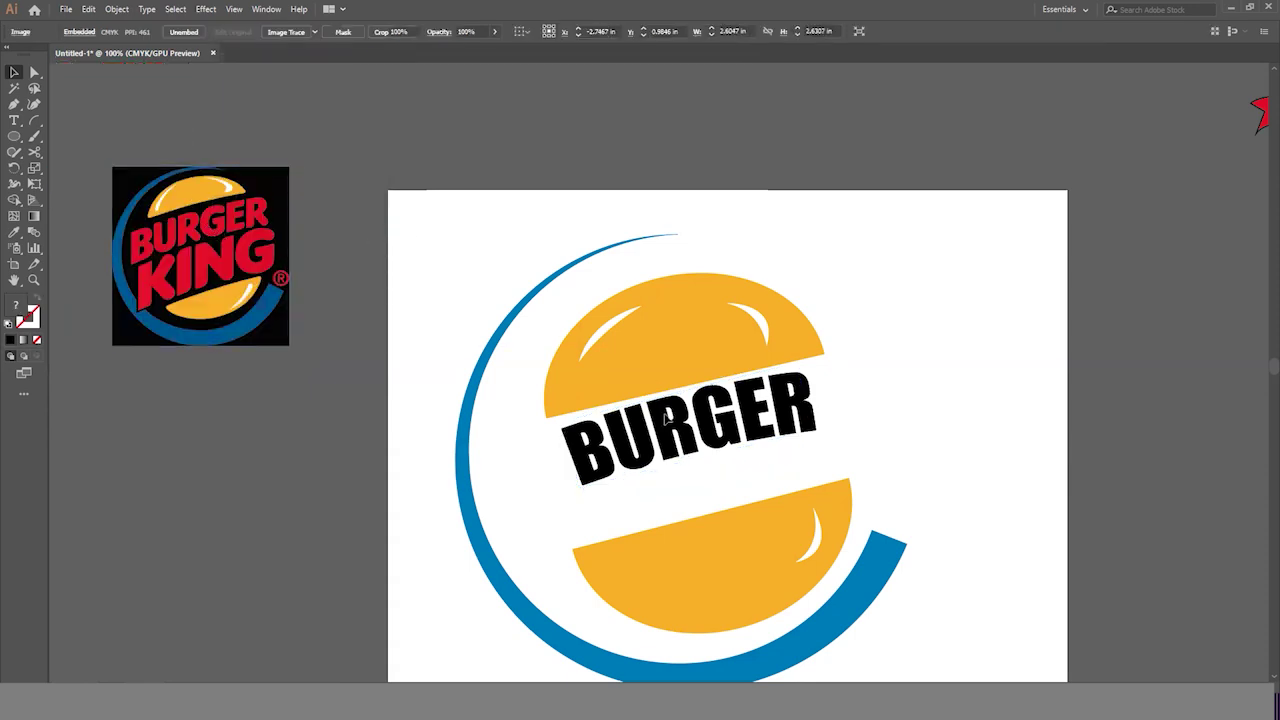
left_click(816, 384)
left_click_drag(820, 455, 860, 459)
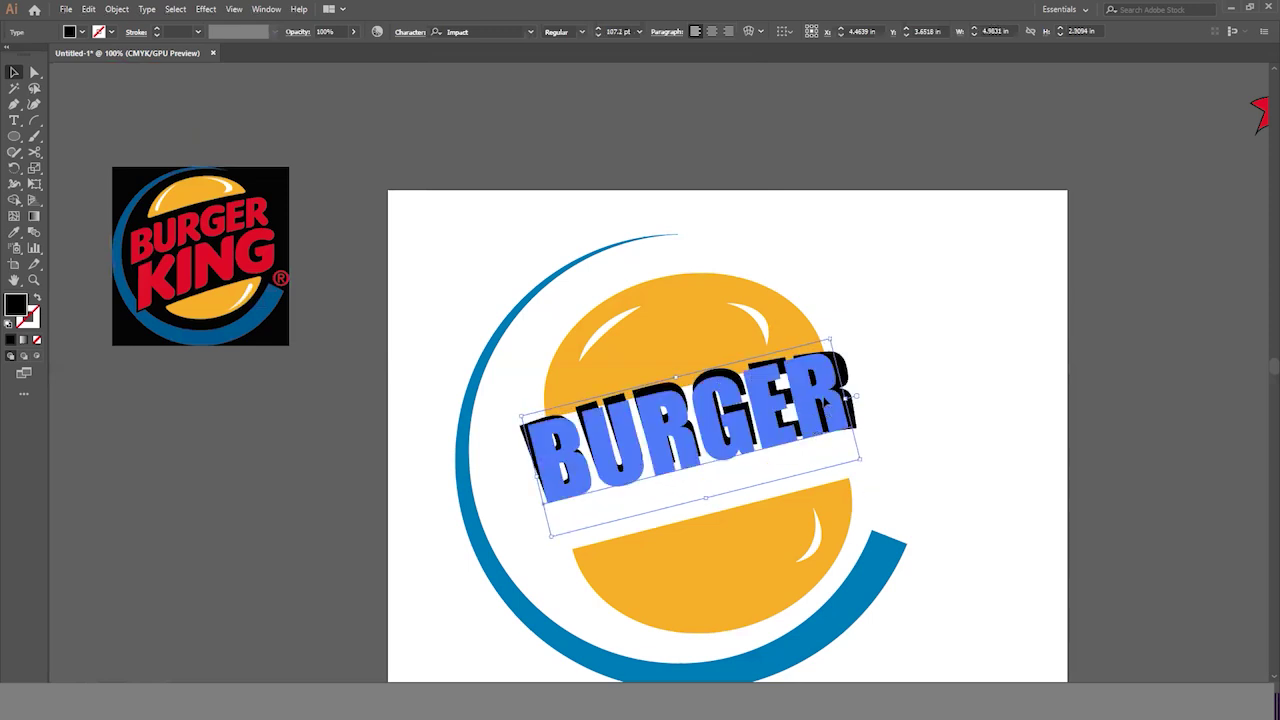
mouse_move(829, 343)
left_mouse_down()
mouse_move(845, 355)
mouse_move(808, 354)
left_mouse_up()
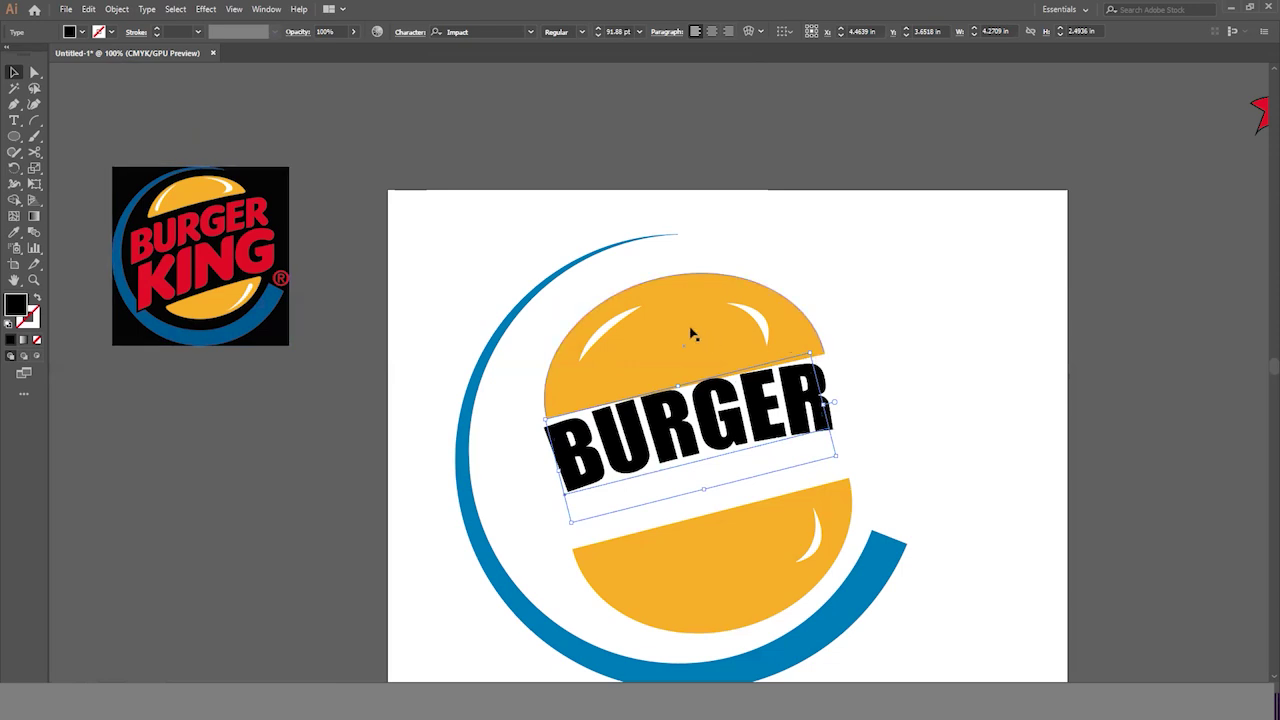
Nudge the upper bun with its highlights upward and slightly left to open a gap above the BURGER text.
left_click(750, 341)
left_click_drag(739, 337, 736, 335)
key("Up")
key("Up")
key("Up")
key("Up")
key("Up")
key("Up")
key("Up")
key("Up")
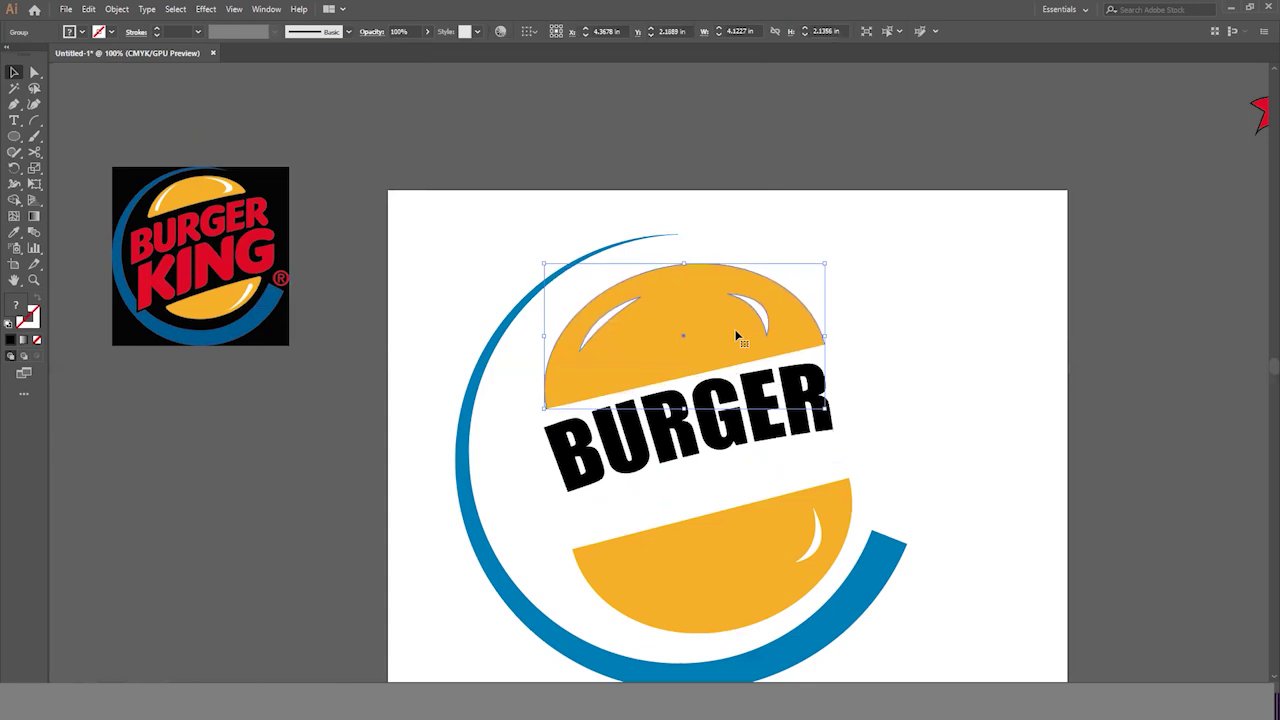
key("Up")
key("Up")
key("Left")
key("Left")
key("Up")
key("Up")
Change the font of the BURGER text to Bebas Neue Regular.
left_click(745, 383)
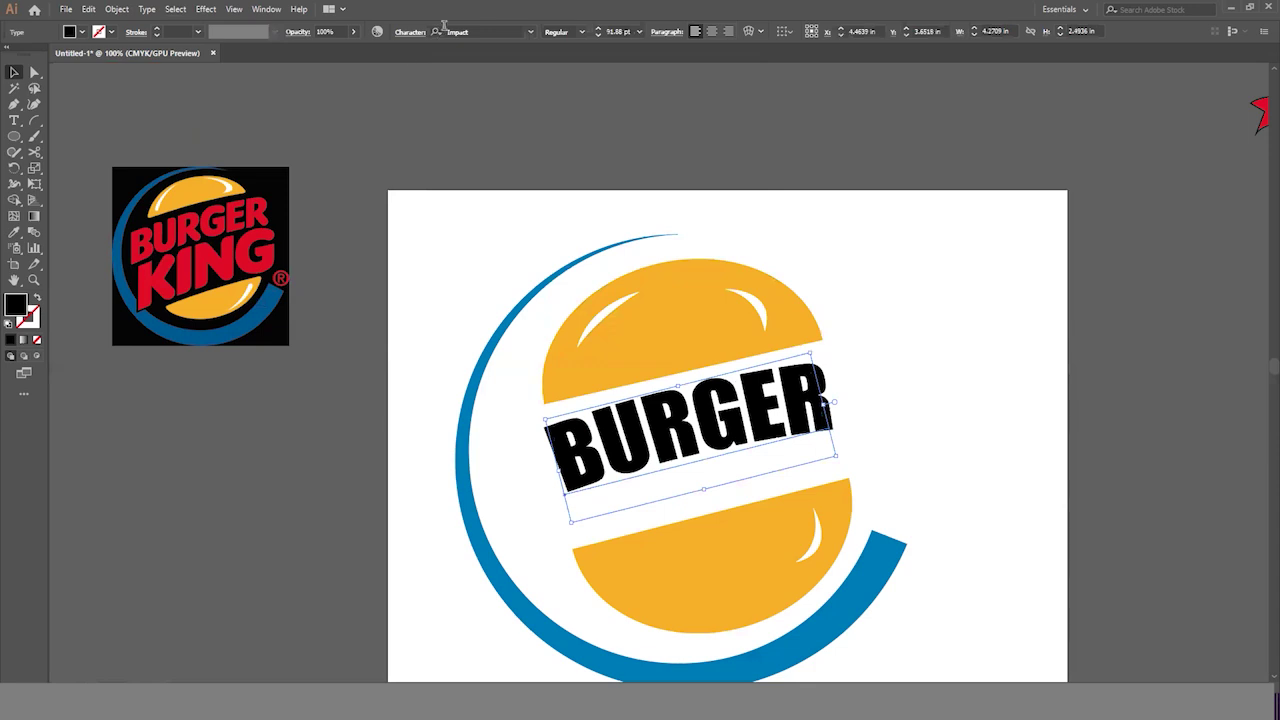
left_click(530, 31)
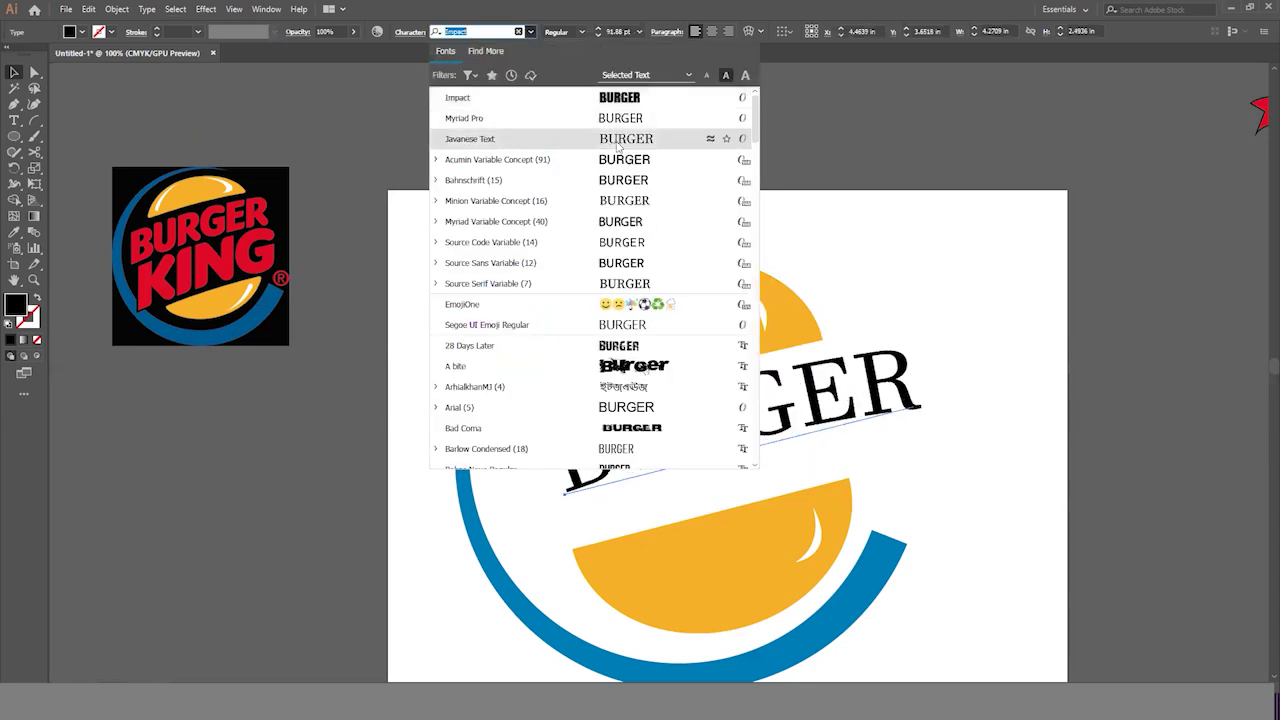
left_click(614, 162)
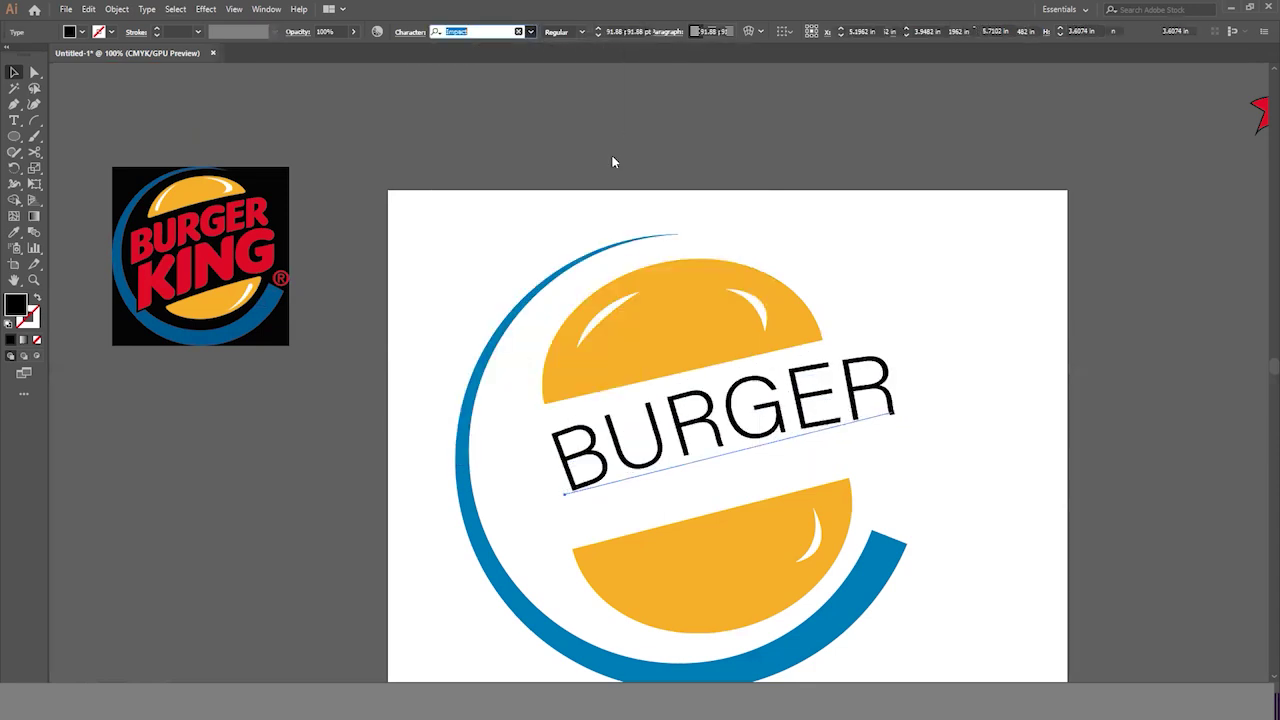
left_click(530, 31)
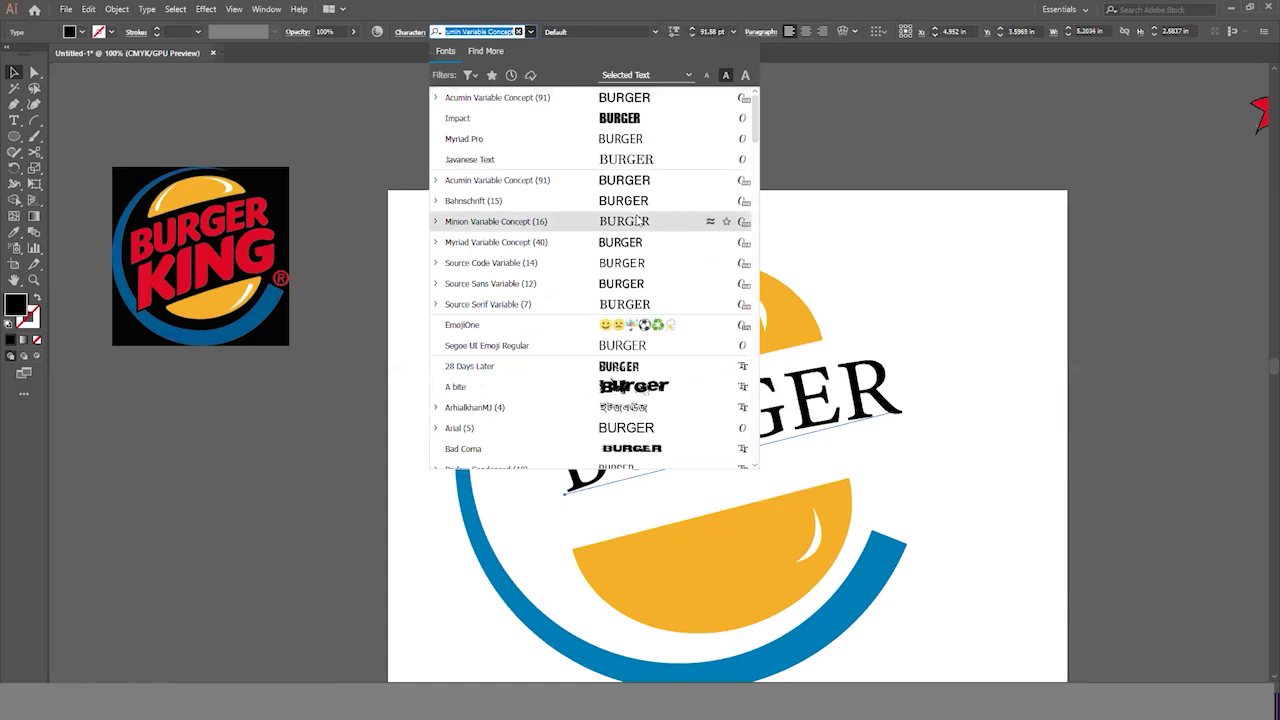
scroll(636, 220, "down", 3)
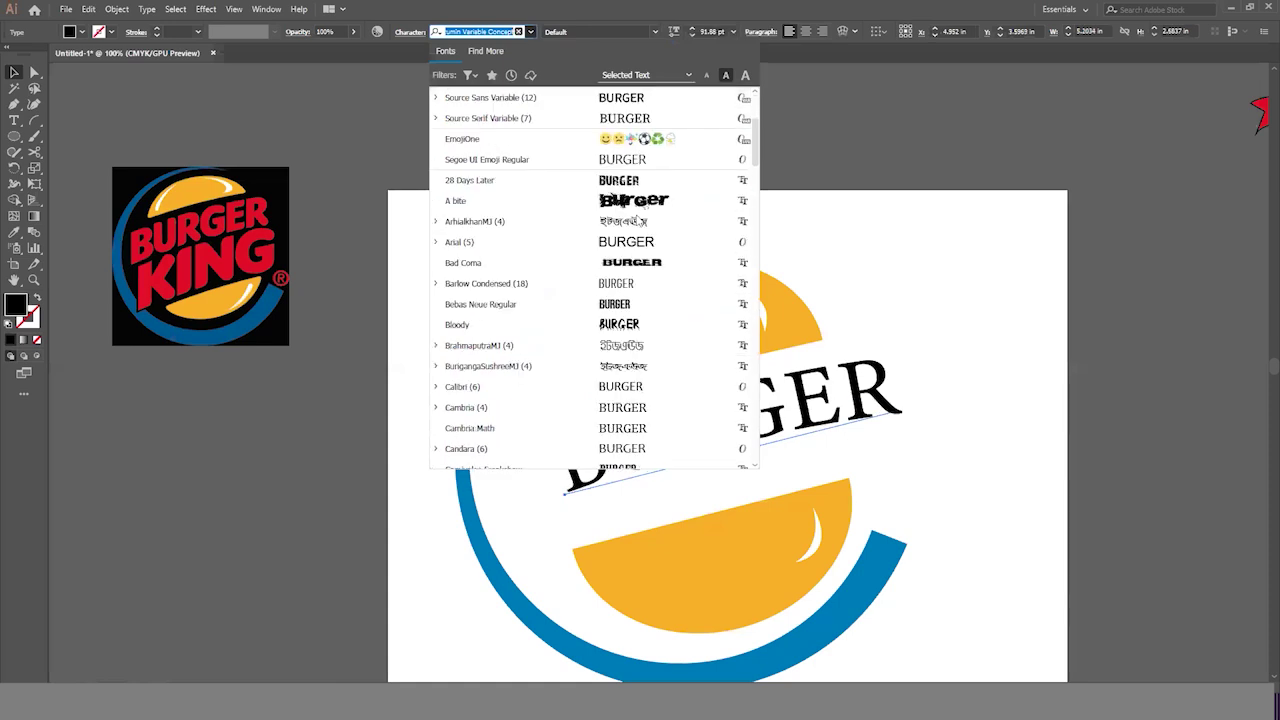
left_click(630, 304)
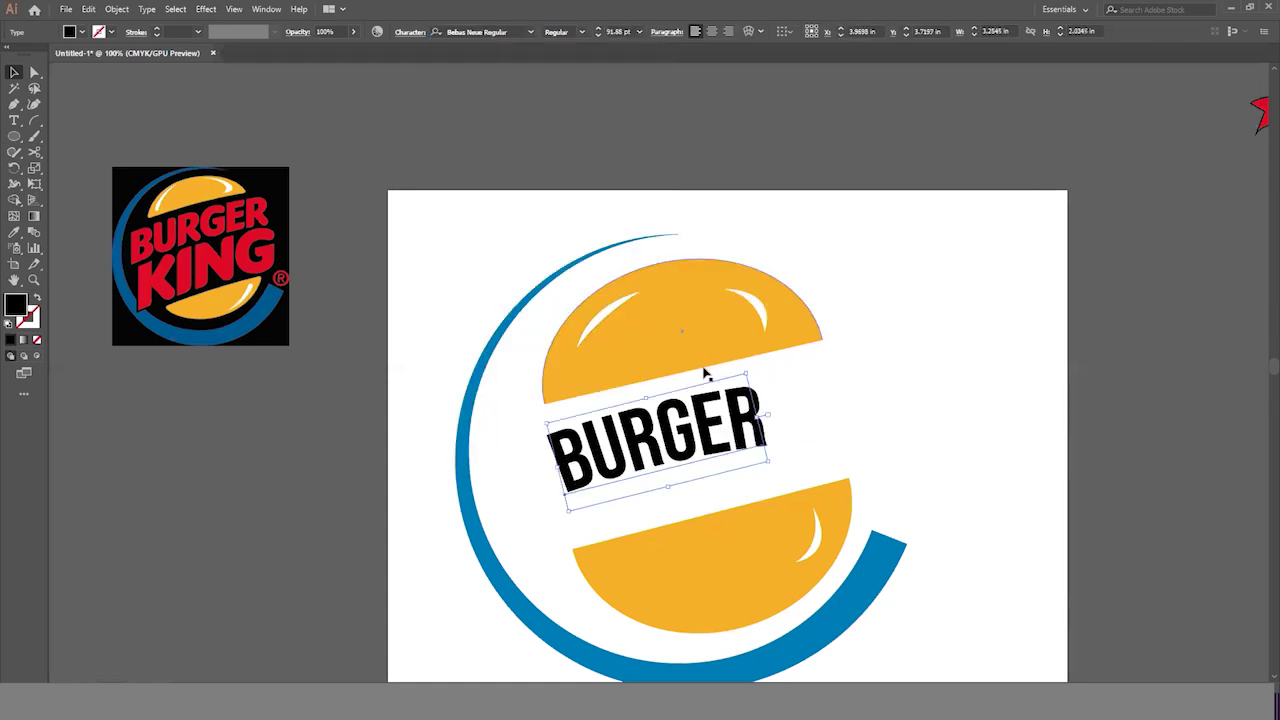
Scale the BURGER text to about 113 pt, stretch it to about 5.14 in wide and reposition it between the buns.
left_click_drag(770, 465, 829, 470)
left_click_drag(726, 451, 734, 391)
left_click_drag(669, 348, 672, 352)
left_click_drag(688, 428, 688, 414)
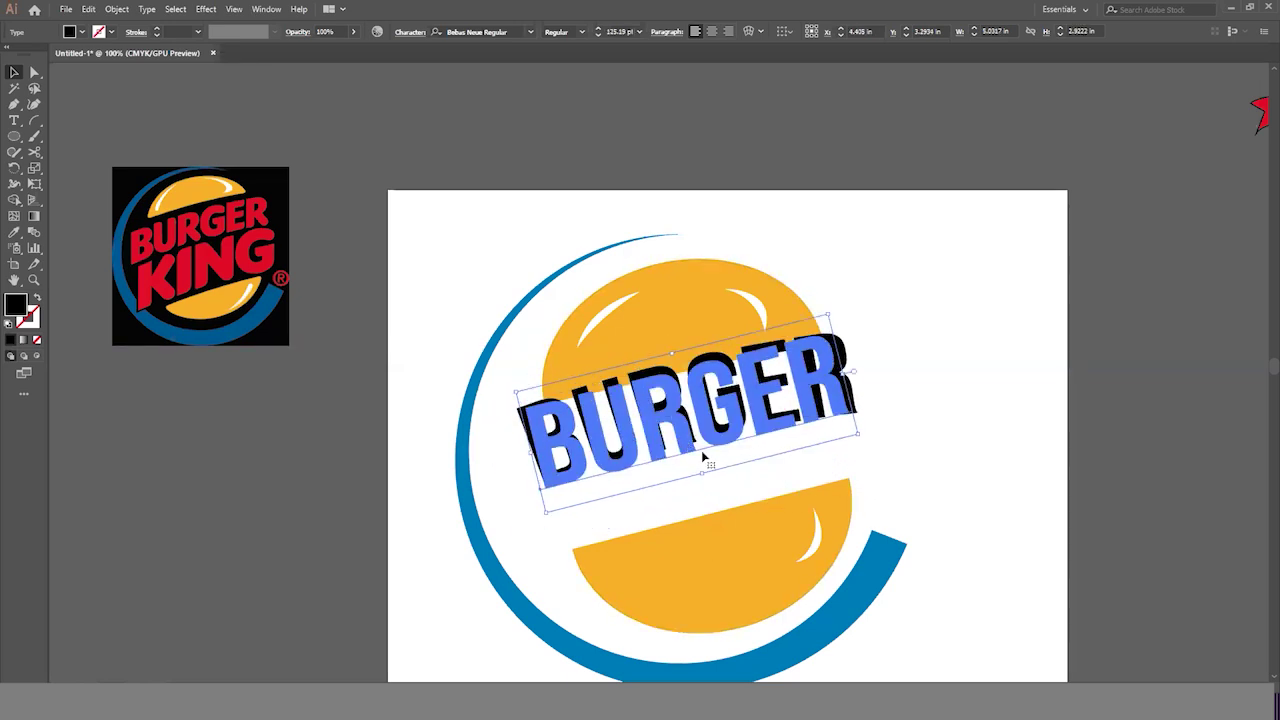
left_click_drag(706, 480, 650, 448)
left_click_drag(537, 454, 514, 457)
left_click(914, 374)
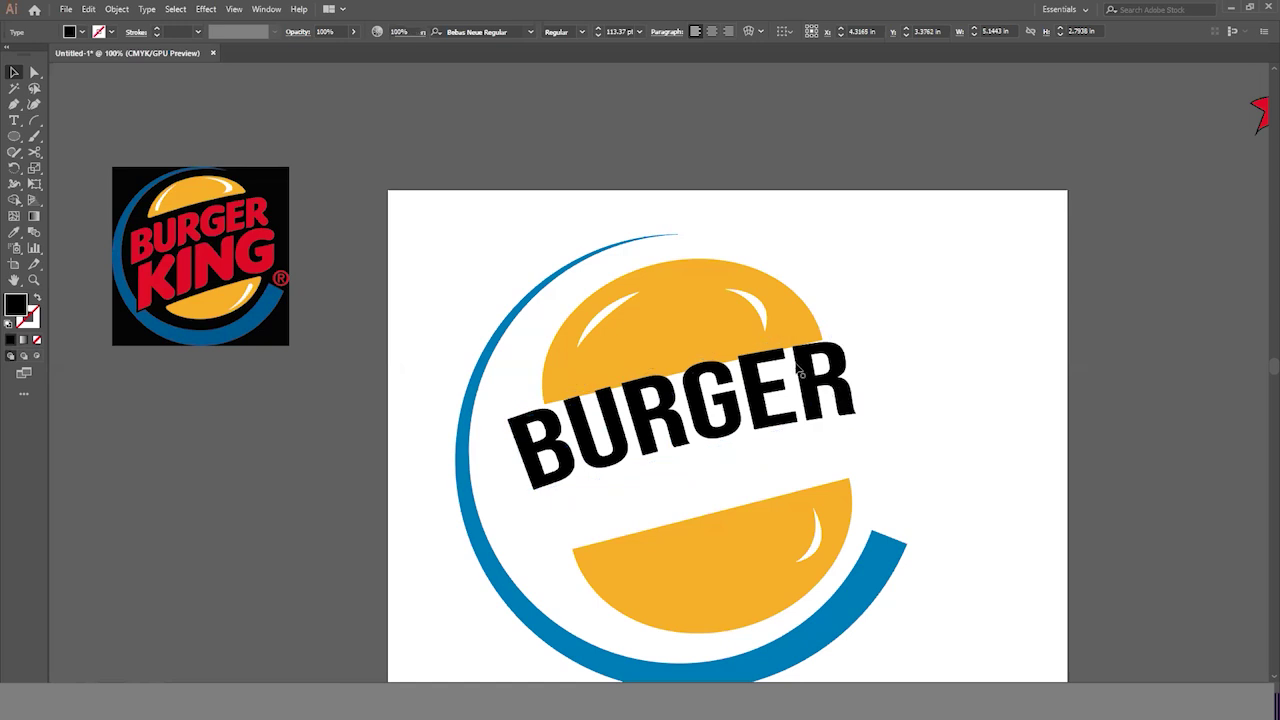
Shift the upper bun with its highlights further left and up, centring it above the widened BURGER text.
left_click(726, 324)
key("Left")
key("Left")
key("Left")
key("Left")
key("Left")
key("Left")
key("Left")
key("Left")
key("Left")
key("Left")
key("Left")
key("Left")
key("Left")
key("Left")
key("Left")
key("Up")
key("Up")
key("Up")
key("Up")
key("Up")
key("Up")
key("Up")
key("Up")
key("Up")
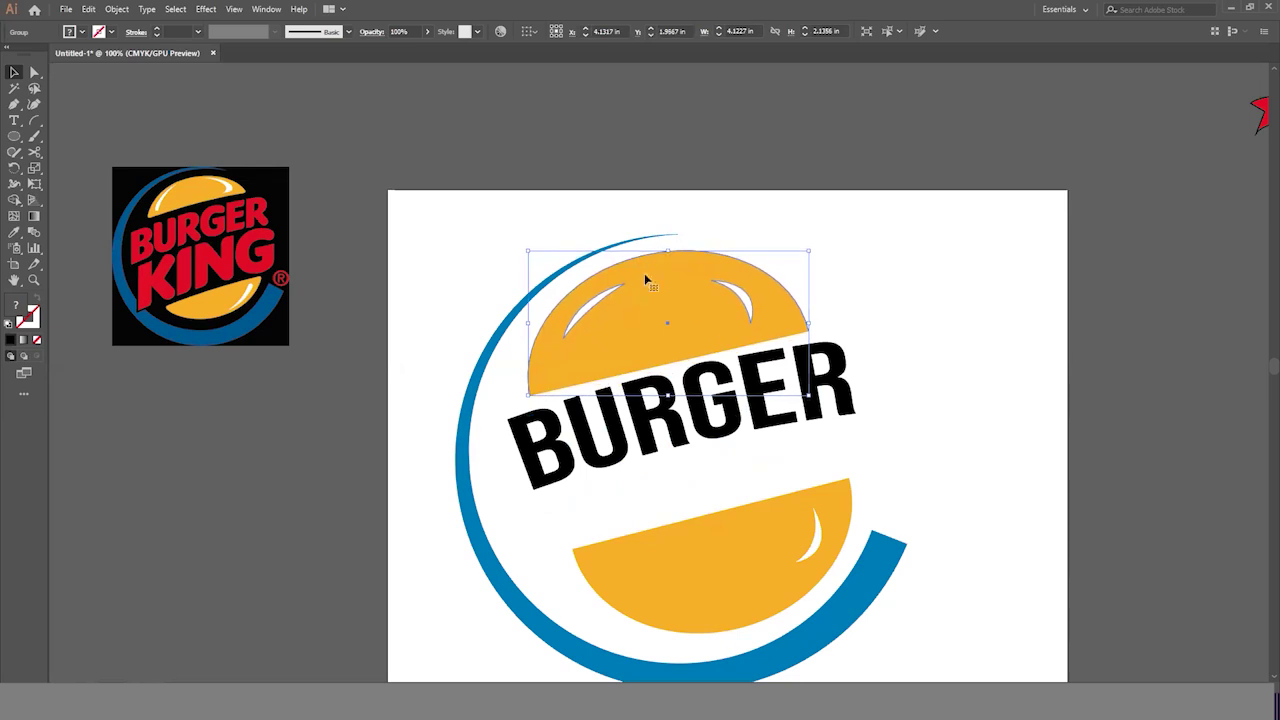
Nudge the BURGER text up close beneath the upper bun and slightly to the right.
left_click(740, 413)
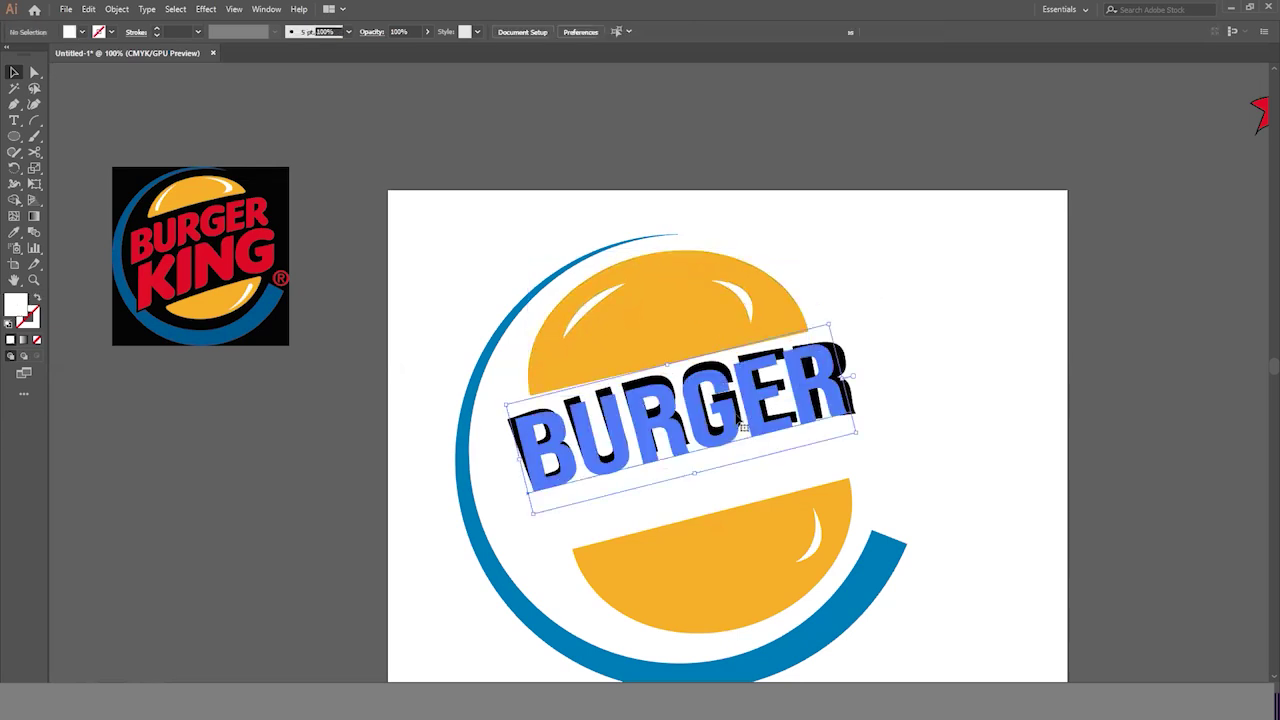
key("Up")
key("Up")
key("Up")
key("Up")
key("Up")
key("Up")
key("Up")
key("Up")
key("Up")
key("Up")
key("Up")
key("Right")
key("Right")
Duplicate the BURGER text just below the original and replace the copy's wording with KING.
left_click_drag(712, 391, 753, 480)
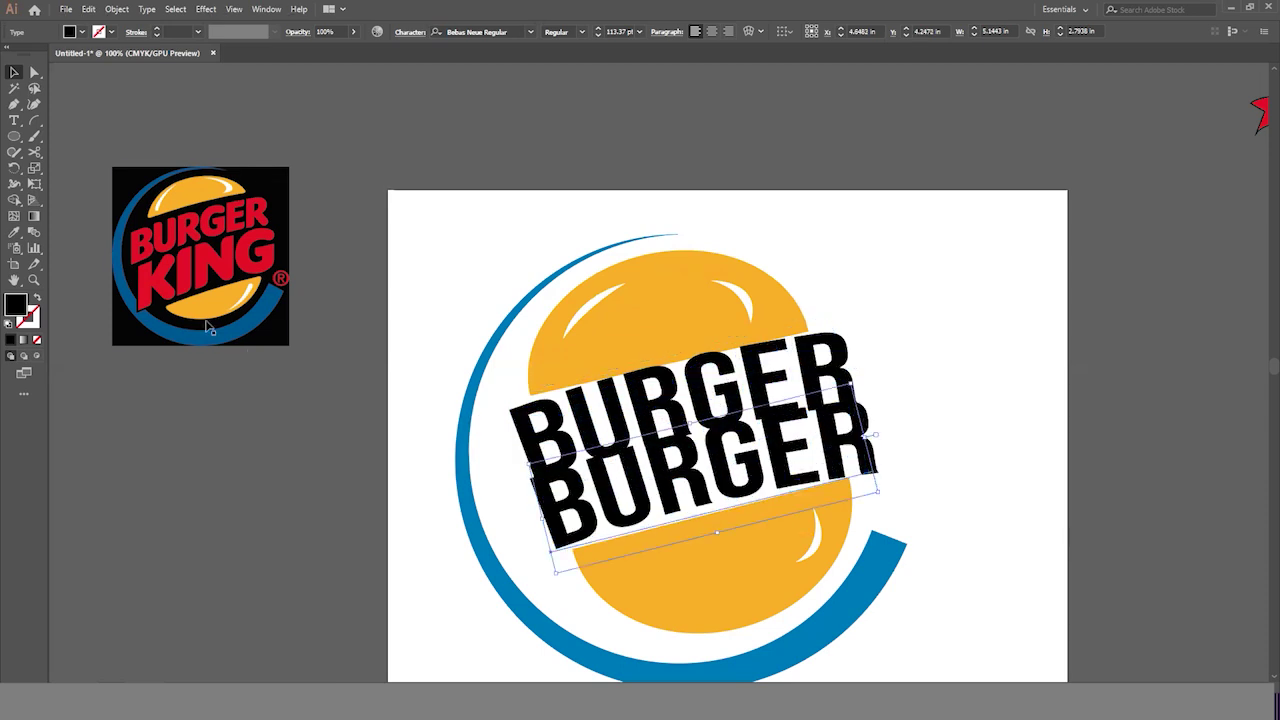
left_click(14, 120)
double_click(700, 470)
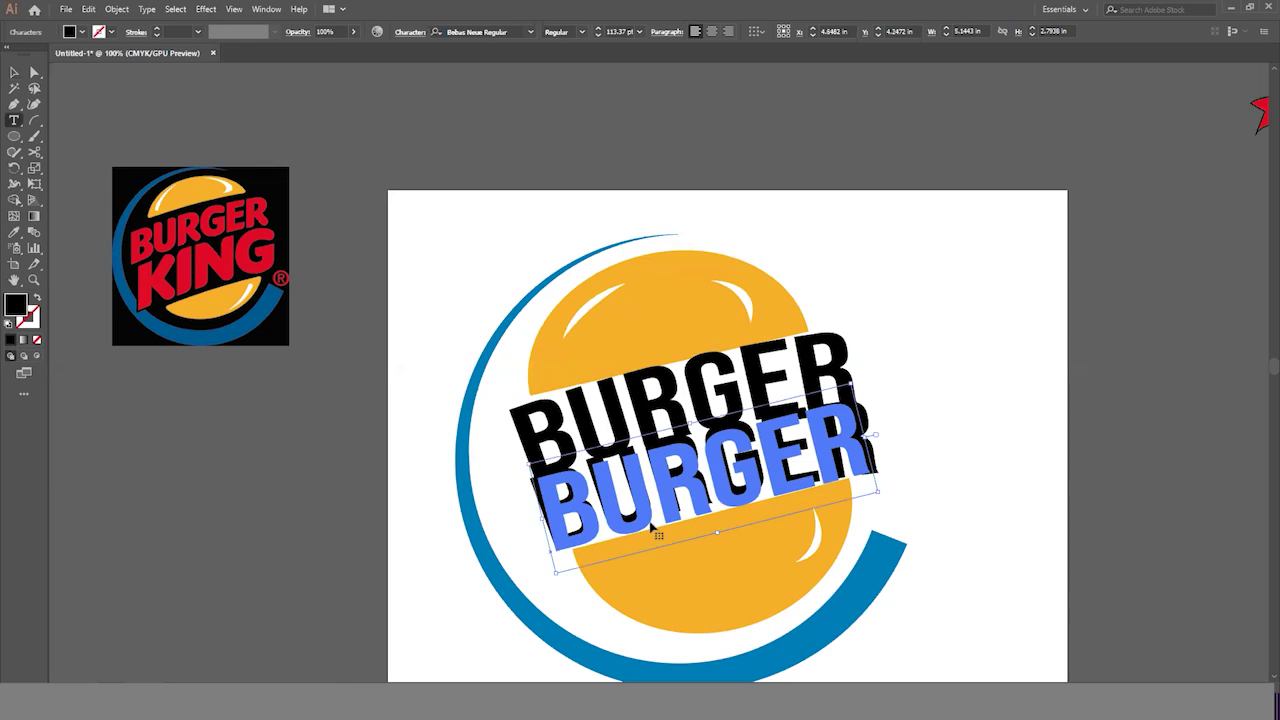
type("KI")
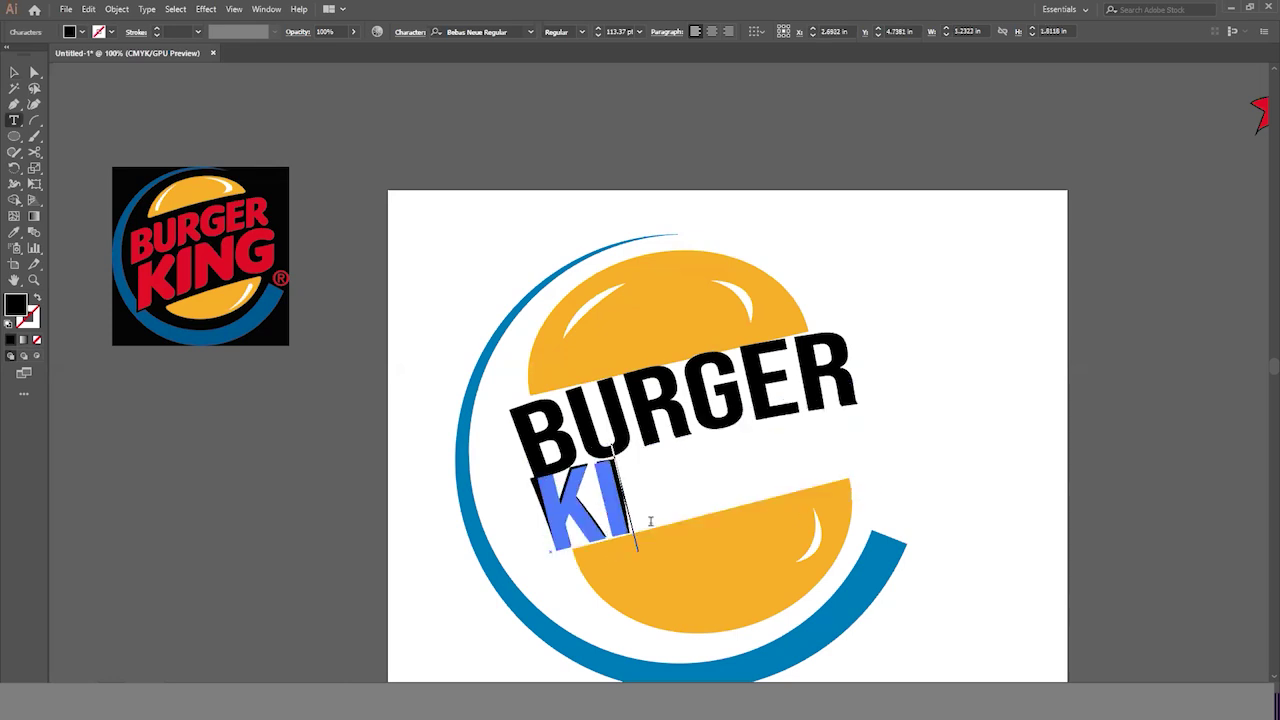
type("NG")
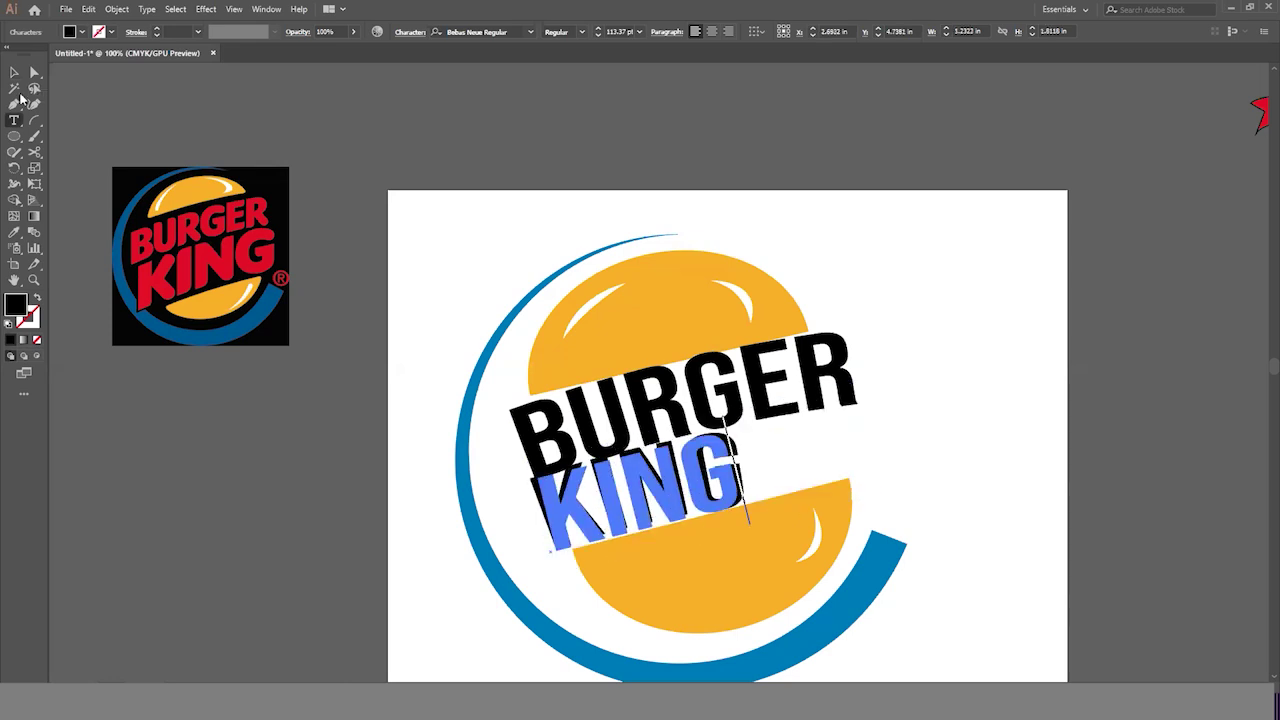
left_click(14, 72)
Move the BURGER text up over the upper bun and stretch the KING text horizontally to about 6.19 in wide.
left_click_drag(688, 413, 690, 258)
left_click_drag(745, 480, 875, 430)
left_click_drag(573, 503, 474, 524)
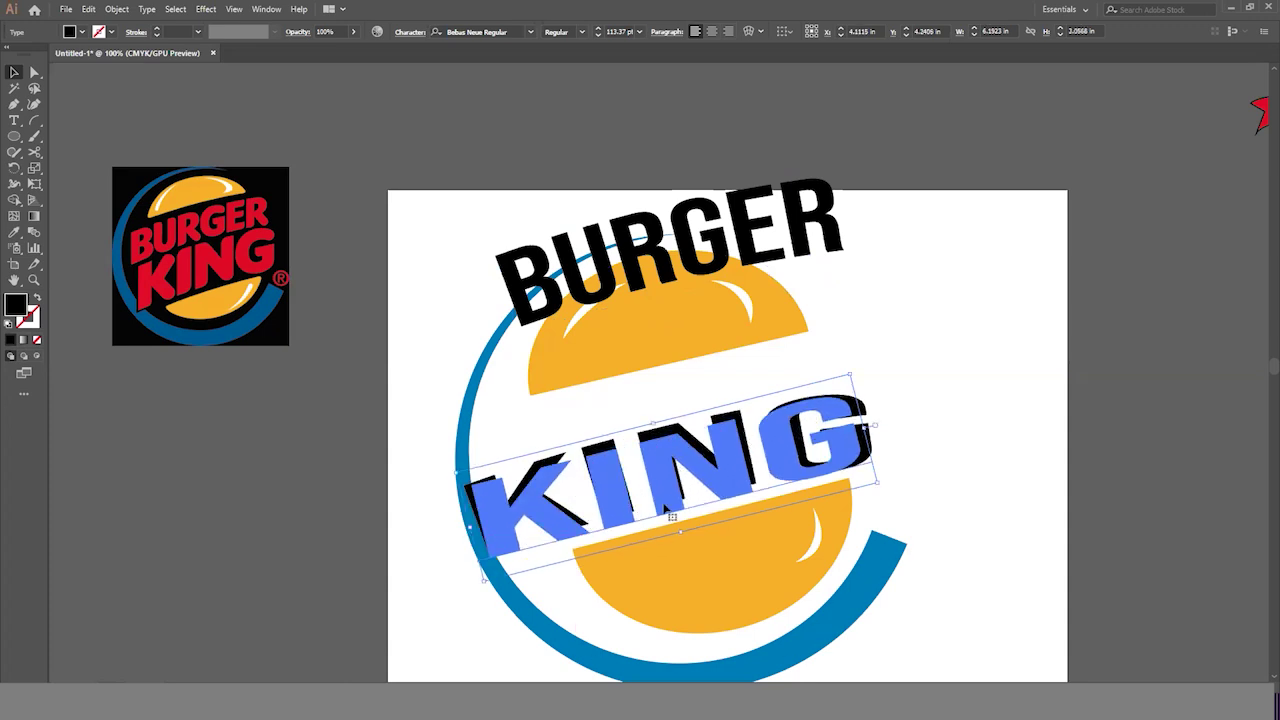
Move the KING text slightly down and apply another horizontal Arc warp with a small upward bend.
mouse_move(737, 460)
left_mouse_down()
mouse_move(771, 457)
mouse_move(743, 466)
left_mouse_up()
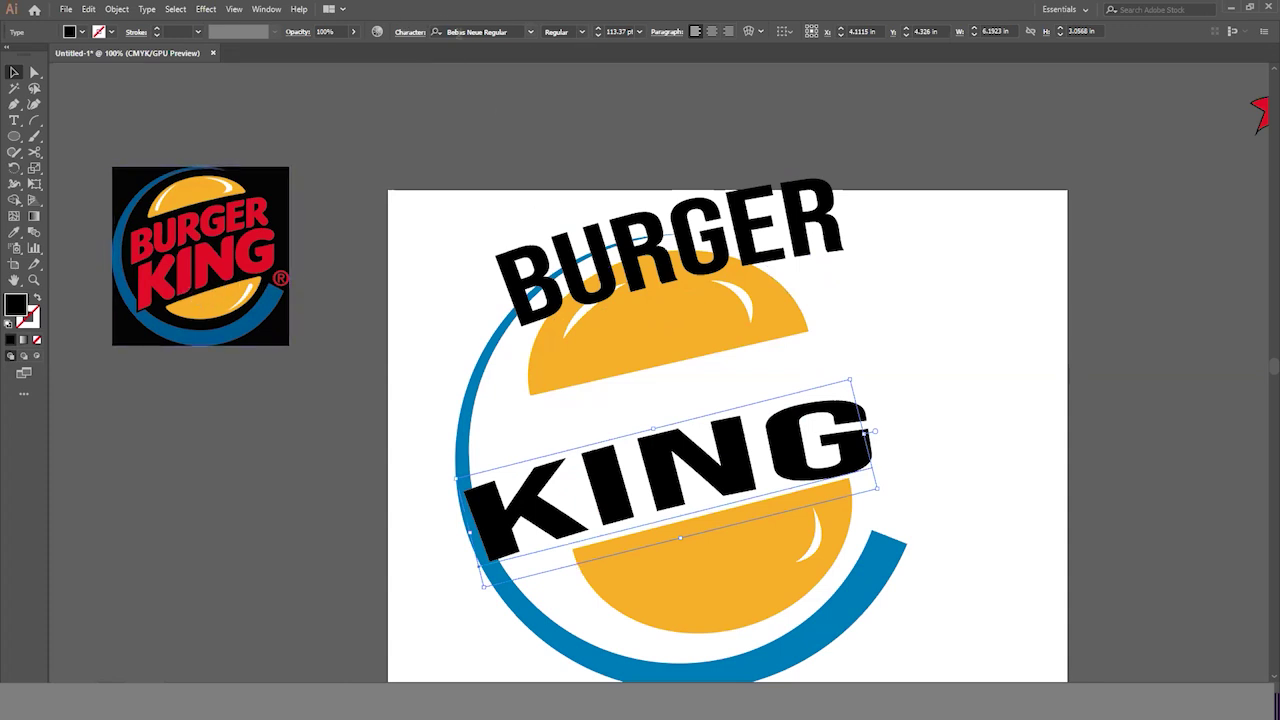
left_click(207, 9)
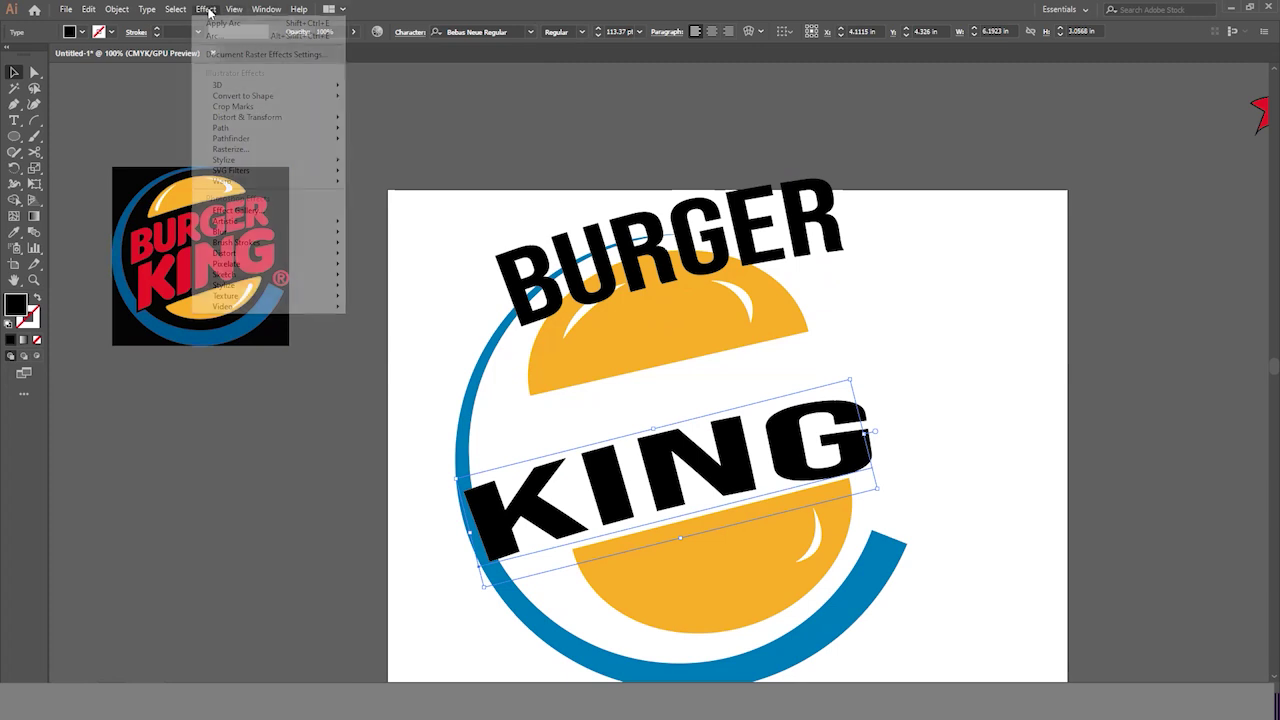
mouse_move(245, 182)
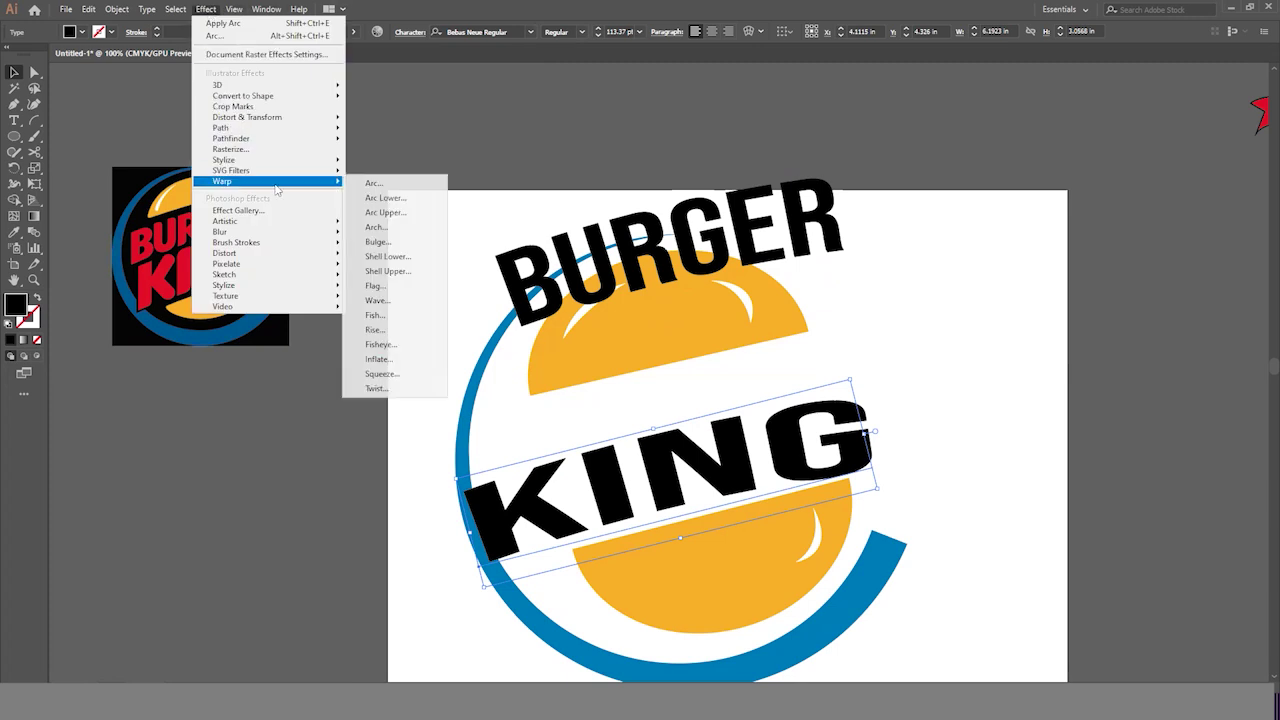
left_click(380, 185)
left_click(692, 380)
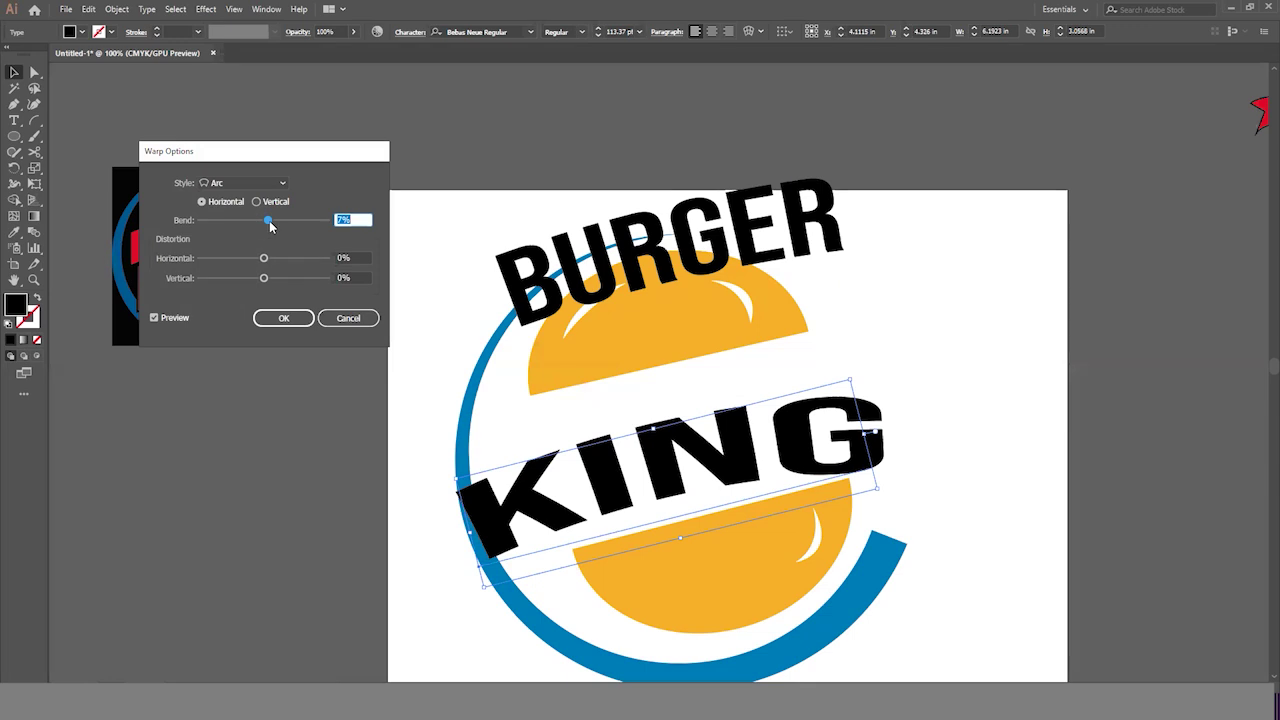
left_click_drag(269, 222, 273, 228)
left_click(284, 318)
Shift the KING text slightly down and about 0.125 in right, and rotate it slightly clockwise.
left_click_drag(771, 449, 738, 444)
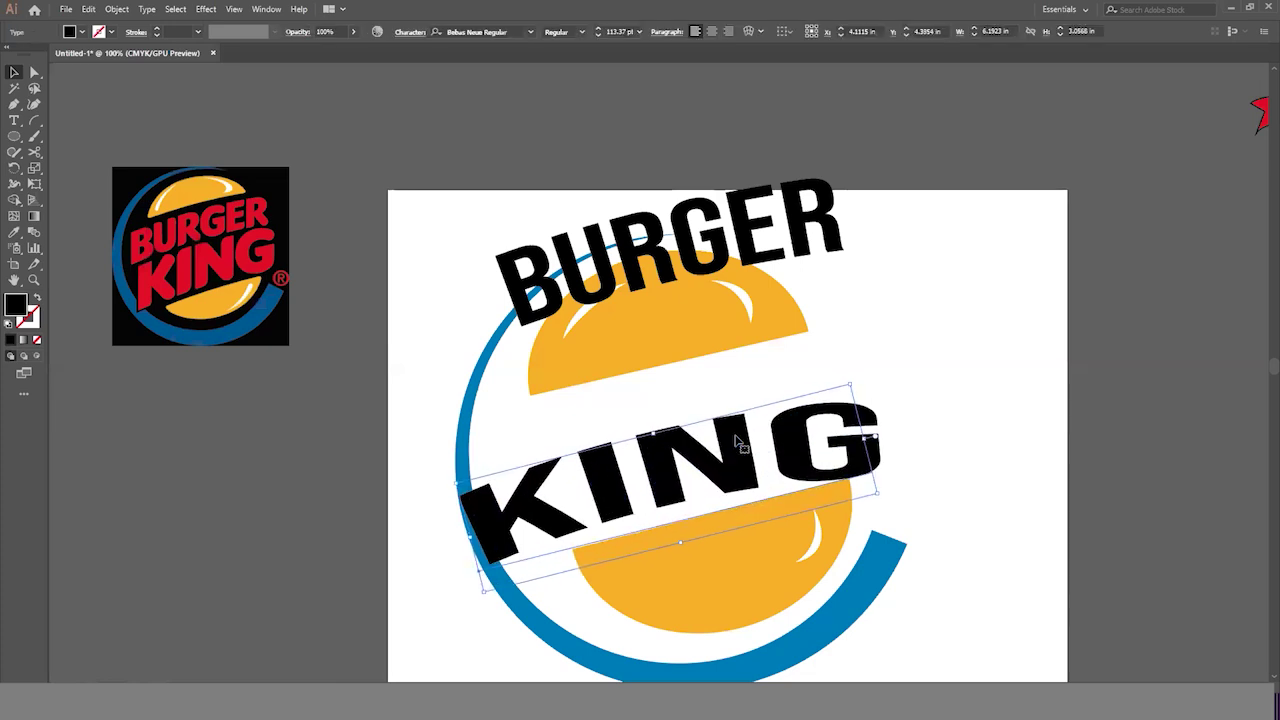
key("Right")
key("Right")
key("Right")
key("Right")
key("Right")
key("Right")
key("Right")
key("Right")
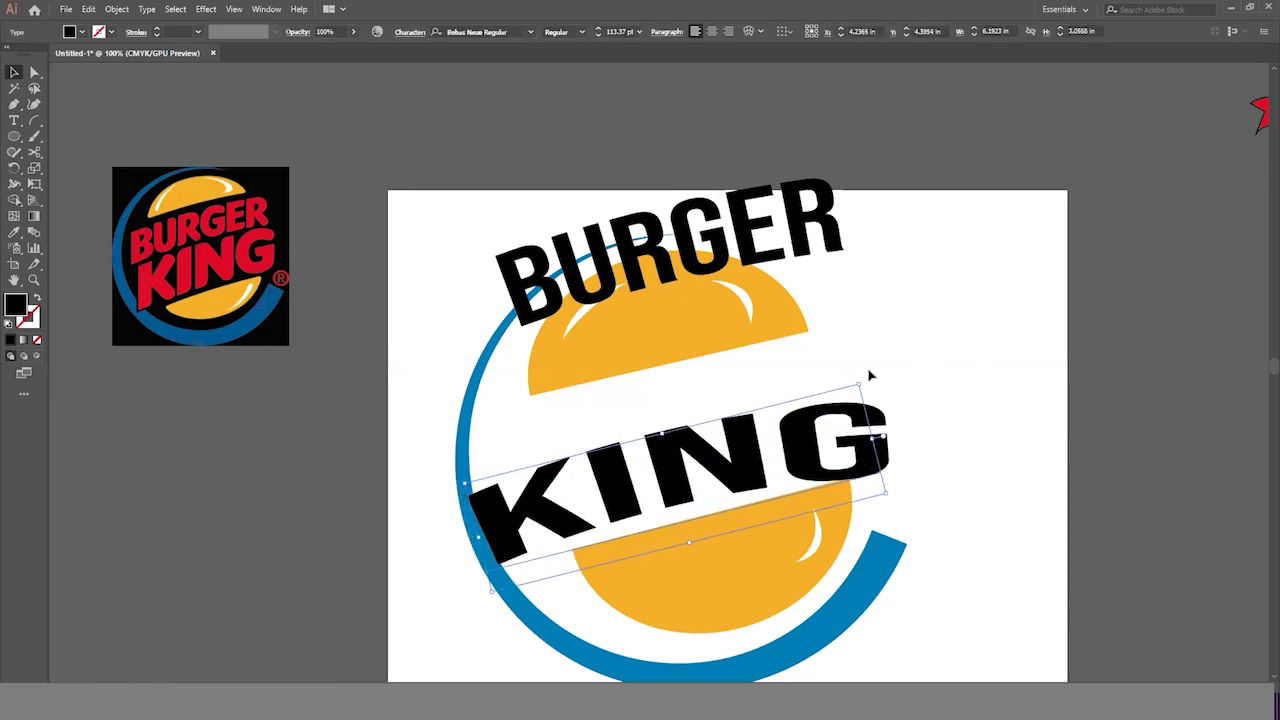
mouse_move(861, 378)
left_mouse_down()
mouse_move(903, 382)
mouse_move(862, 394)
left_mouse_up()
left_click(925, 338)
Move the BURGER text down from over the upper bun to just above the KING text.
left_click_drag(722, 245, 722, 385)
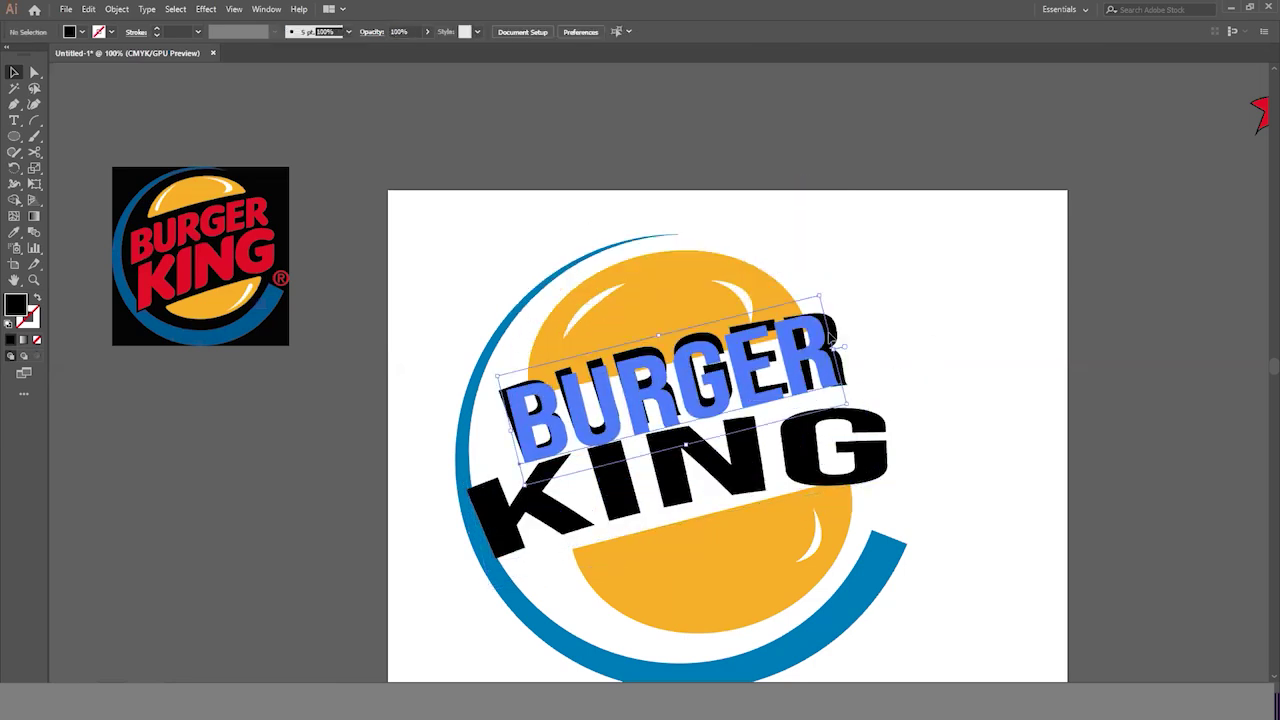
left_click(871, 303)
Try scaling the KING text down to about 5.74 in wide.
left_click_drag(760, 445, 754, 458)
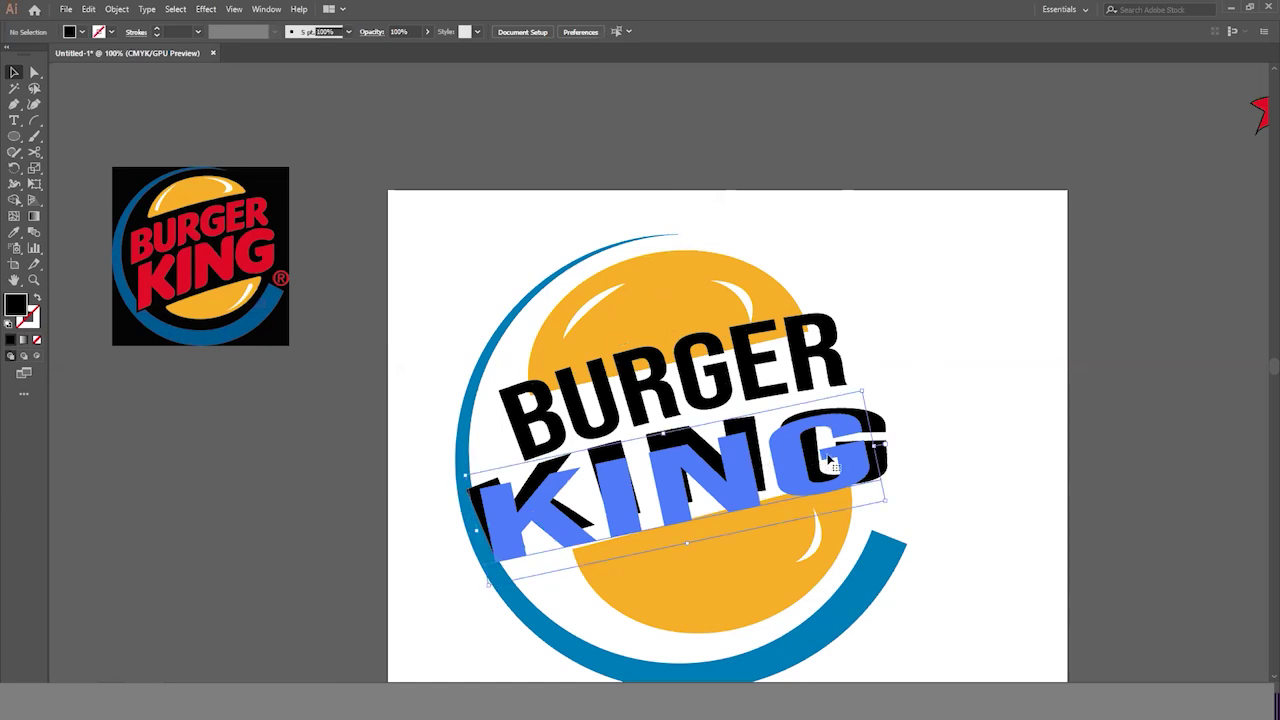
left_click_drag(862, 393, 858, 398)
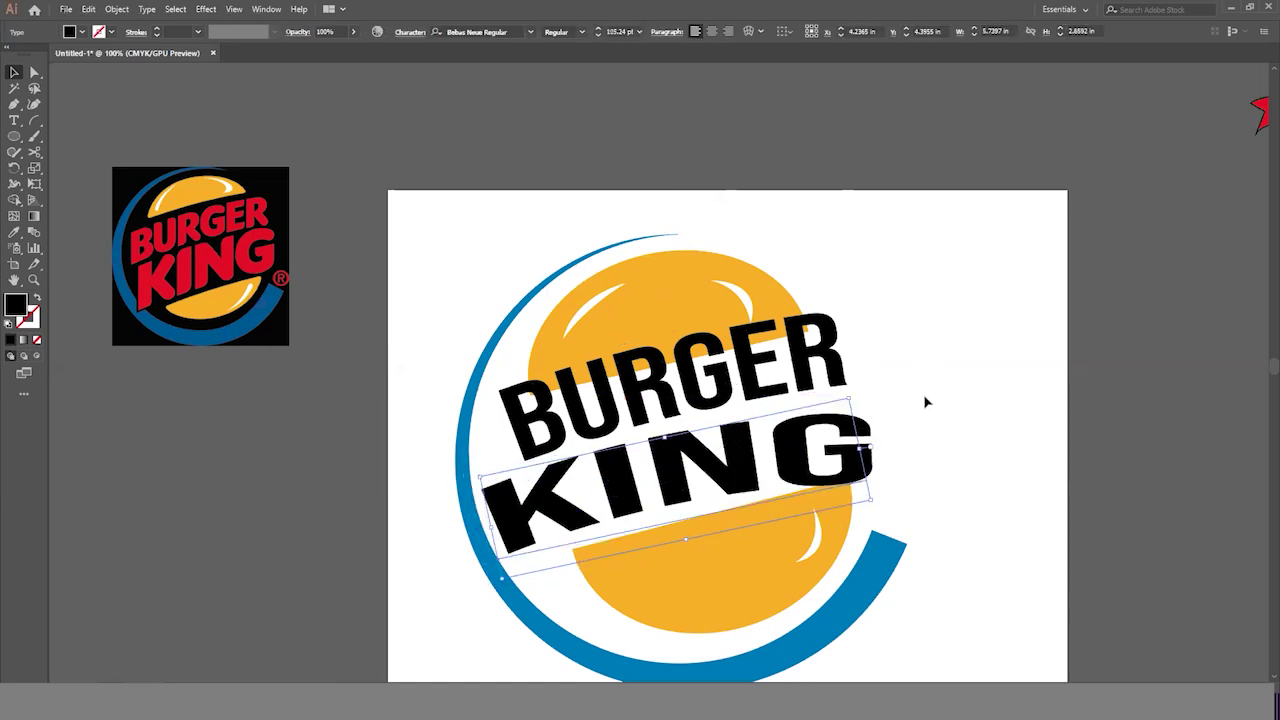
left_click(958, 401)
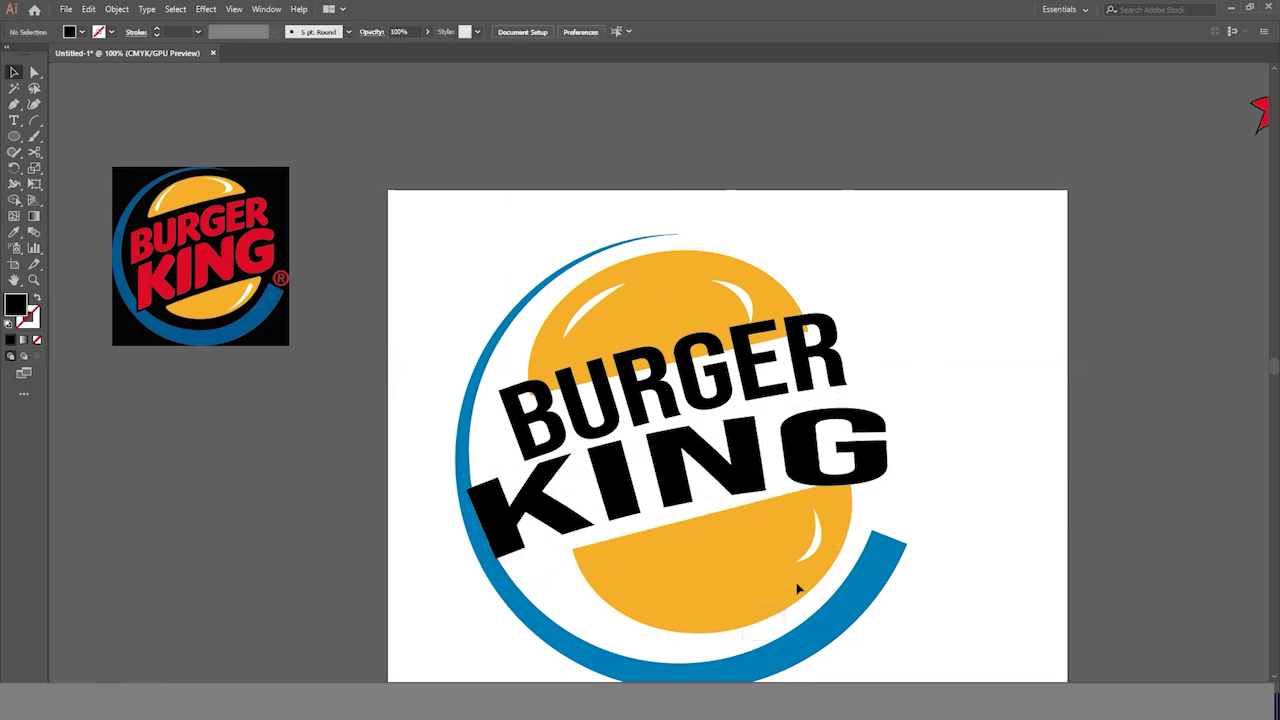
Nudge the lower bun together with its white highlight down to make more room for the KING text.
double_click(822, 545)
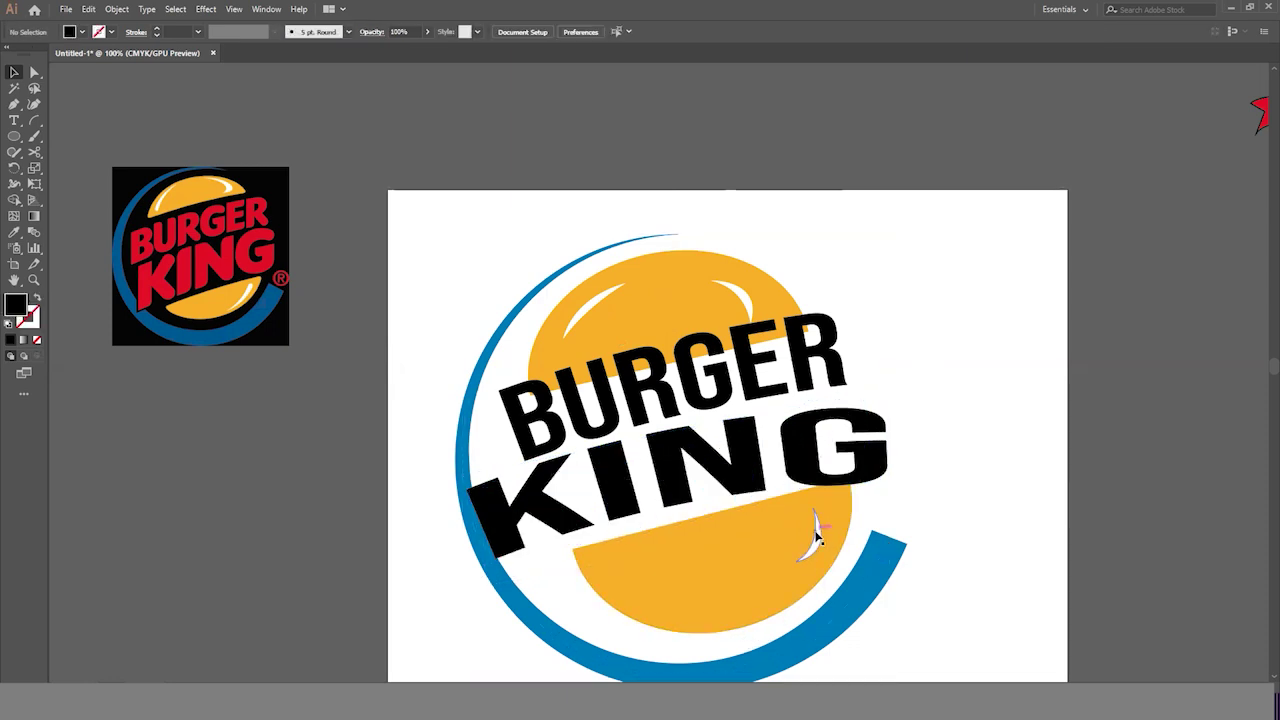
left_click(732, 551)
left_click_drag(744, 537, 747, 541)
key("Down")
key("Down")
key("Down")
key("Down")
key("Down")
key("Down")
key("Down")
key("Down")
key("Down")
key("Down")
key("Down")
key("Down")
key("Down")
key("Down")
left_click(1066, 454)
Move the KING text slightly down and right so it sits just above the lower bun.
left_click_drag(716, 457, 720, 469)
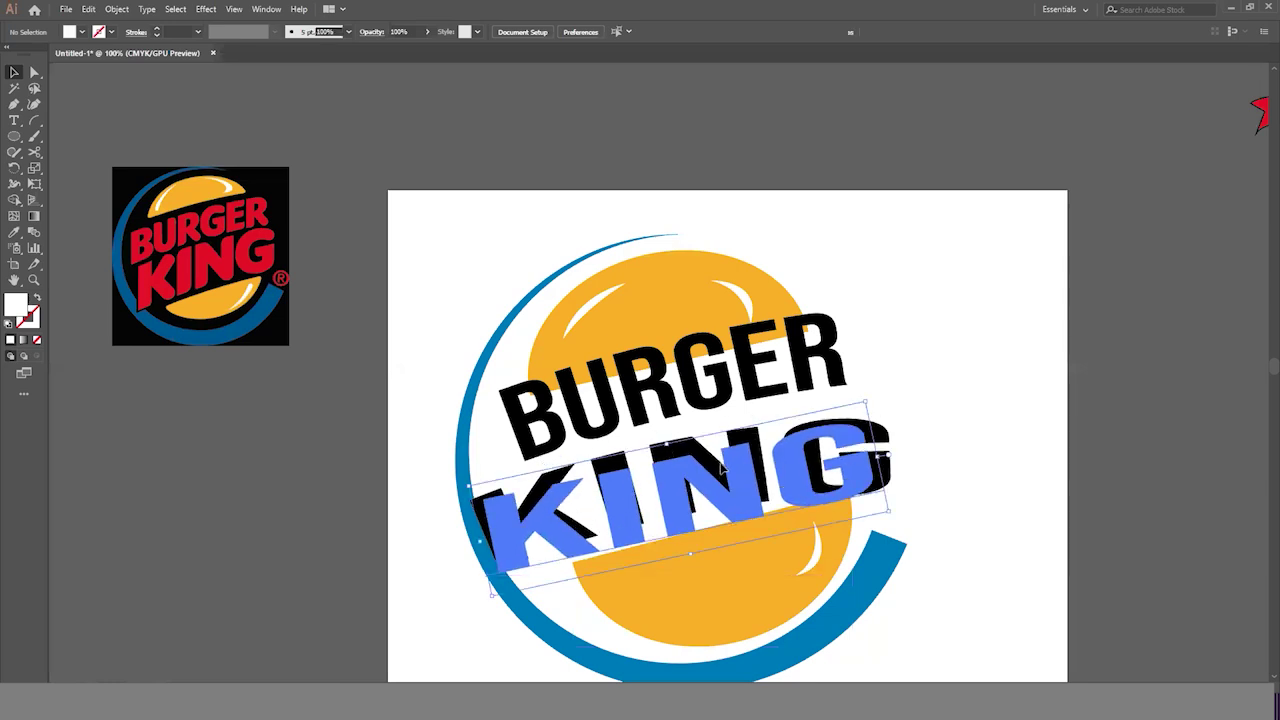
left_click(983, 446)
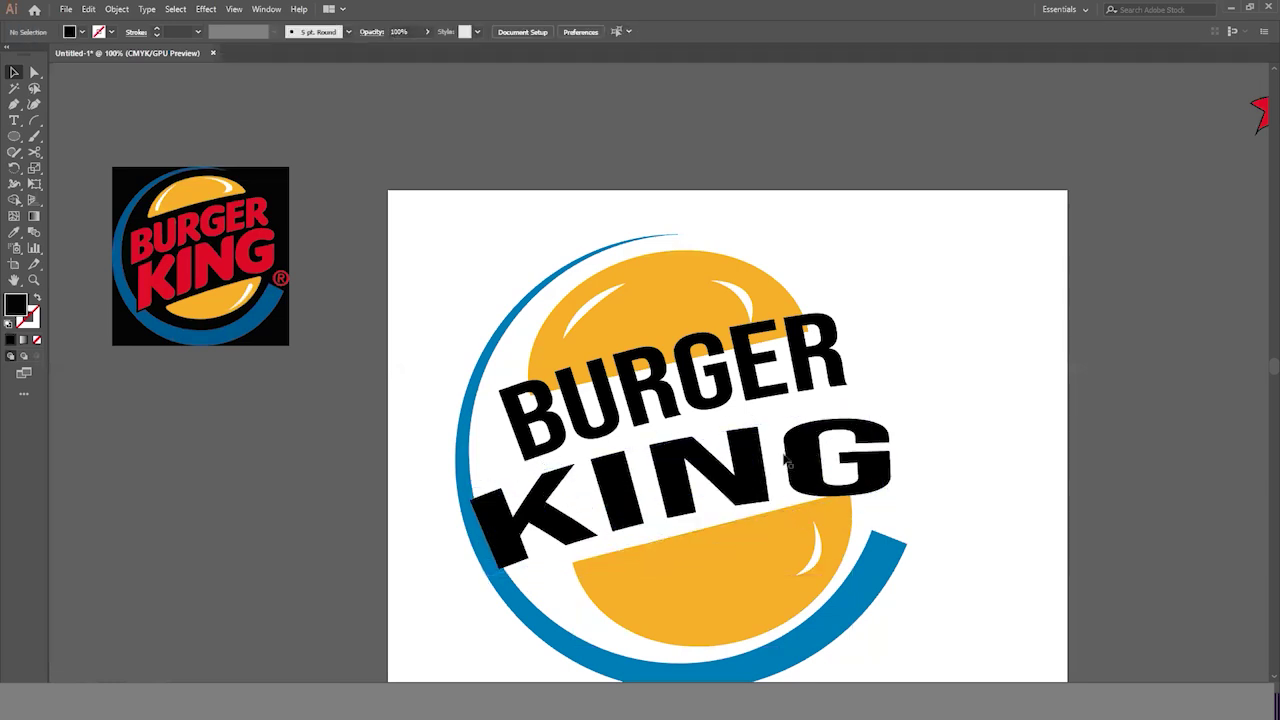
left_click(872, 470)
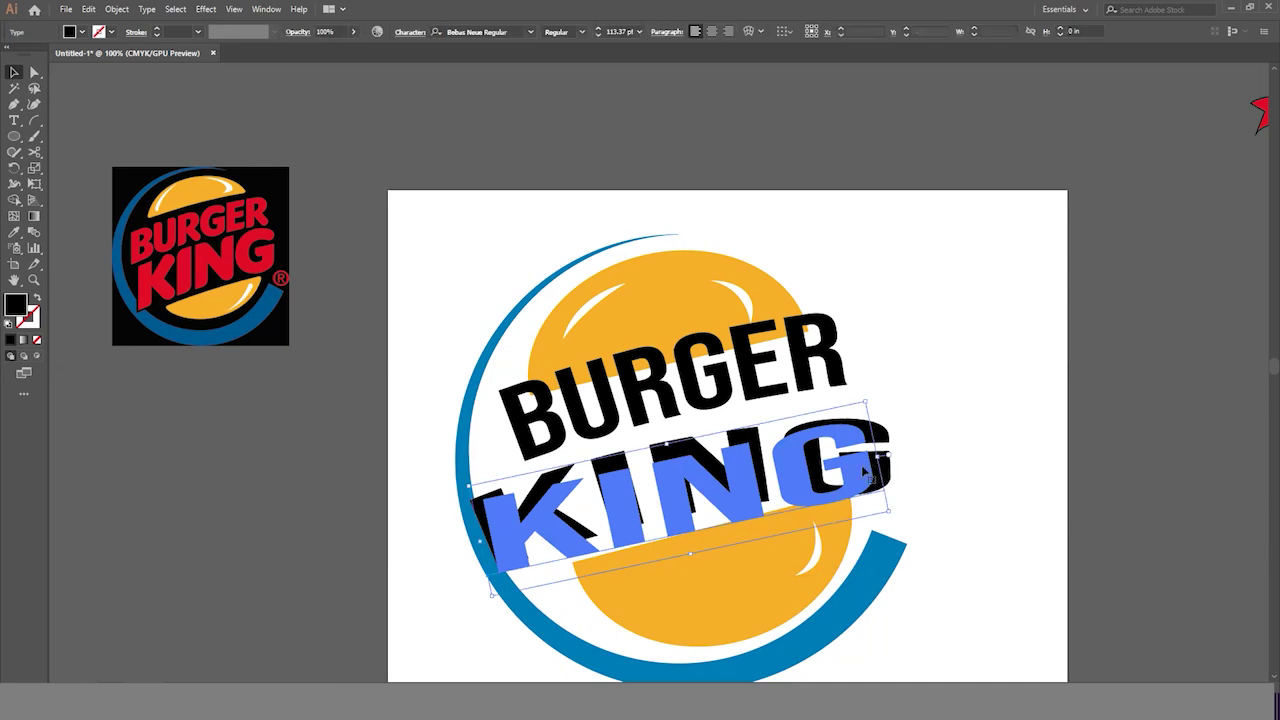
left_click(891, 343)
Move the BURGER text slightly down and left, close above the KING text.
mouse_move(746, 371)
left_mouse_down()
mouse_move(748, 348)
mouse_move(743, 388)
left_mouse_up()
left_click(831, 306)
mouse_move(842, 426)
left_mouse_down()
mouse_move(830, 393)
mouse_move(842, 426)
left_mouse_up()
Nudge the upper bun with its highlights straight up to Y 1.8 in, clear of the BURGER text.
left_click(752, 289)
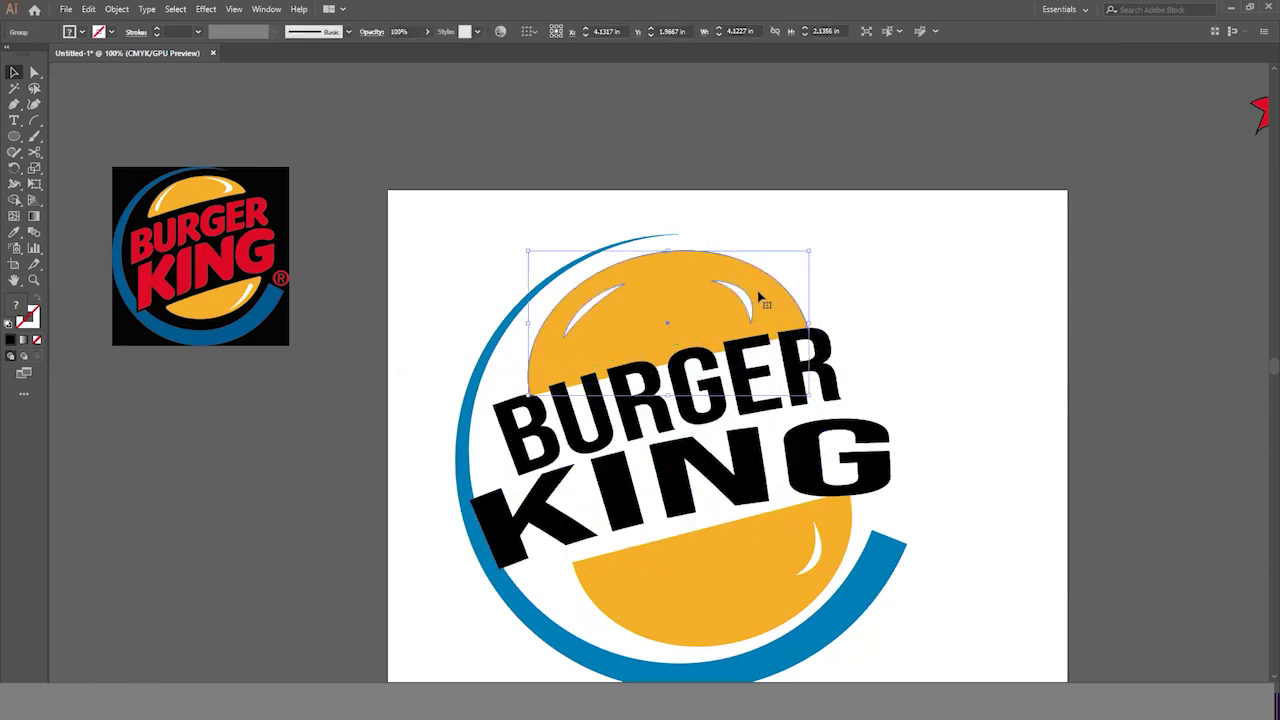
key("Up")
key("Up")
key("Up")
key("Up")
key("Up")
key("Up")
key("Up")
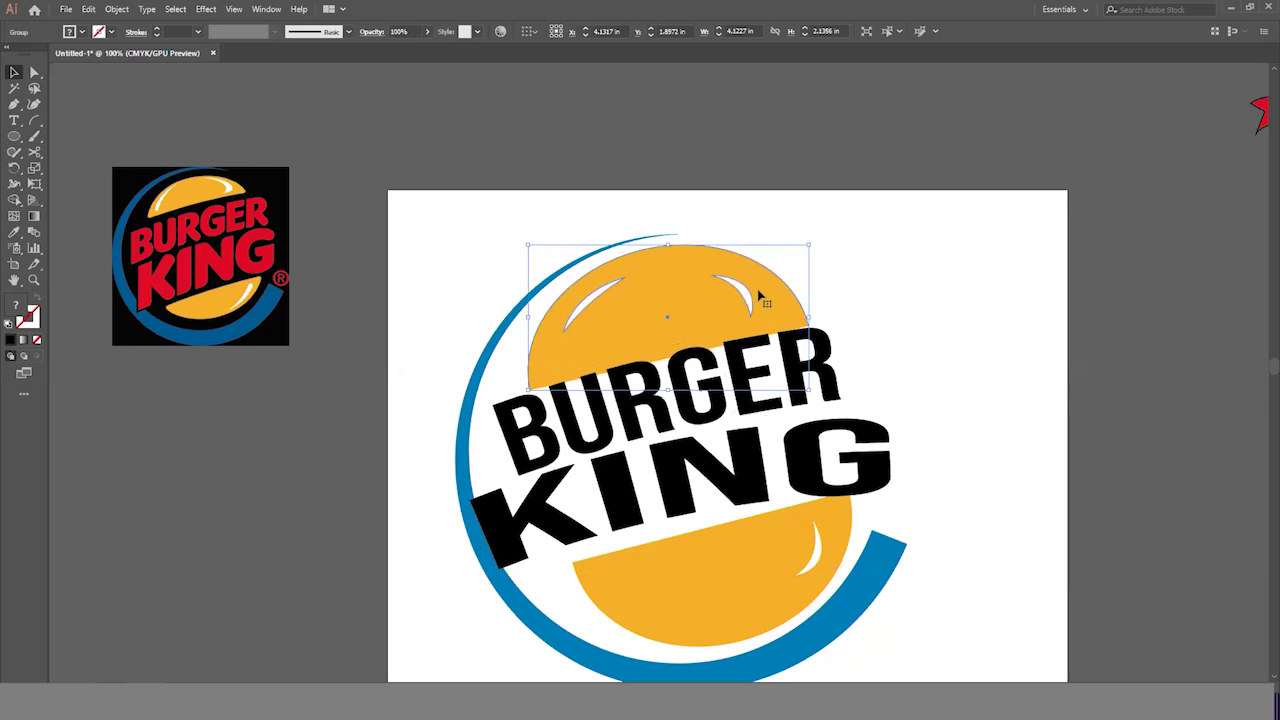
key("Up")
key("Up")
key("Up")
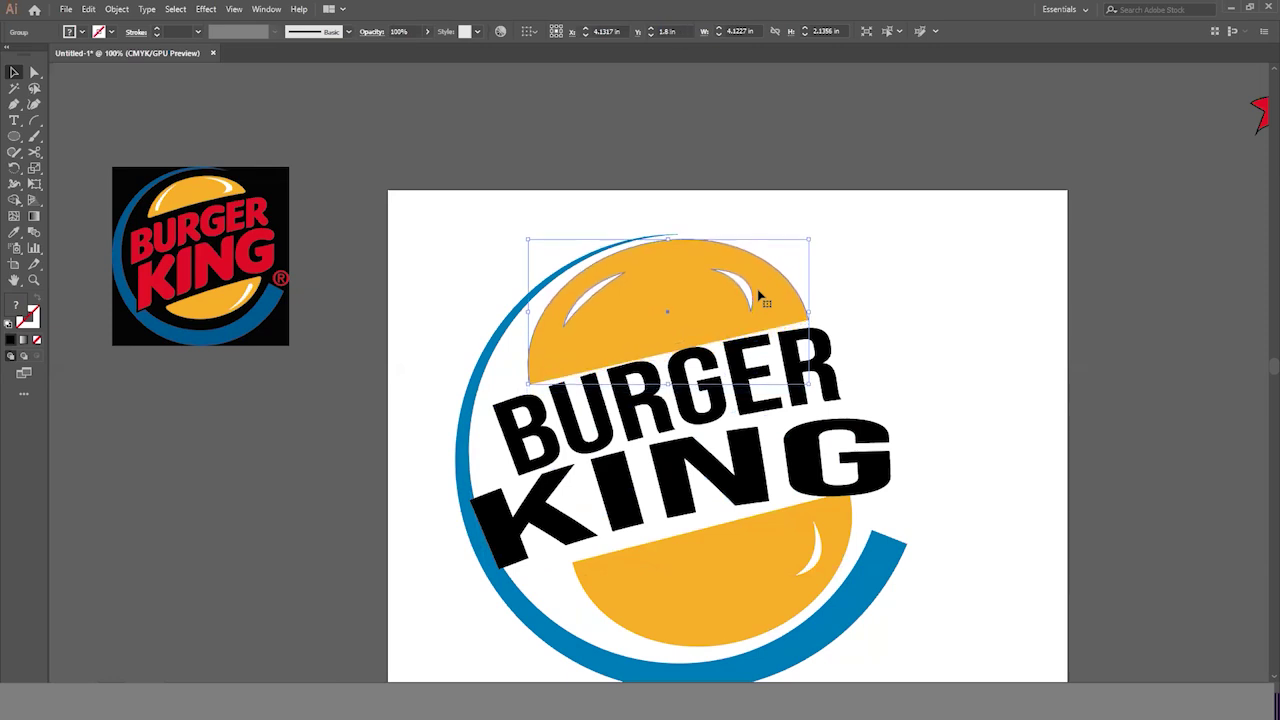
left_click(883, 325)
Try nudging the KING text slightly up toward the BURGER text.
left_click(815, 388)
left_click(936, 386)
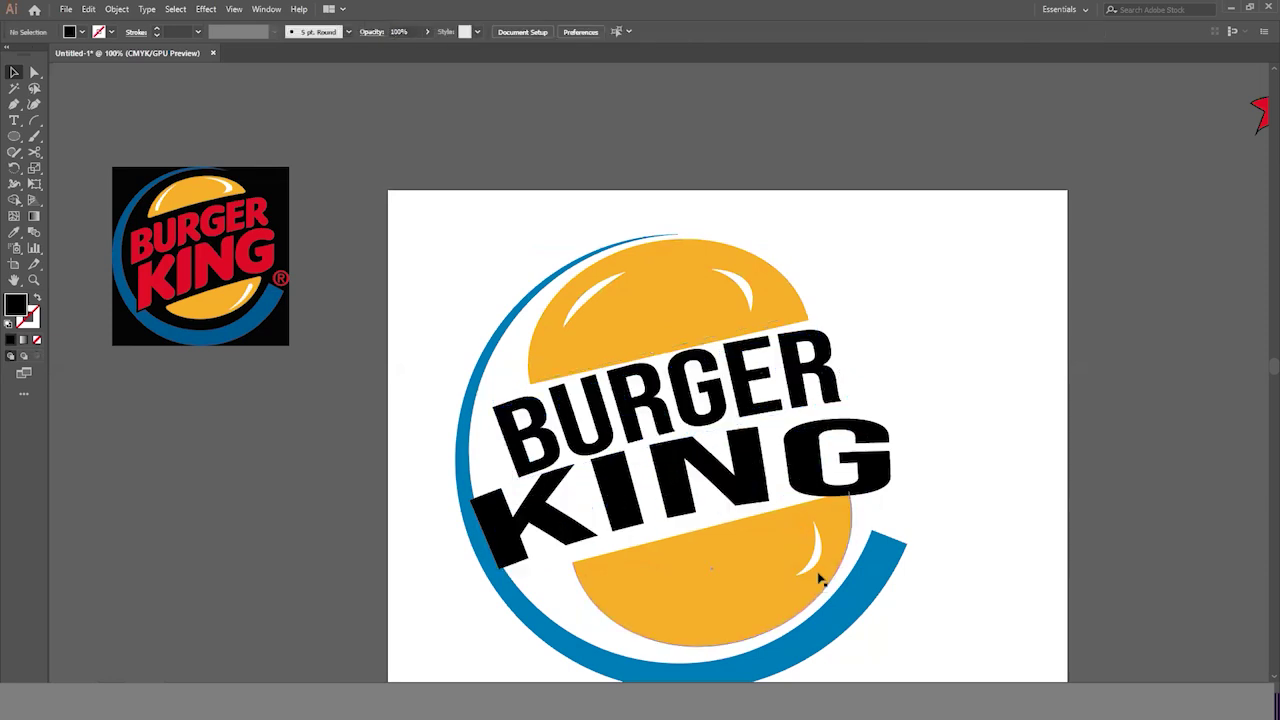
left_click(822, 463)
key("Up")
key("Up")
left_click(927, 405)
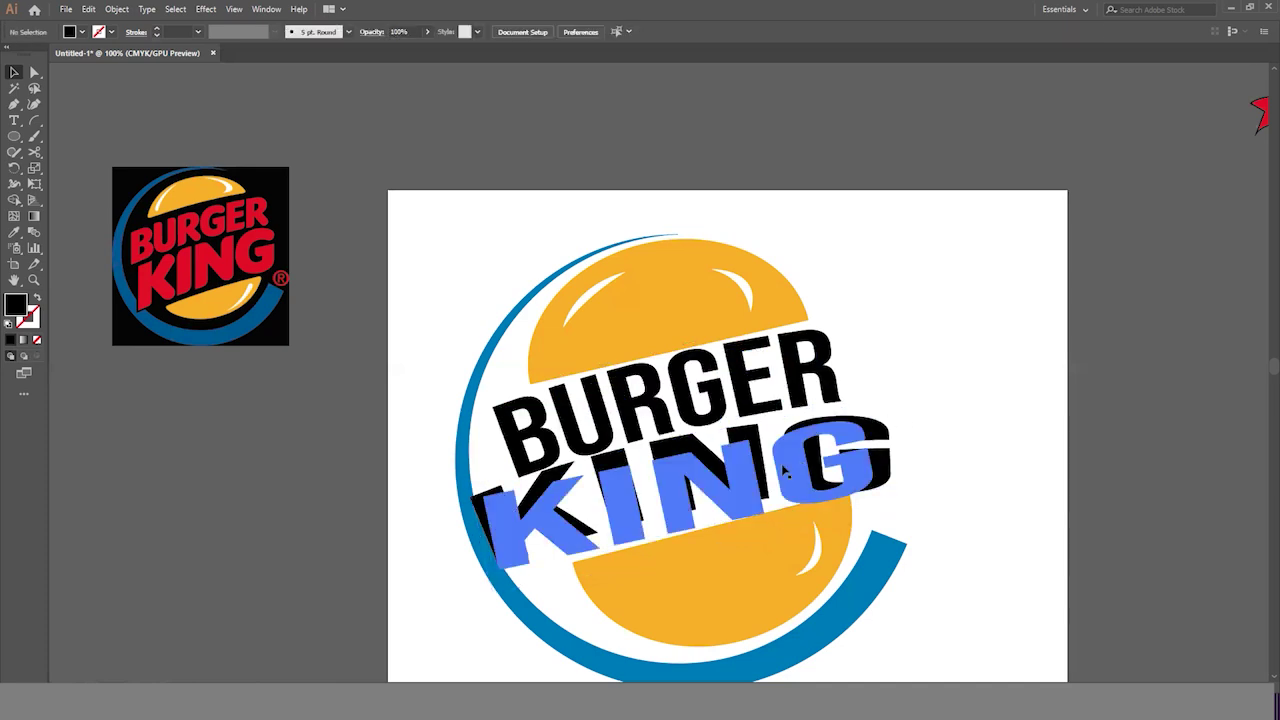
left_click(752, 477)
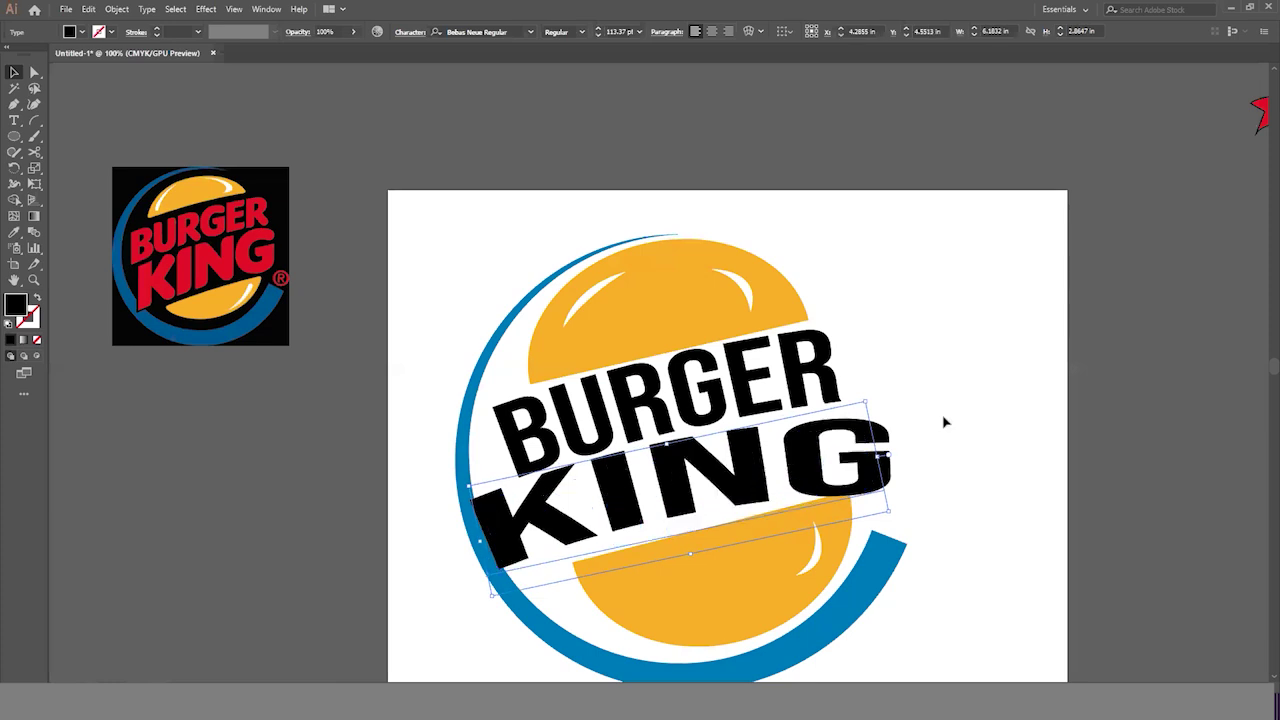
left_click(978, 389)
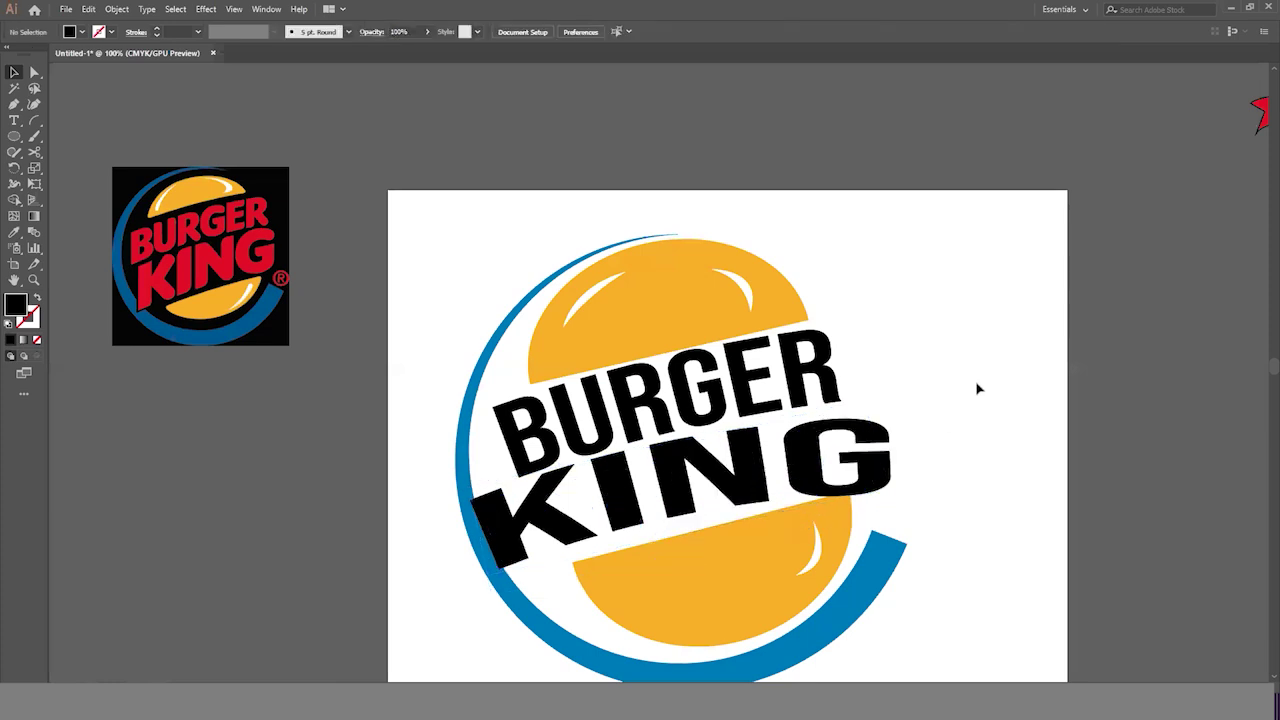
left_click(876, 458)
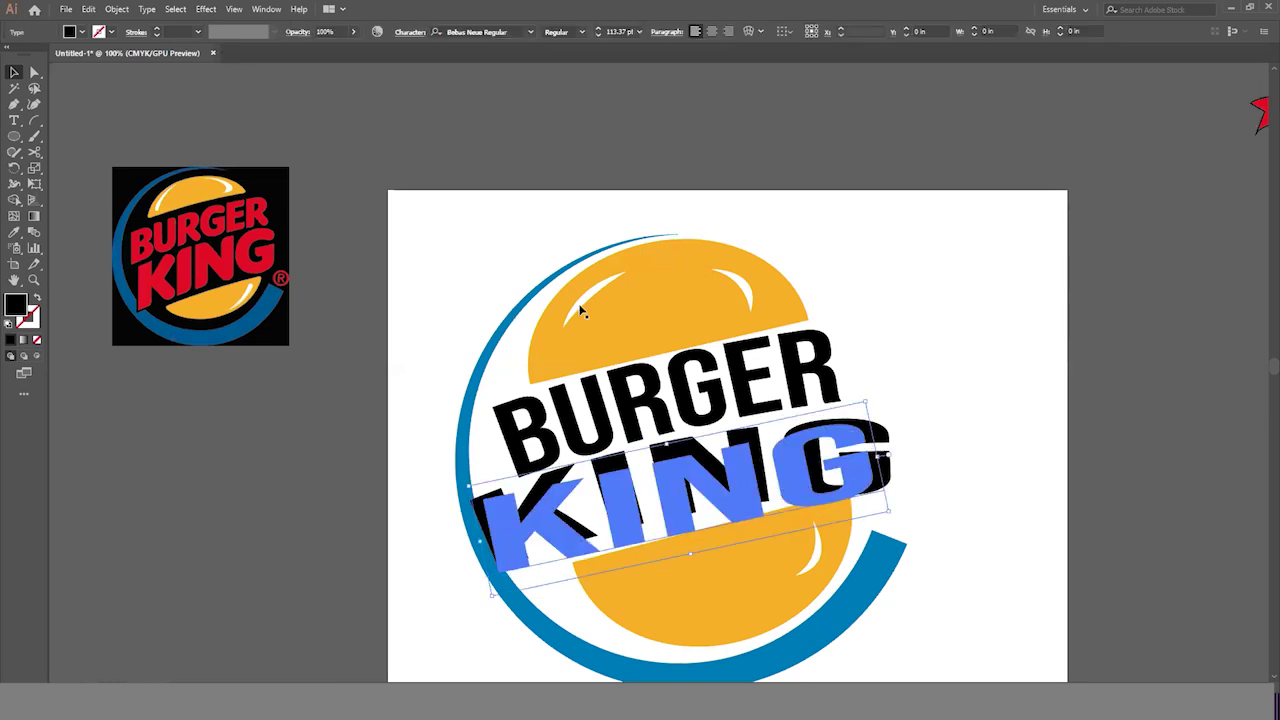
left_click_drag(806, 456, 806, 458)
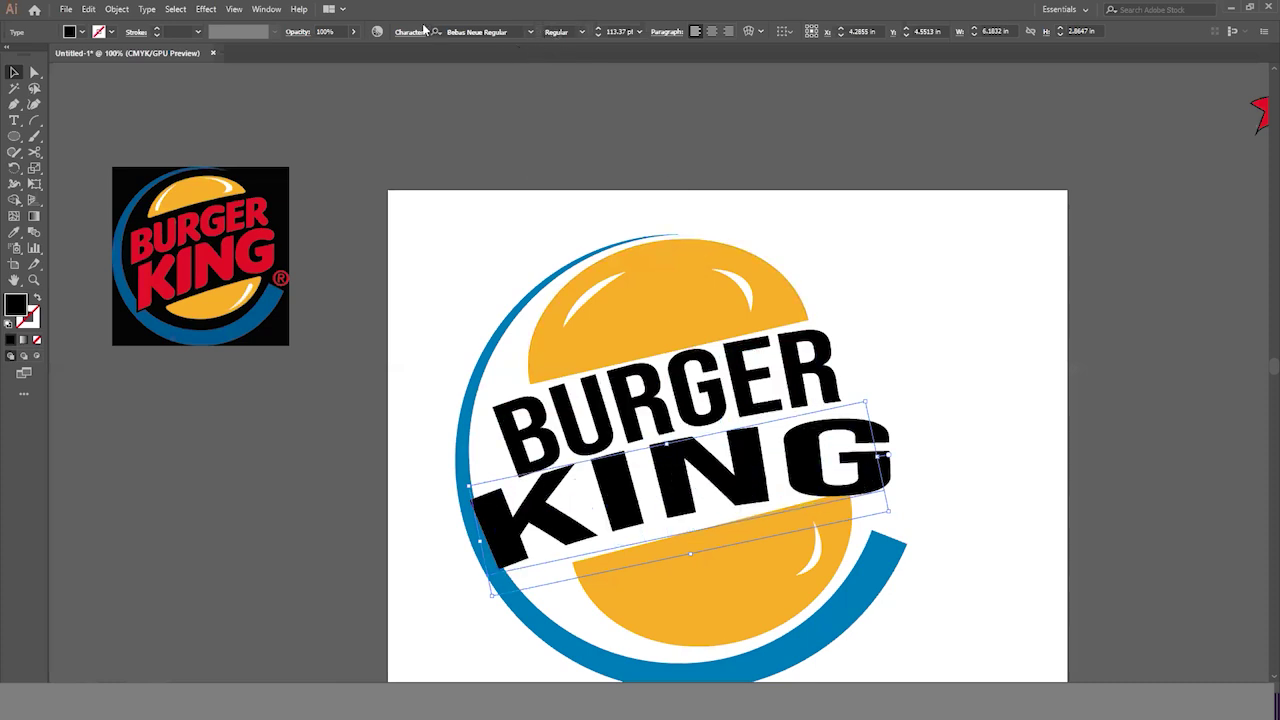
left_click(206, 9)
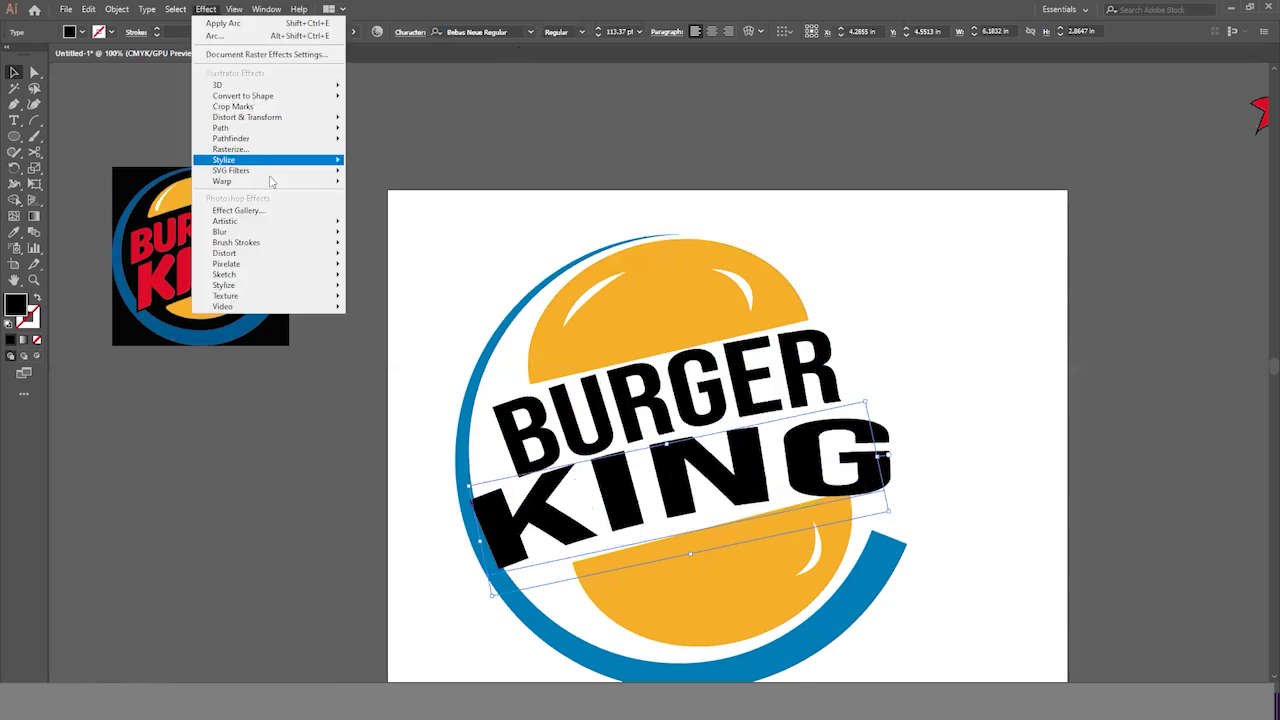
mouse_move(272, 182)
left_click(368, 185)
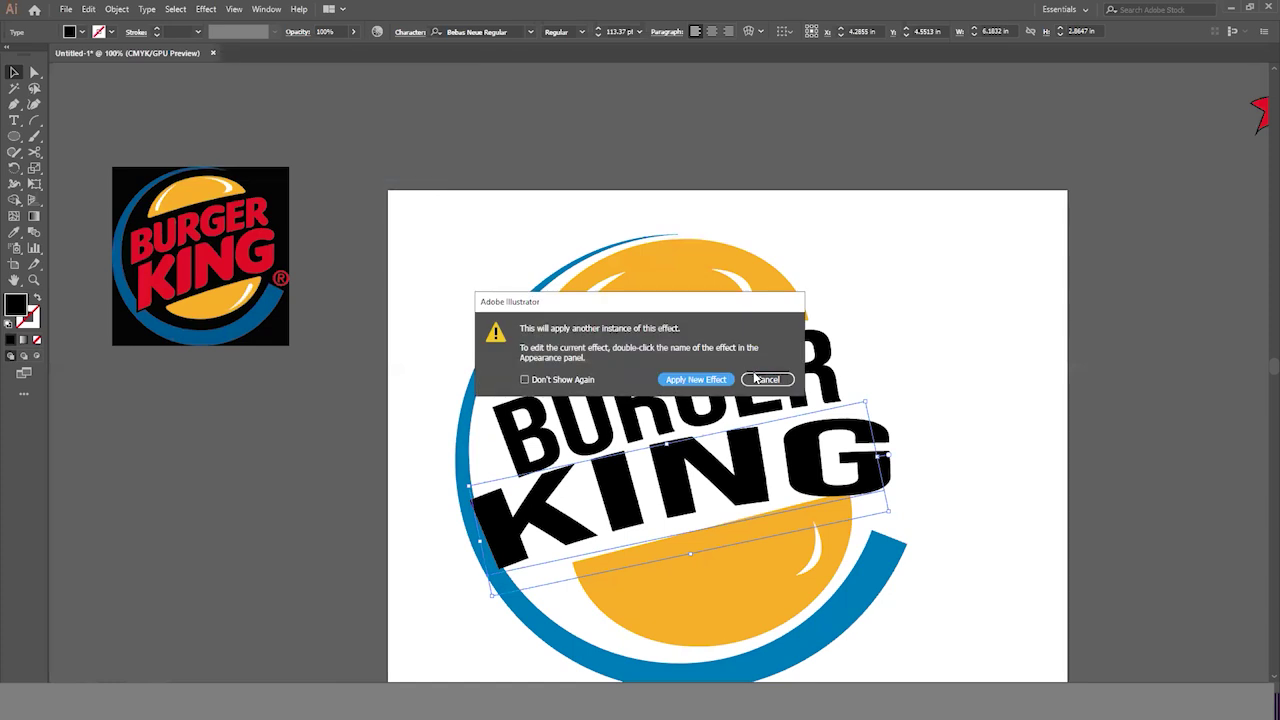
left_click(706, 380)
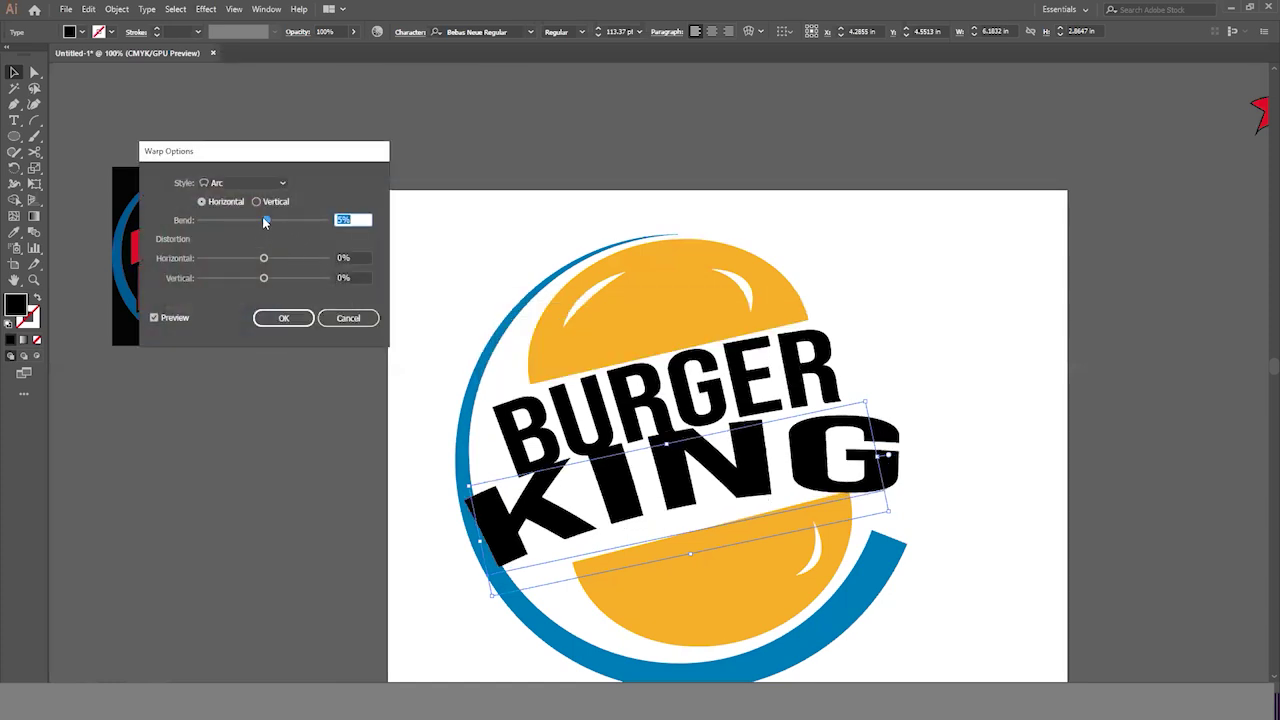
left_click_drag(265, 222, 261, 224)
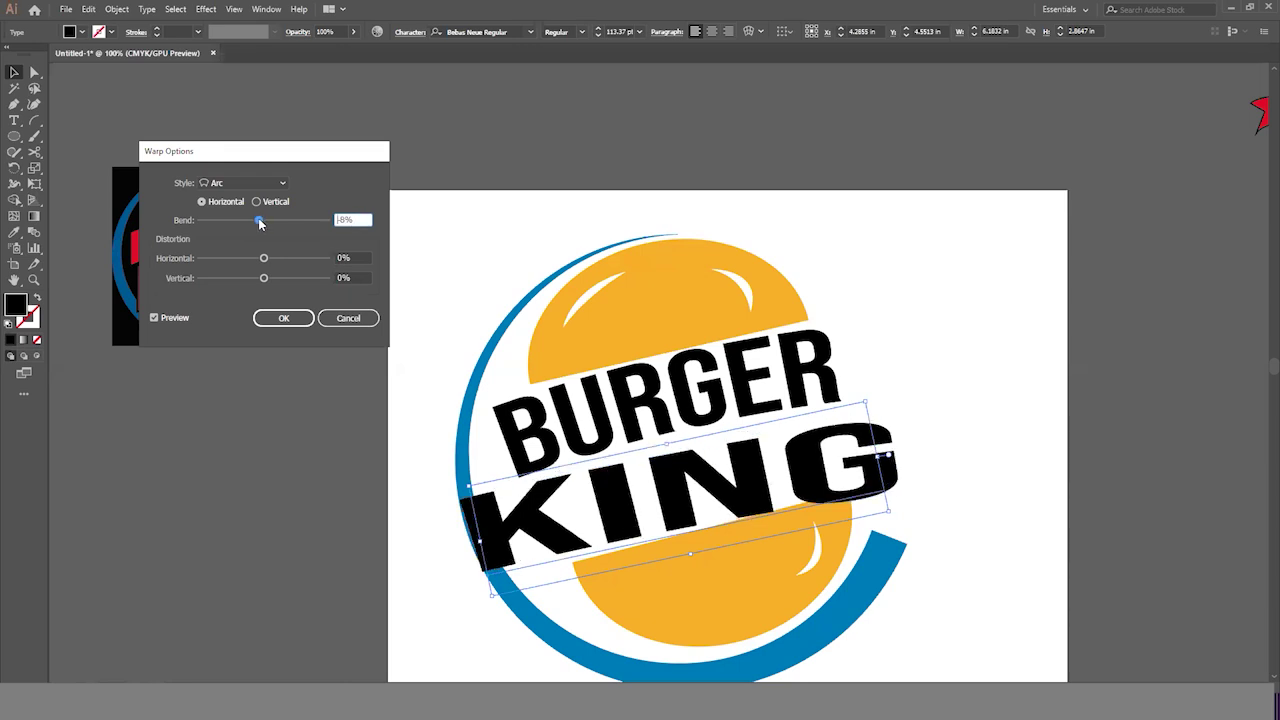
left_click(349, 318)
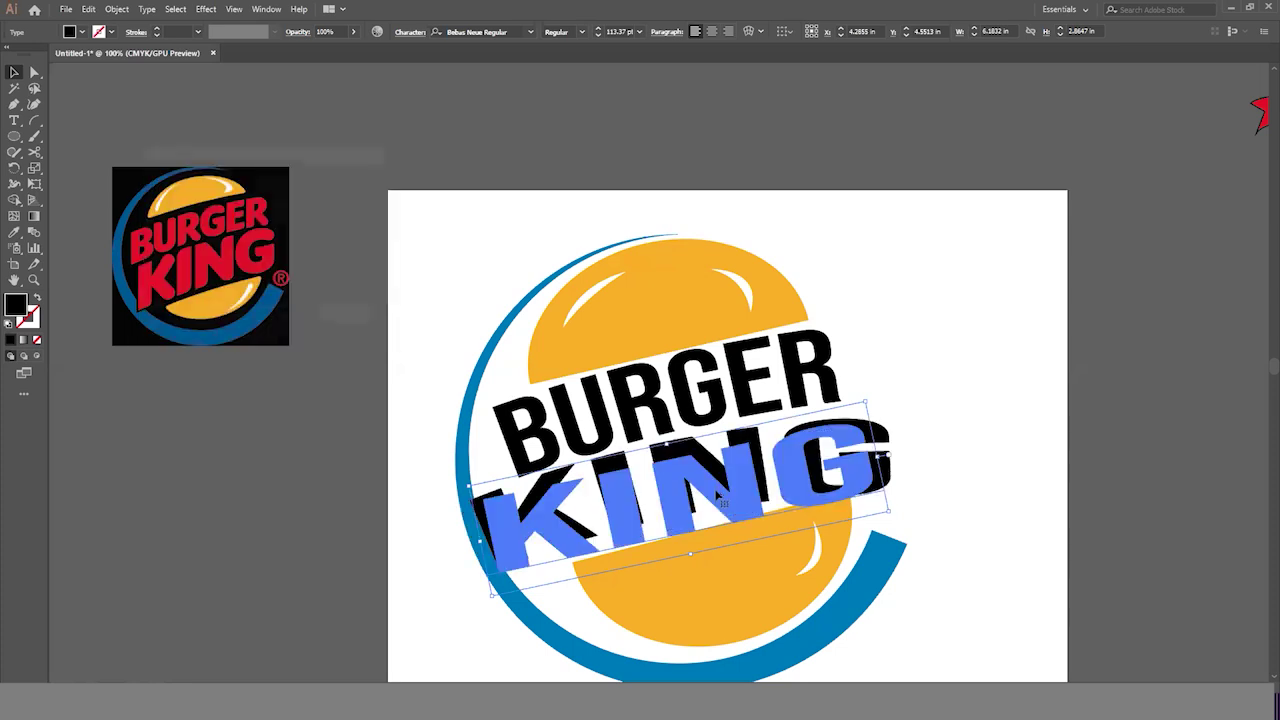
Delete the warped KING text and create a new, unwarped text reading KING below the reference image.
key("Delete")
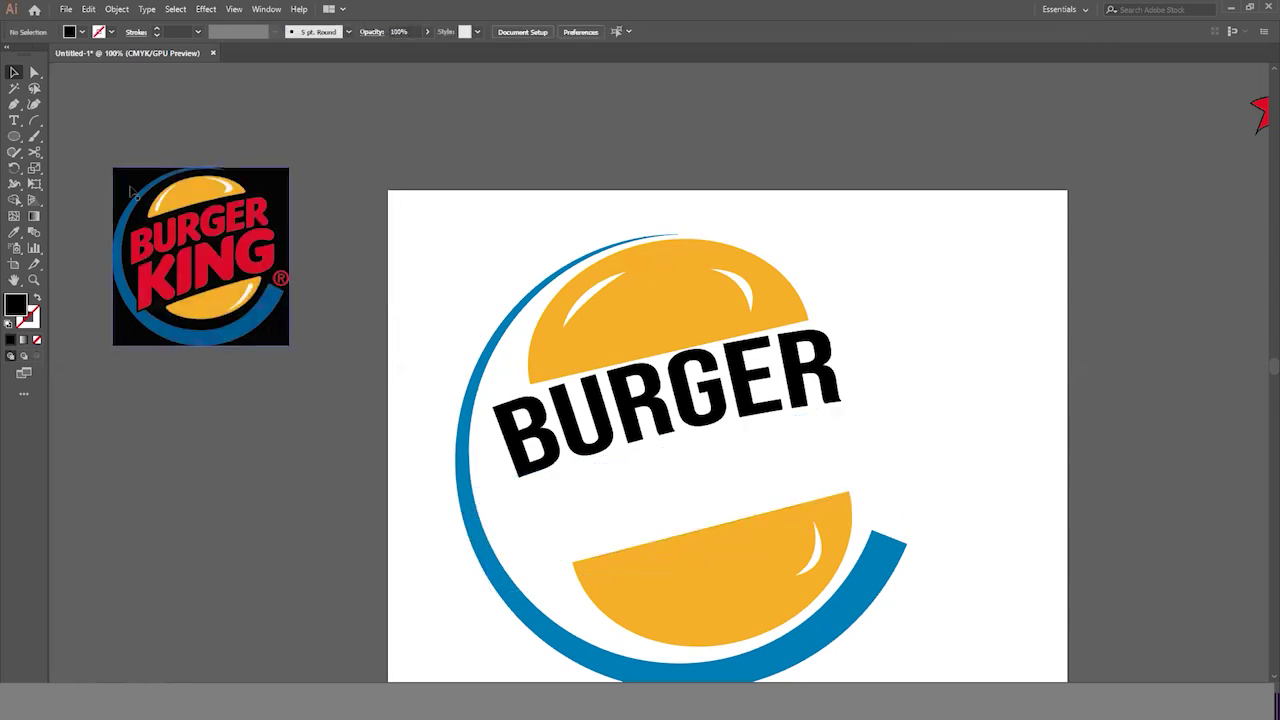
left_click(14, 120)
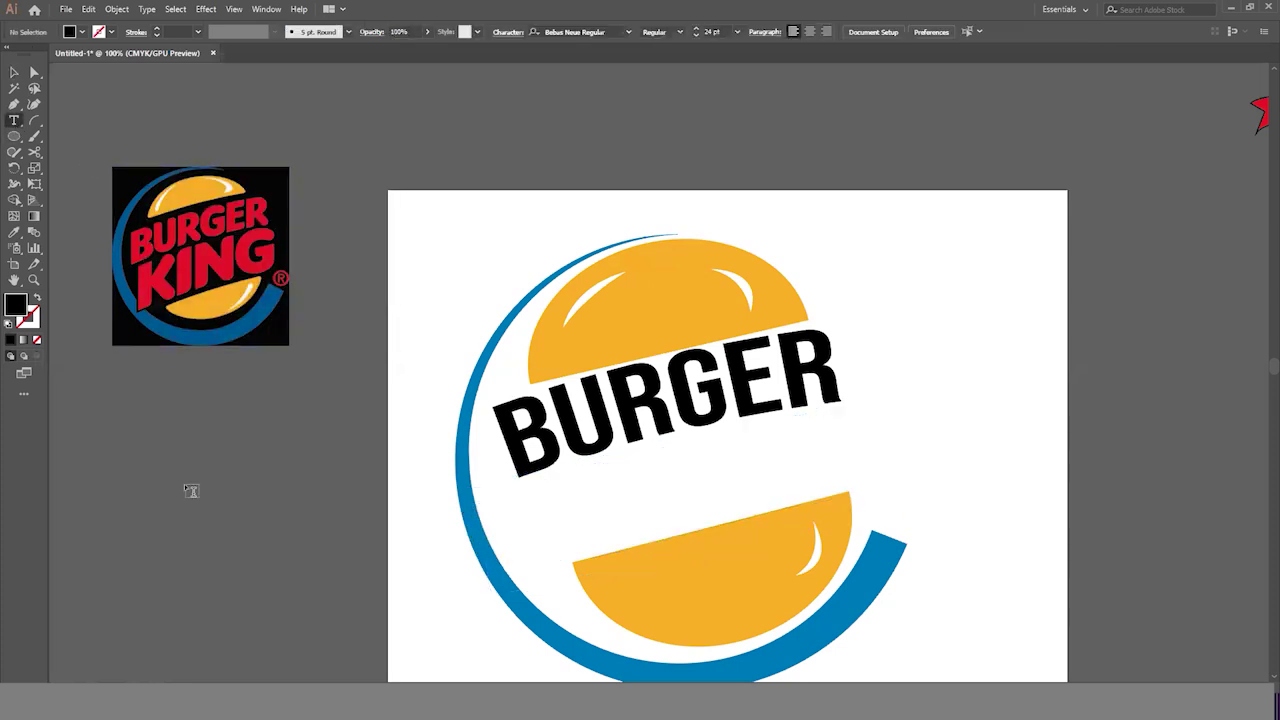
left_click(184, 483)
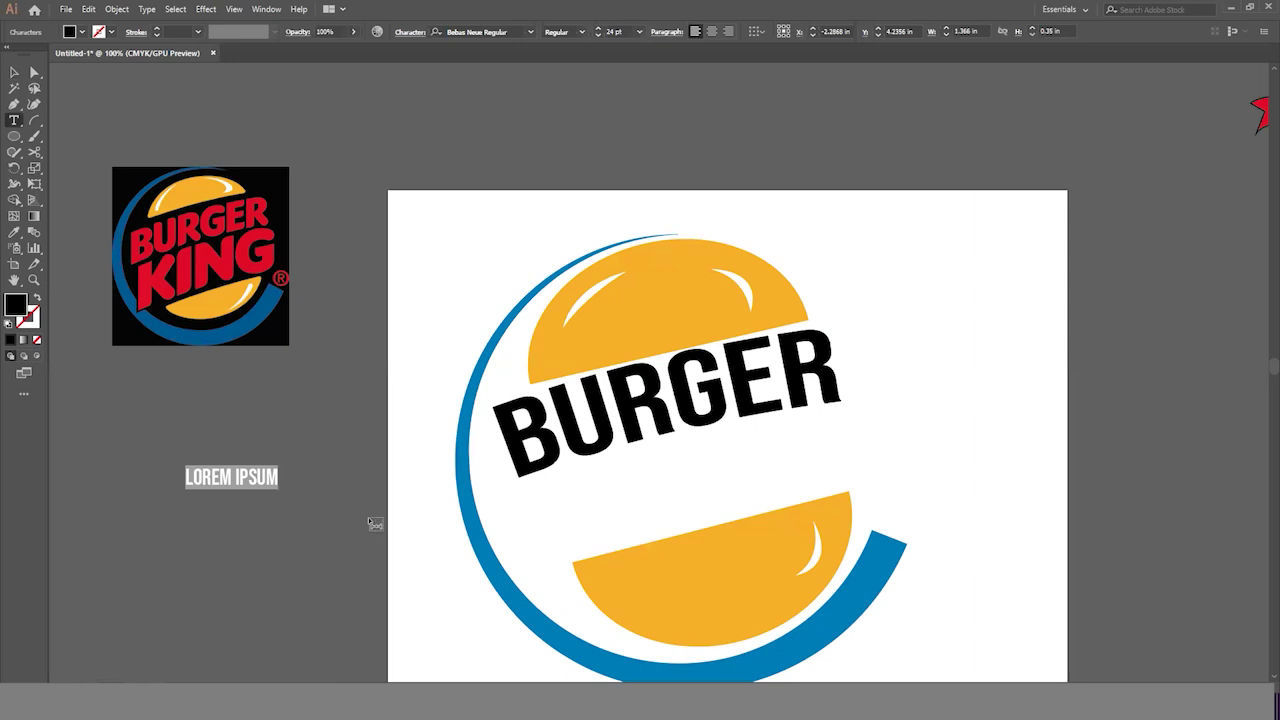
type("KING")
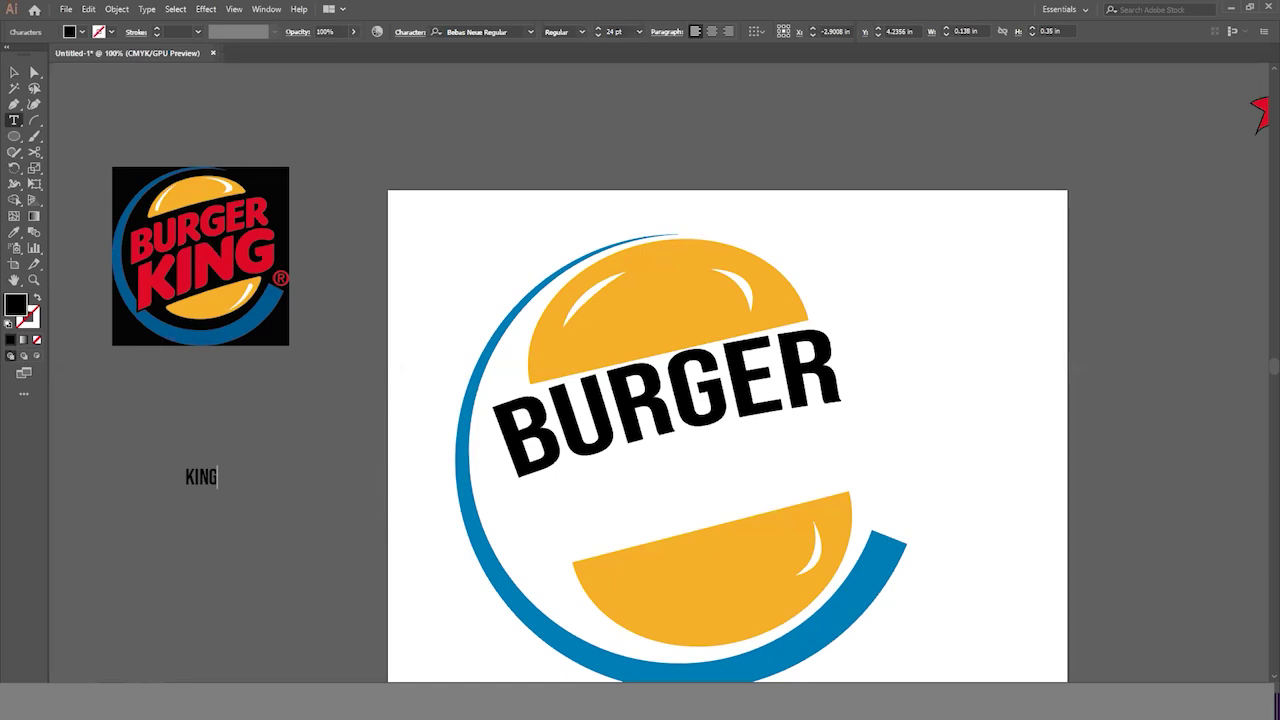
Enlarge the new KING text to about 3.58 in wide and flatten it to about 2.1 in high.
left_click(14, 72)
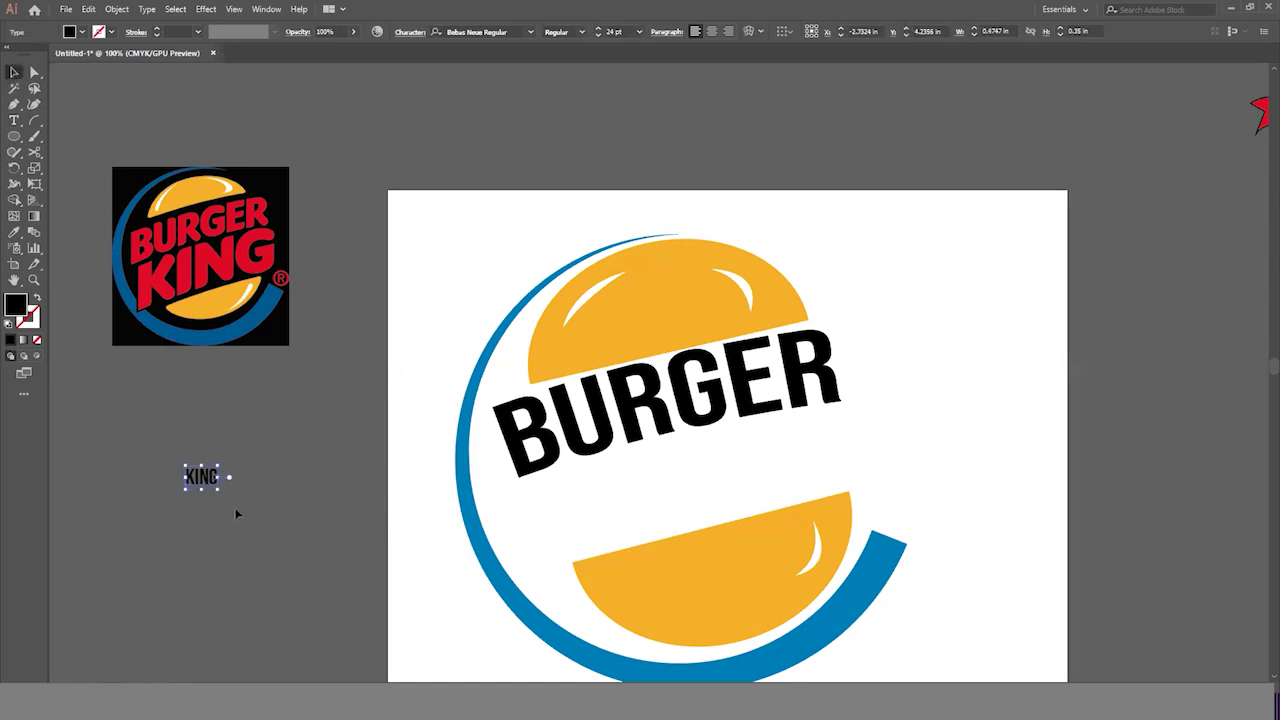
left_click_drag(221, 489, 322, 566)
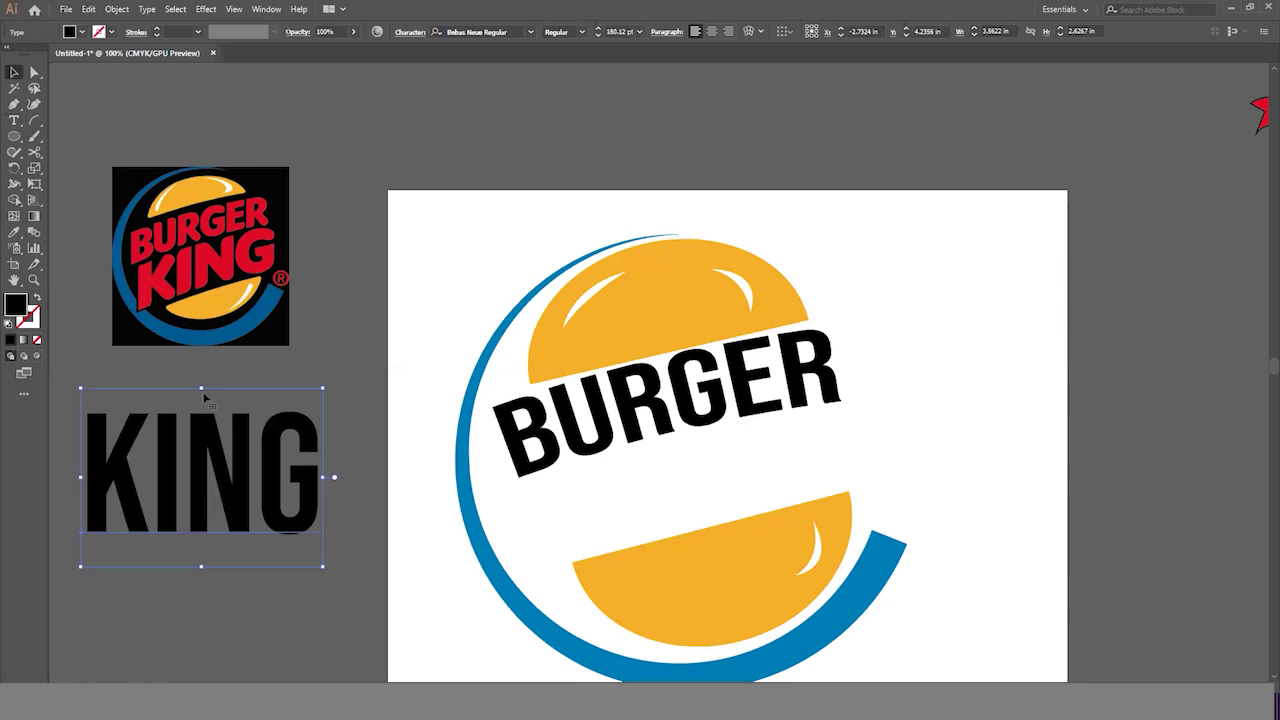
left_click_drag(201, 389, 226, 427)
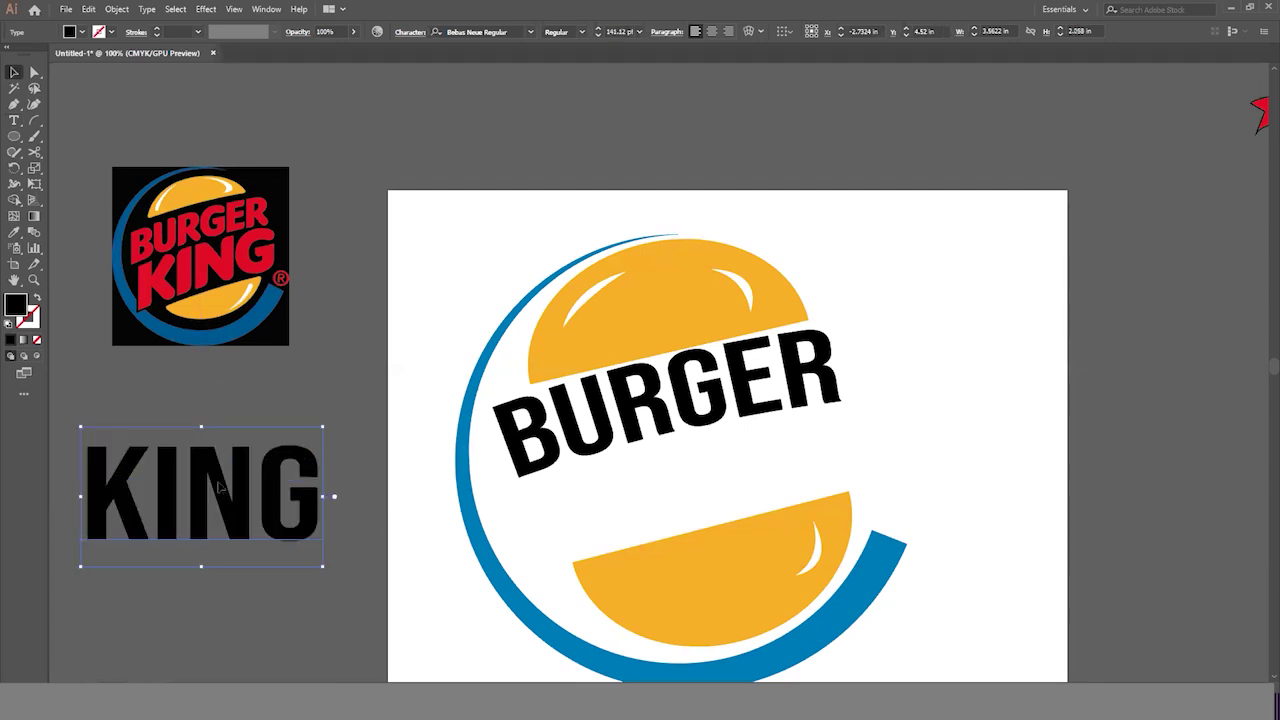
Place the new KING text below BURGER in the logo and rotate it to follow BURGER's upward slope.
left_click_drag(264, 496, 679, 514)
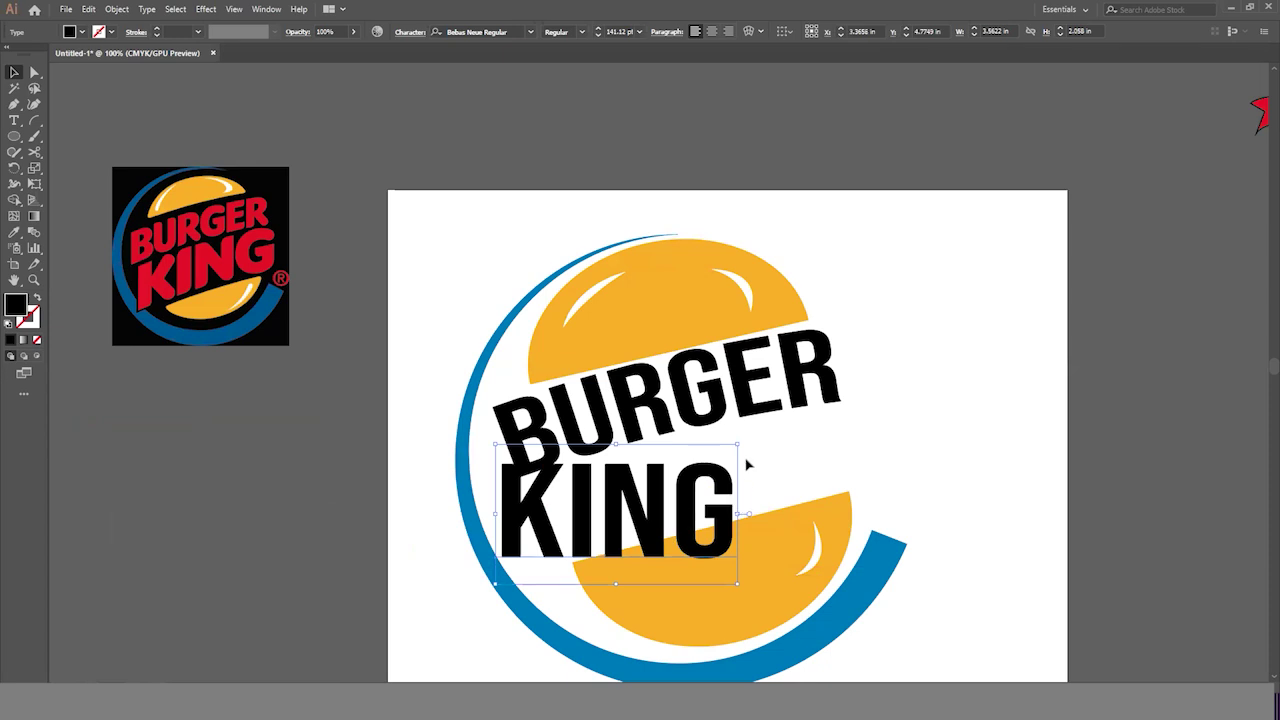
left_click_drag(743, 451, 755, 416)
left_click_drag(710, 488, 742, 478)
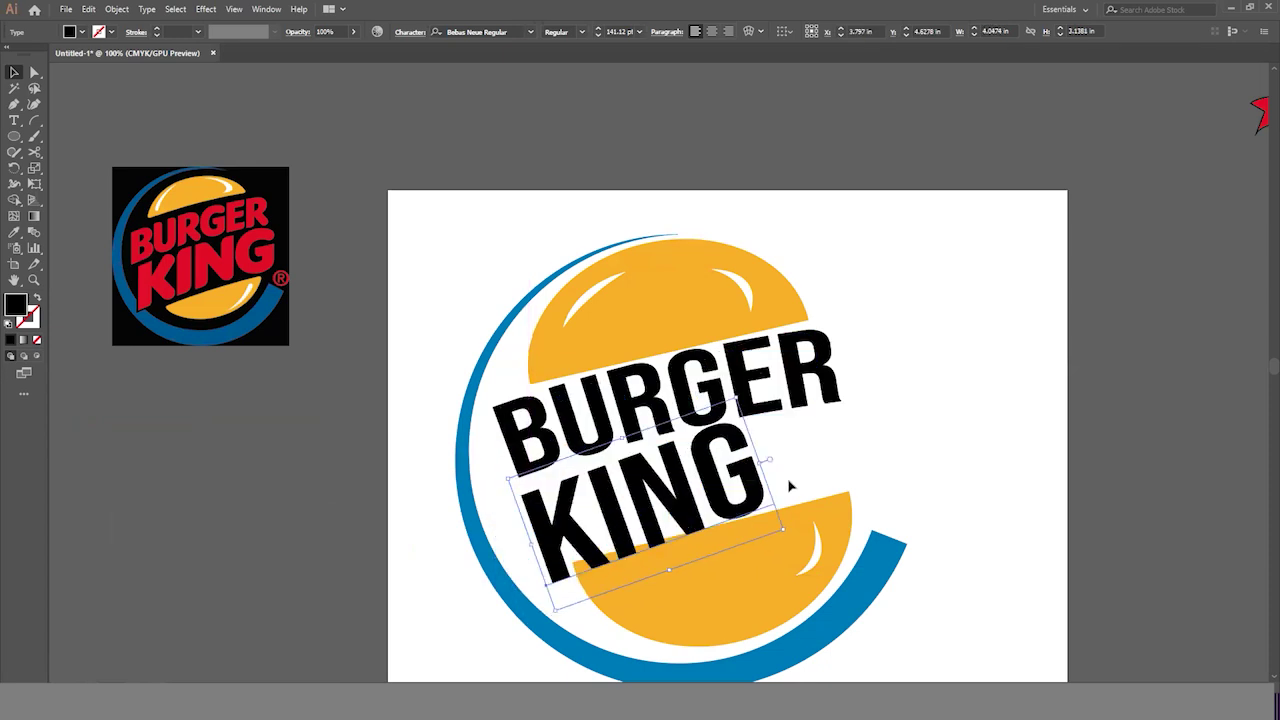
left_click_drag(731, 388, 735, 391)
left_click_drag(748, 472, 771, 456)
left_click_drag(806, 528, 789, 523)
Fit the tilted KING text between BURGER and the lower bun, stretching it on both sides to about 6.61 in wide.
left_click_drag(681, 409, 737, 382)
left_click_drag(682, 457, 733, 450)
key("ctrl+h")
left_click(697, 488)
left_click_drag(559, 521, 478, 534)
left_click_drag(770, 466, 900, 440)
key("Return")
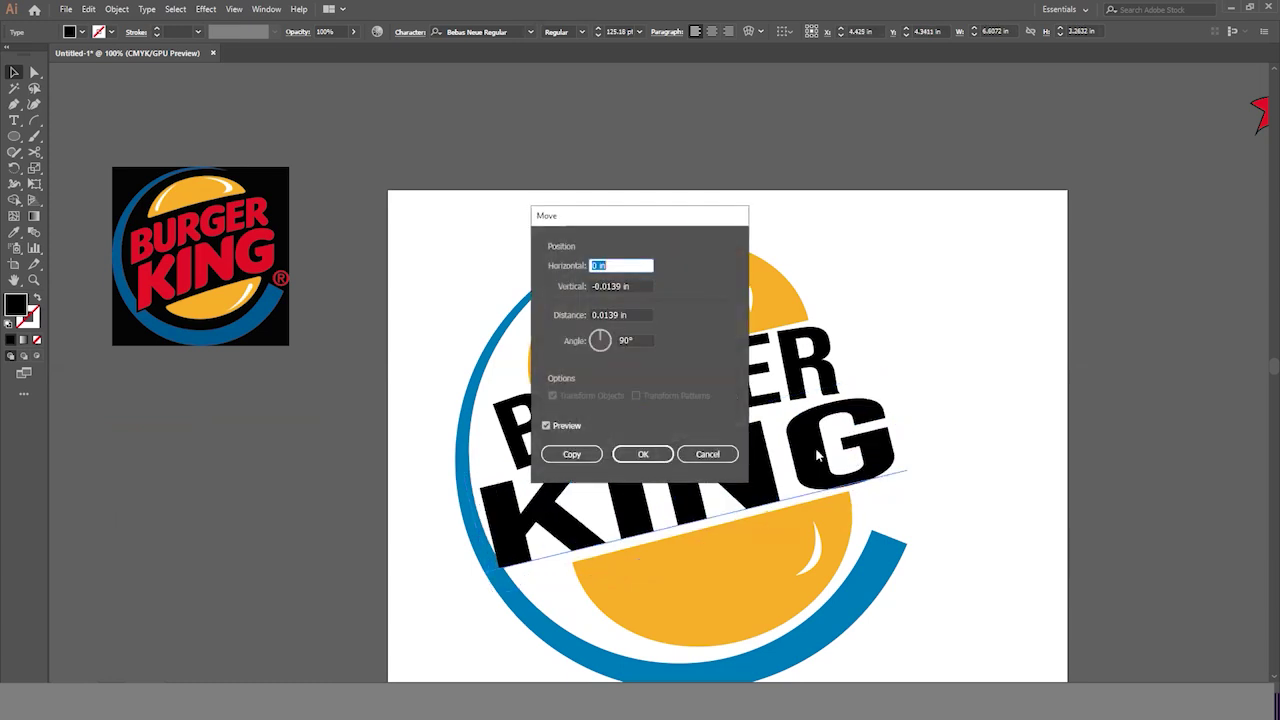
left_click(643, 454)
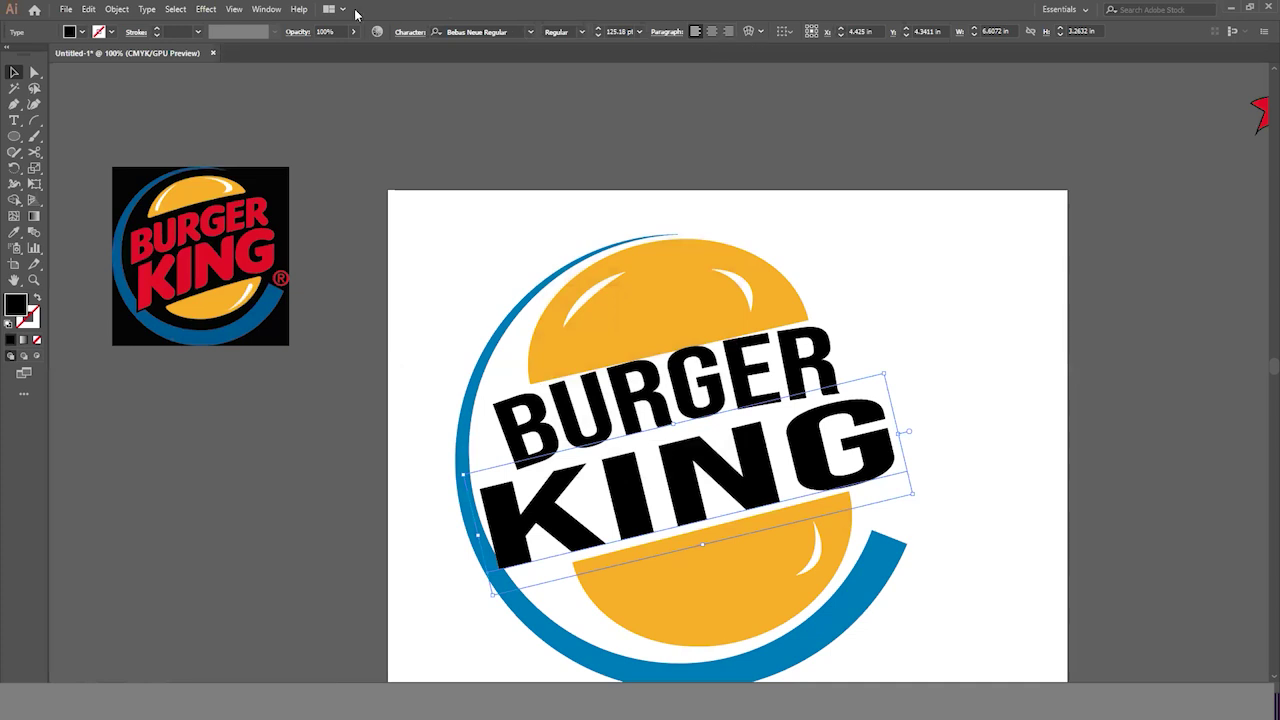
left_click(279, 10)
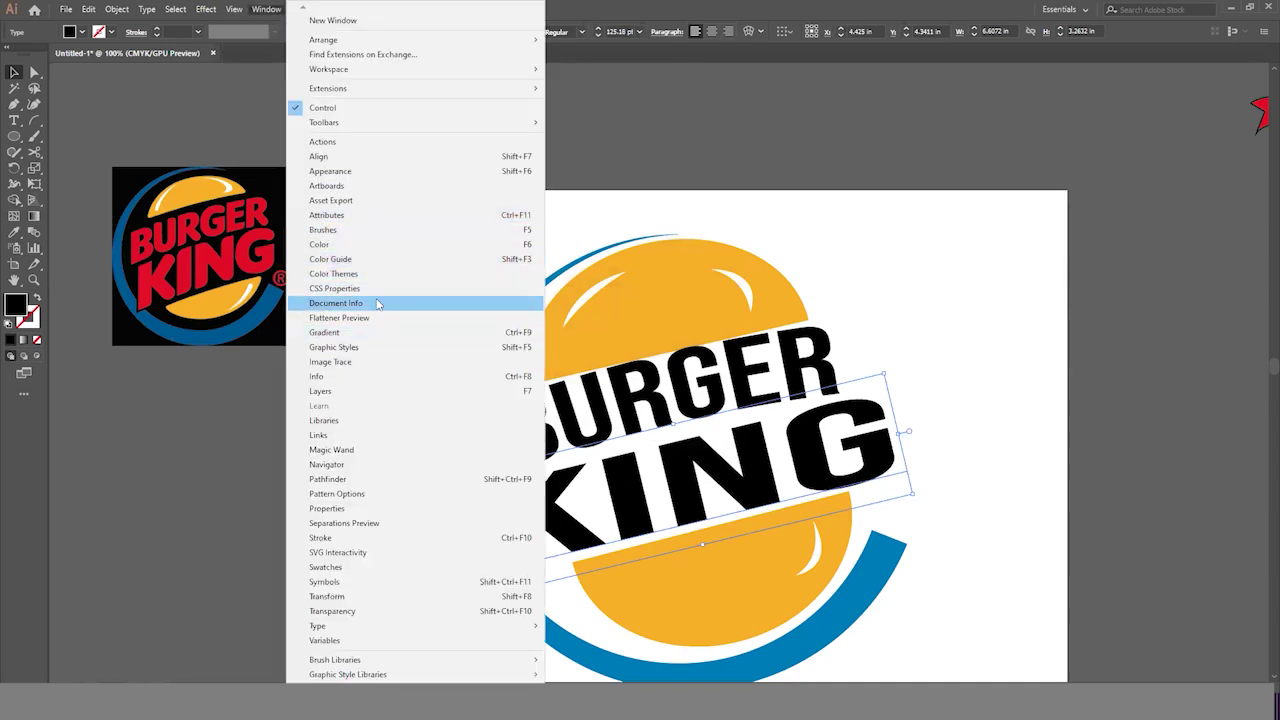
left_click(590, 172)
left_click(590, 172)
left_click(14, 120)
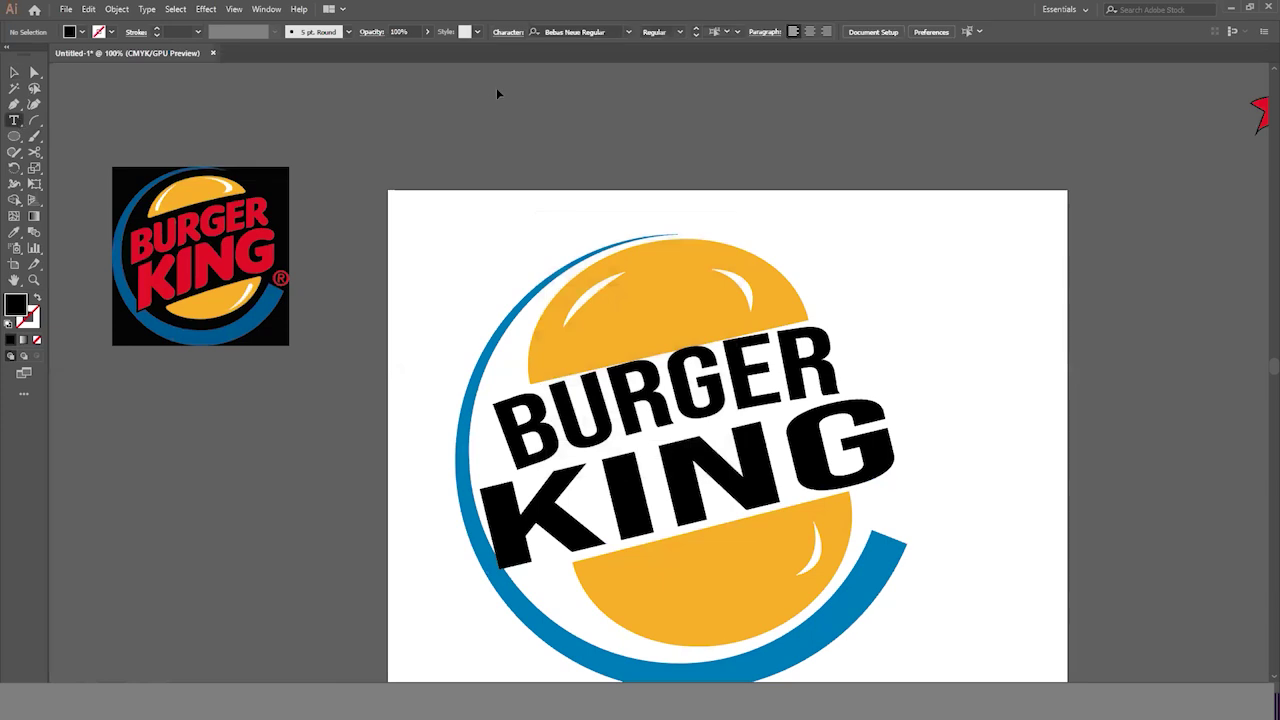
left_click(507, 33)
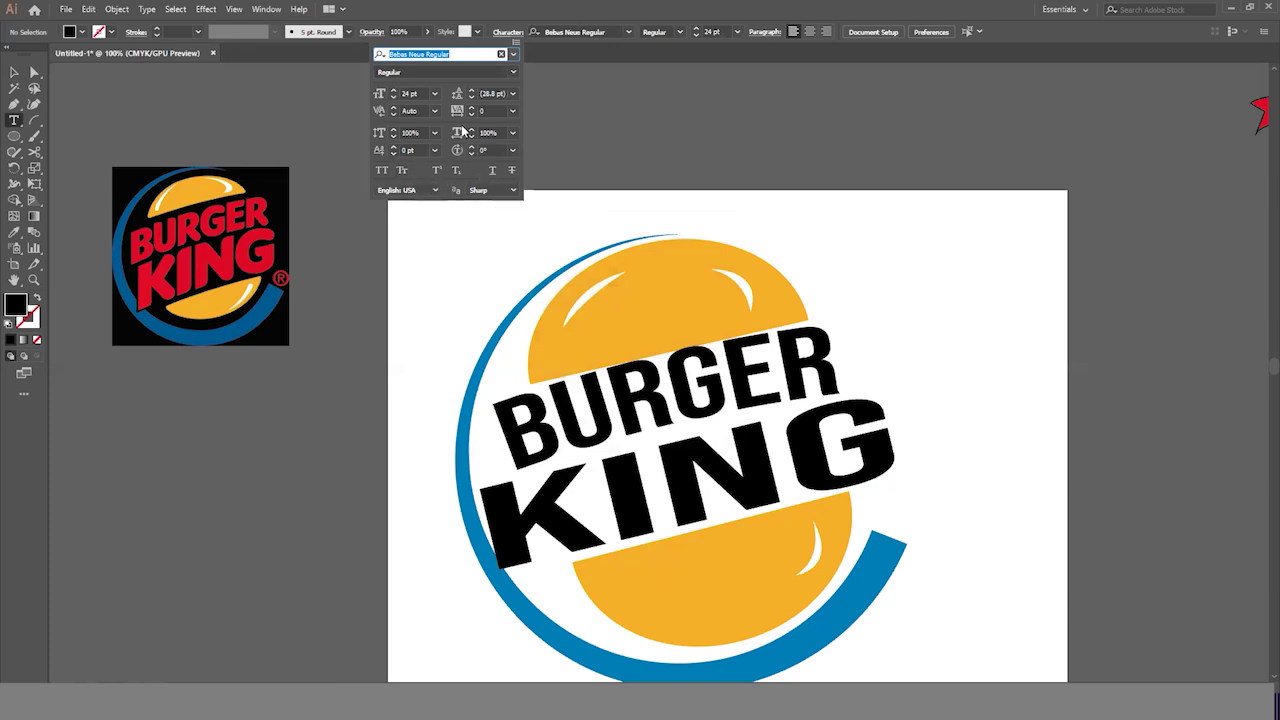
left_click(360, 230, "ctrl")
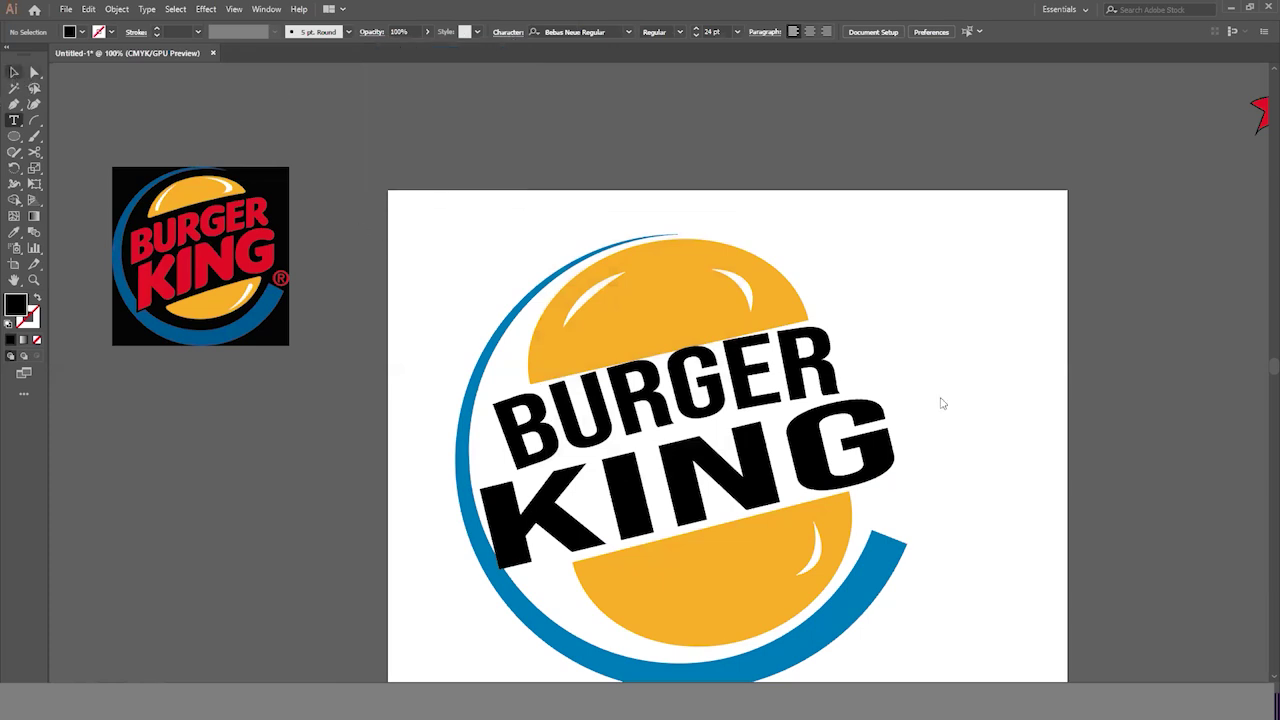
left_click_drag(383, 240, 828, 465)
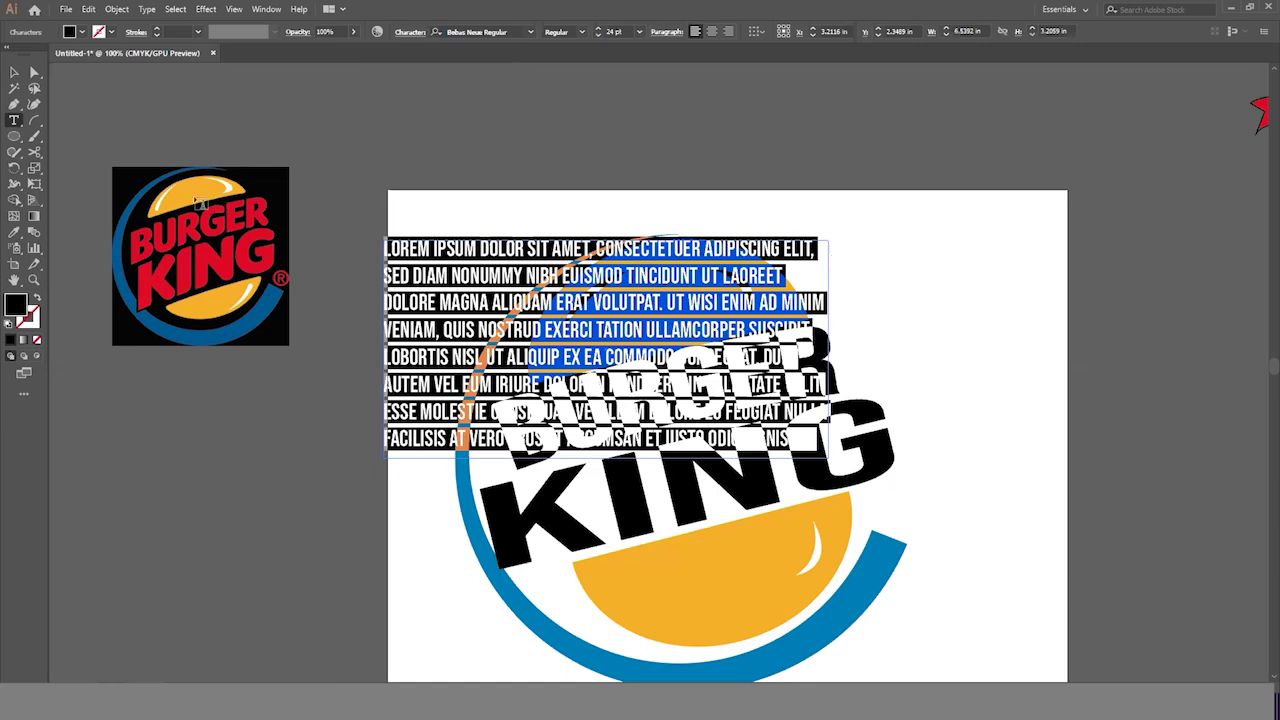
key("Escape")
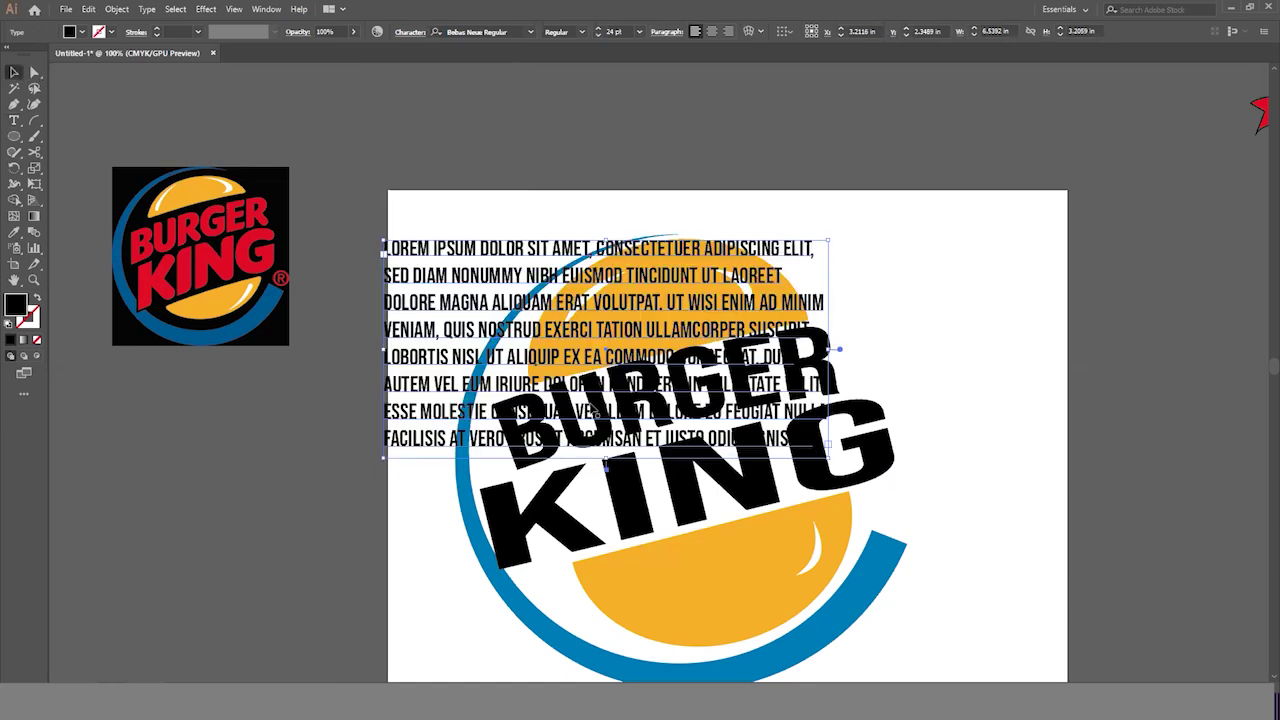
key("Delete")
Nudge the KING text slightly to the right and down, and convert it to outlines.
left_click(757, 490)
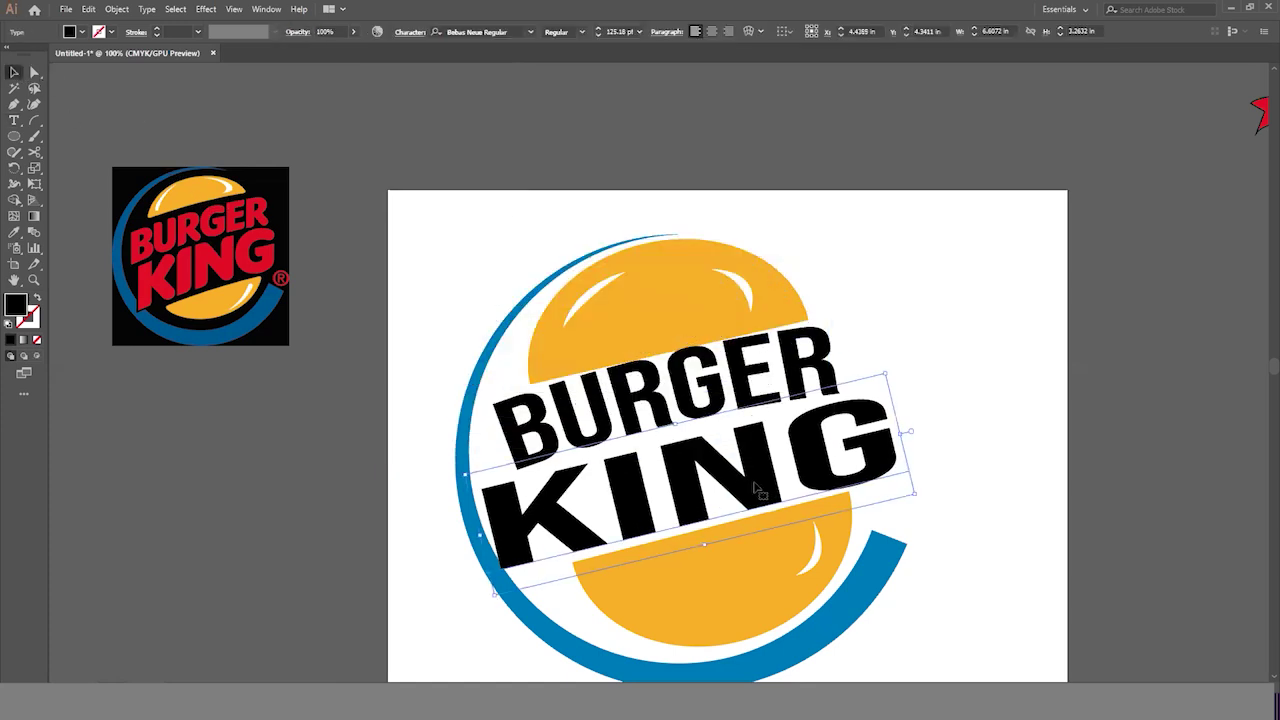
left_click(868, 392)
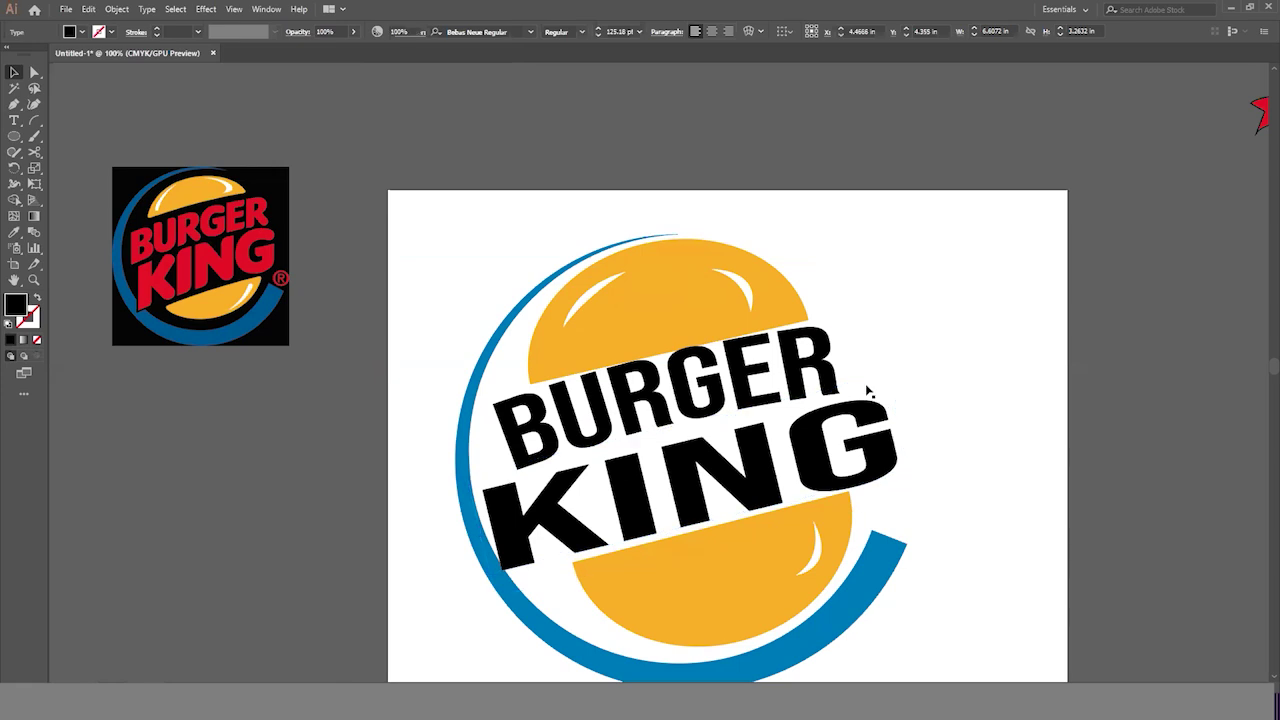
scroll(651, 452, "up", 1)
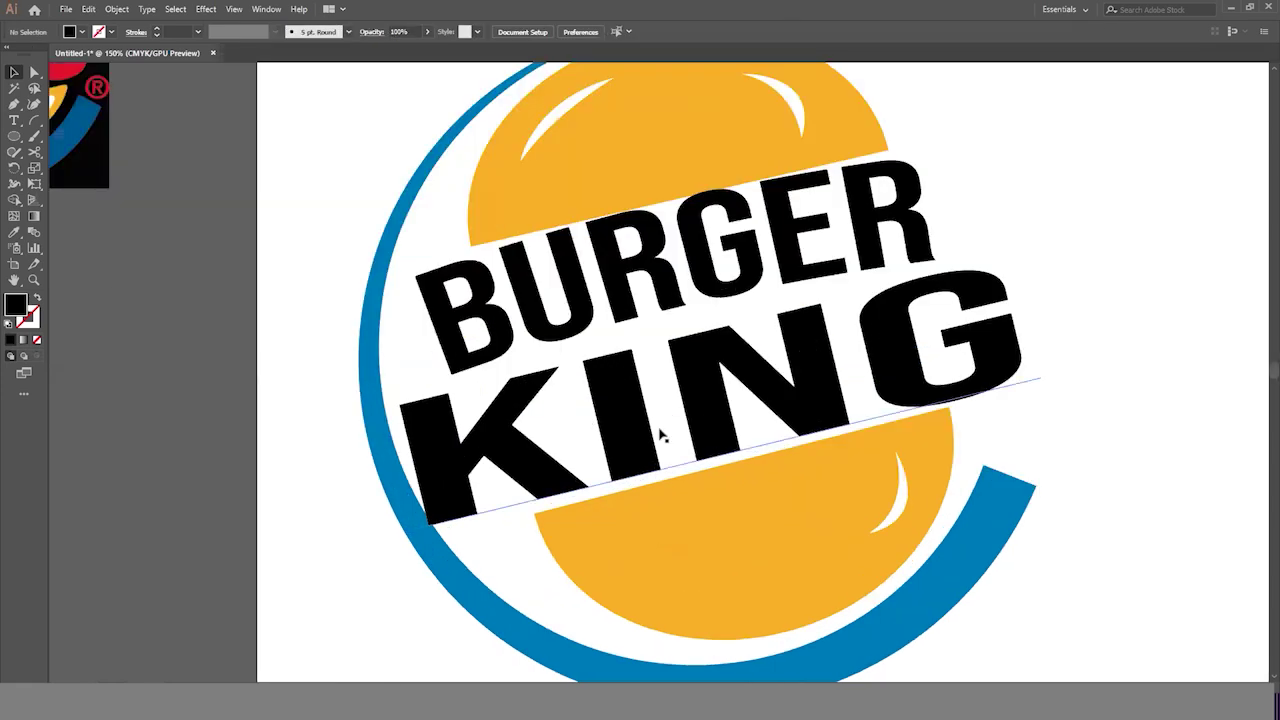
right_click(698, 396)
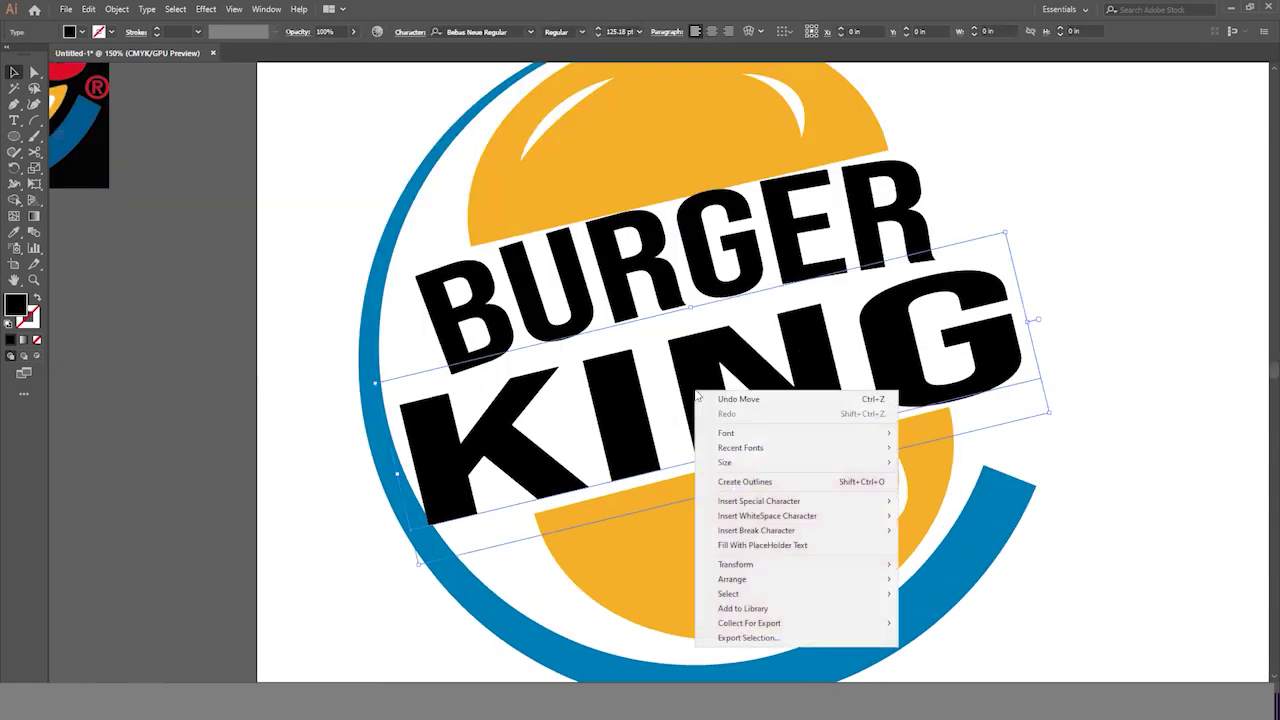
left_click(745, 482)
Ungroup the outlined KING lettering into separate letters.
left_click(1130, 408)
left_click(452, 452)
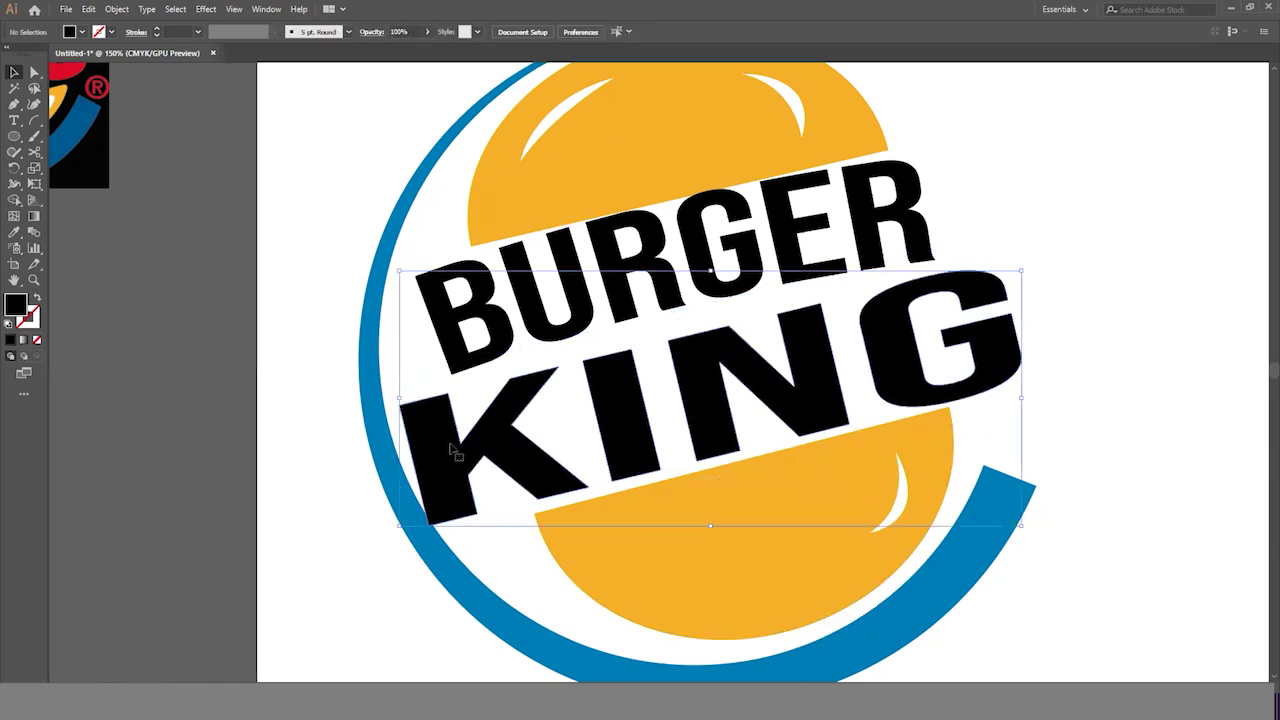
right_click(524, 436)
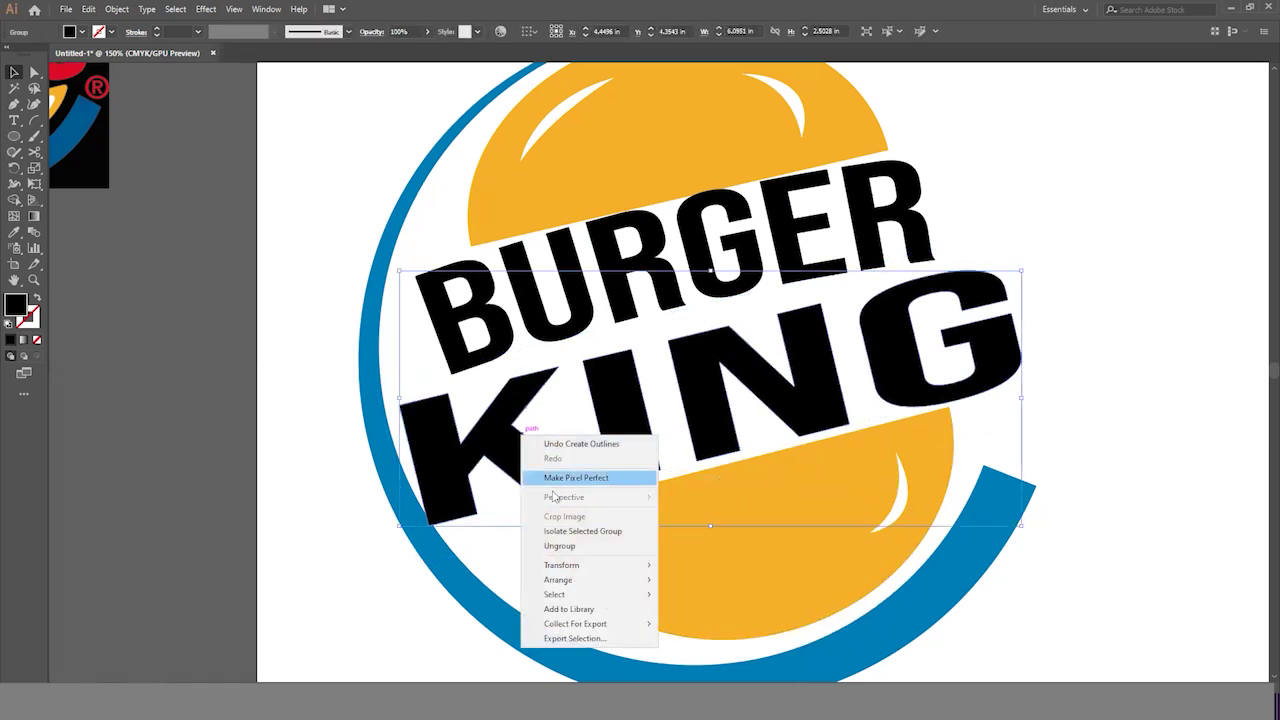
left_click(572, 546)
left_click(1074, 571)
Pull the lower-left anchor point of the letter K down to about X 1.71 in, Y 5.73 in.
left_click(484, 447)
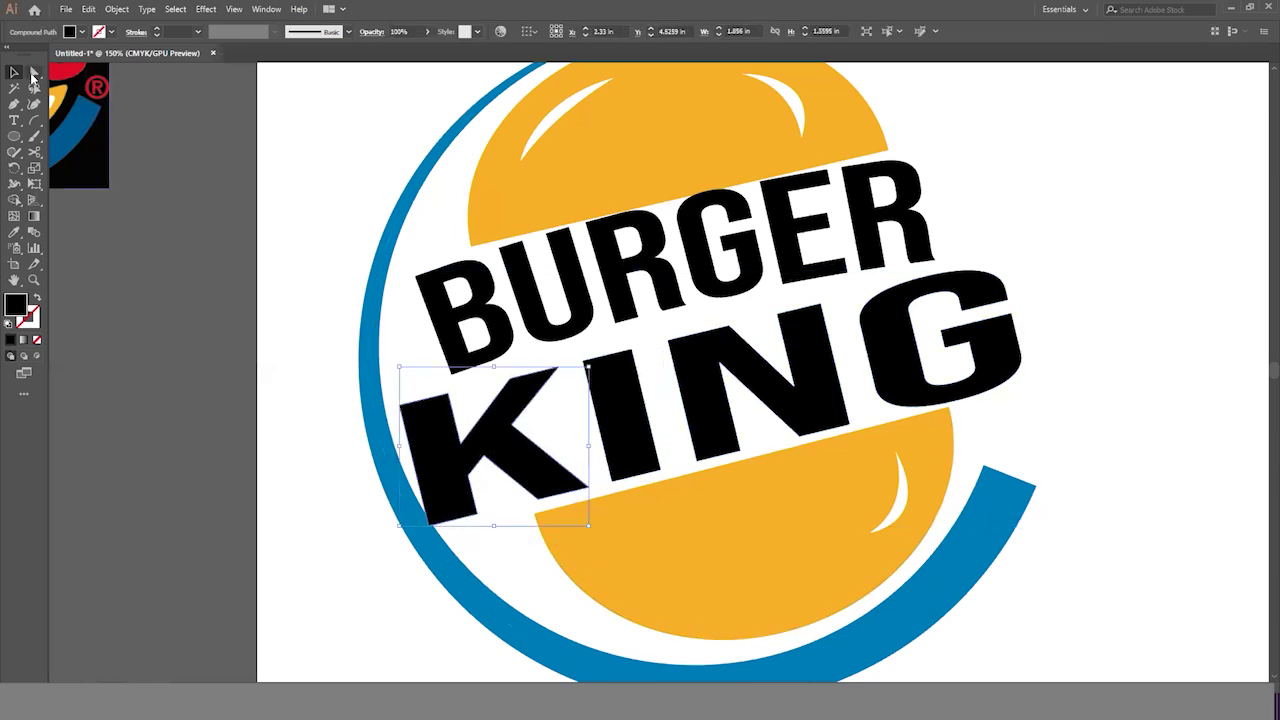
left_click(34, 72)
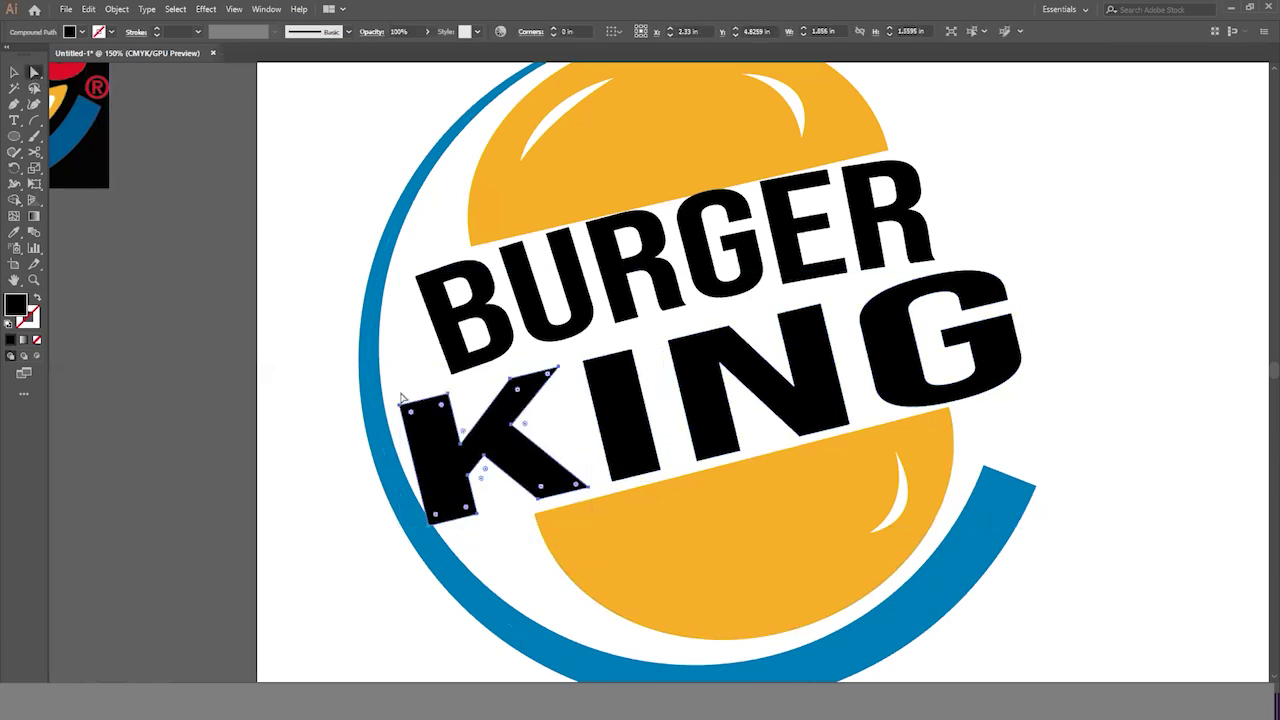
left_click(431, 529)
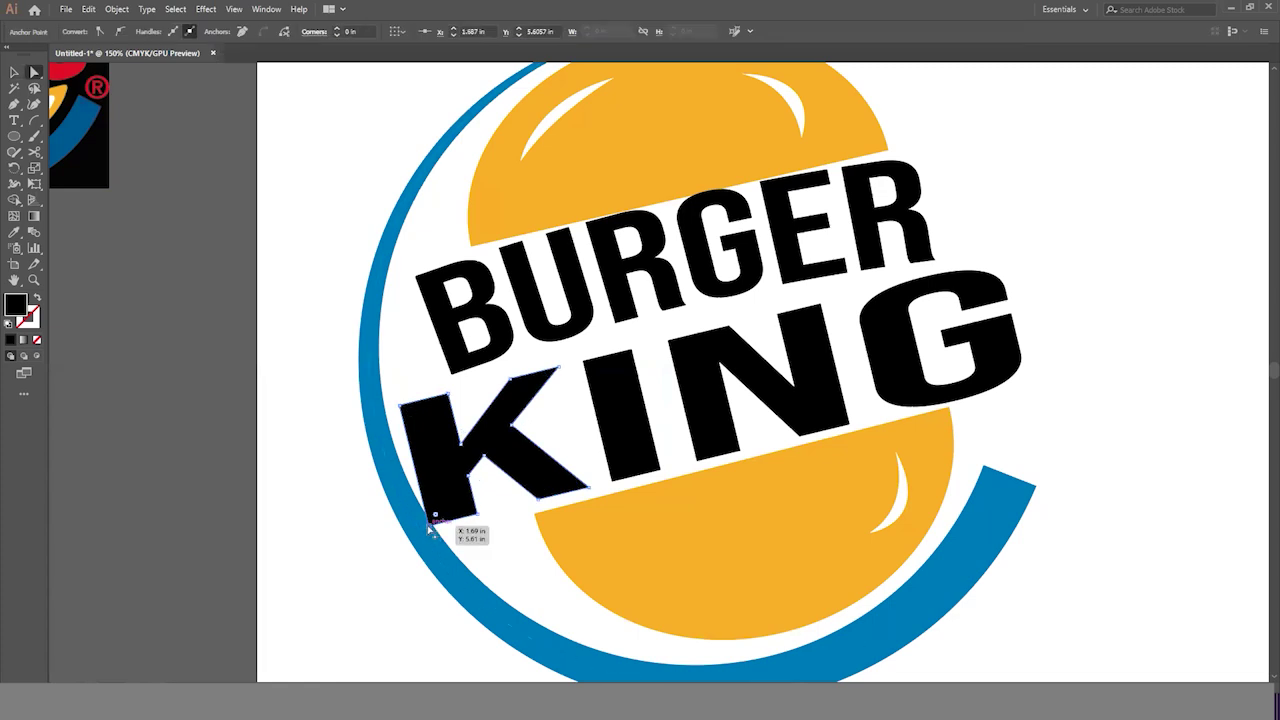
left_click_drag(428, 533, 434, 546)
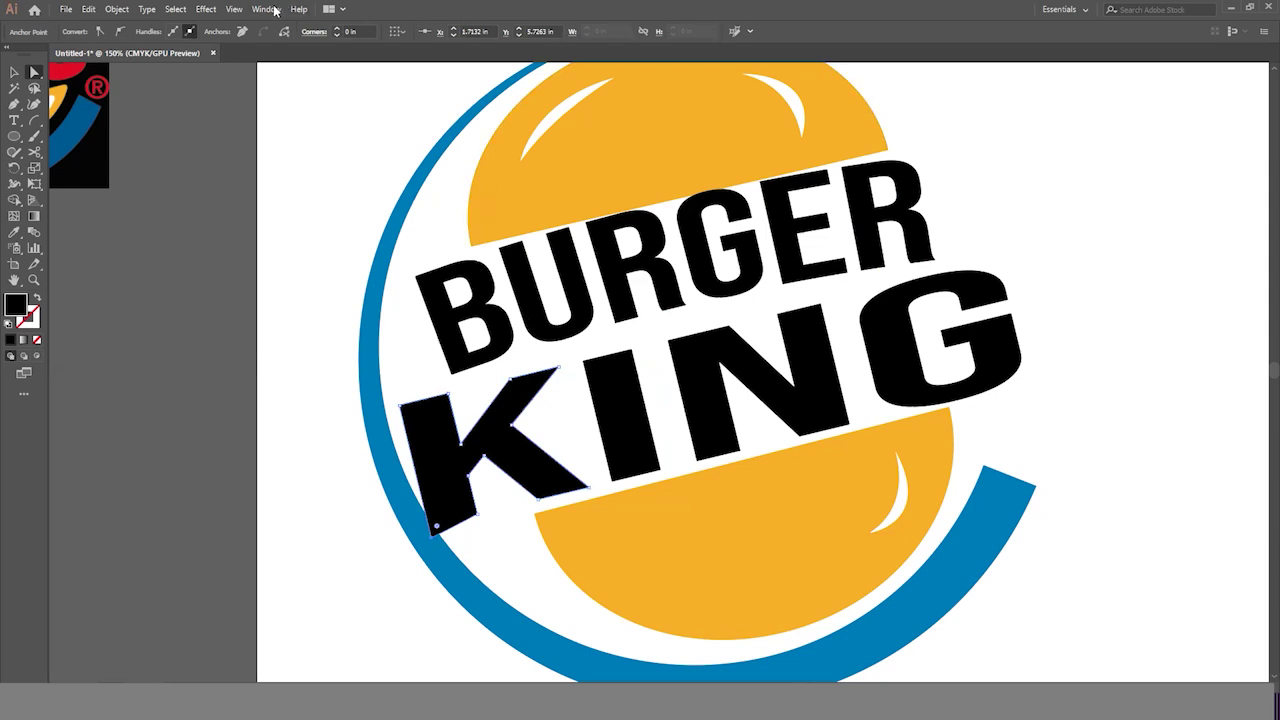
left_click(207, 8)
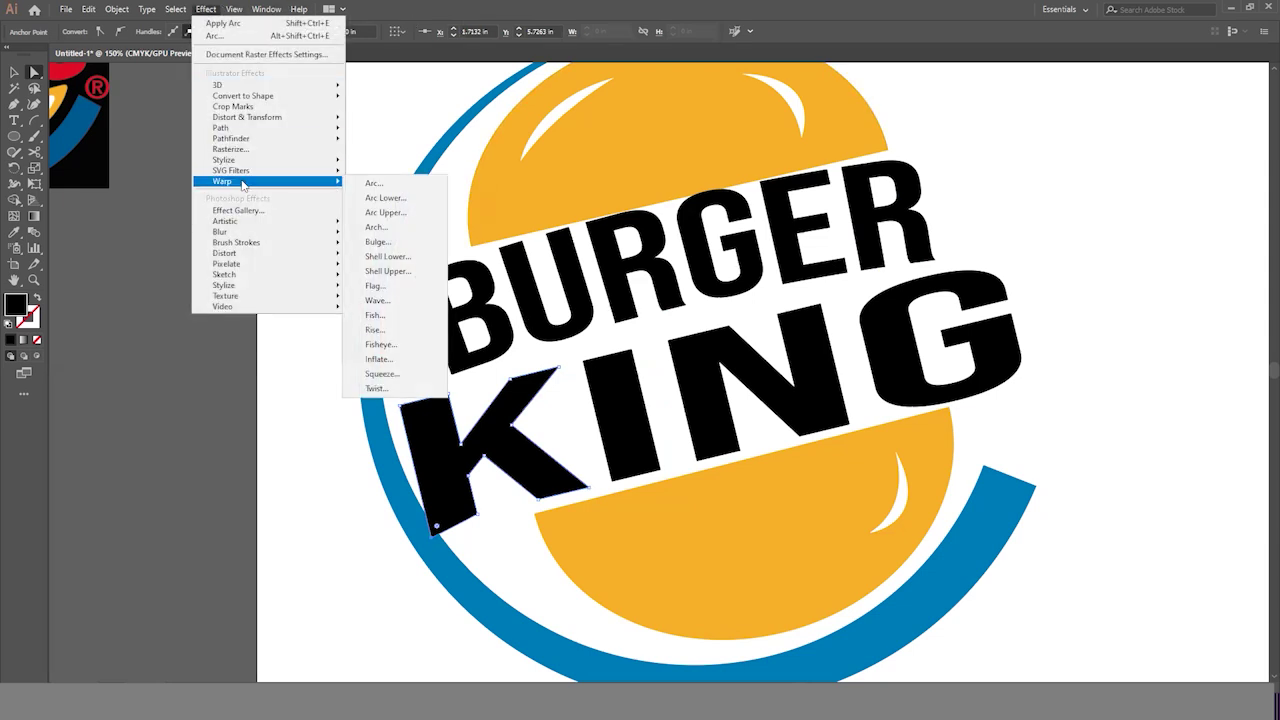
mouse_move(246, 162)
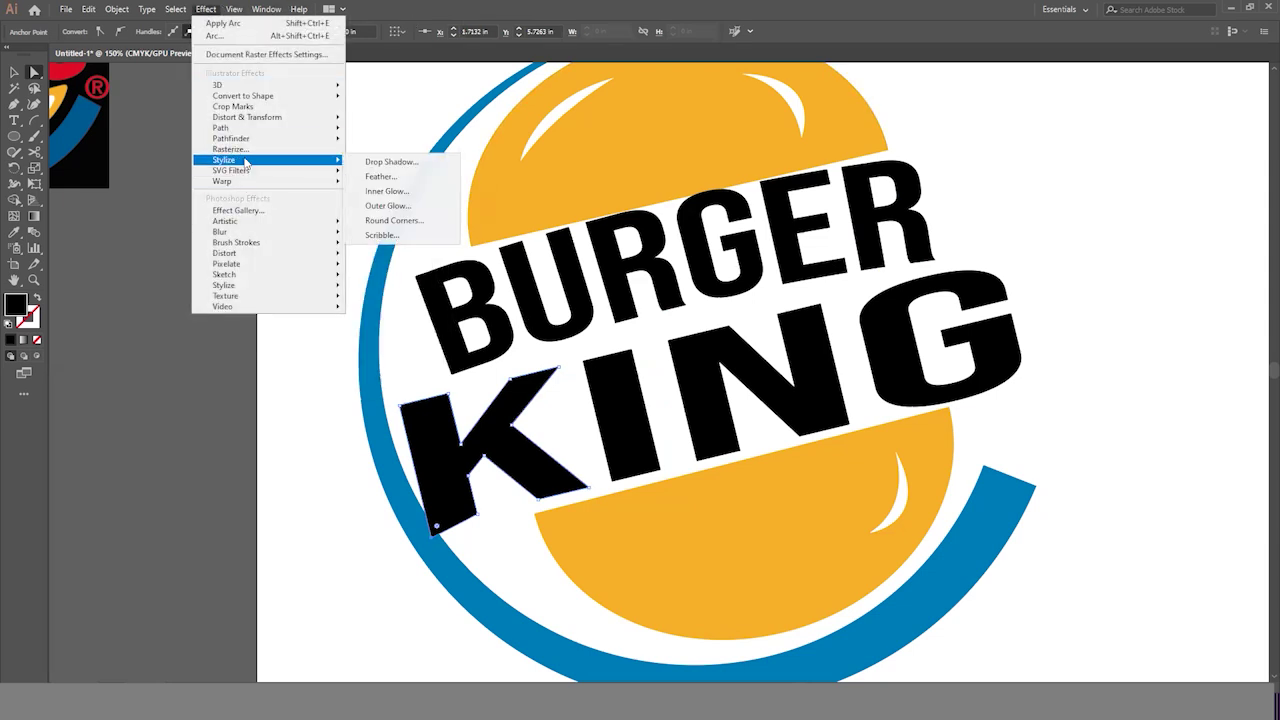
left_click(391, 222)
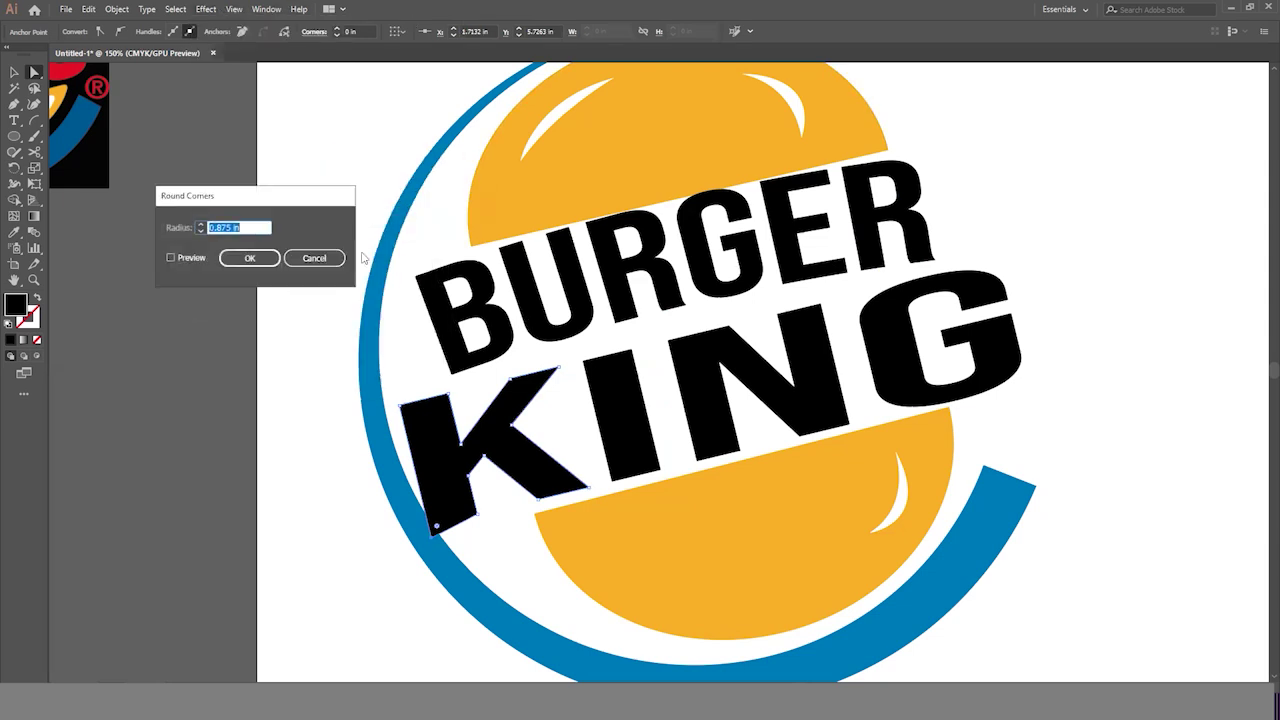
left_click(170, 258)
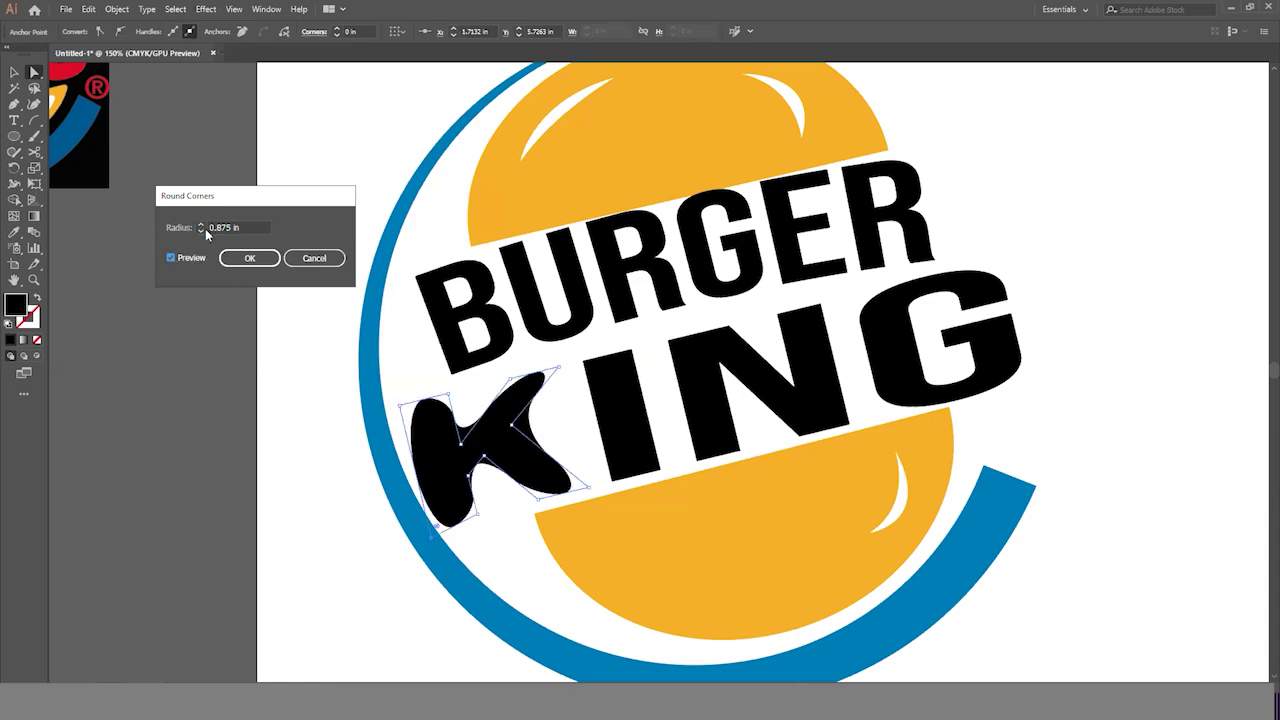
left_click(201, 230)
left_click(201, 230)
left_click(201, 230)
left_click(201, 230)
left_click(201, 229)
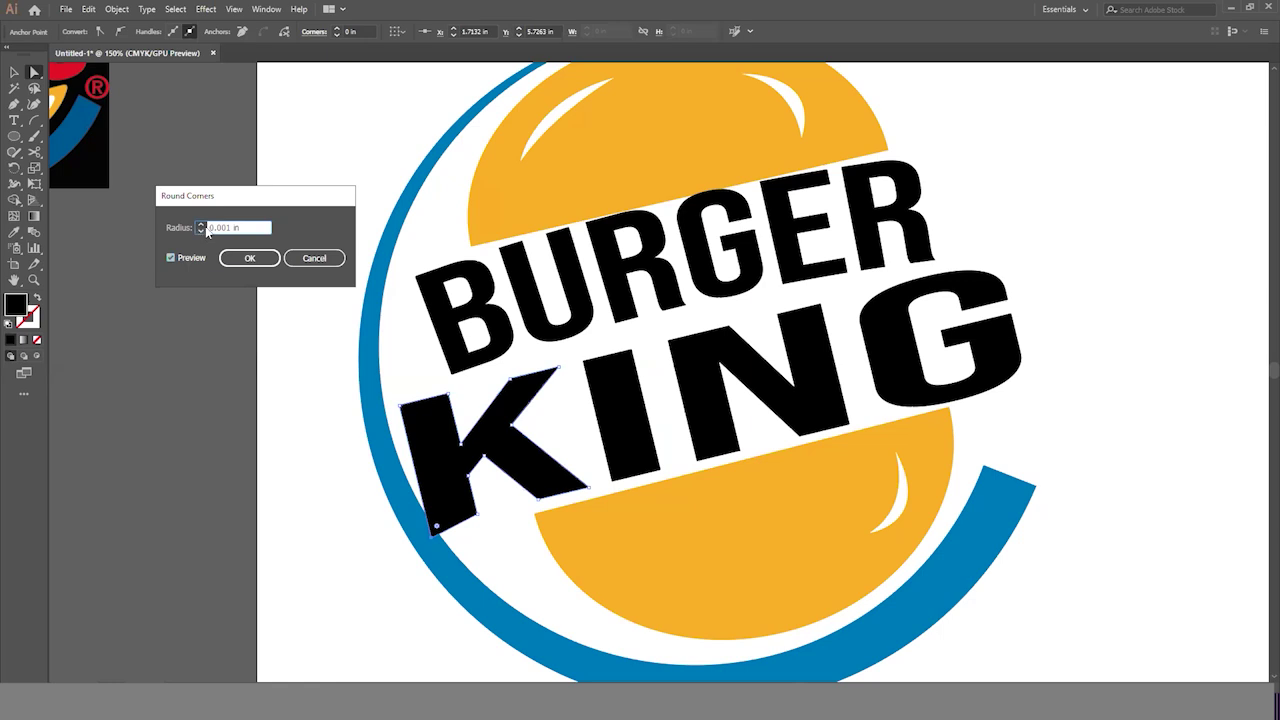
left_click(201, 226)
left_click(314, 258)
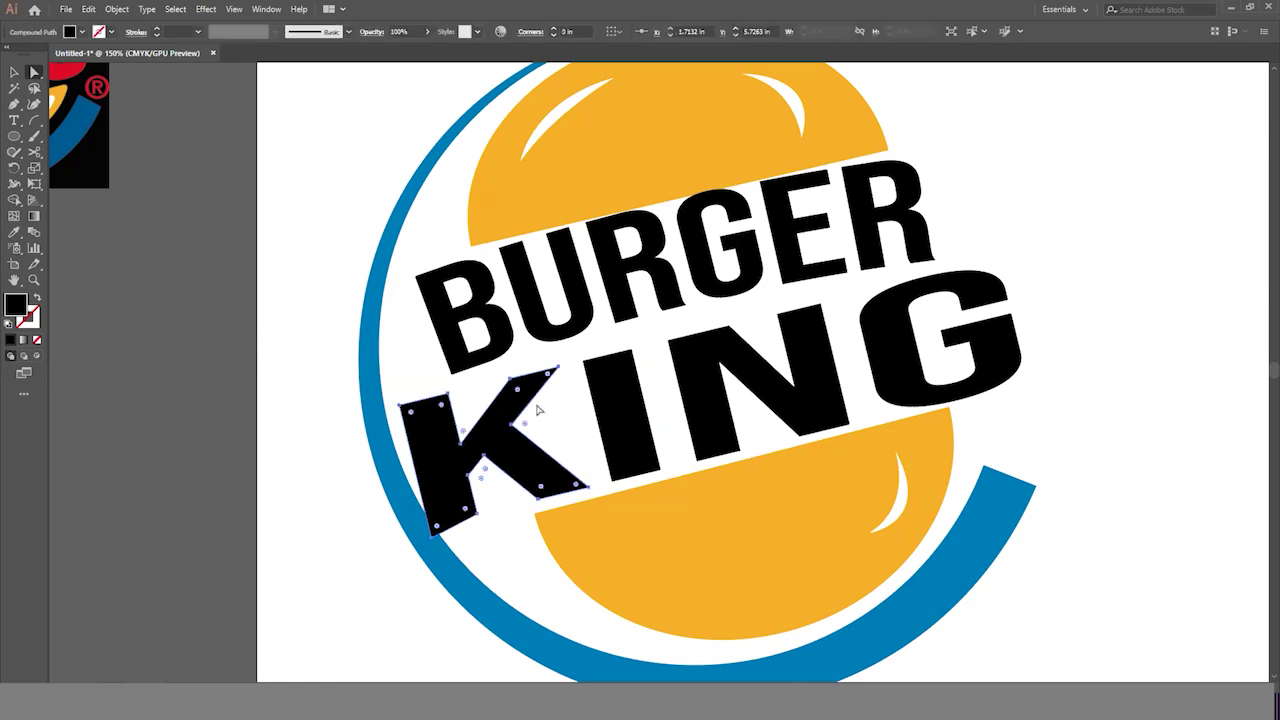
Try rounding all corners of the K at once by about 0.05 in.
left_click_drag(548, 375, 550, 386)
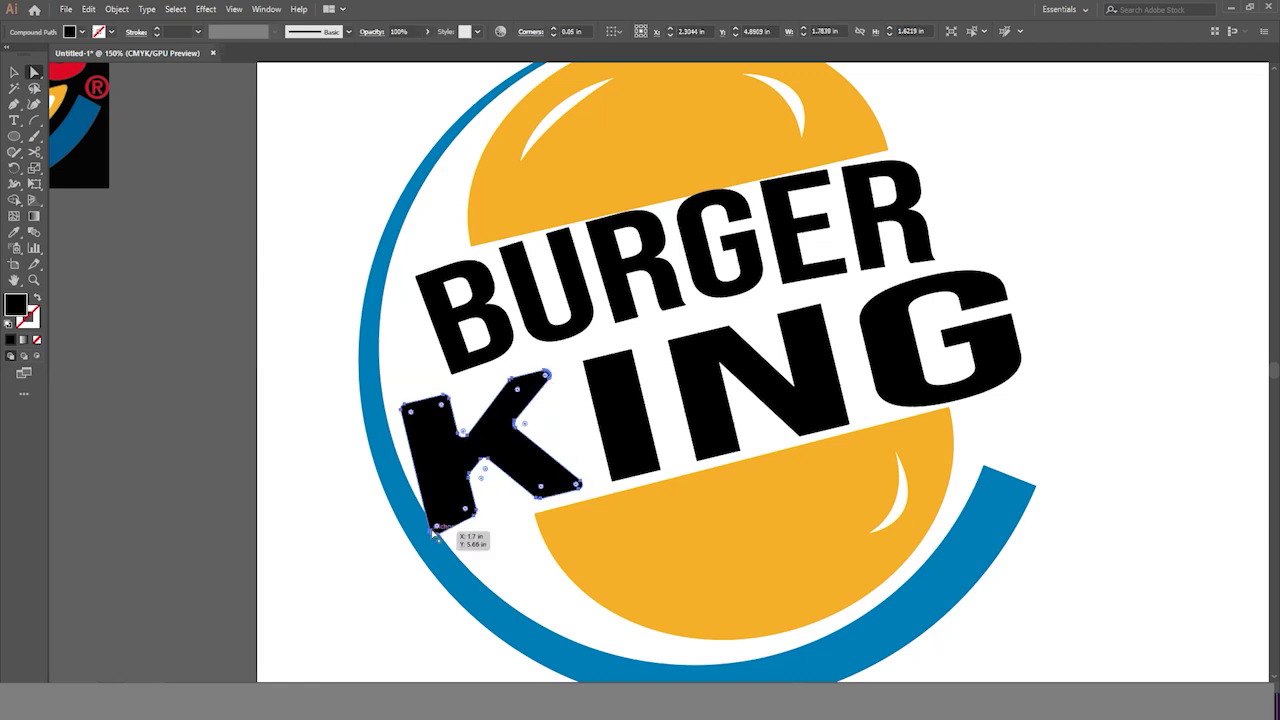
mouse_move(436, 536)
left_mouse_down()
mouse_move(457, 537)
mouse_move(458, 524)
left_mouse_up()
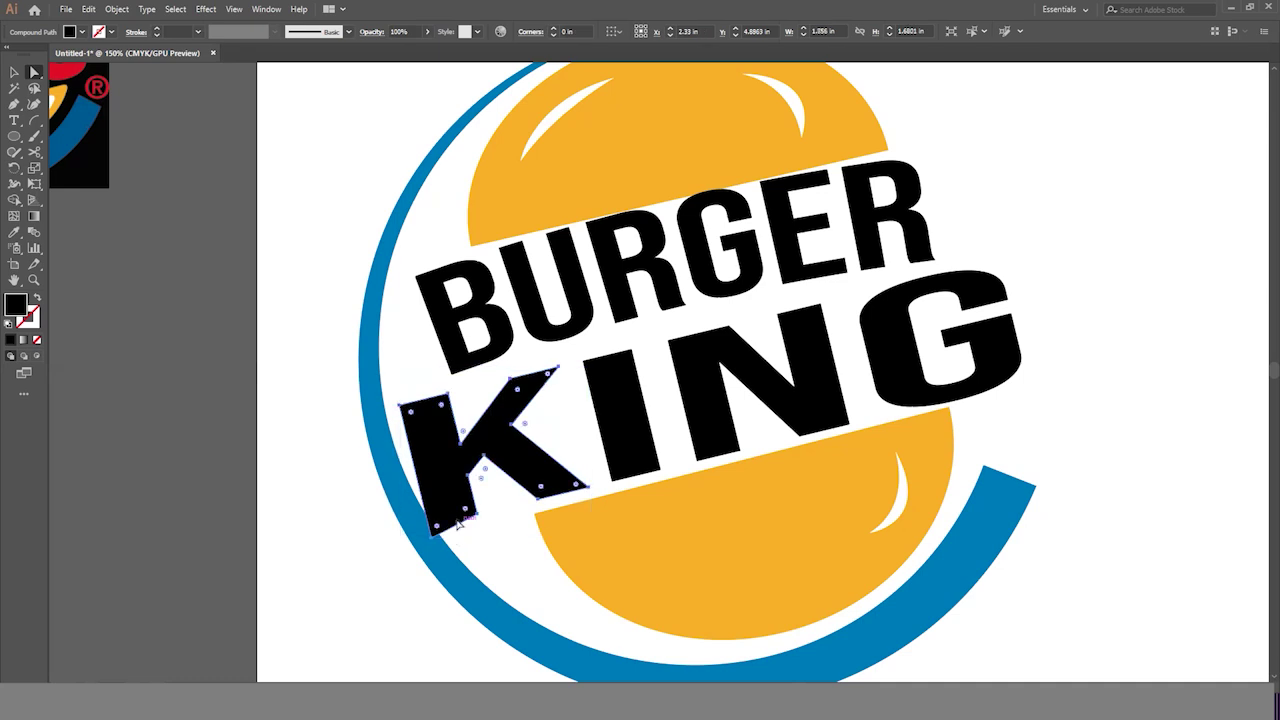
Round individual corners of the K: the arm's tip about 0.06 in, the leg's outer tip, and the stem's upper inner corner 0.1 in.
left_click(552, 376)
mouse_move(549, 377)
left_mouse_down()
mouse_move(571, 366)
mouse_move(543, 380)
left_mouse_up()
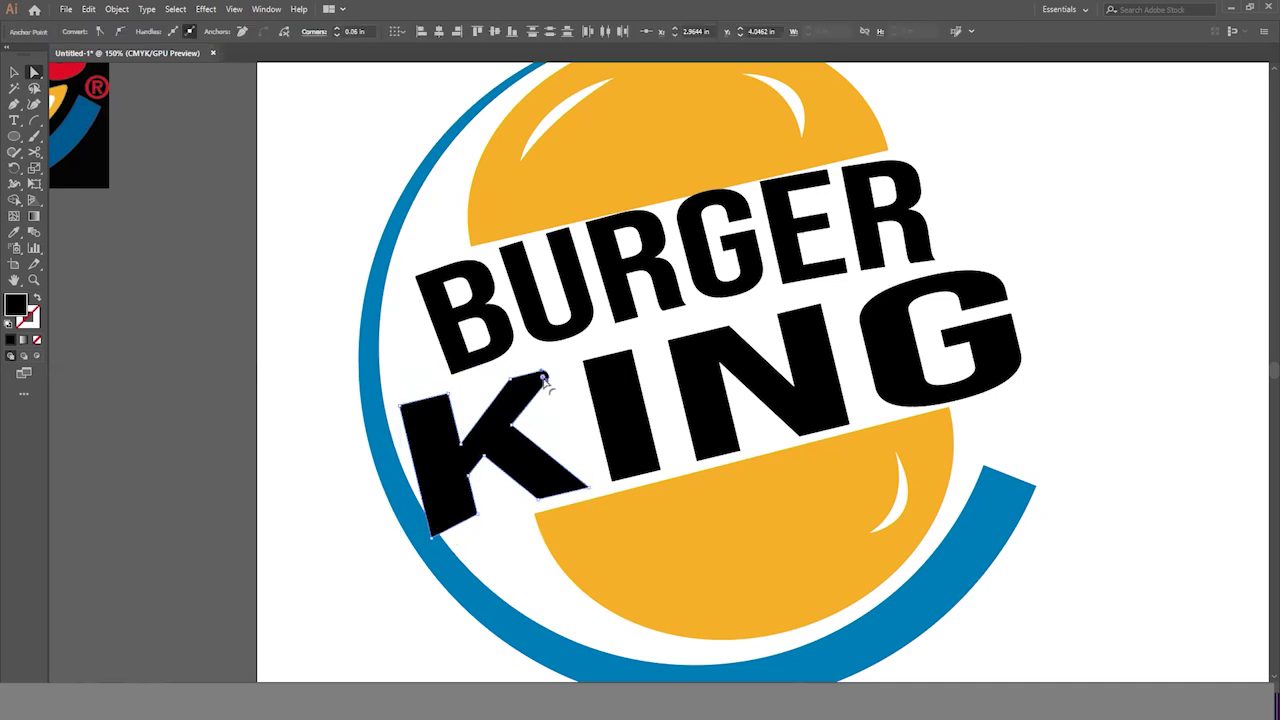
left_click(579, 488)
left_click_drag(579, 488, 580, 481)
left_click(446, 402)
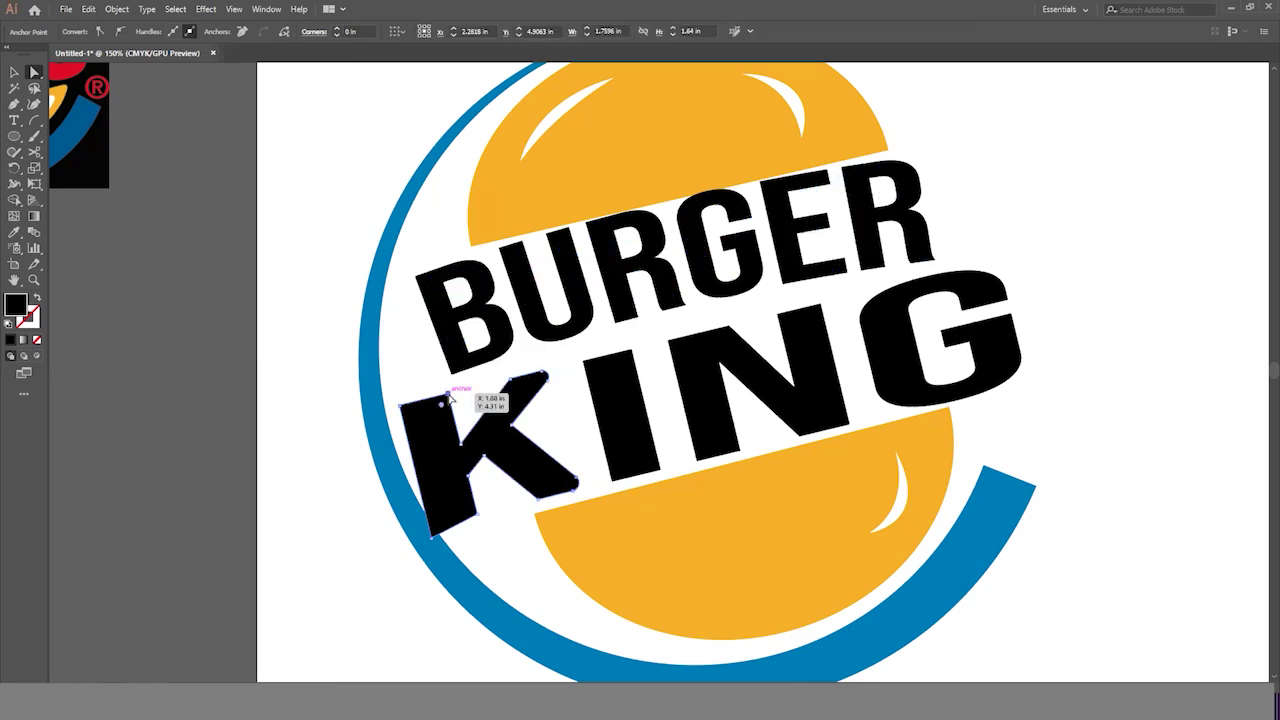
left_click_drag(444, 408, 452, 418)
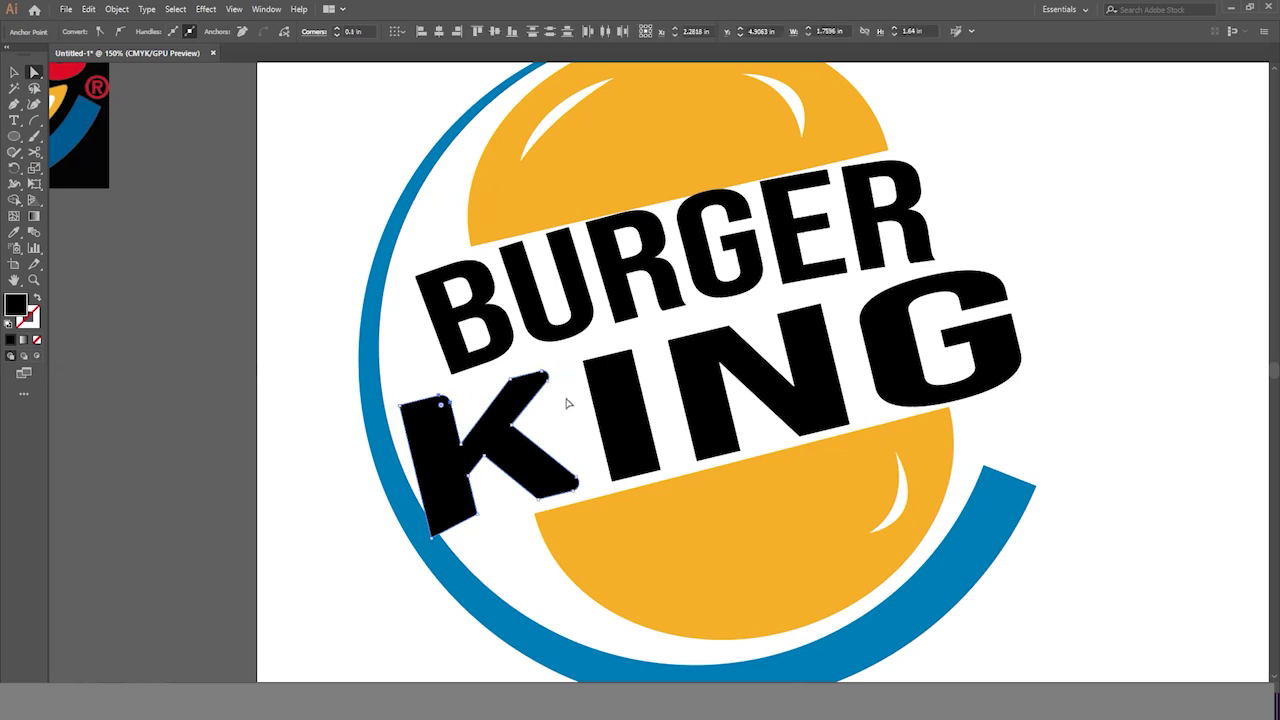
left_click(14, 72)
left_click(587, 426)
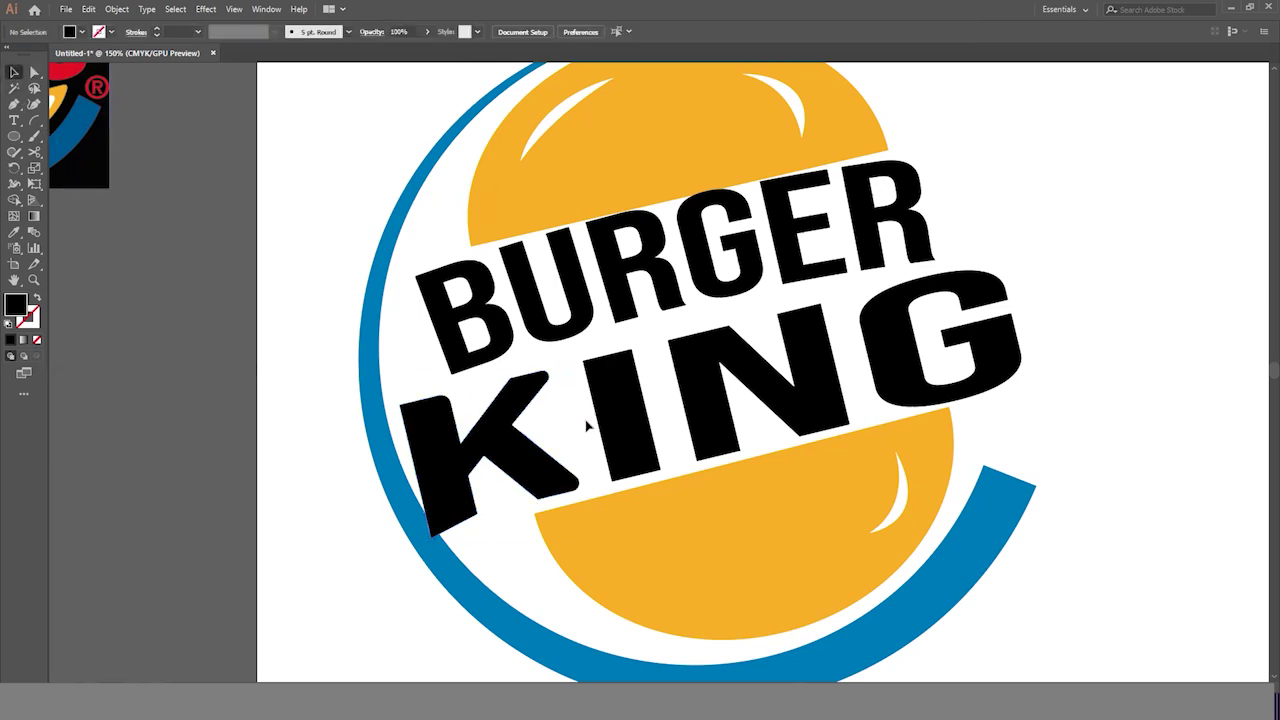
Try offsetting the letter K's outline outward by 0.125 in with mitered joins.
key("ctrl+equal")
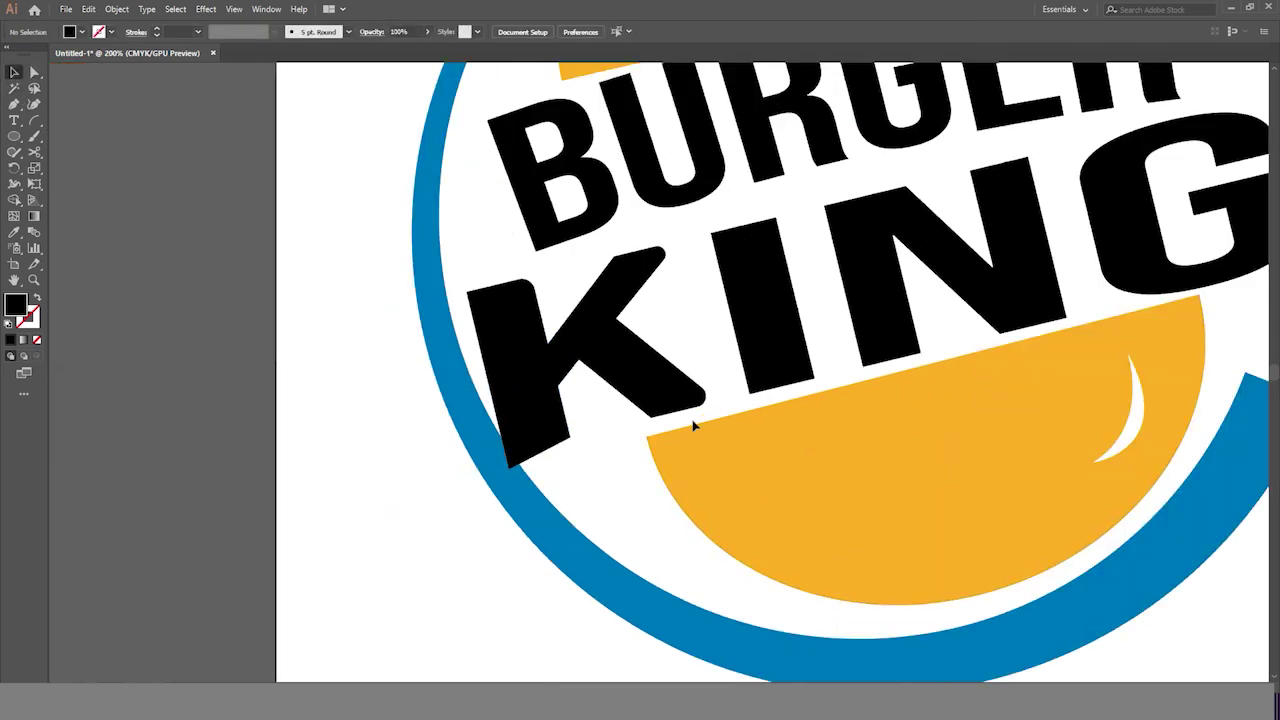
scroll(694, 423, "up", 1)
left_click(530, 515)
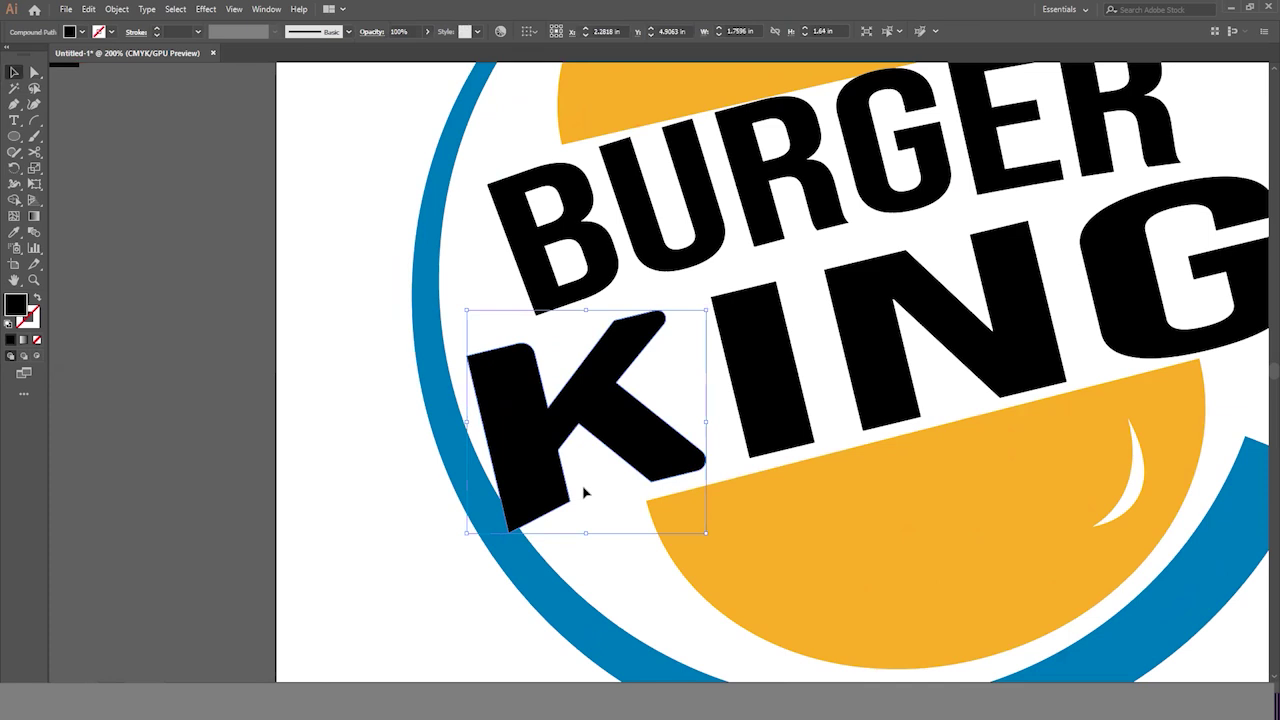
left_click(117, 9)
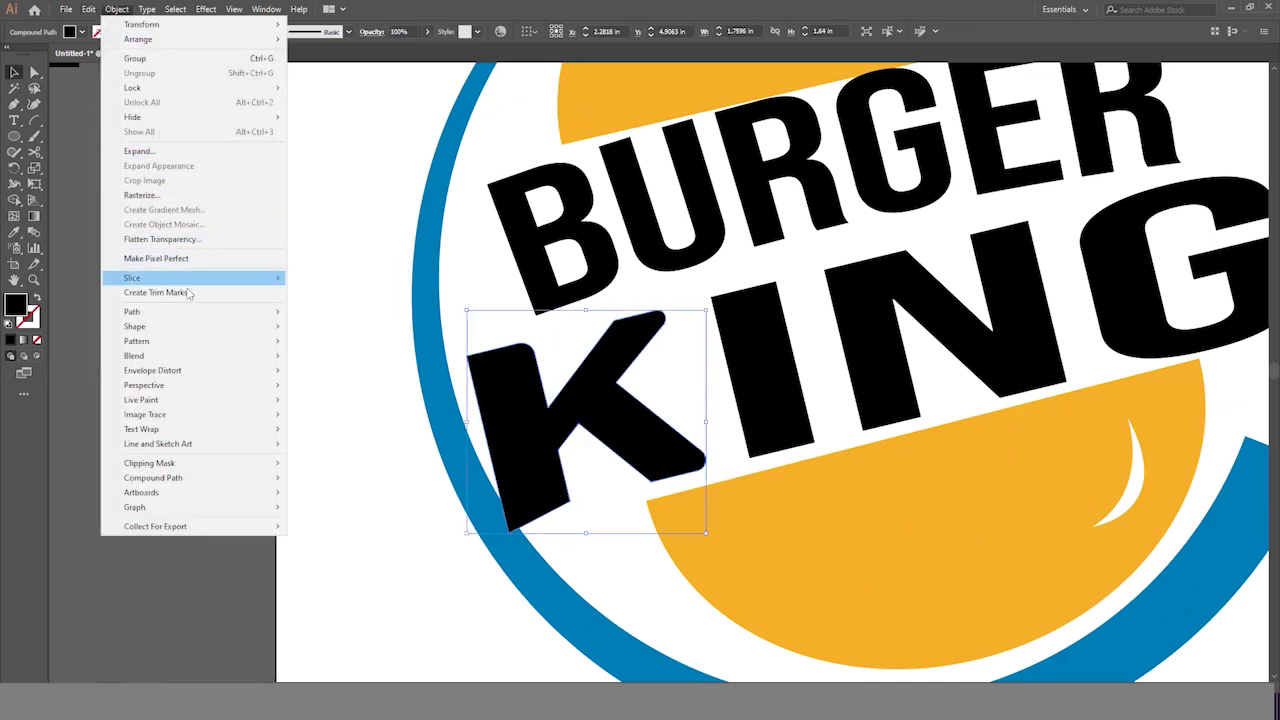
mouse_move(200, 311)
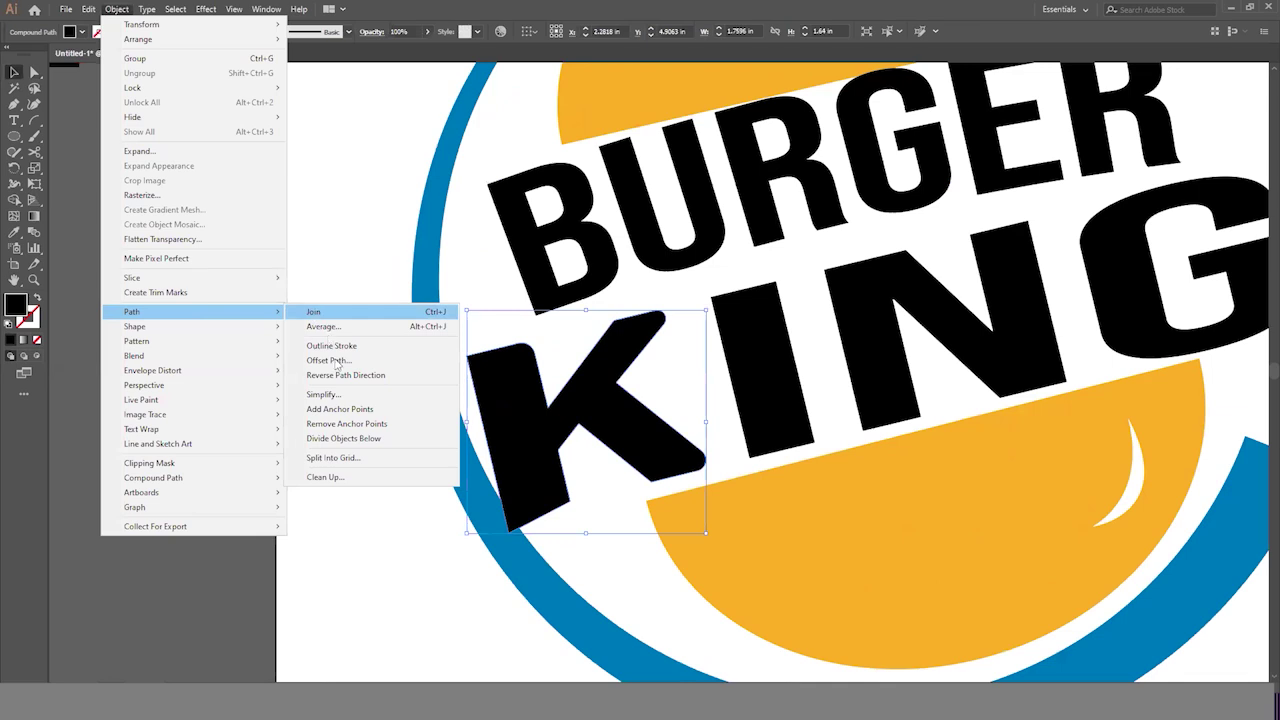
left_click(327, 360)
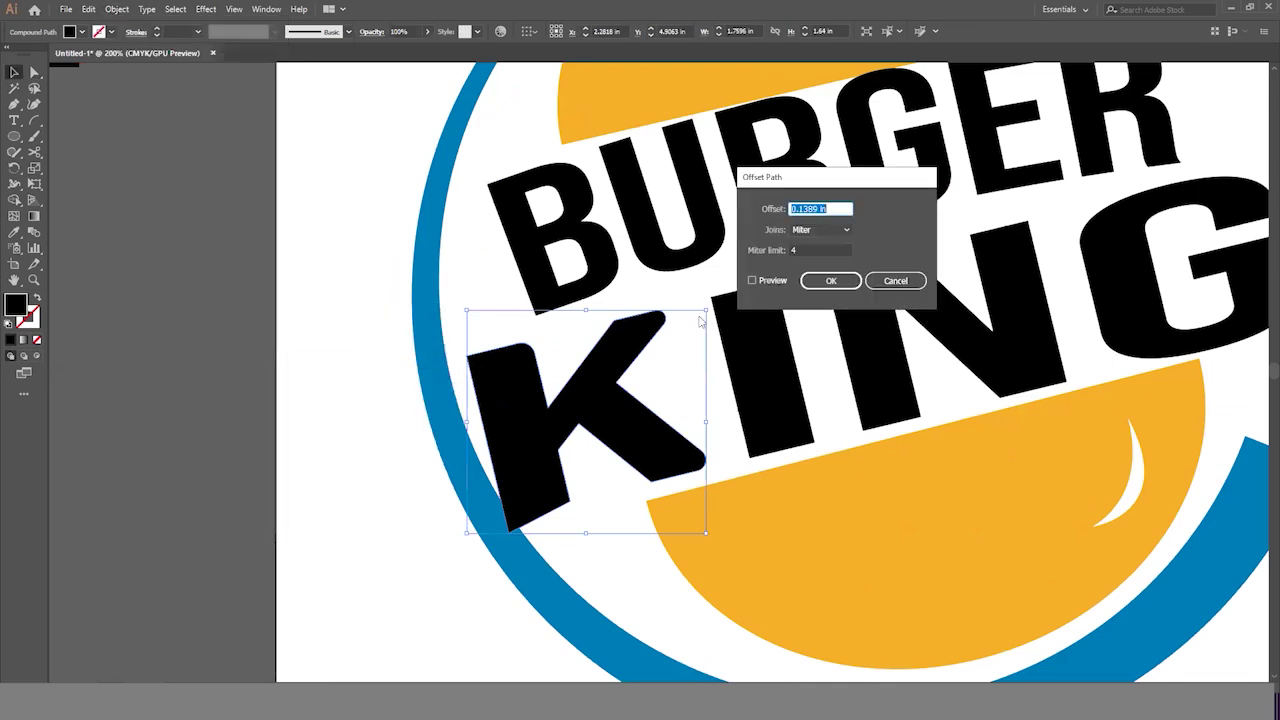
left_click(763, 280)
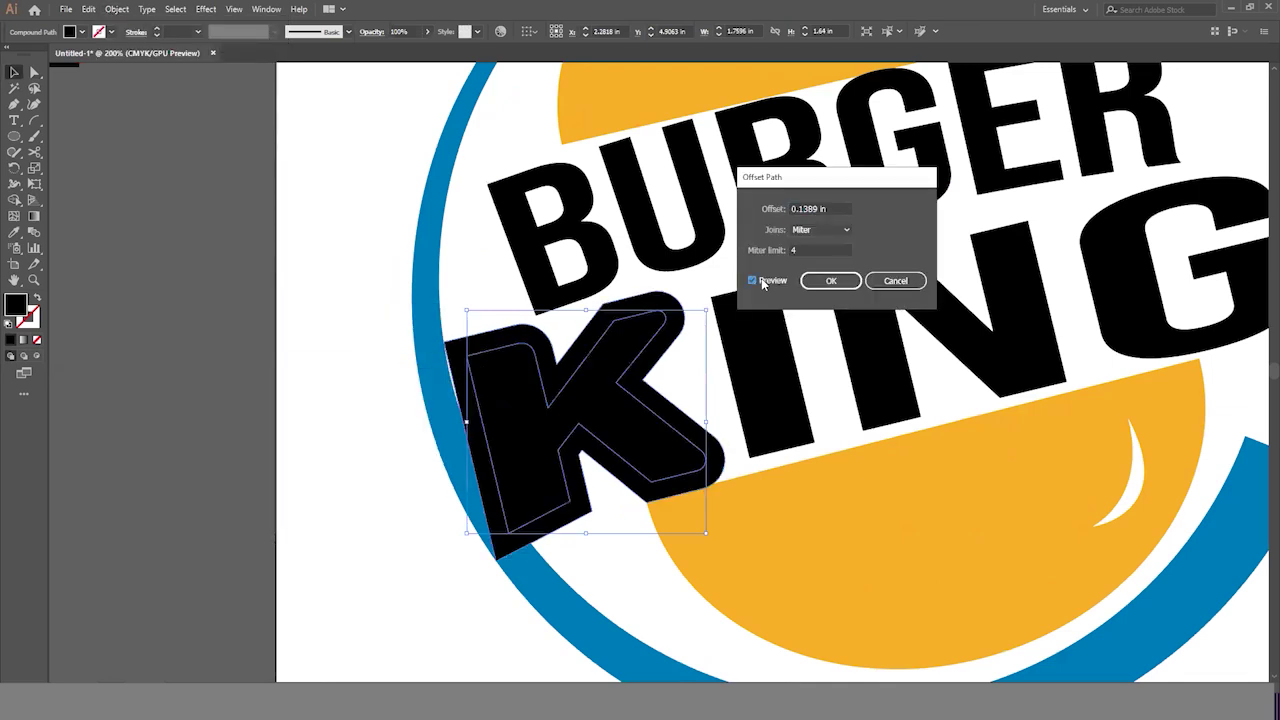
left_click(817, 208)
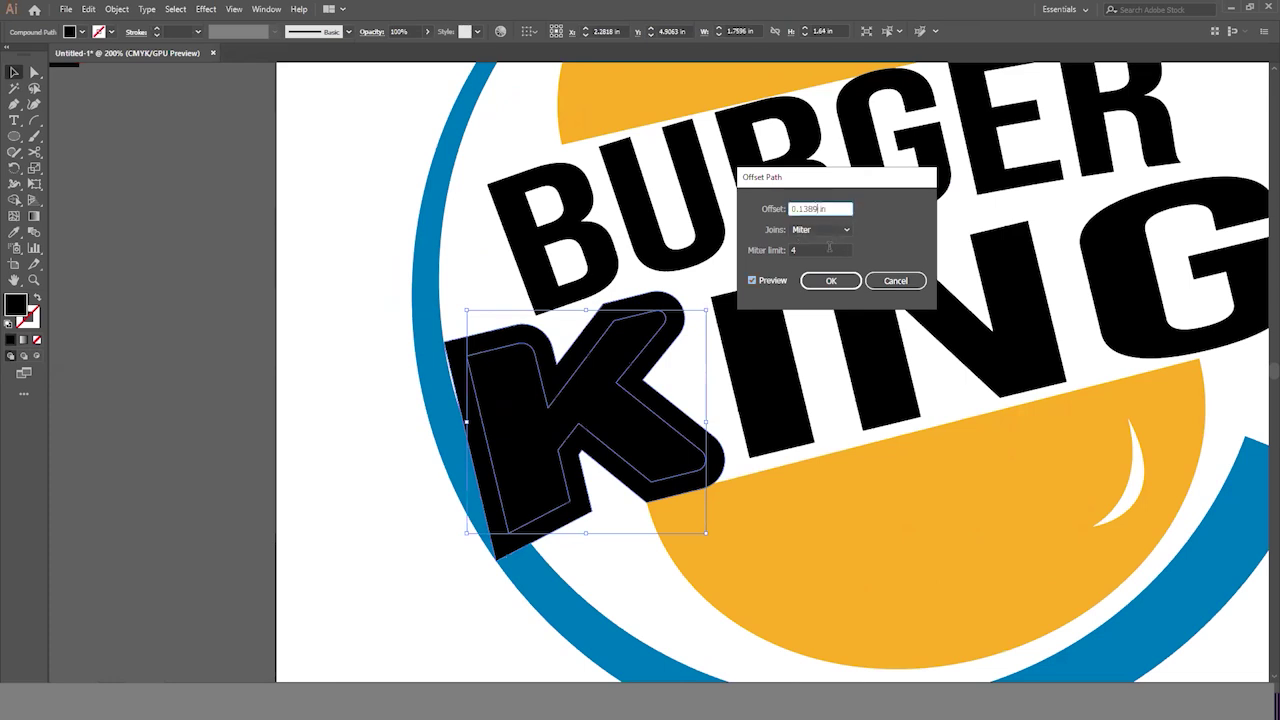
key("Down")
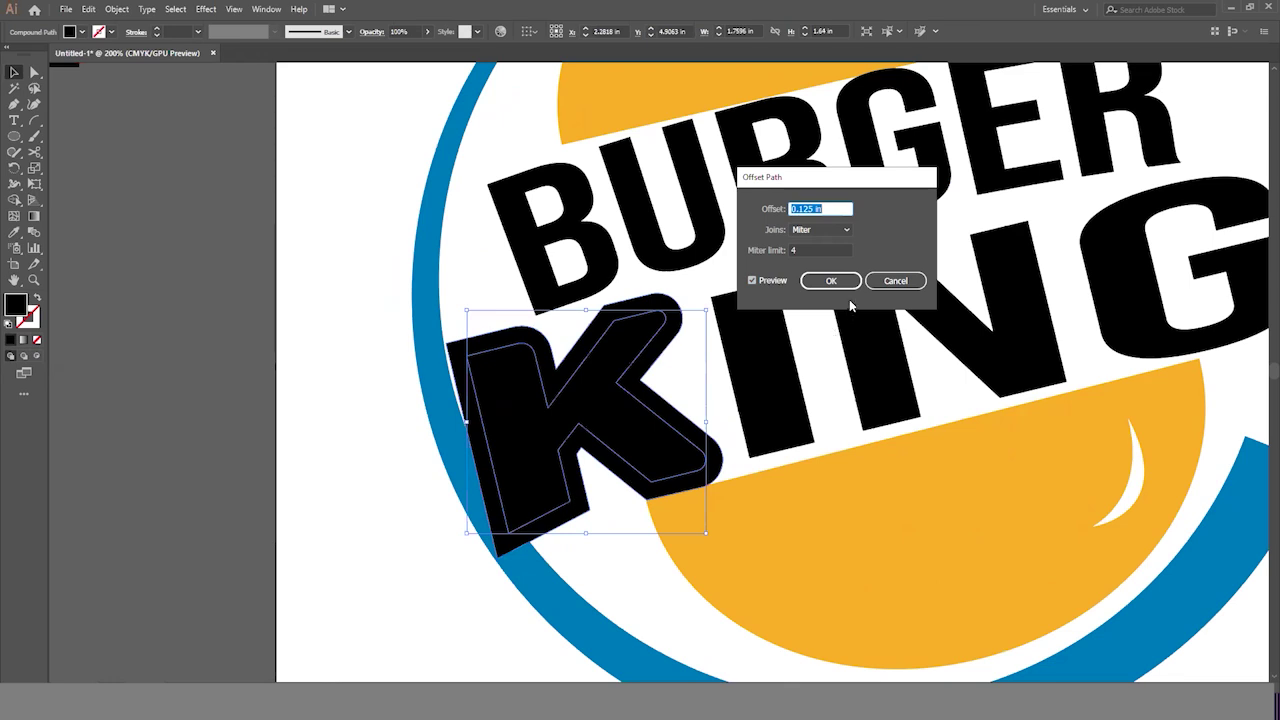
left_click(830, 281)
Nudge the original K slightly to the right and upward inside its offset outline.
left_click(12, 73)
left_click(309, 360)
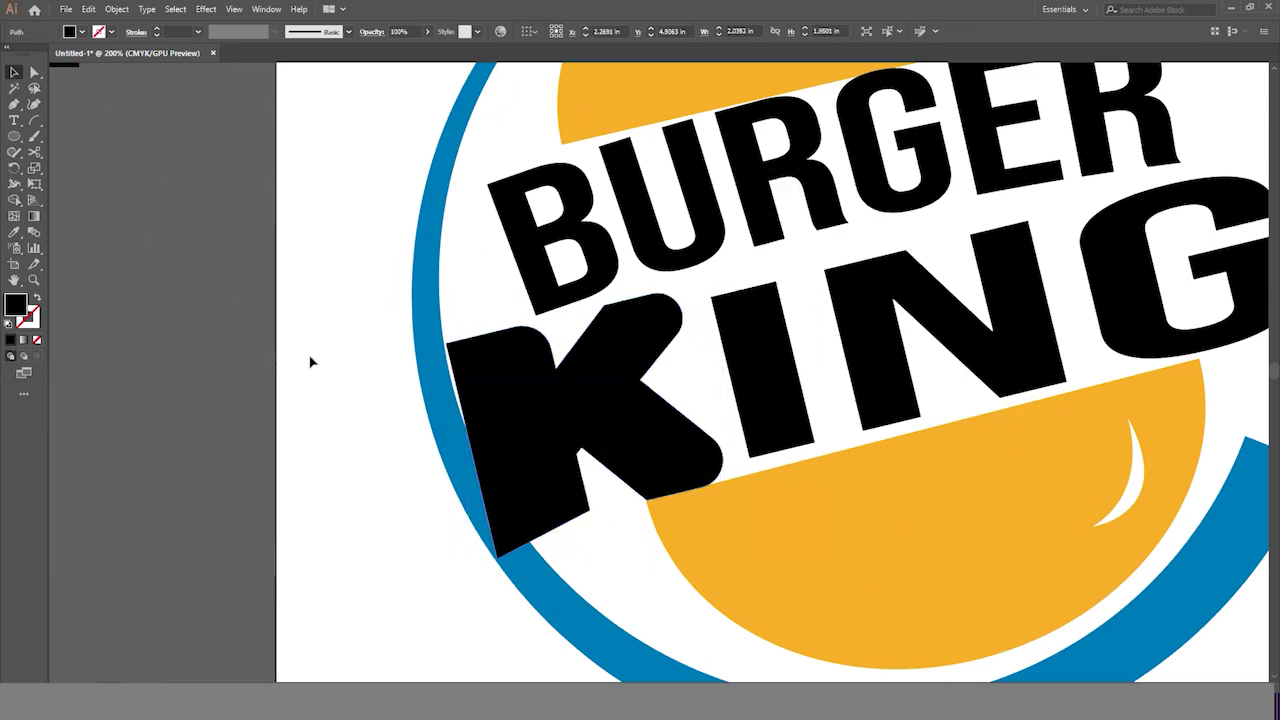
left_click(542, 494)
key("Right")
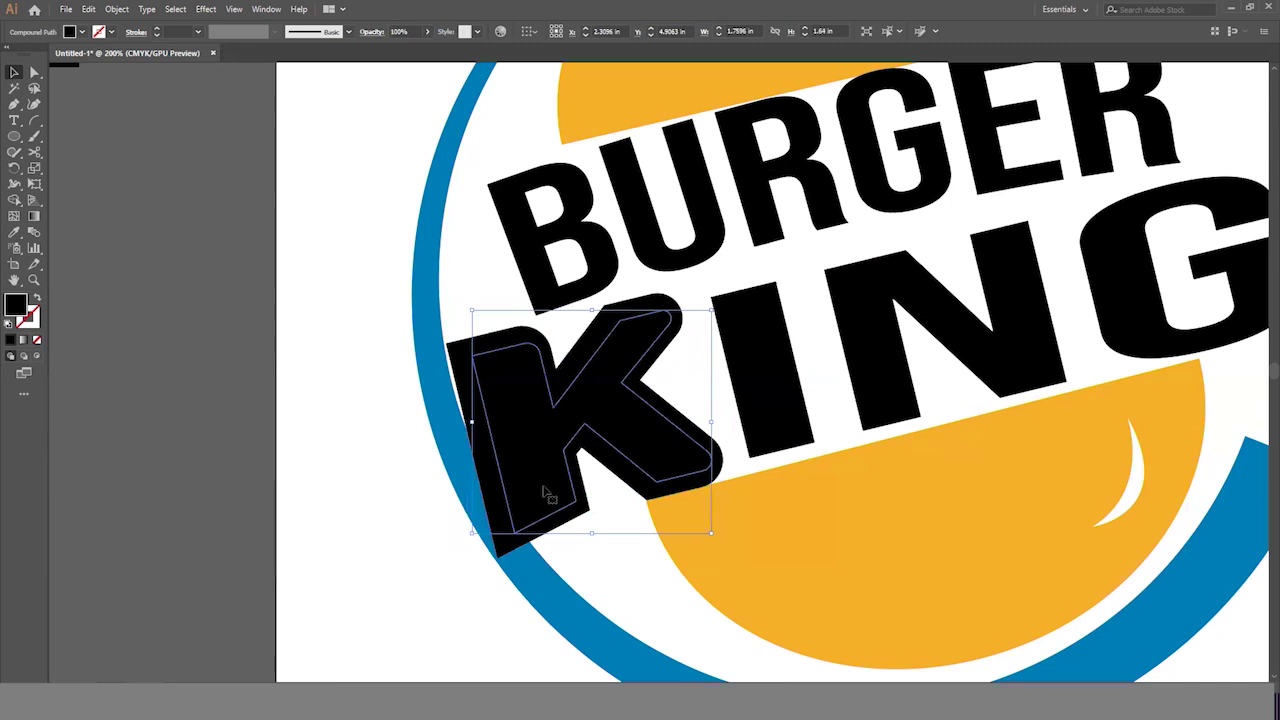
key("Up")
key("Up")
Try removing the offset band around the K with the Shape Builder while the blue ring is also selected, and undo the removal.
left_click_drag(372, 574, 505, 480)
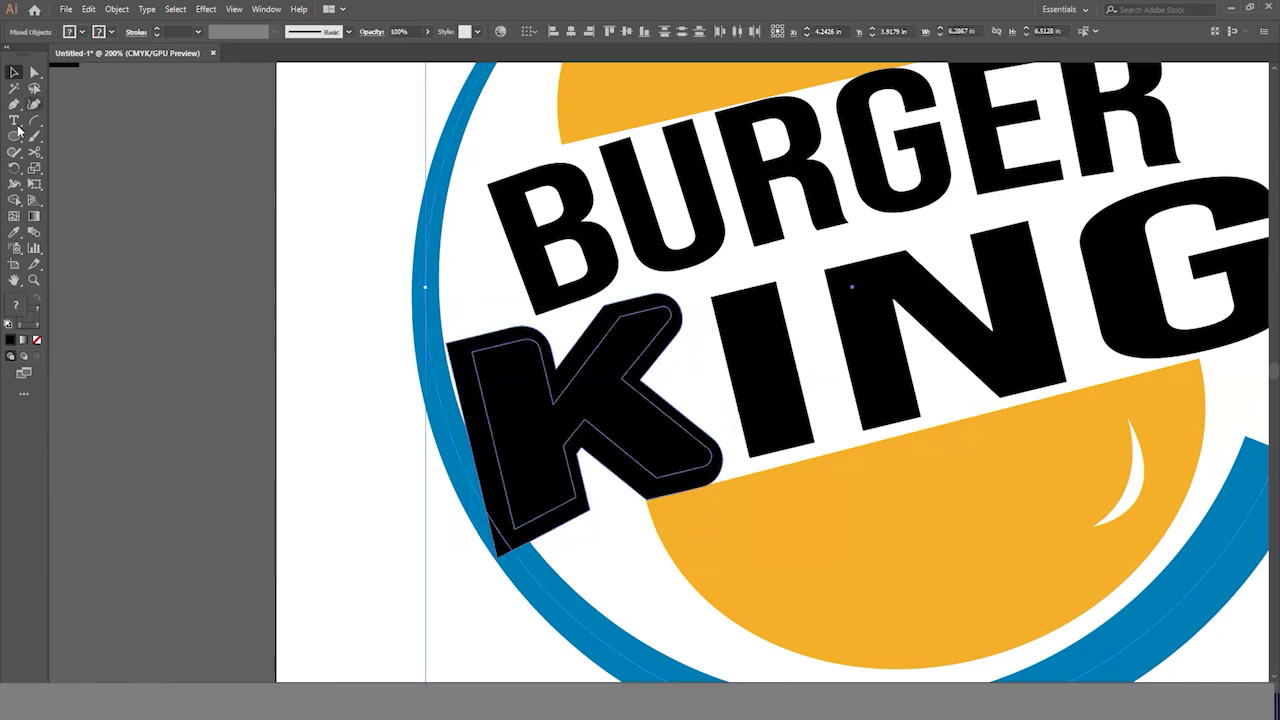
left_click(14, 200)
left_click(468, 356, "alt")
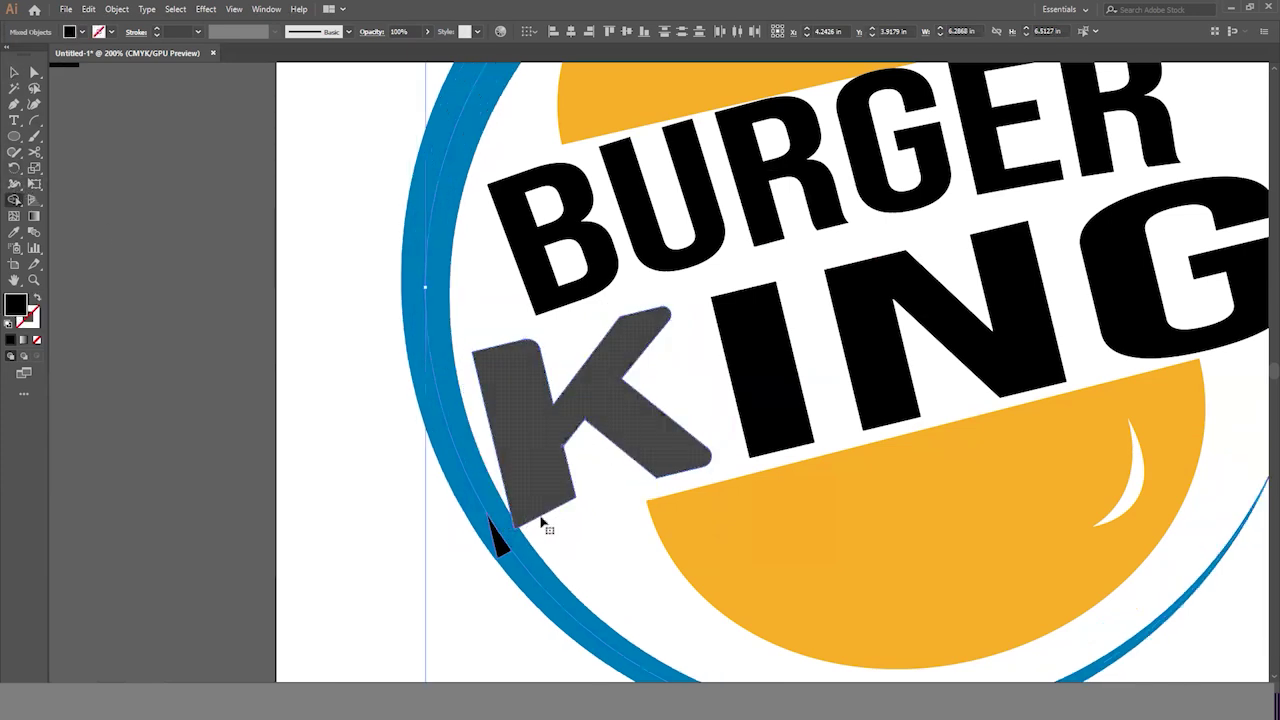
key("ctrl+z")
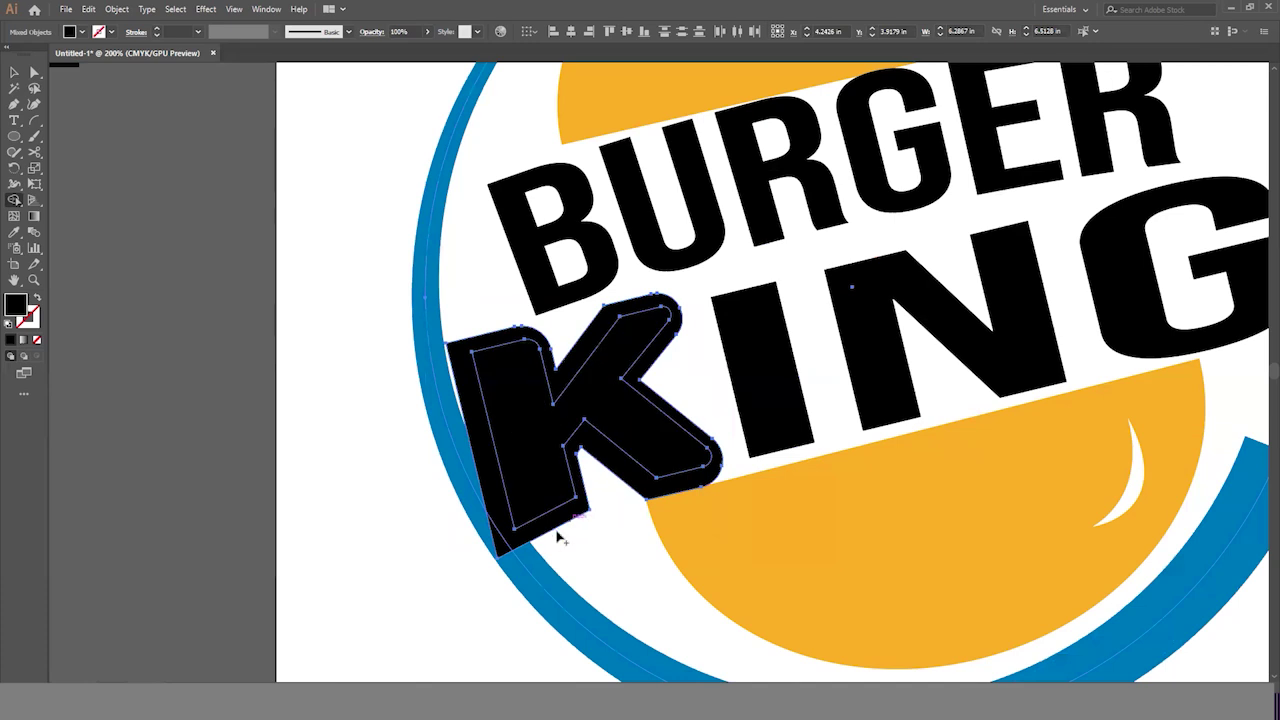
Try removing the K's offset band and its overlap on the ring with the K, blue ring and lower bun selected in Shape Builder.
left_click(15, 73)
left_click(217, 346)
left_click_drag(235, 364, 729, 577)
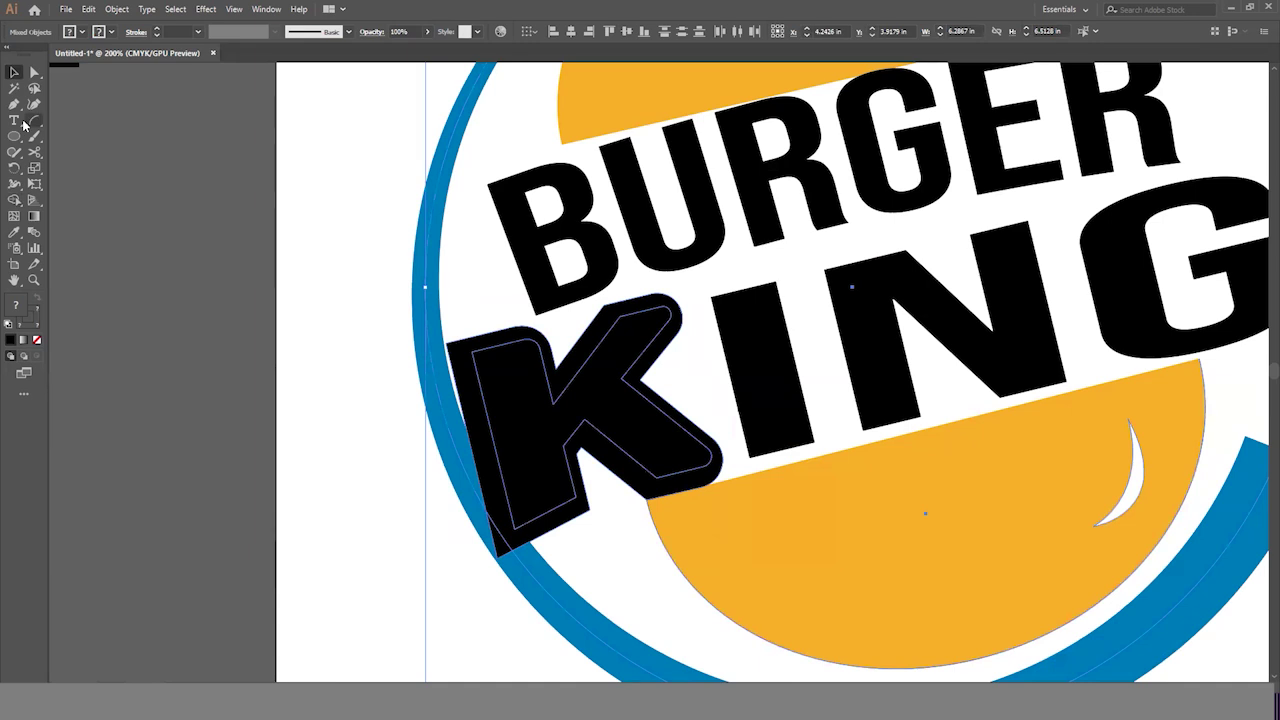
left_click(15, 199)
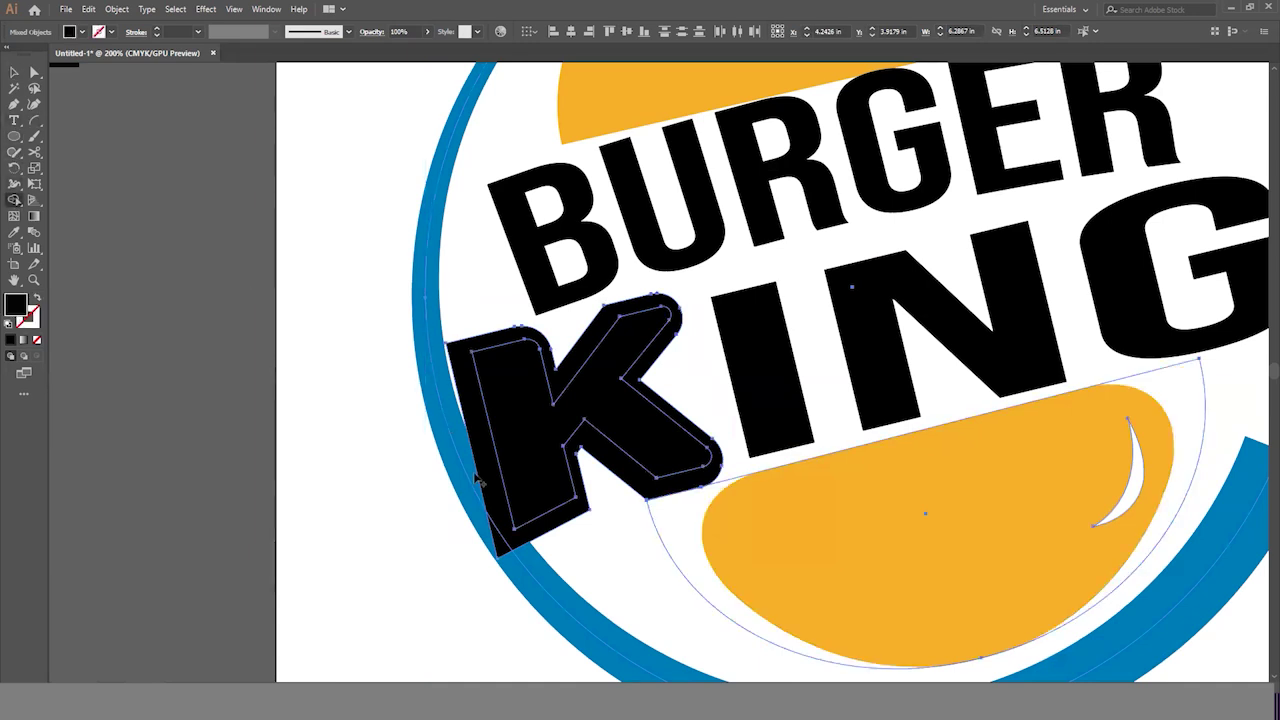
left_click(506, 528)
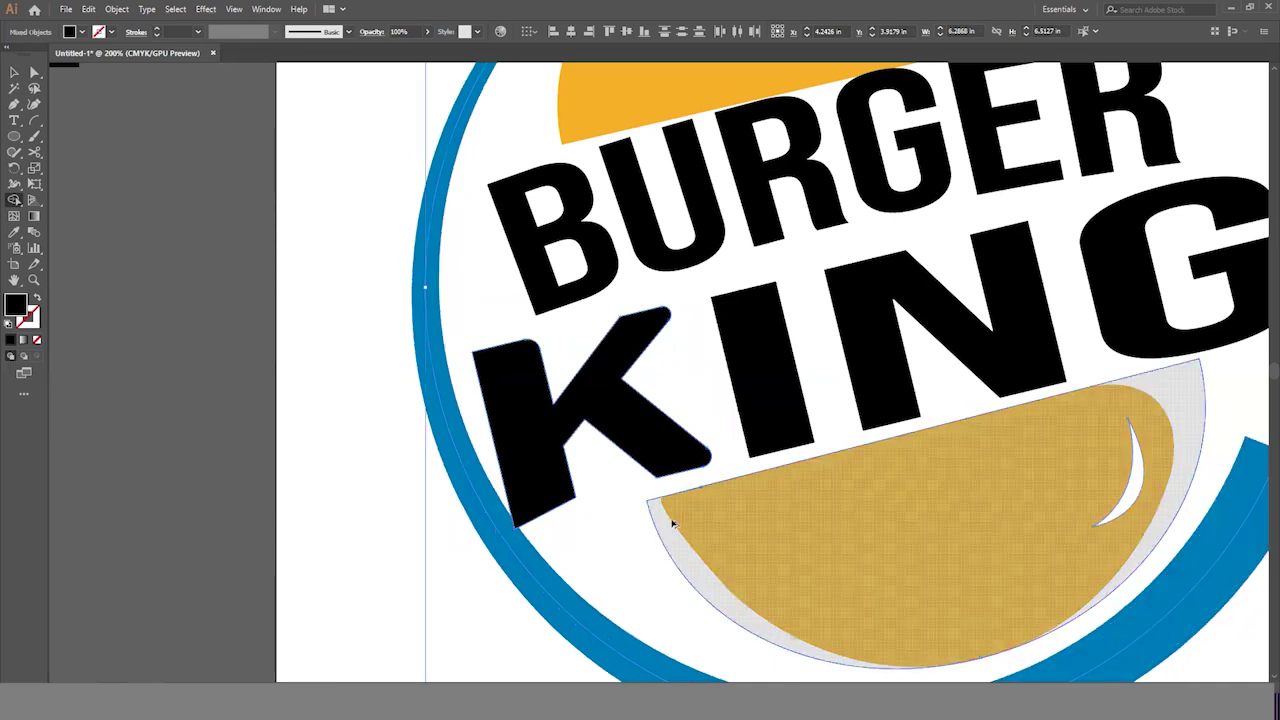
Examine how the K's lower tip meets the blue ring in the reference logo and compare it with the drawing.
key("ctrl+minus")
key("ctrl+minus")
left_click(458, 343, "ctrl+alt")
scroll(460, 346, "up", 6)
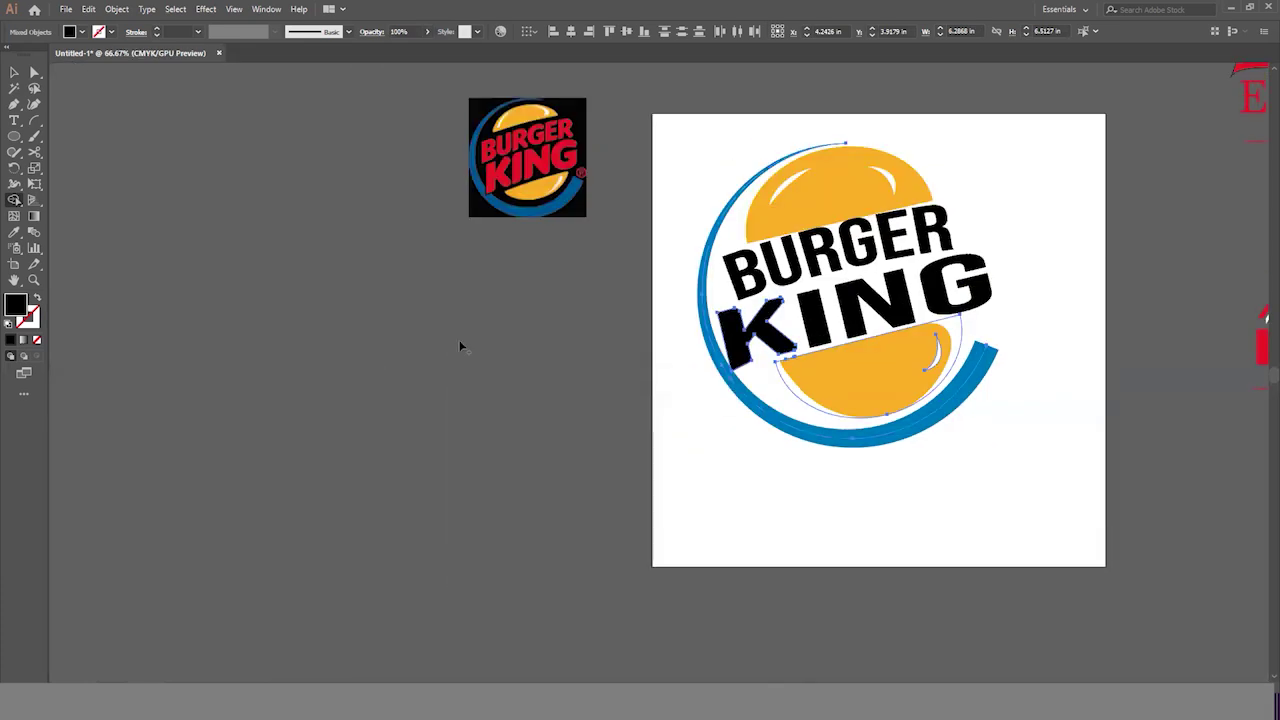
left_click(611, 353, "ctrl")
left_click(610, 353, "ctrl")
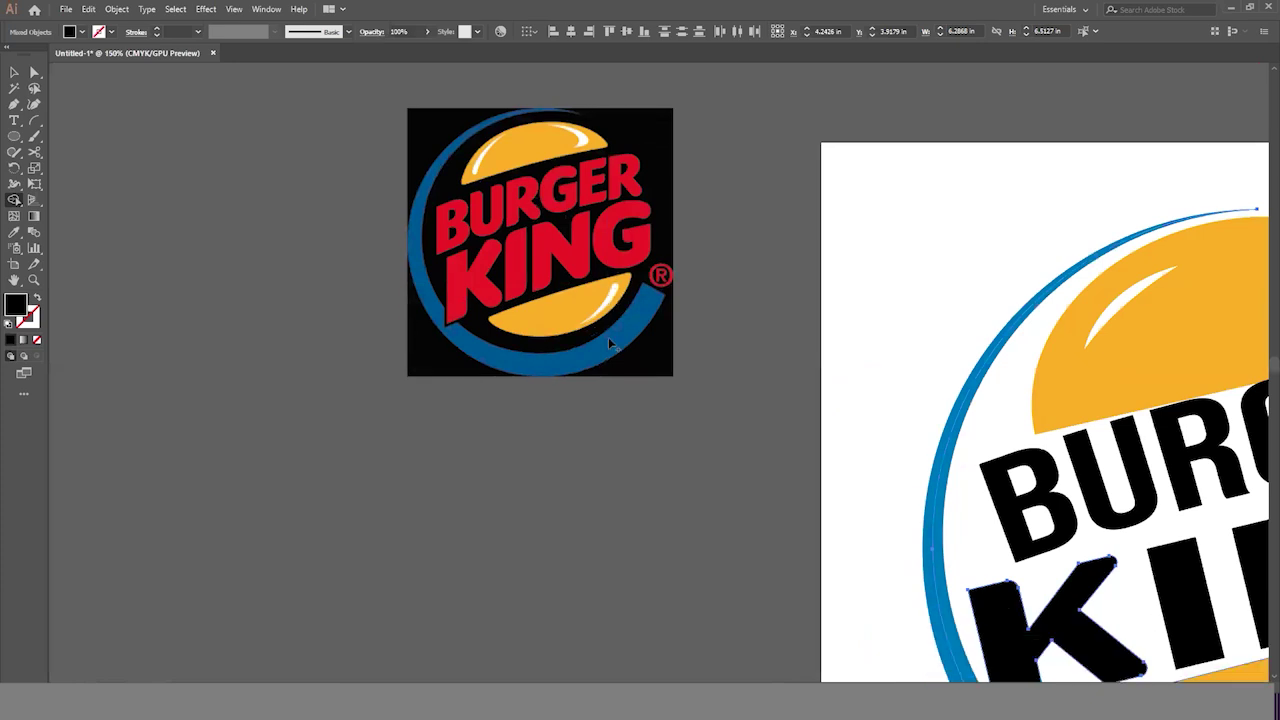
scroll(608, 337, "down", 2)
scroll(608, 335, "right", 2)
scroll(608, 340, "right", 3)
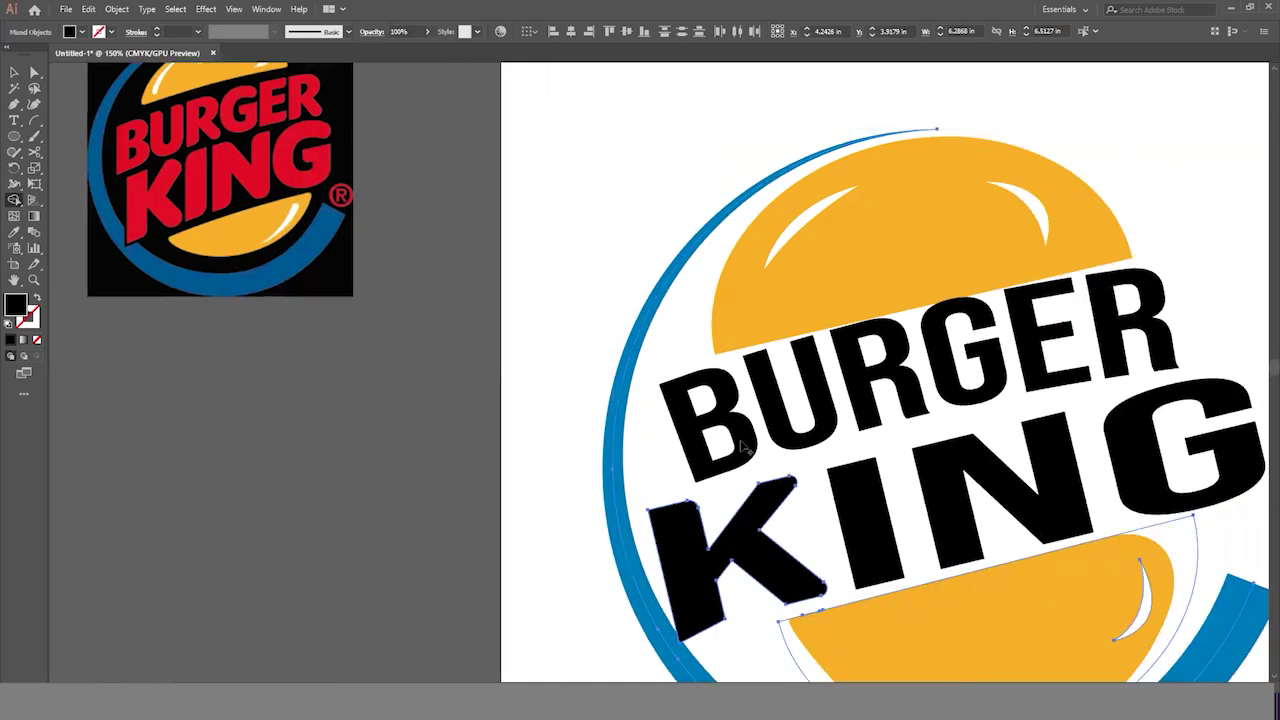
scroll(743, 443, "down", 2)
scroll(157, 75, "down", 2)
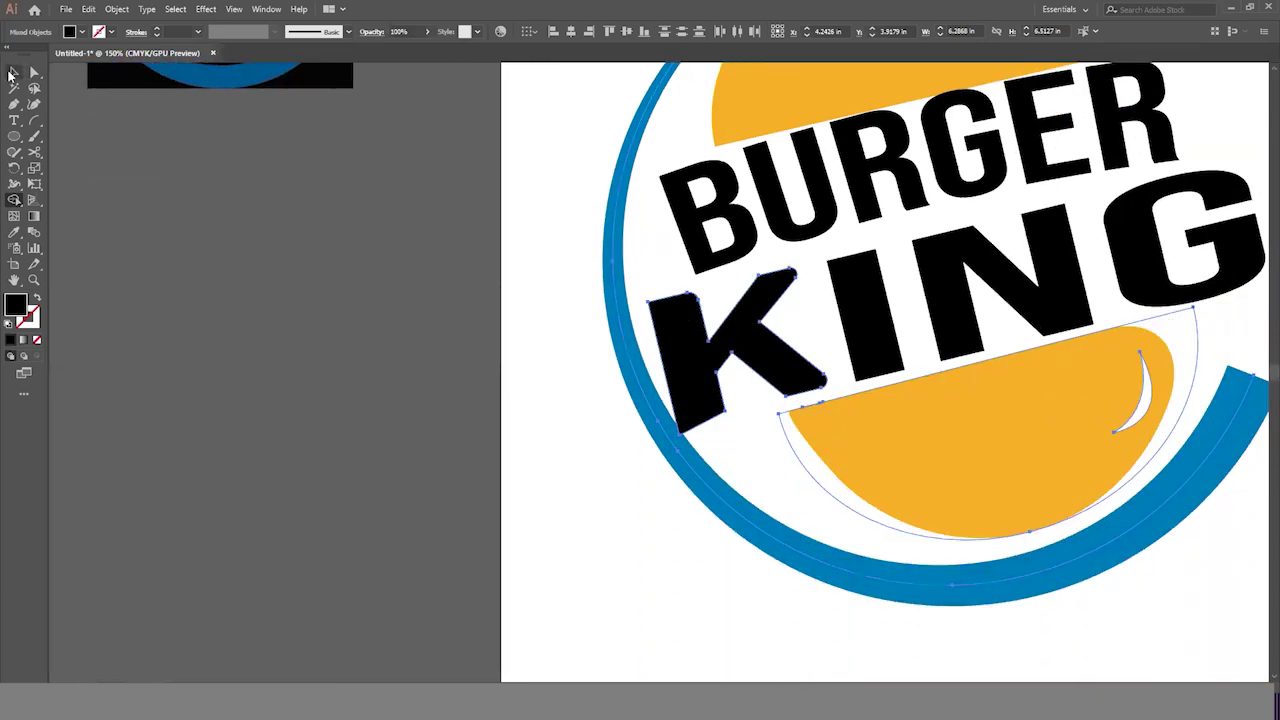
Undo the Shape Builder cuts, the nudges and the offset outline of the K.
left_click(12, 73)
key("ctrl+z")
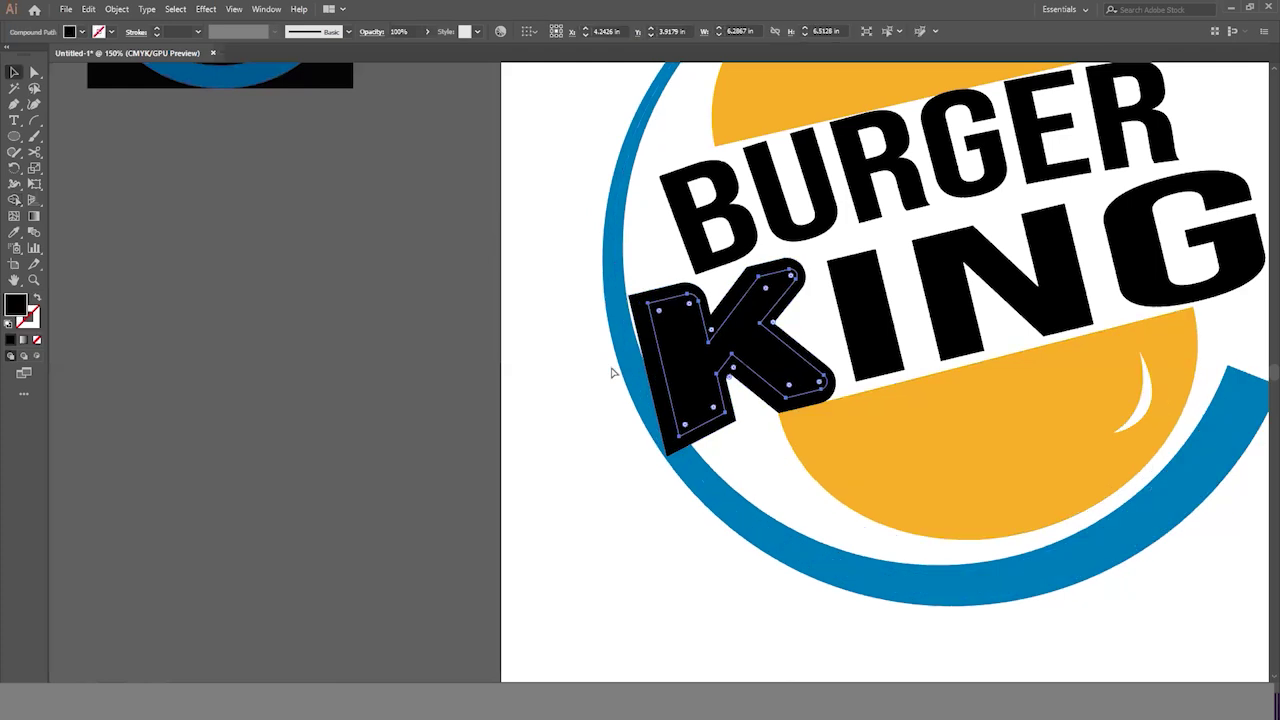
key("ctrl+z")
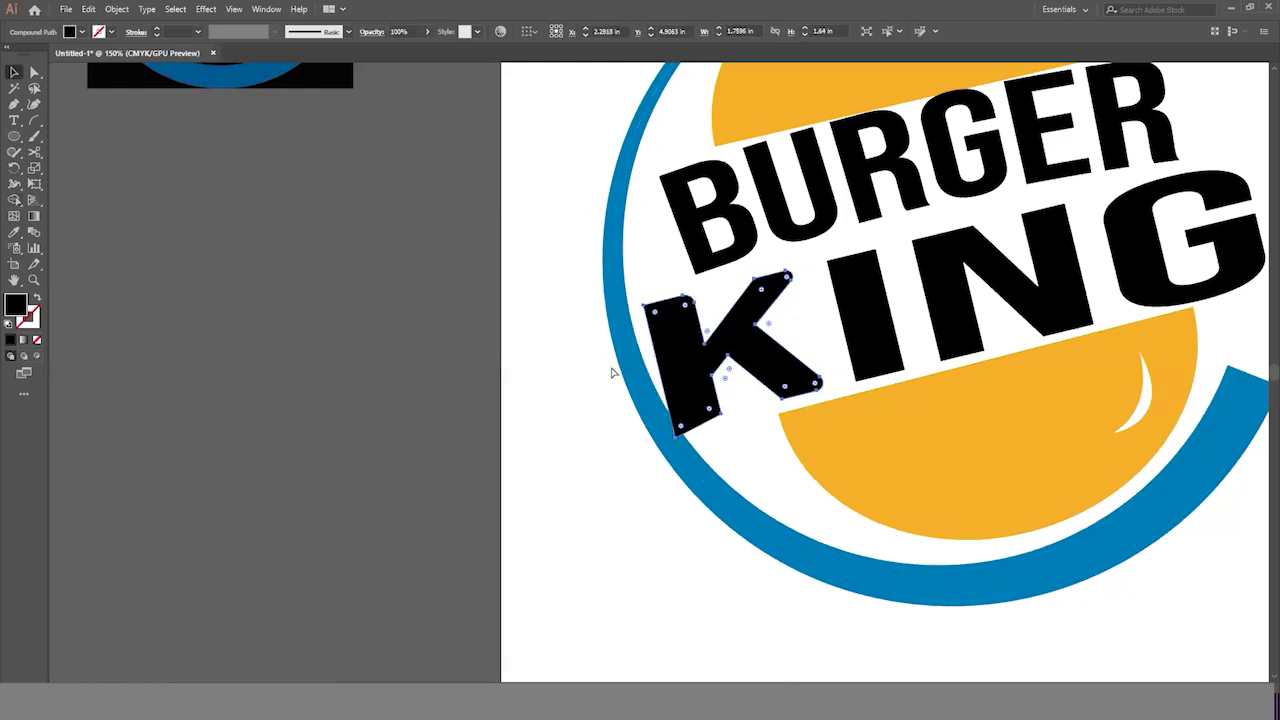
Draw a small closed triangle with the Pen tool over the K's lower-left tip where it overlaps the blue ring.
left_click(736, 502)
left_click(744, 456, "ctrl")
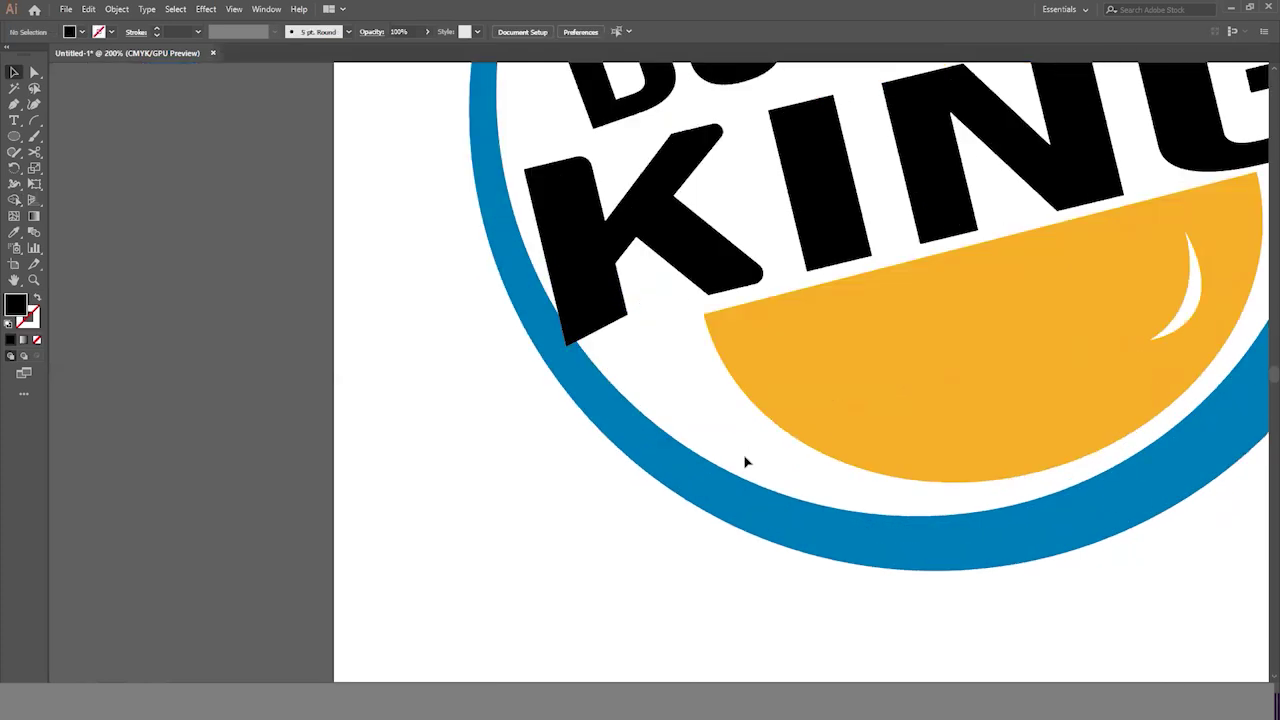
scroll(611, 412, "up", 2)
left_click(621, 395, "ctrl")
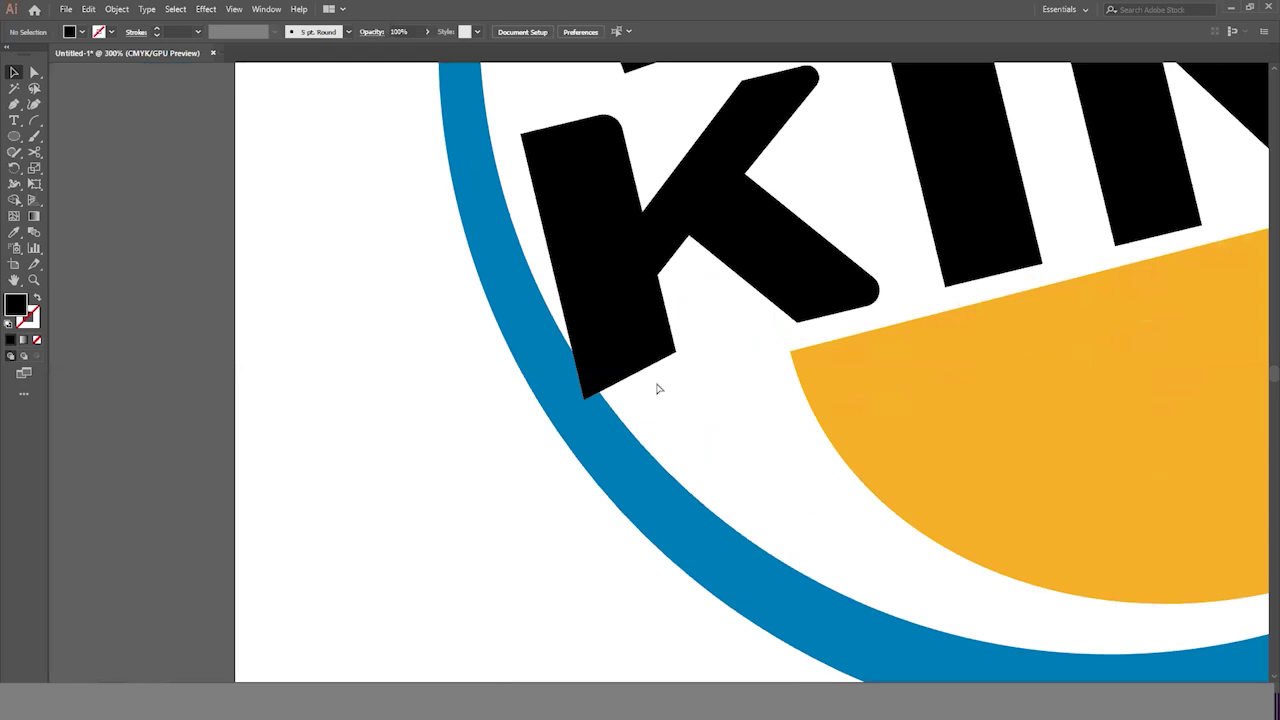
scroll(659, 388, "right", 1)
left_click(14, 105)
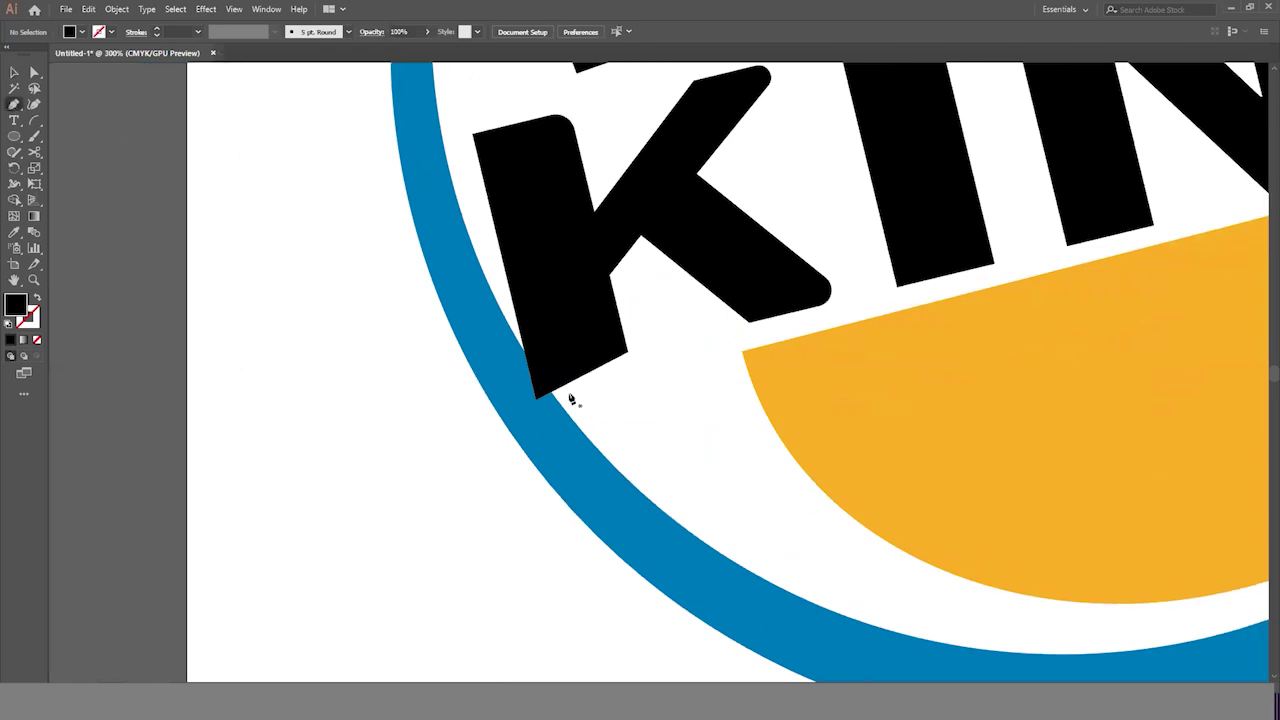
left_click(524, 354)
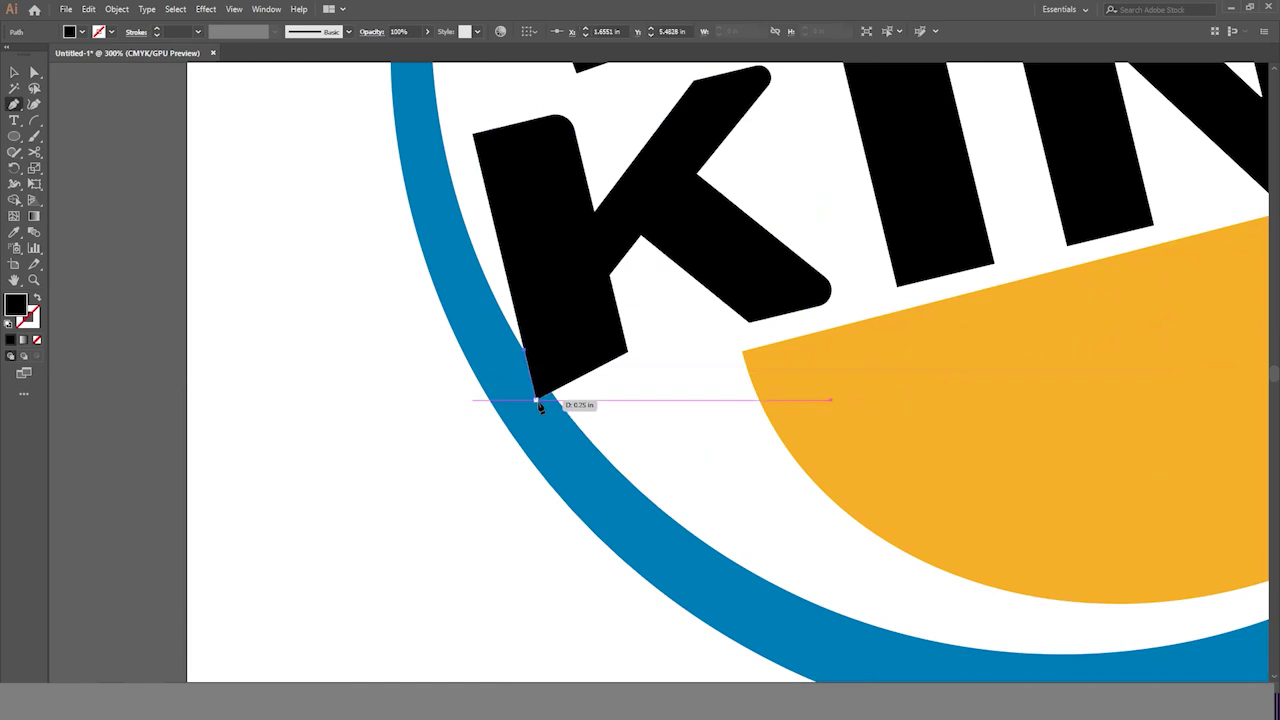
left_click(538, 400)
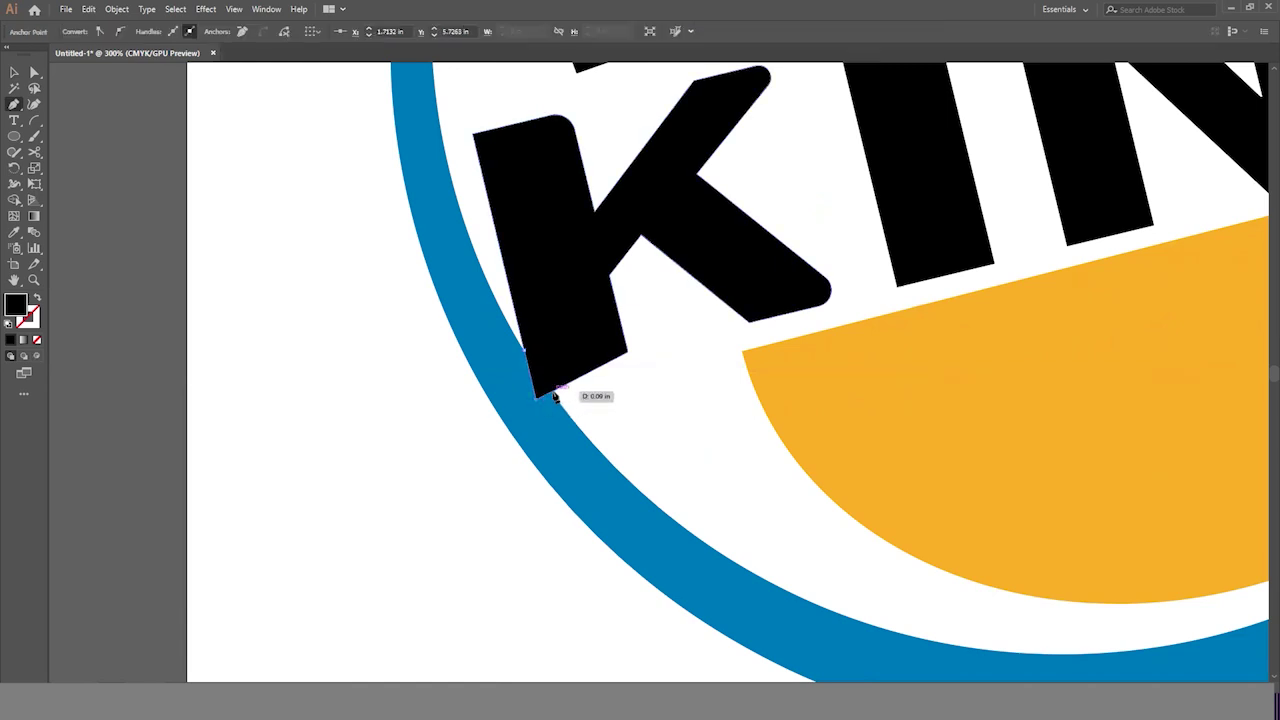
left_click(525, 350)
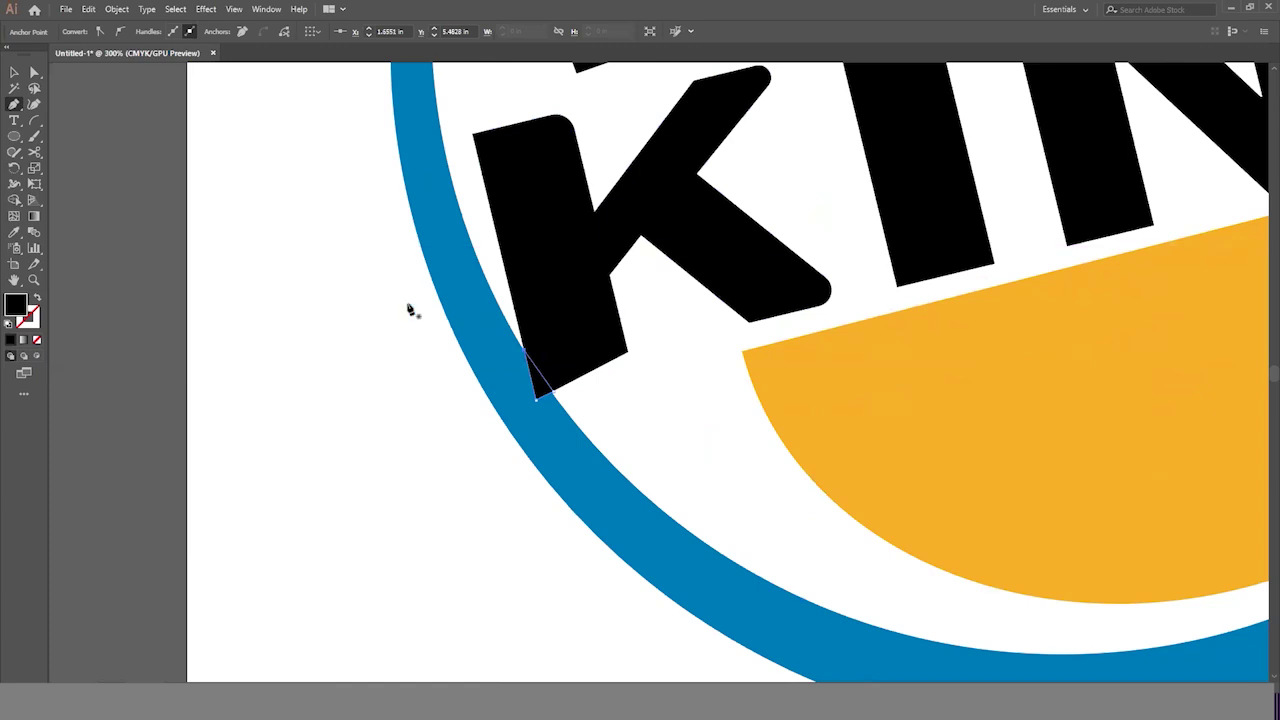
Enlarge the small triangle to about 0.15 in wide and rotate it slightly so it extends beyond the K's lower tip.
key("ctrl+minus")
key("ctrl+minus")
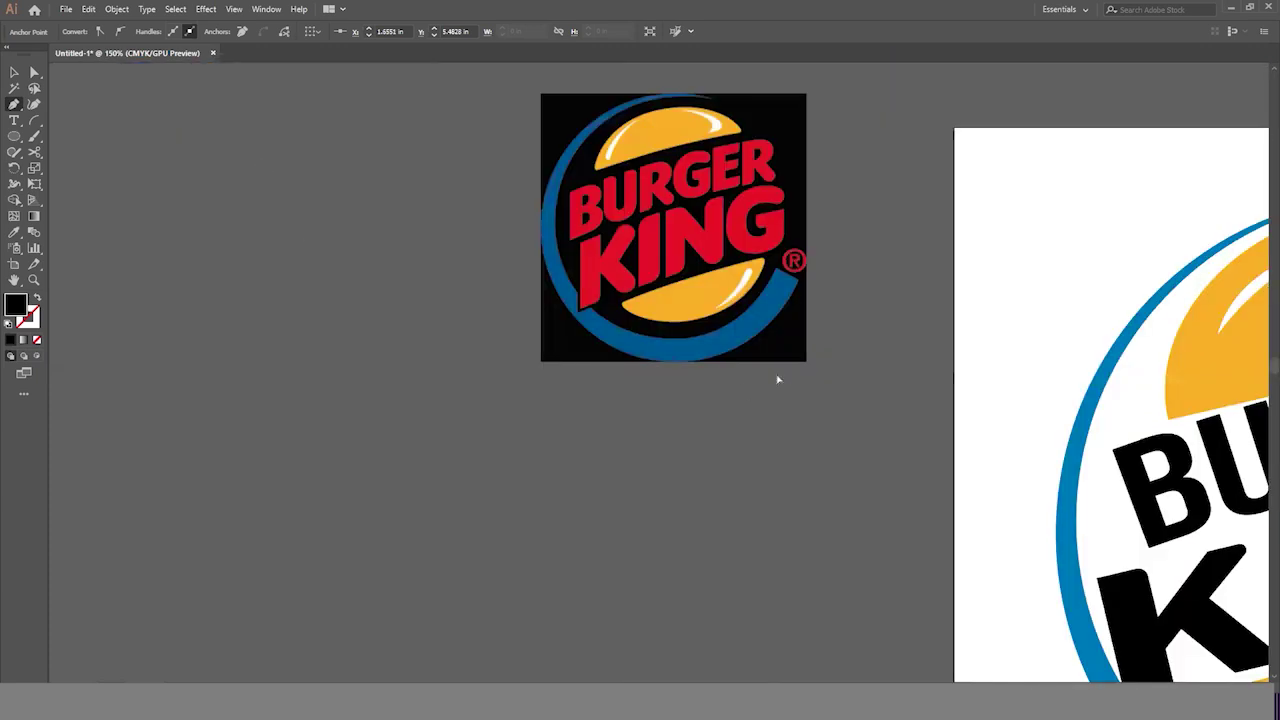
scroll(900, 516, "right", 6)
scroll(902, 516, "down", 2)
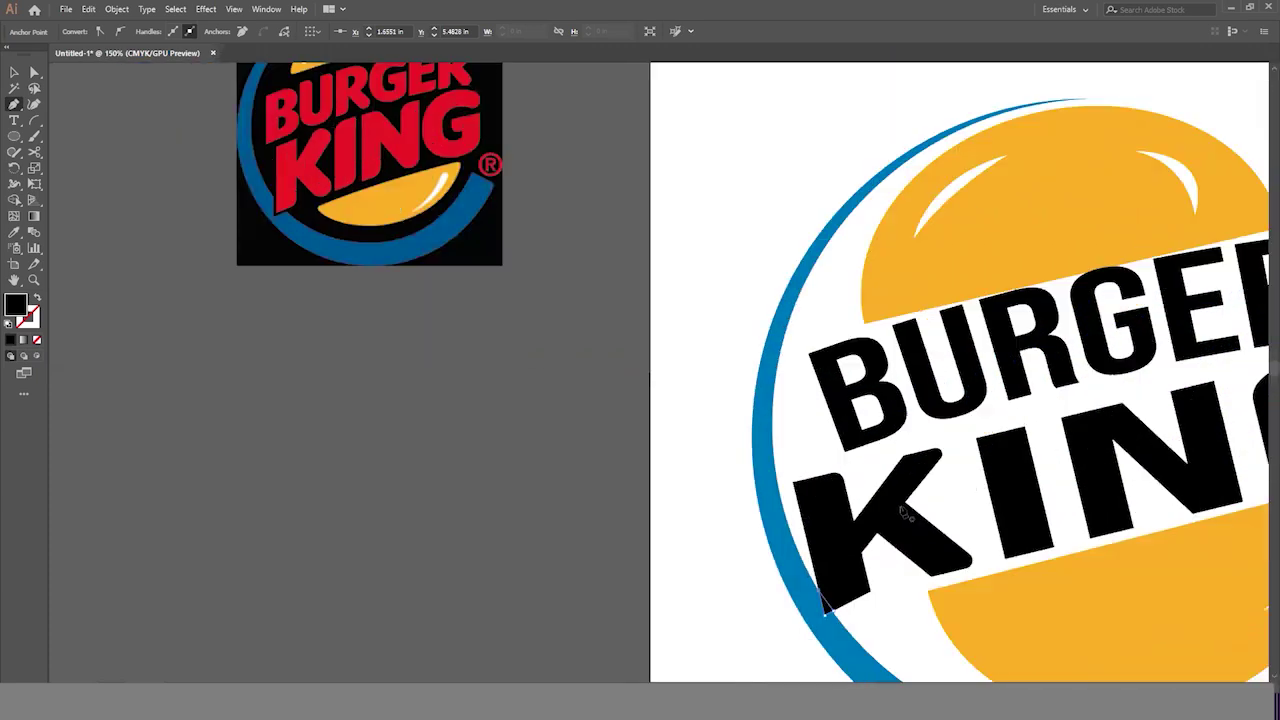
scroll(903, 511, "down", 2)
key("ctrl+plus")
key("ctrl+plus")
key("ctrl+plus")
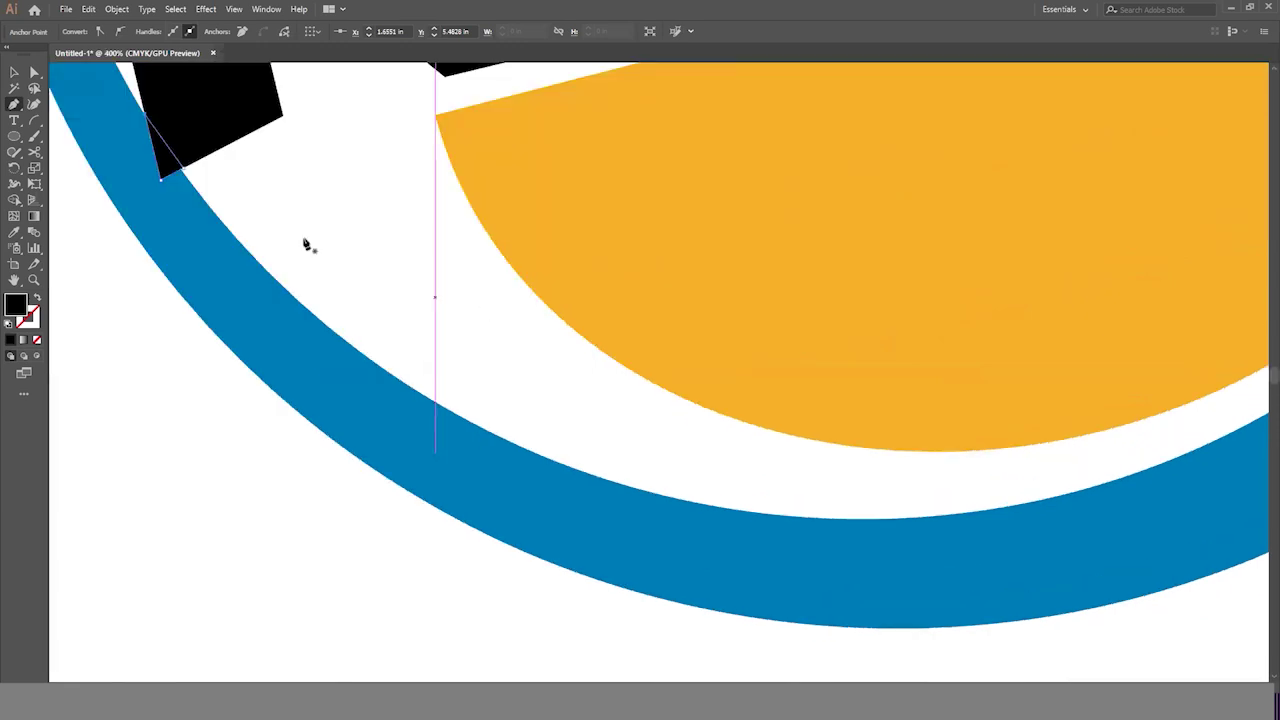
scroll(257, 223, "up", 2)
scroll(251, 220, "left", 2)
left_click(15, 73)
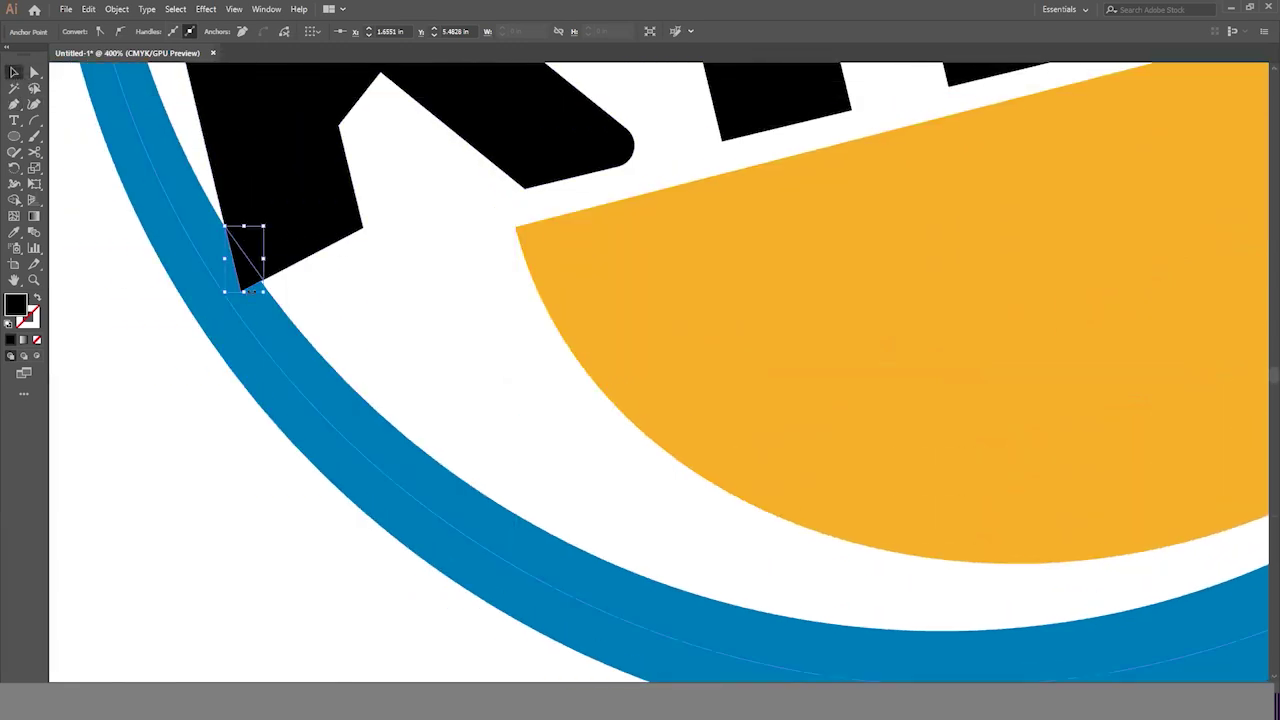
left_click_drag(263, 291, 248, 264)
left_click_drag(269, 213, 275, 223)
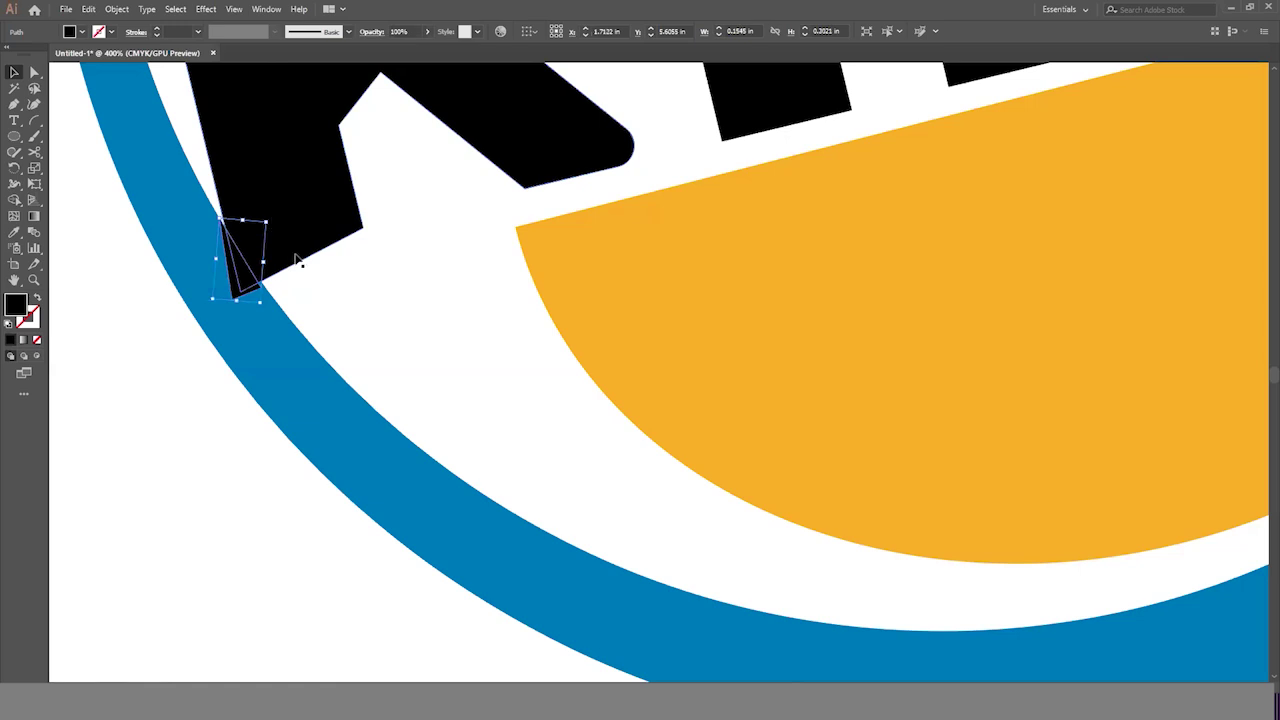
Try to cut the triangle overlap at the K's lower tip with the Shape Builder on the whole artwork.
left_click(345, 307)
key("ctrl+a")
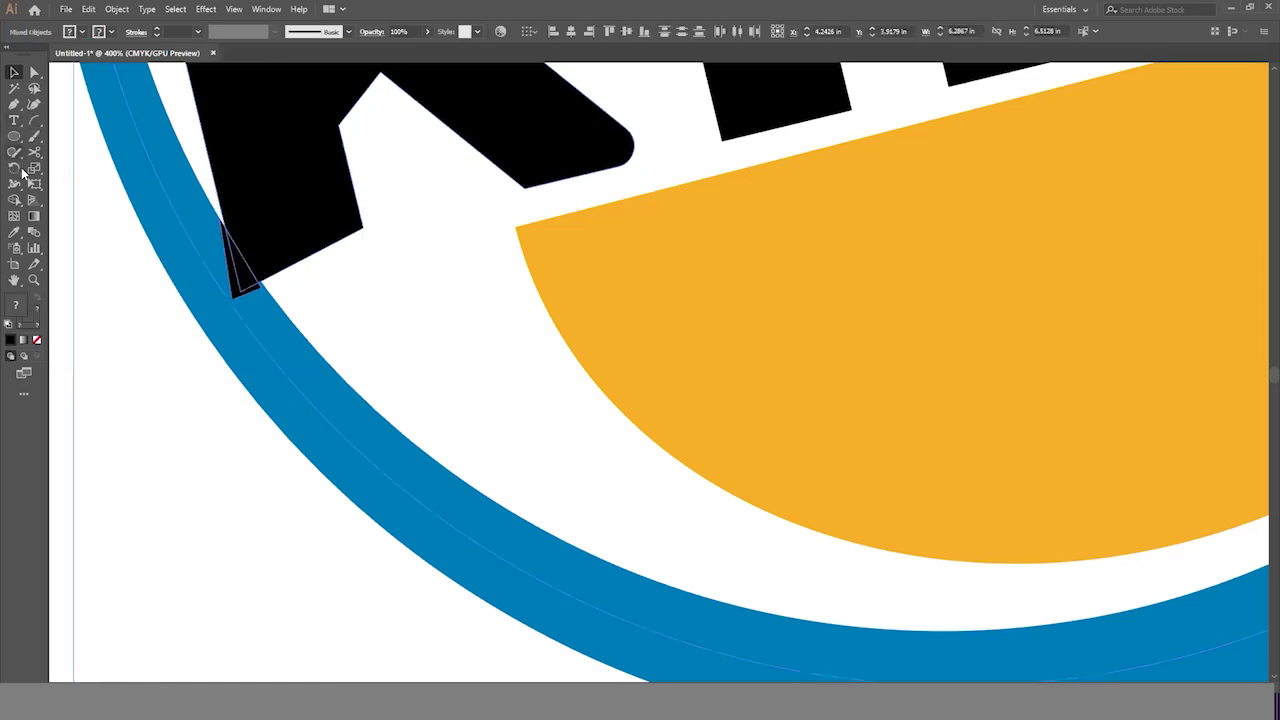
left_click(15, 200)
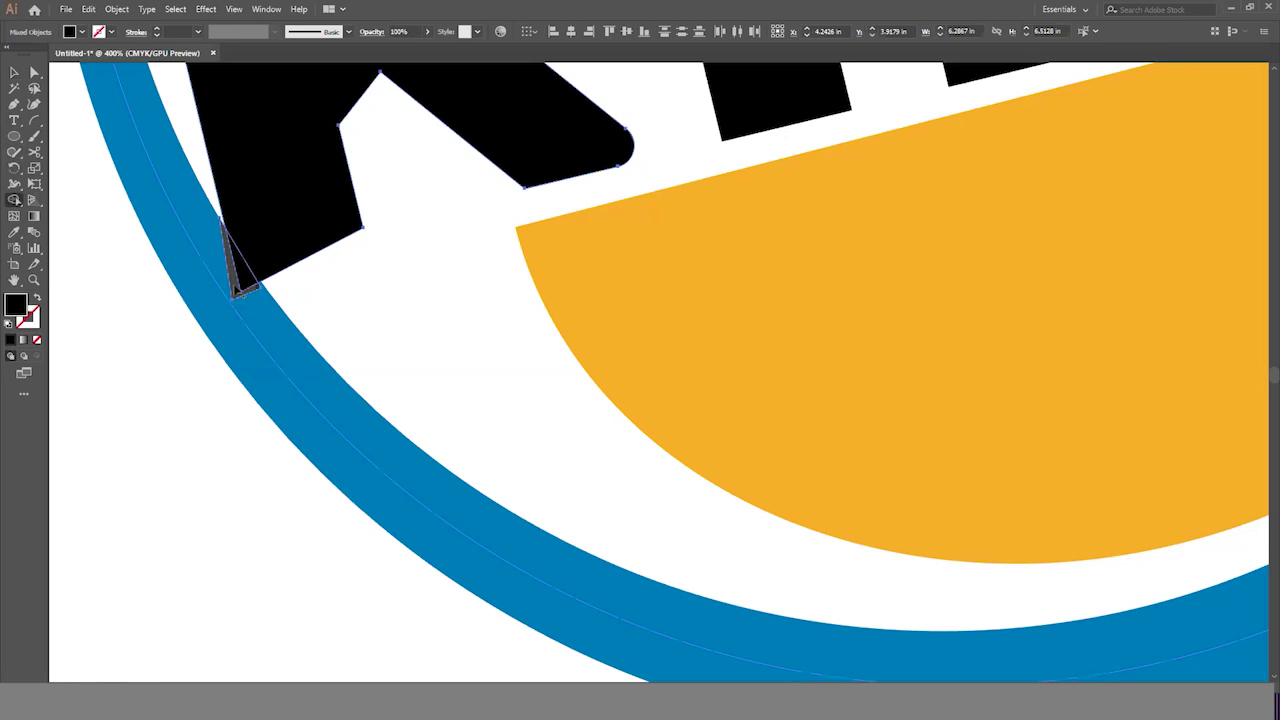
key("super")
key("super")
left_click(235, 290)
key("ctrl+minus")
key("ctrl+minus")
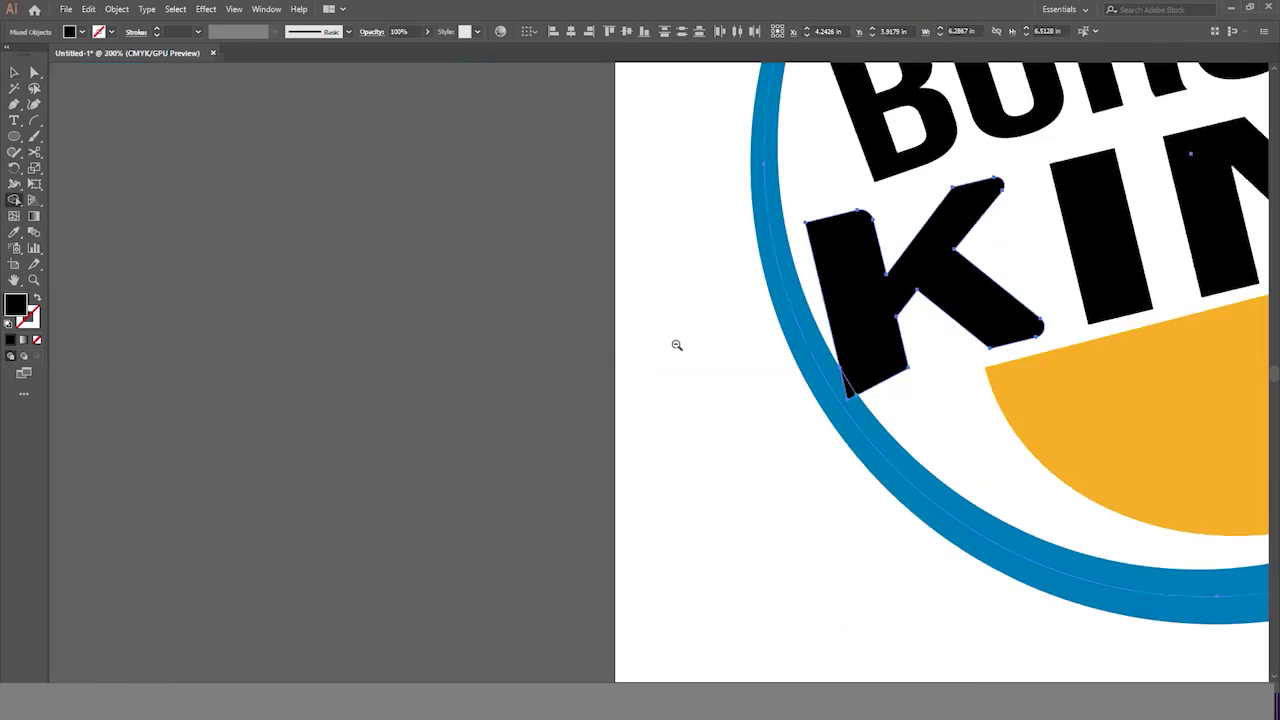
key("ctrl+minus")
scroll(831, 397, "right", 3)
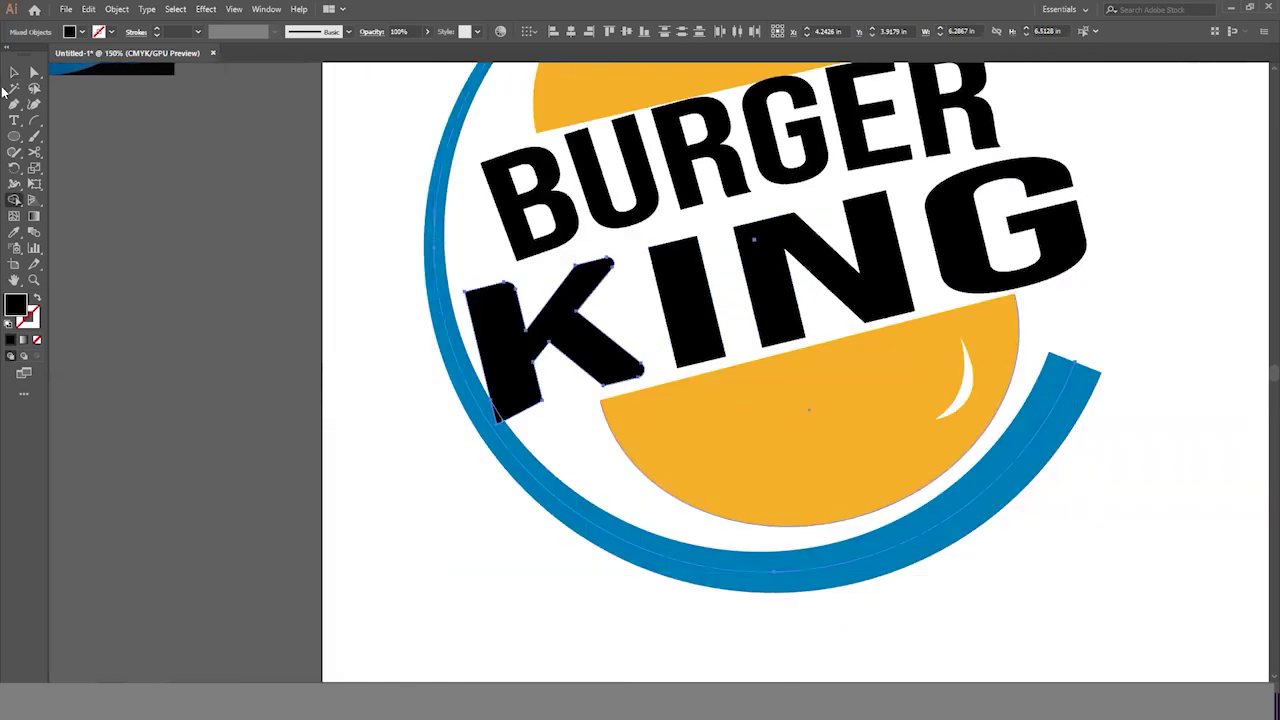
left_click(14, 72)
left_click(347, 416)
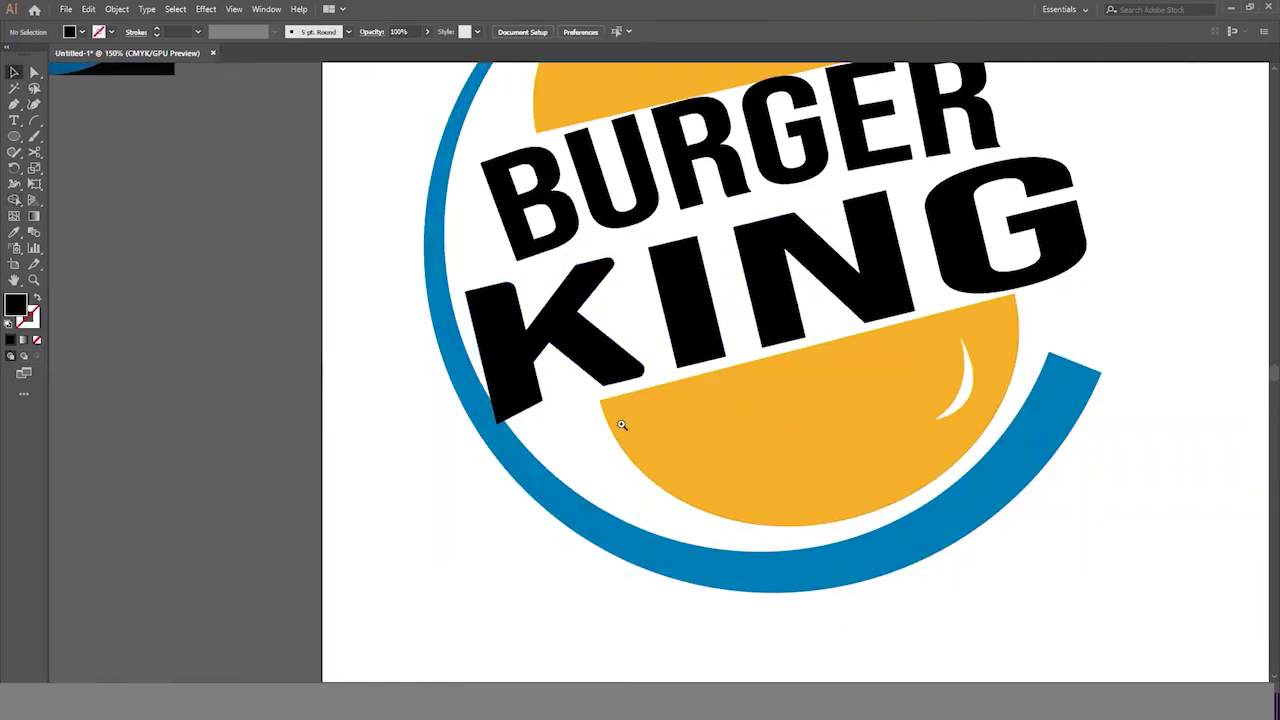
Expand the appearance of the blue ring's brush stroke.
scroll(580, 428, "up", 2)
left_click(505, 406)
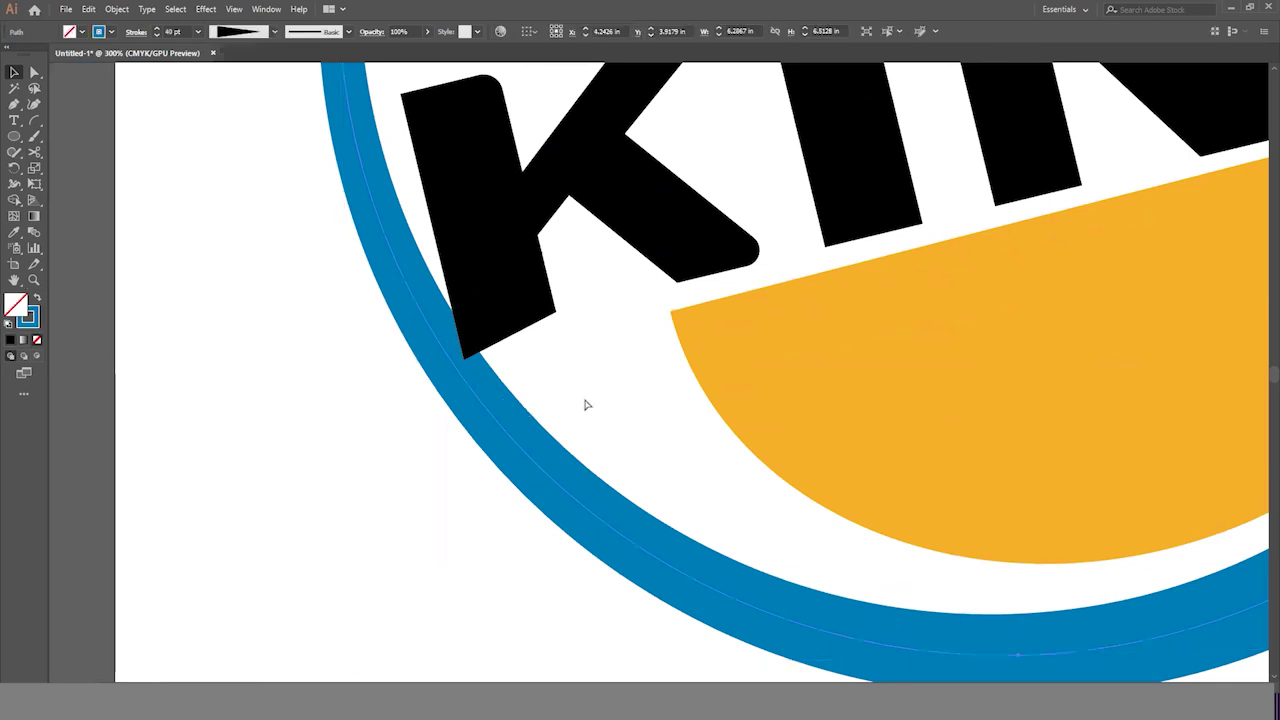
scroll(586, 399, "down", 1)
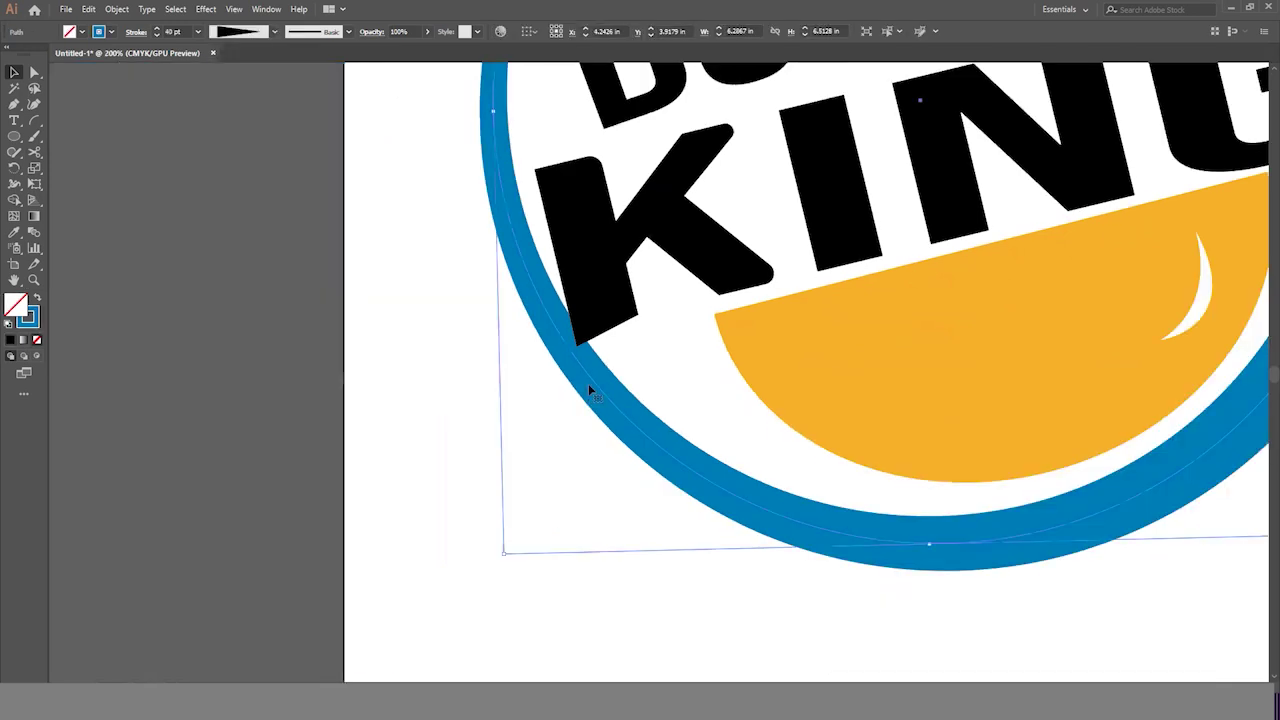
left_click(117, 9)
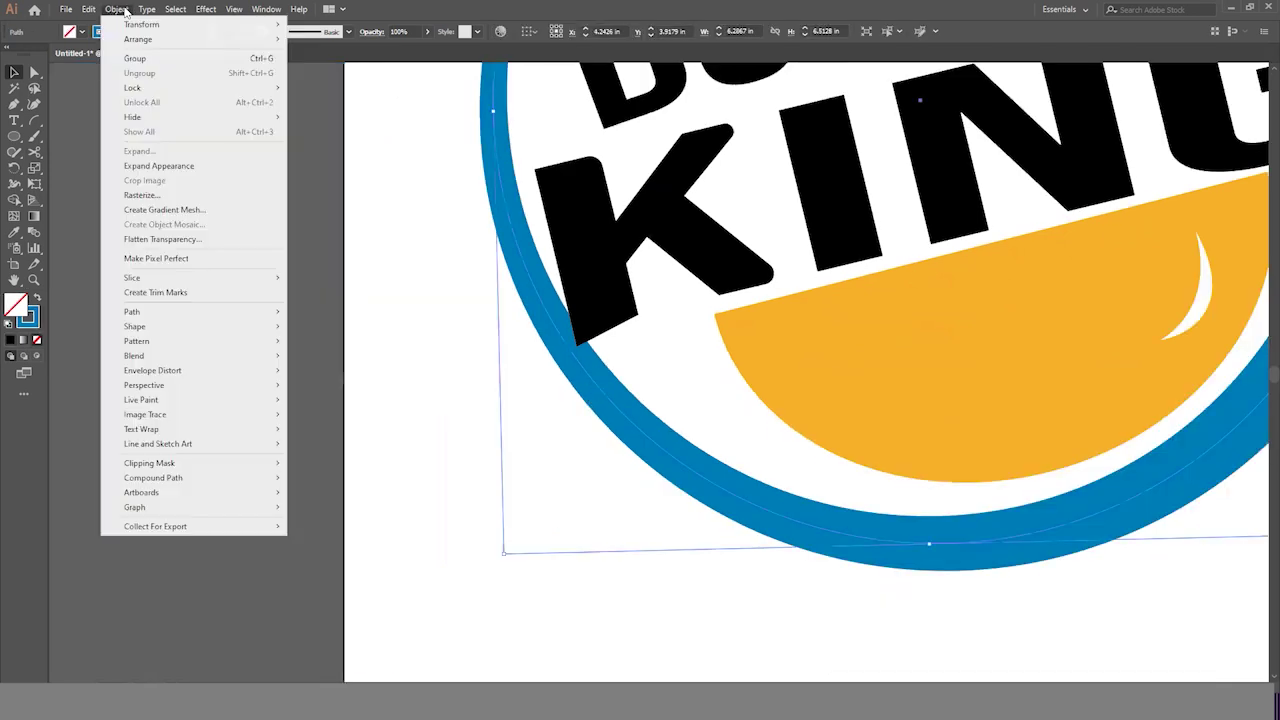
left_click(155, 167)
left_click(302, 343)
scroll(323, 334, "right", 3)
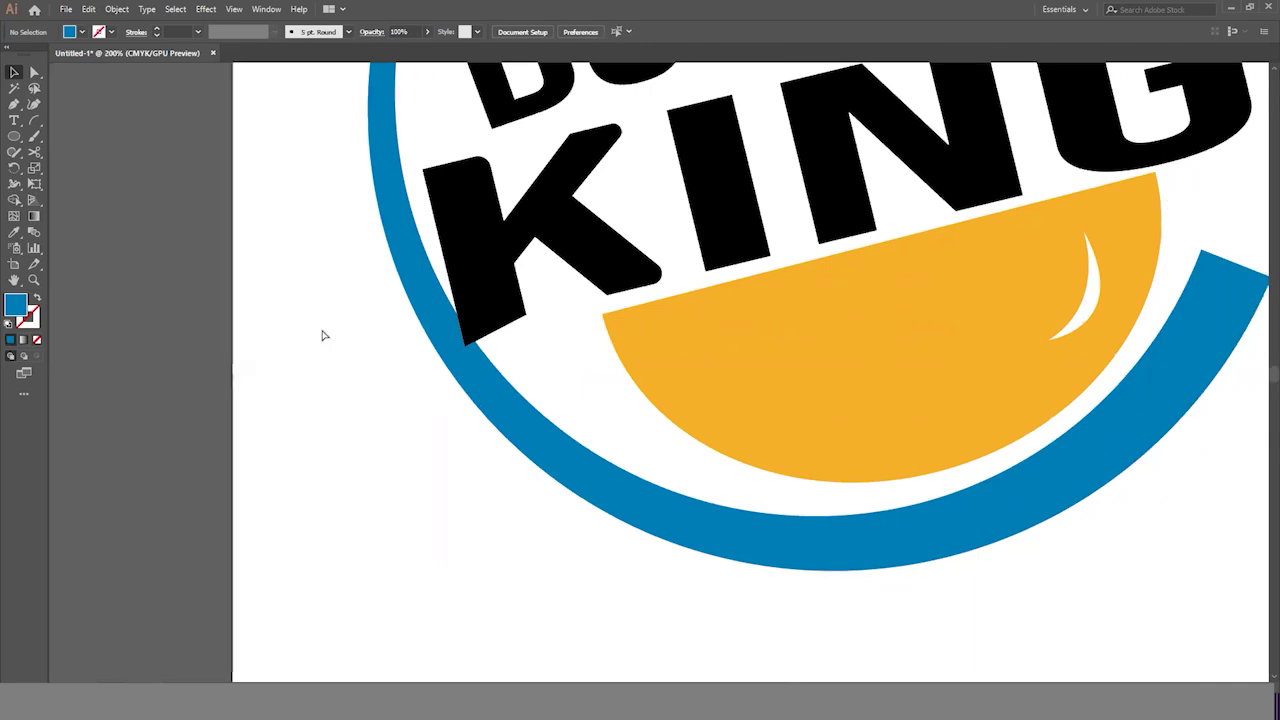
Try to cut the K's lower tip overlap out of the expanded ring with the Shape Builder and undo back to the unexpanded ring.
left_click(415, 328)
left_click_drag(300, 323, 432, 360)
left_click(14, 200)
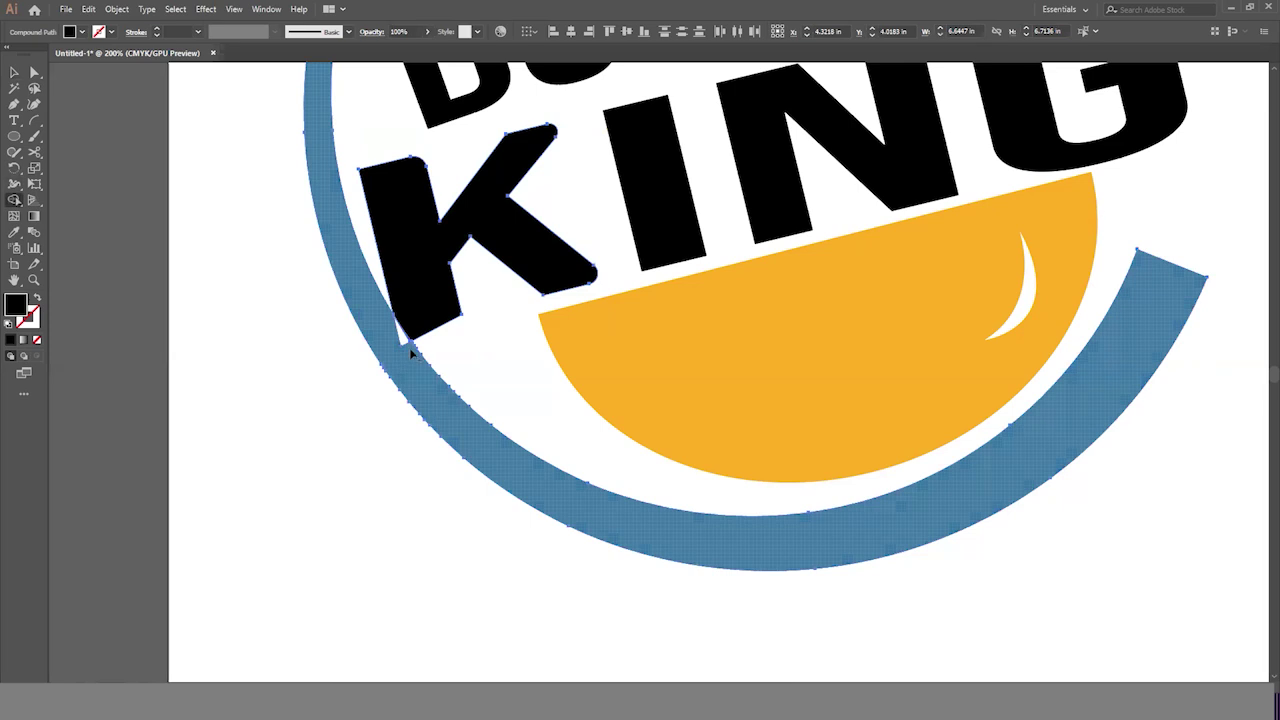
left_click(404, 350)
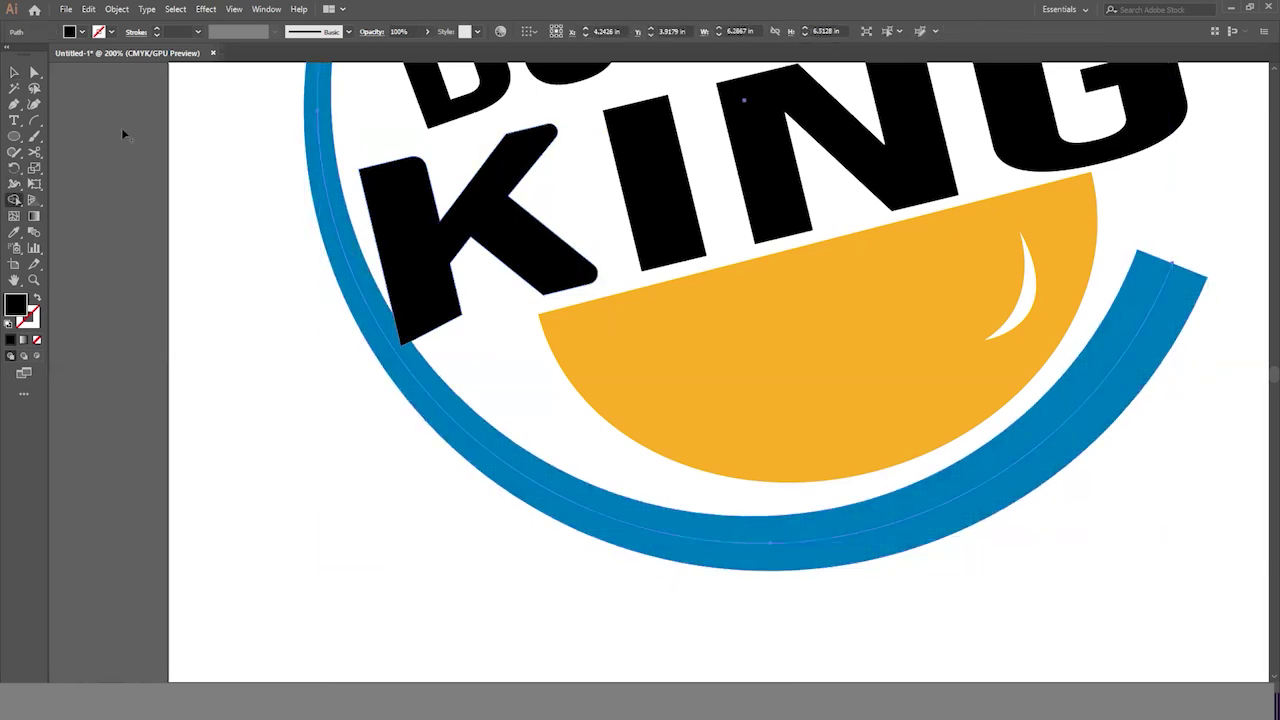
left_click(14, 73)
left_click(296, 317)
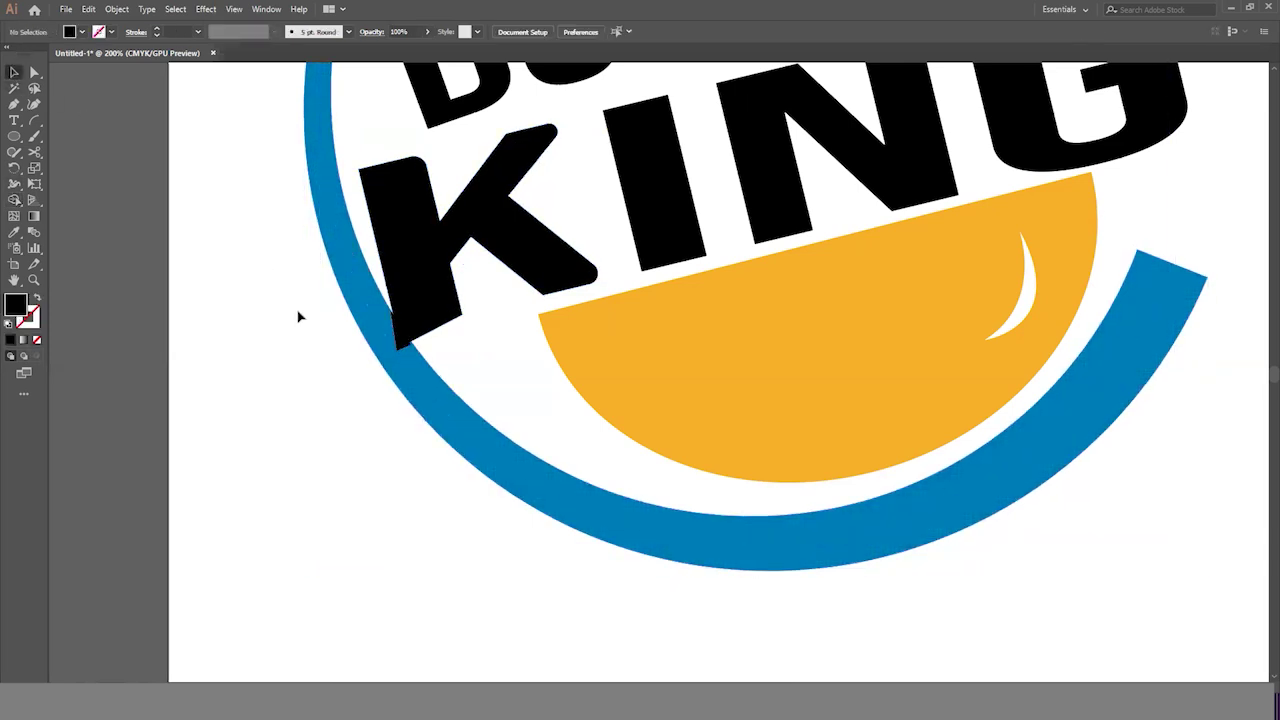
Expand the appearance of the ring, K and triangle together and cut the triangle's outline out of the ring with the Shape Builder.
left_click_drag(276, 237, 472, 408)
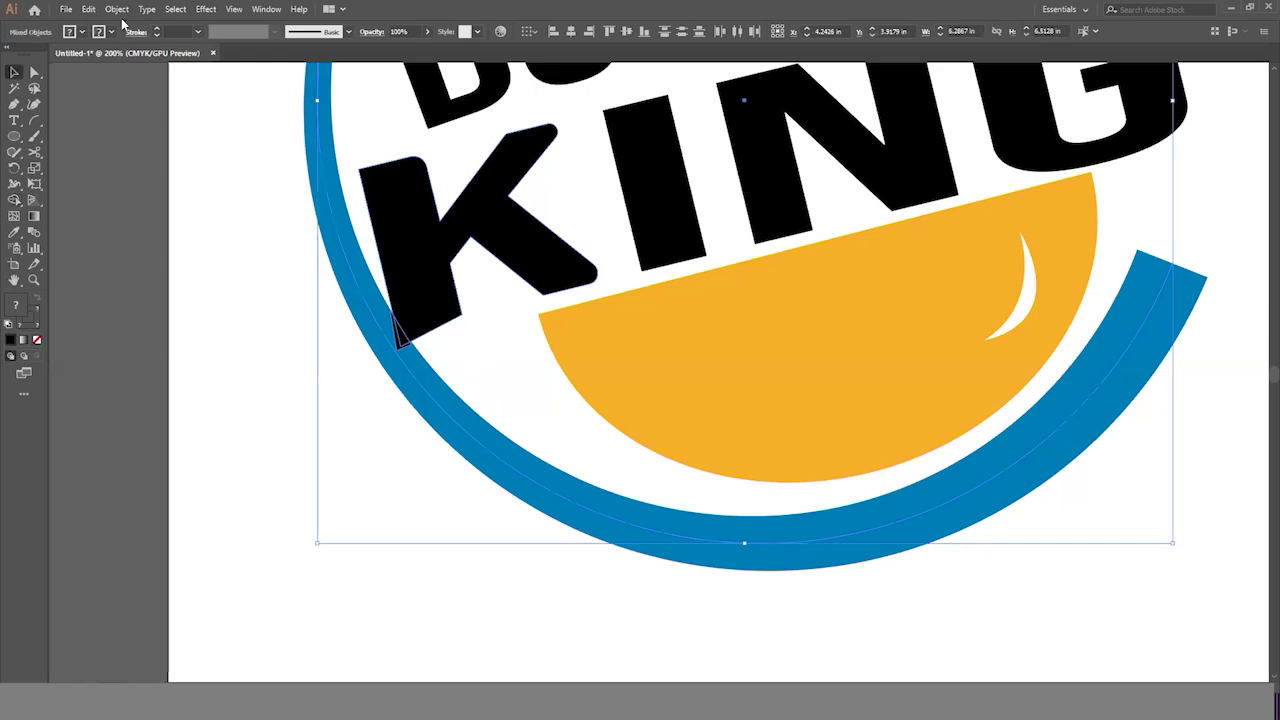
left_click(117, 9)
left_click(150, 166)
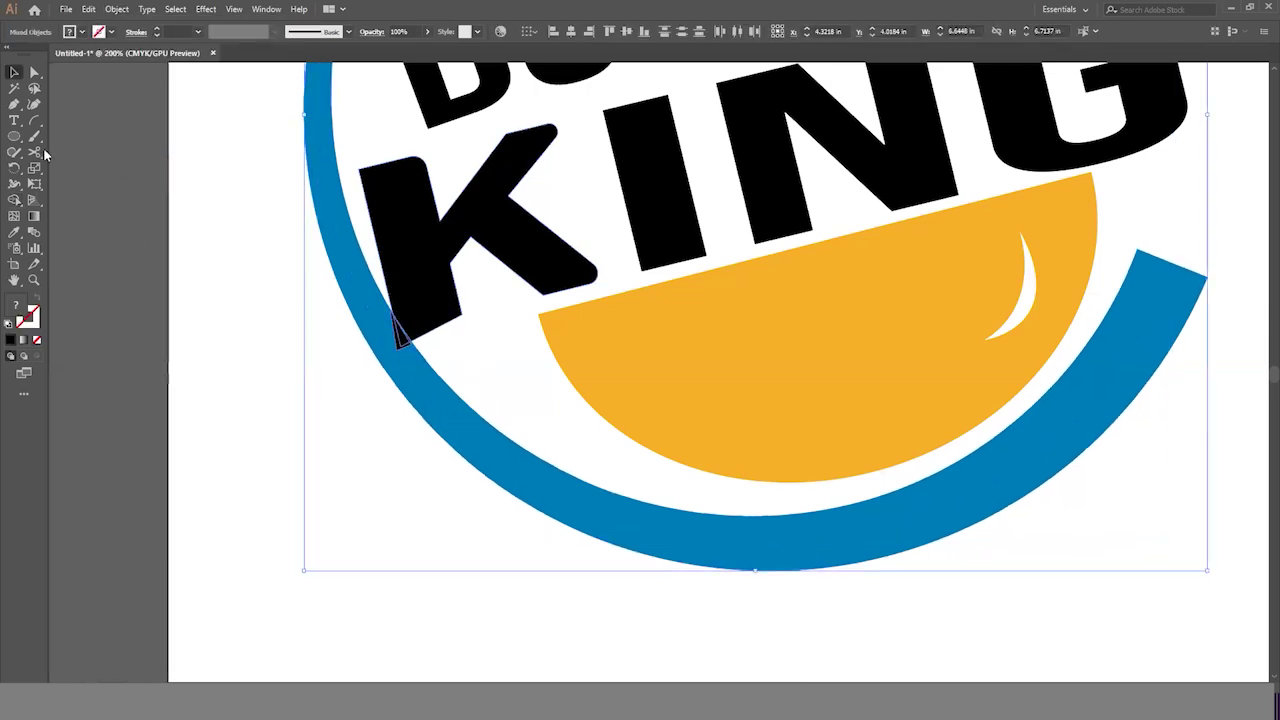
left_click(14, 200)
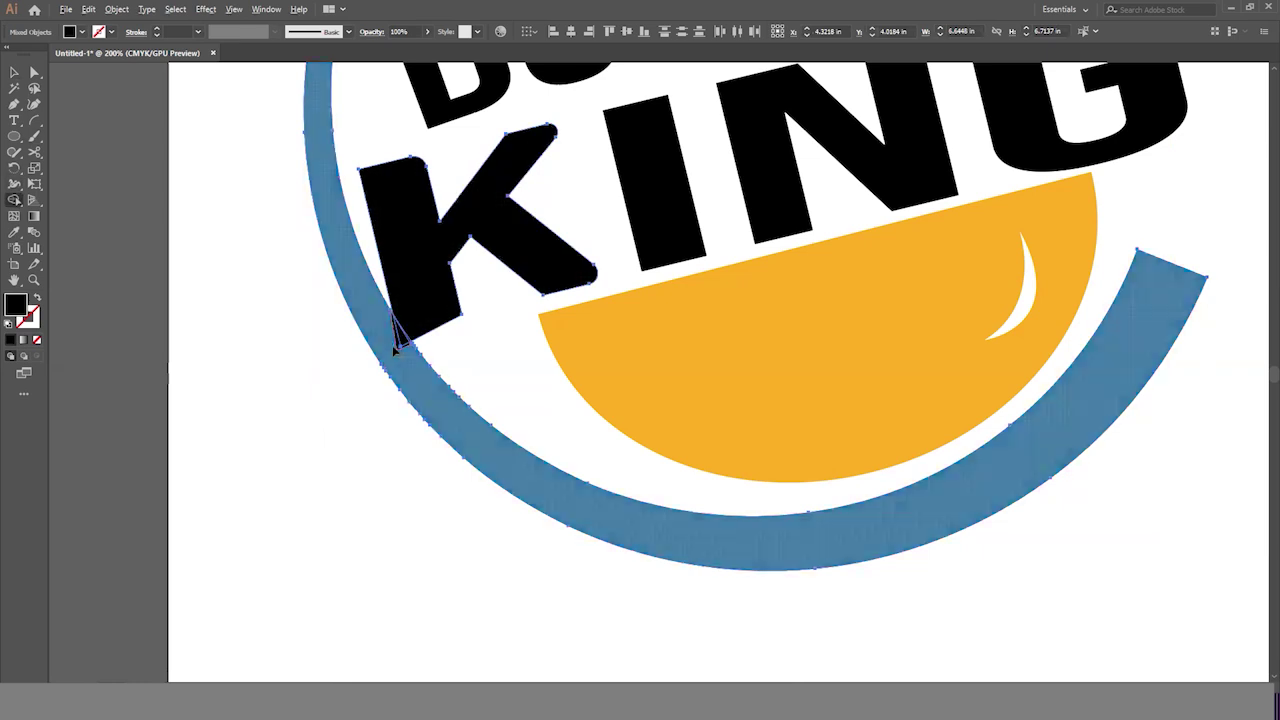
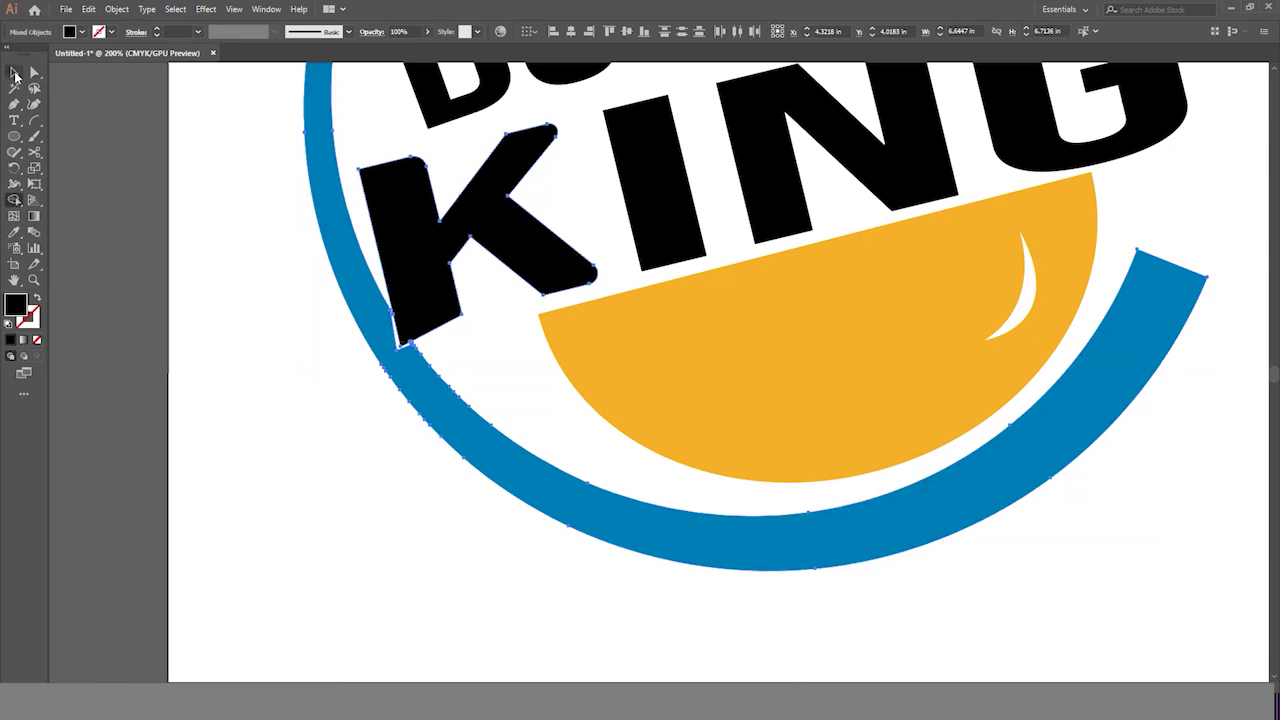
left_click(15, 75)
key("ctrl+shift+a")
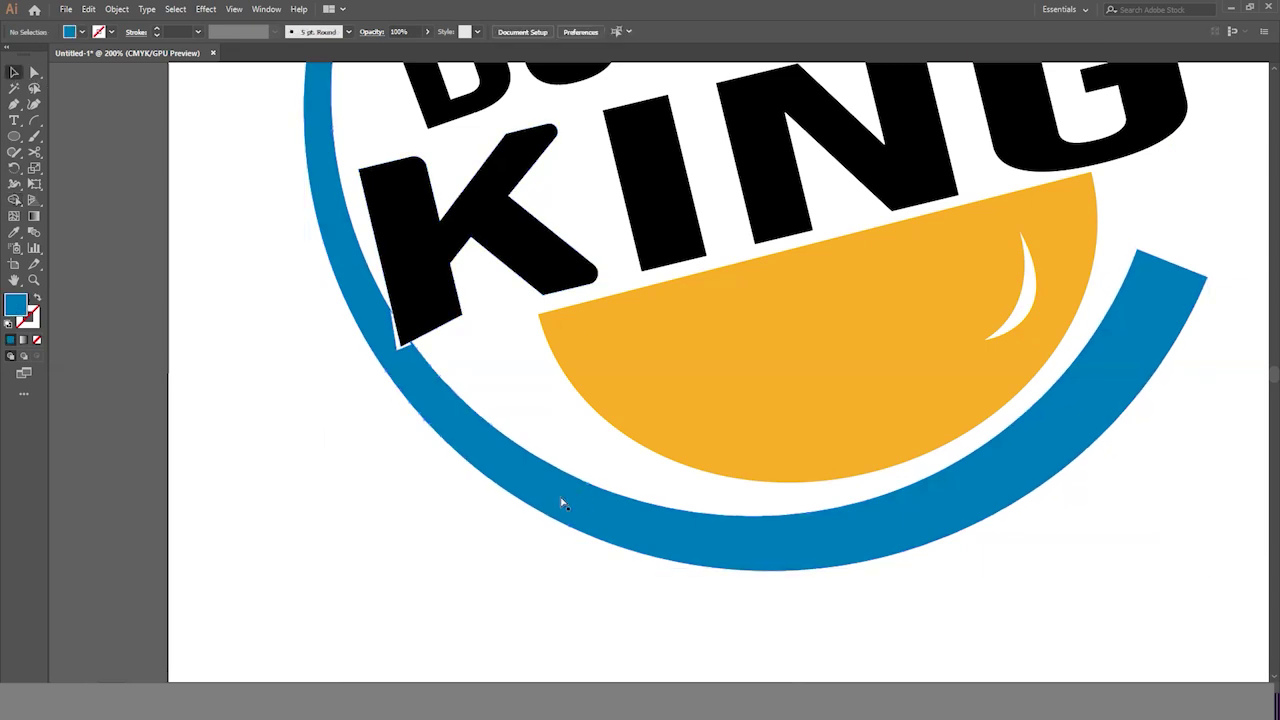
Check the gap around the K's lower tip up close and fill the word BURGER with red.
left_click(470, 342)
left_click(613, 397)
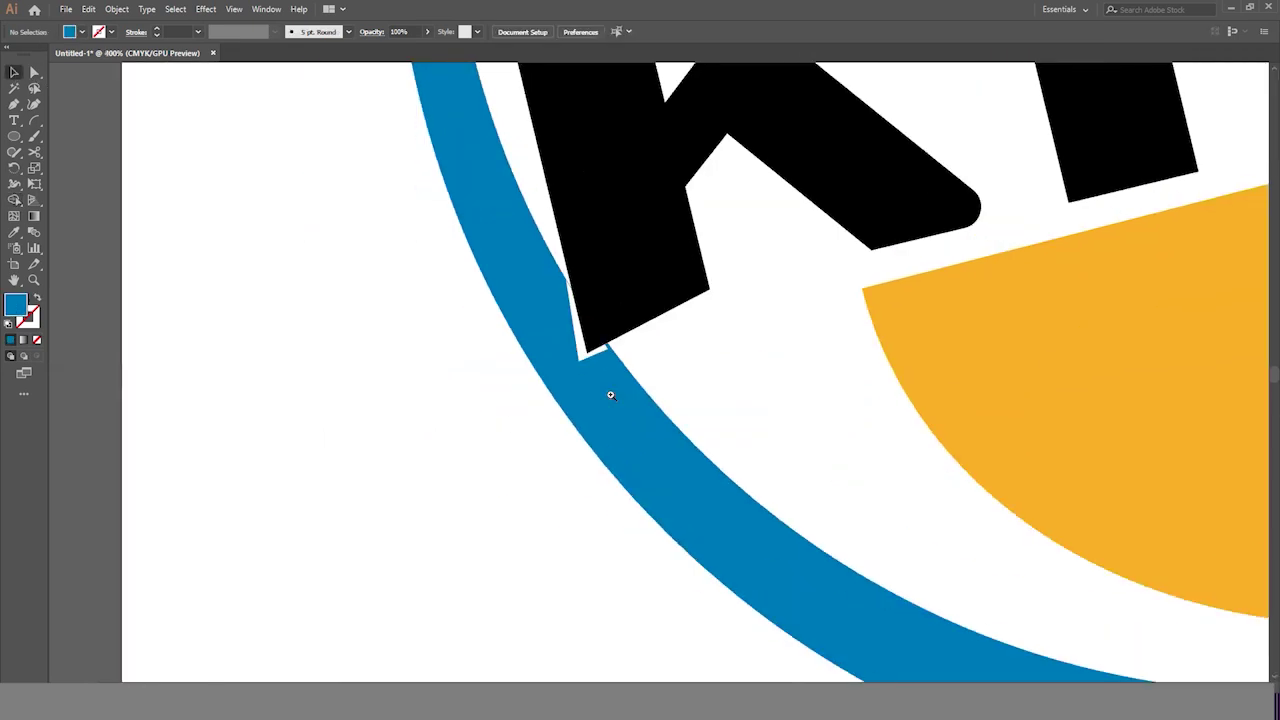
left_click(710, 379, "alt")
left_click(711, 372, "alt")
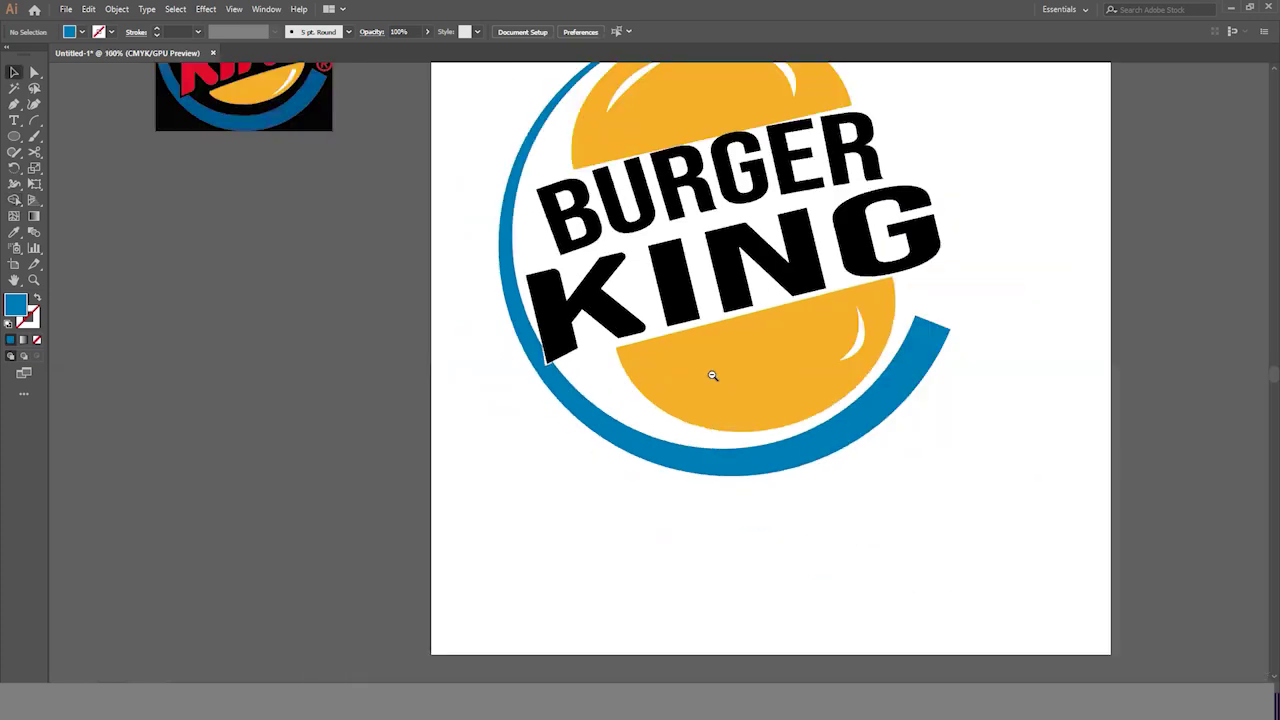
key("ctrl+0")
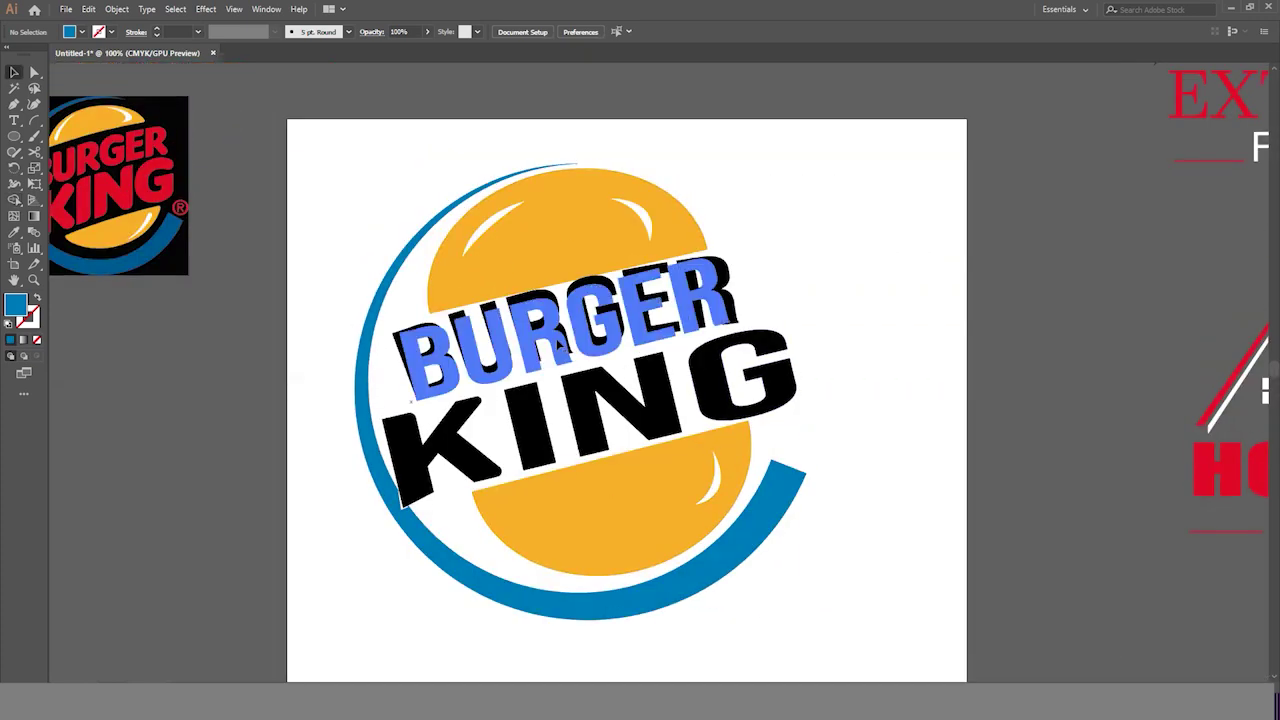
left_click(560, 340)
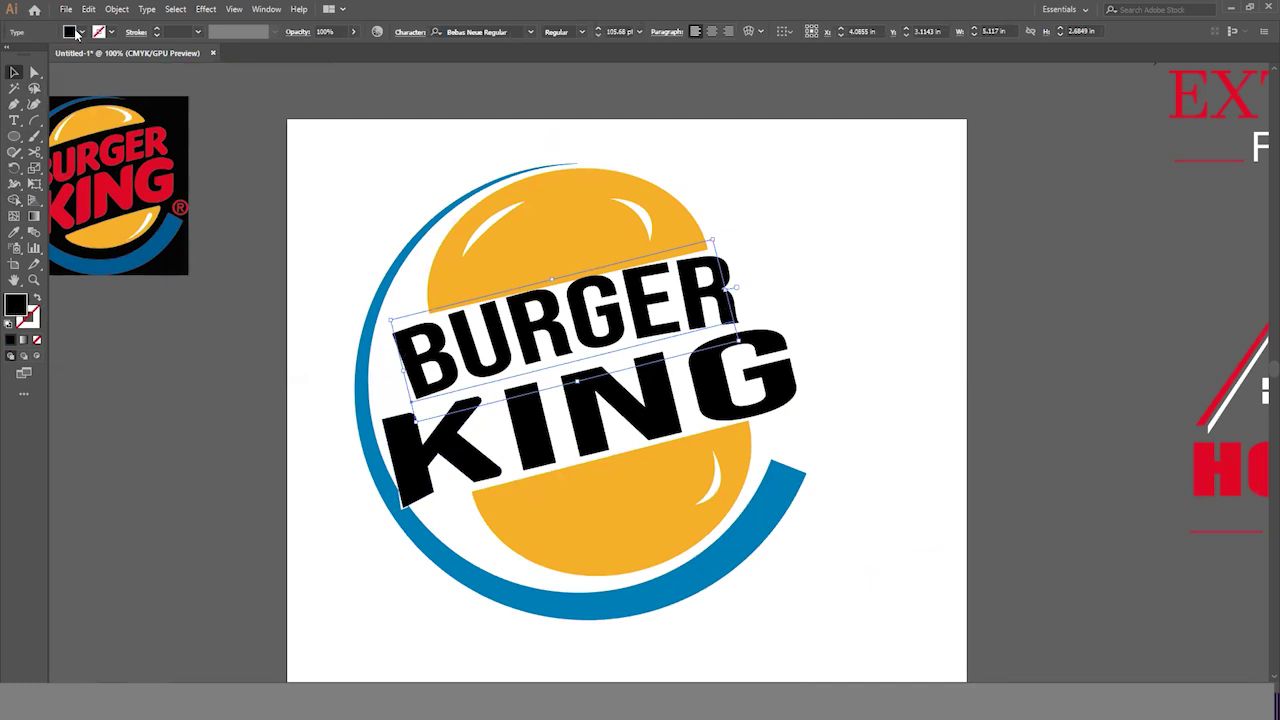
left_click(79, 33)
left_click(50, 58)
left_click(158, 376)
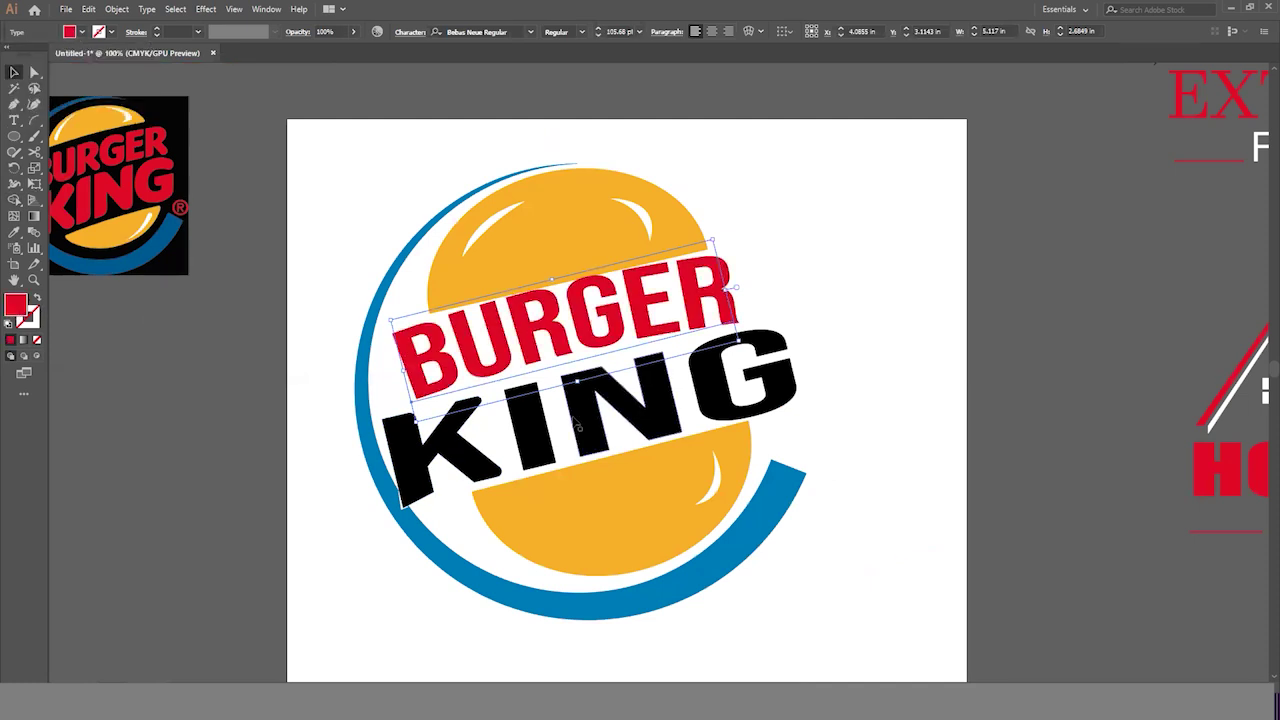
Fill the letter N of KING with red.
left_click(216, 196)
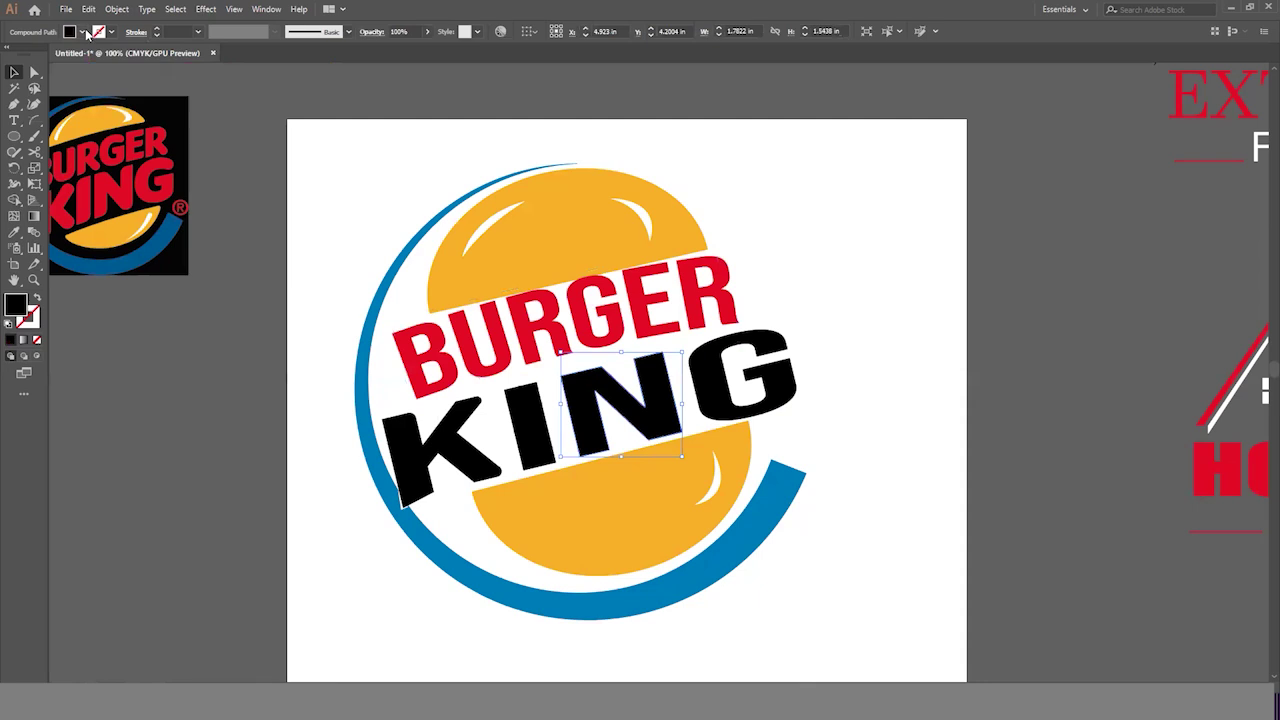
left_click(86, 32)
left_click(50, 58)
left_click(146, 296)
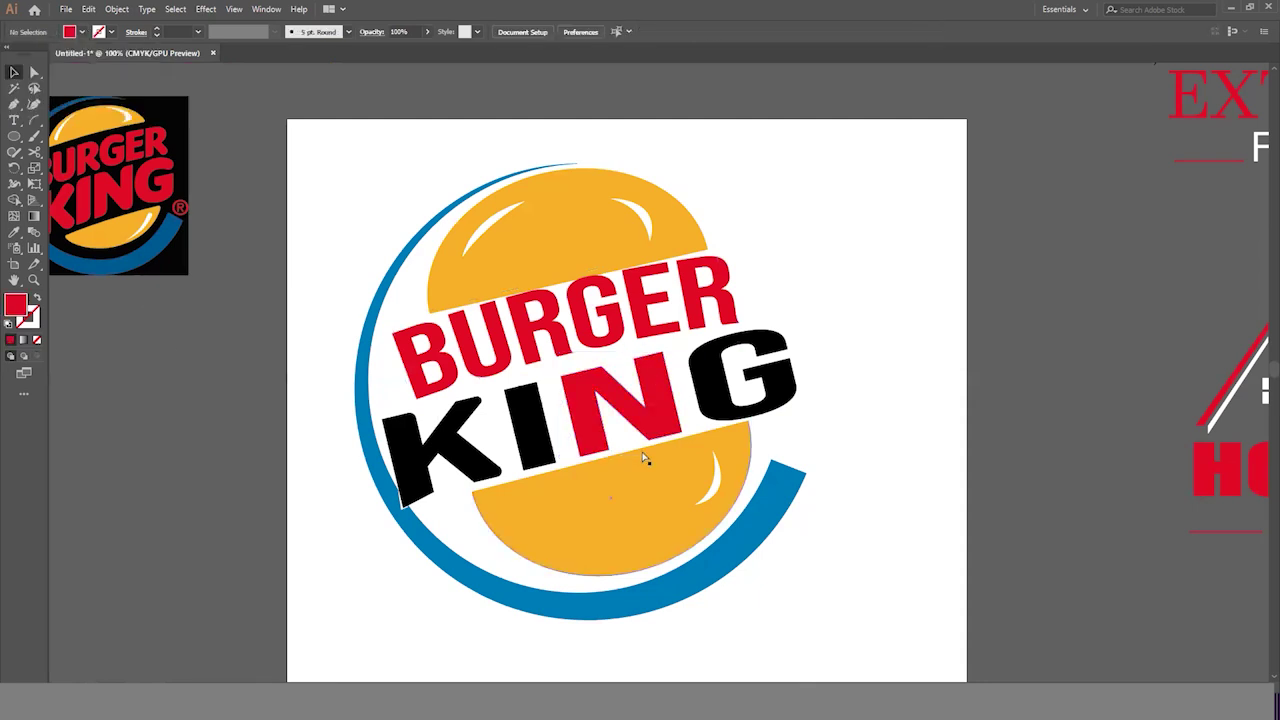
Scale the whole Burger King logo down to about 3.5 in wide and place it off the artboard beneath the HOMELAND logo.
key("ctrl+minus")
left_click_drag(486, 208, 709, 420)
left_click_drag(597, 294, 1100, 475)
left_click_drag(1117, 489, 1117, 489)
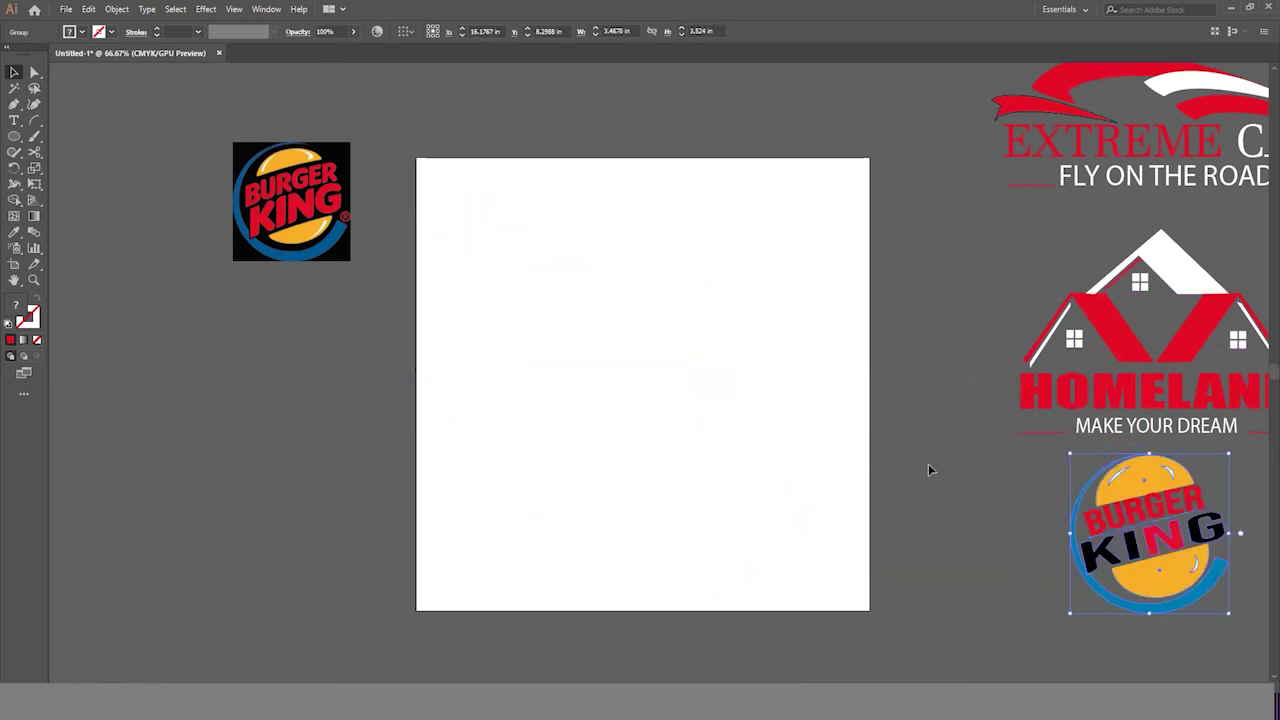
left_click(928, 465)
Delete the Burger King reference image beside the artboard.
left_click(253, 168)
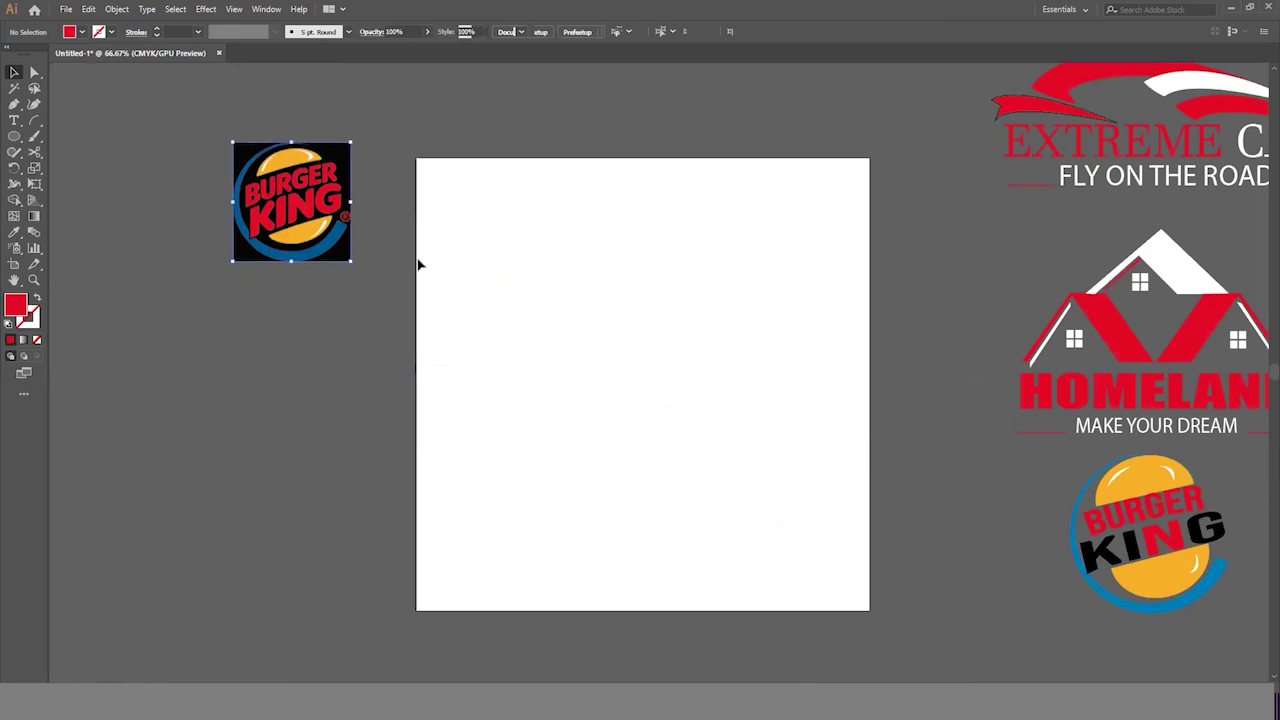
key("Delete")
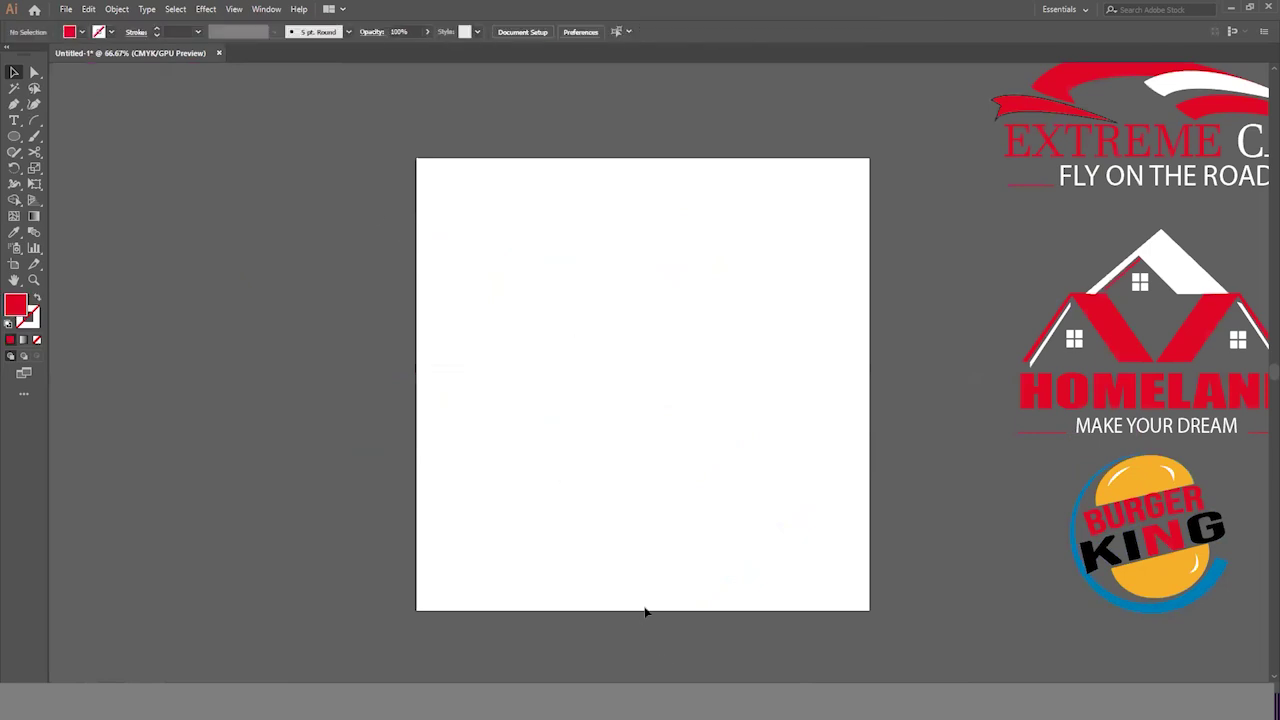
scroll(620, 596, "right", 3)
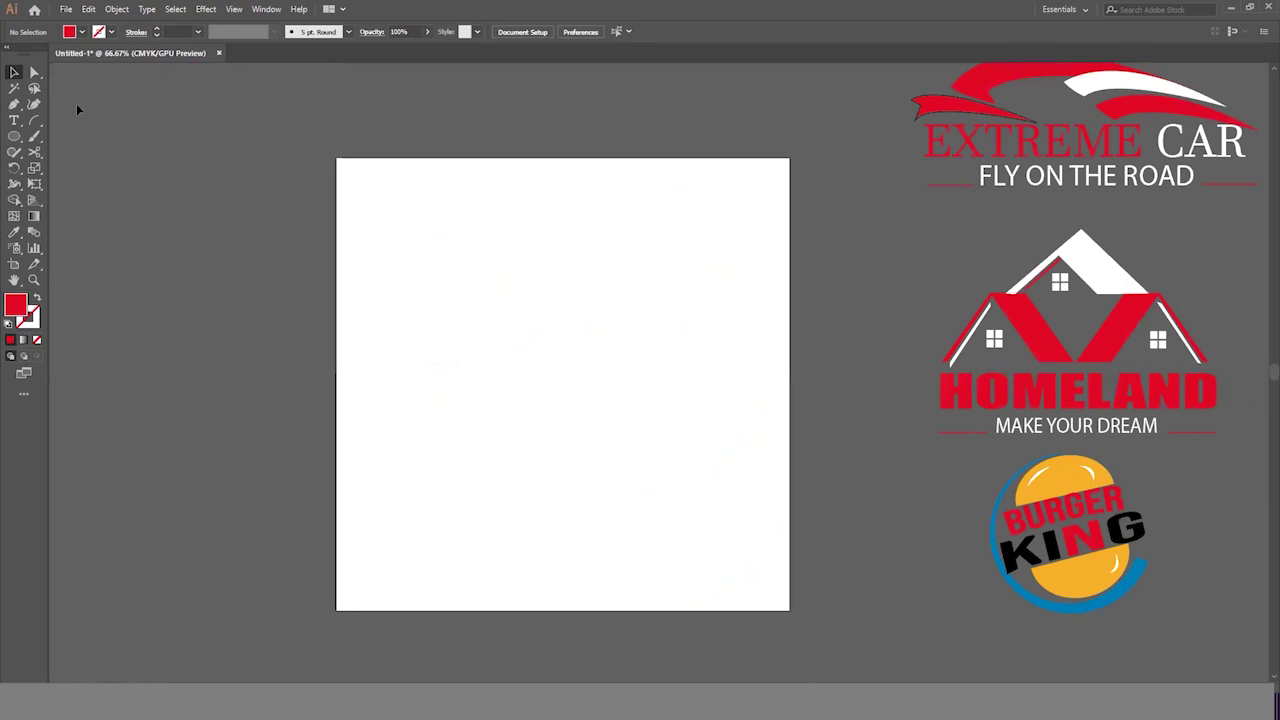
Draw a vertical line about 9 in long along the artboard's left edge with no fill and a black stroke.
left_click(82, 32)
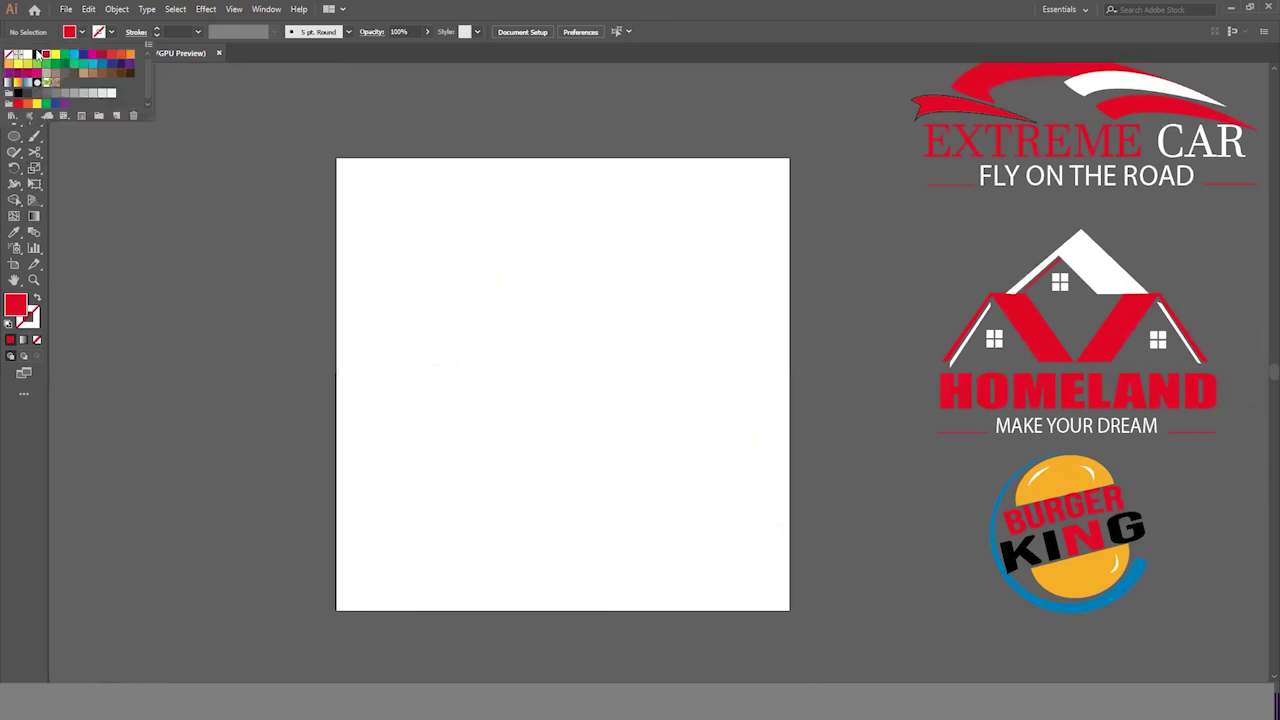
left_click(9, 57)
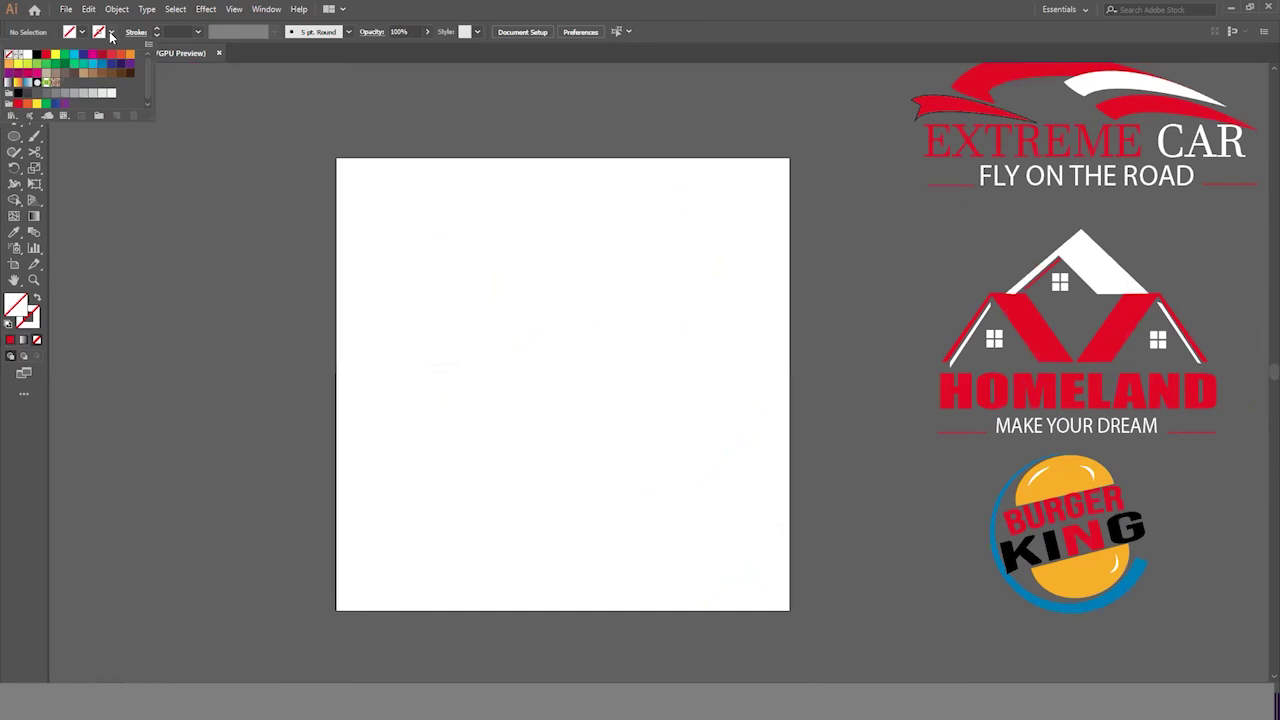
left_click(36, 55)
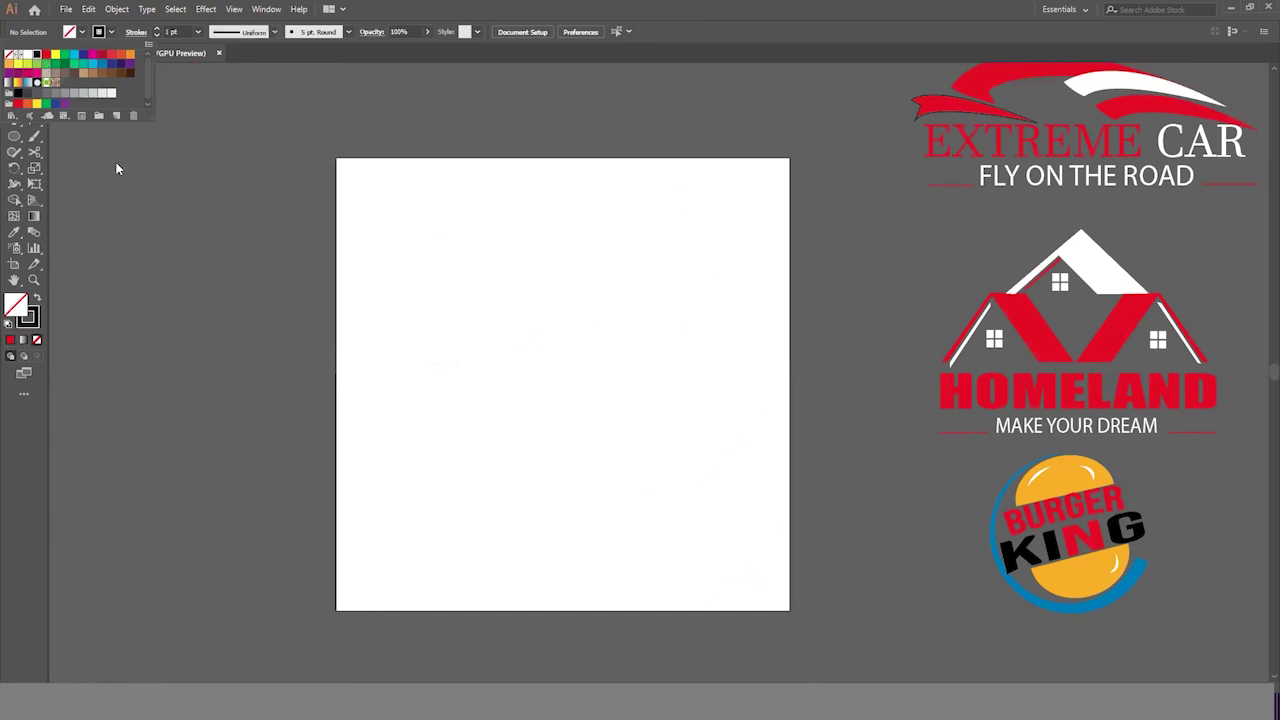
left_click(116, 168)
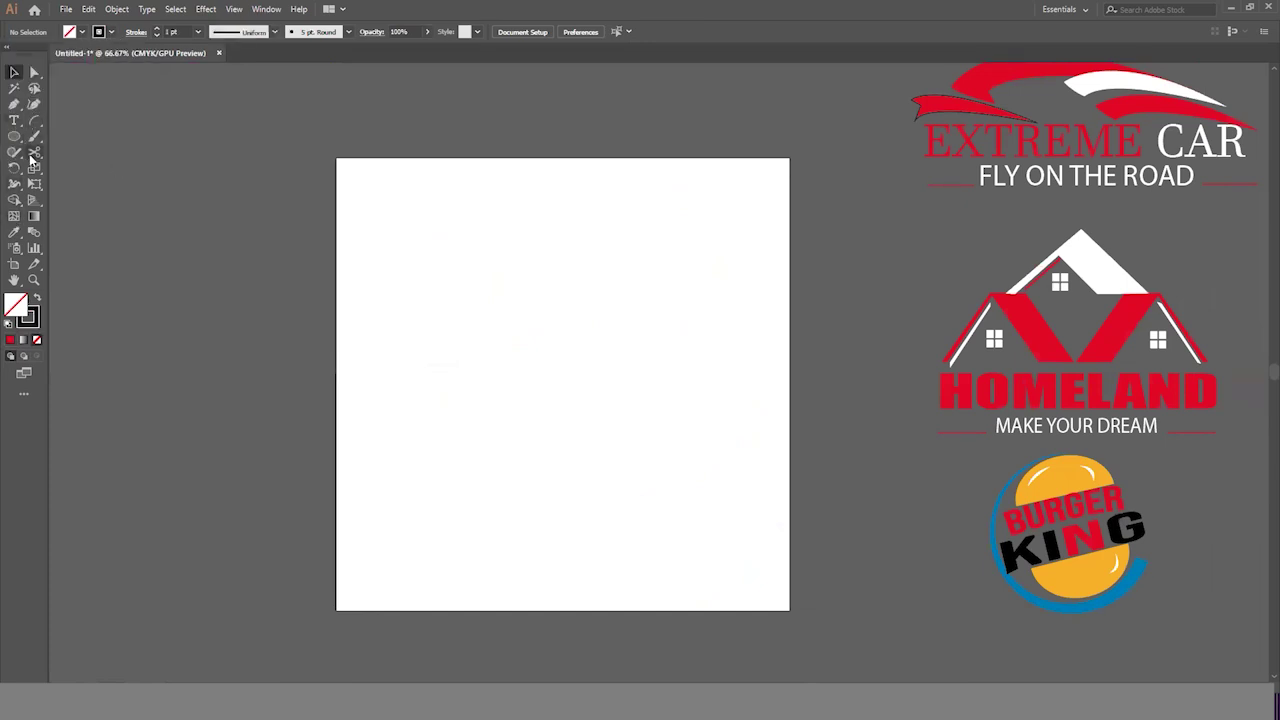
left_click(34, 120)
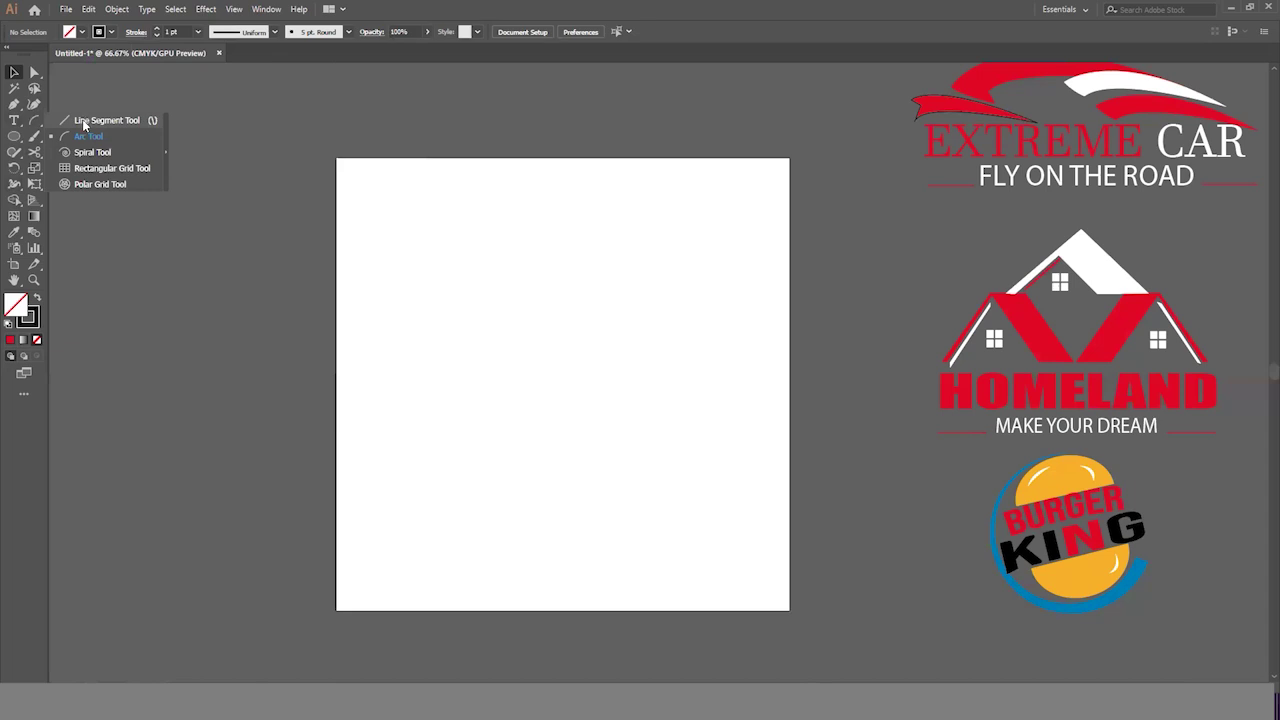
left_click(84, 121)
left_click_drag(352, 187, 366, 593)
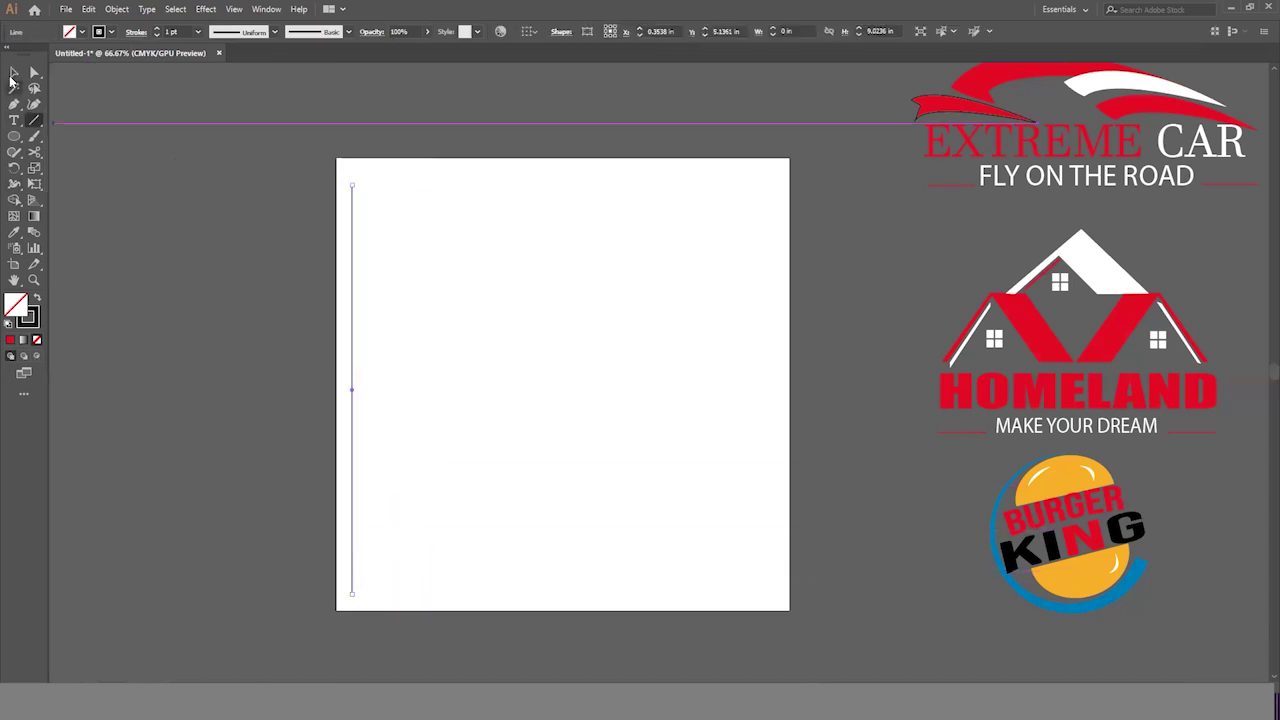
Copy the vertical line about 0.3 in to the right and repeat the copy until evenly spaced lines span the artboard's width.
left_click(13, 75)
mouse_move(353, 274)
left_mouse_down()
mouse_move(377, 276)
mouse_move(366, 274)
left_mouse_up()
key("ctrl+d")
key("ctrl+d")
key("ctrl+d")
key("ctrl+d")
key("ctrl+d")
key("ctrl+d")
key("ctrl+d")
key("ctrl+d")
key("ctrl+d")
key("ctrl+d")
key("ctrl+d")
key("ctrl+d")
key("ctrl+d")
key("ctrl+d")
key("ctrl+d")
key("ctrl+d")
key("ctrl+d")
key("ctrl+d")
key("ctrl+d")
key("ctrl+d")
key("ctrl+d")
key("ctrl+d")
key("ctrl+d")
key("ctrl+d")
key("ctrl+d")
key("ctrl+d")
key("ctrl+d")
key("ctrl+d")
key("ctrl+d")
key("ctrl+d")
key("ctrl+d")
Select all the vertical lines on the artboard and rotate a copy about 90° to form a square grid.
left_click(826, 421)
key("ctrl+a")
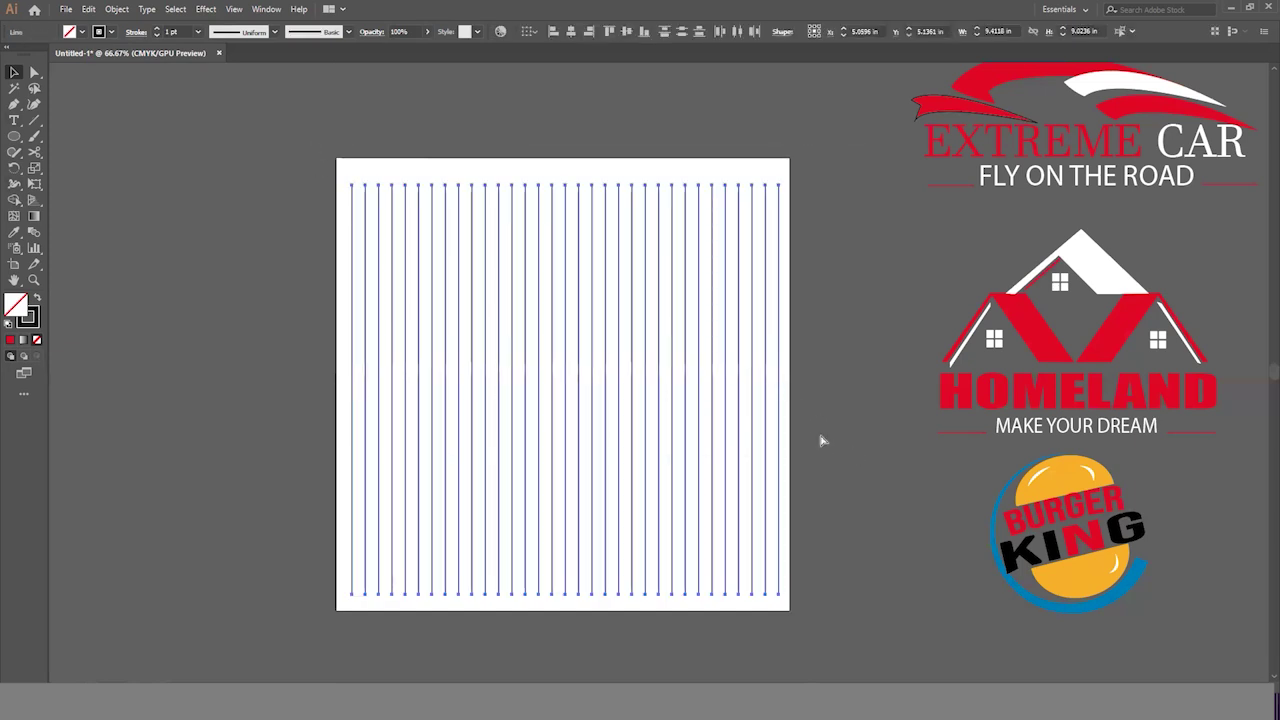
left_click_drag(783, 182, 411, 225)
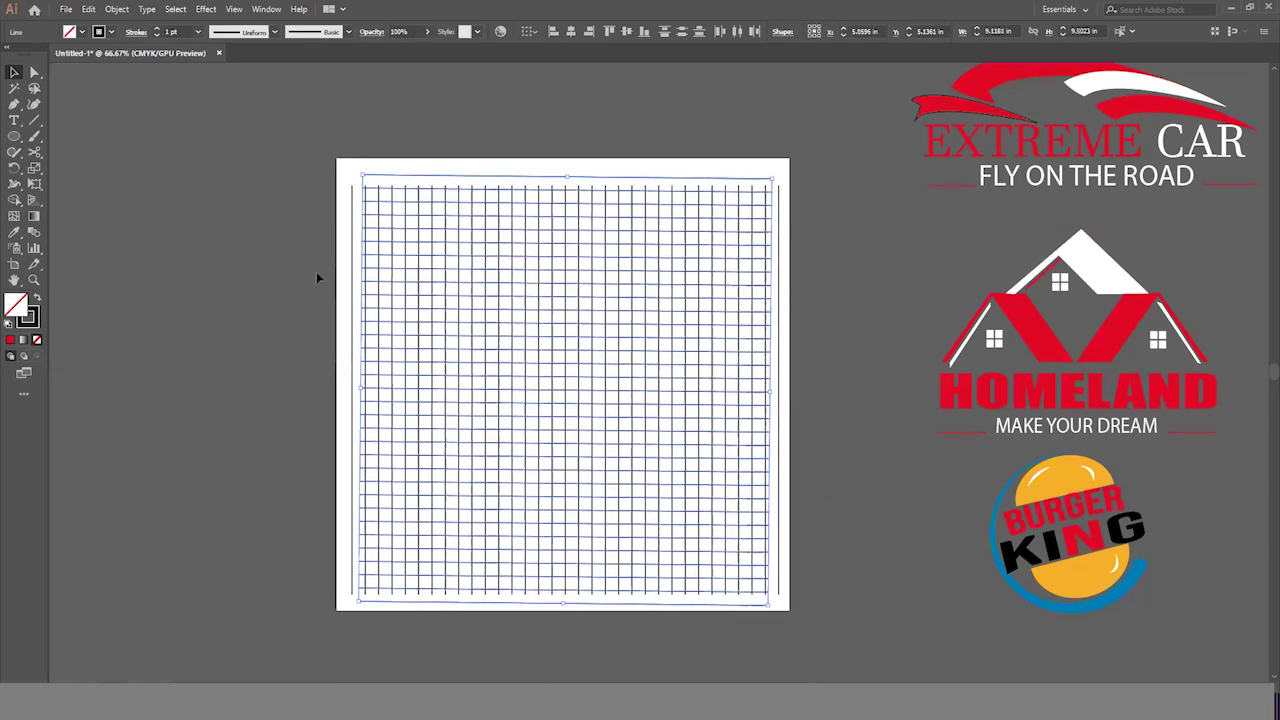
left_click(802, 543)
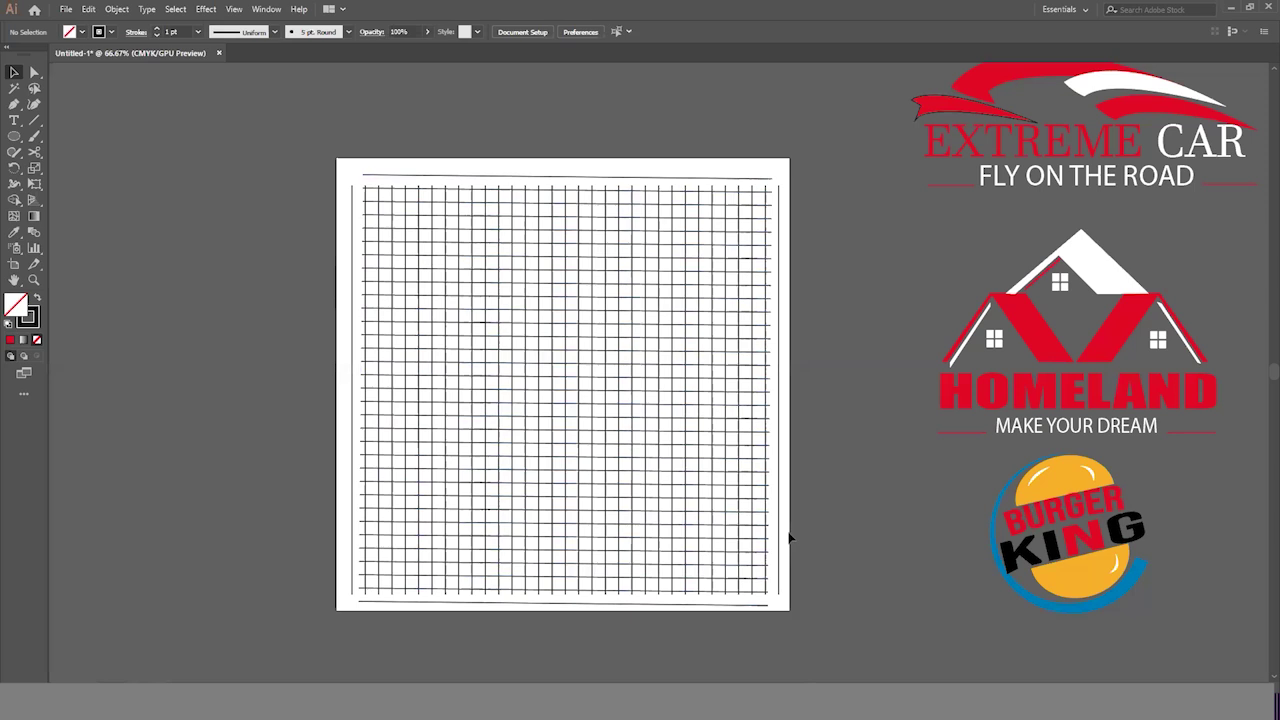
Draw a circle about 7.09 in wide over the grid and add a slightly smaller concentric copy inside it.
left_click_drag(18, 143, 57, 166)
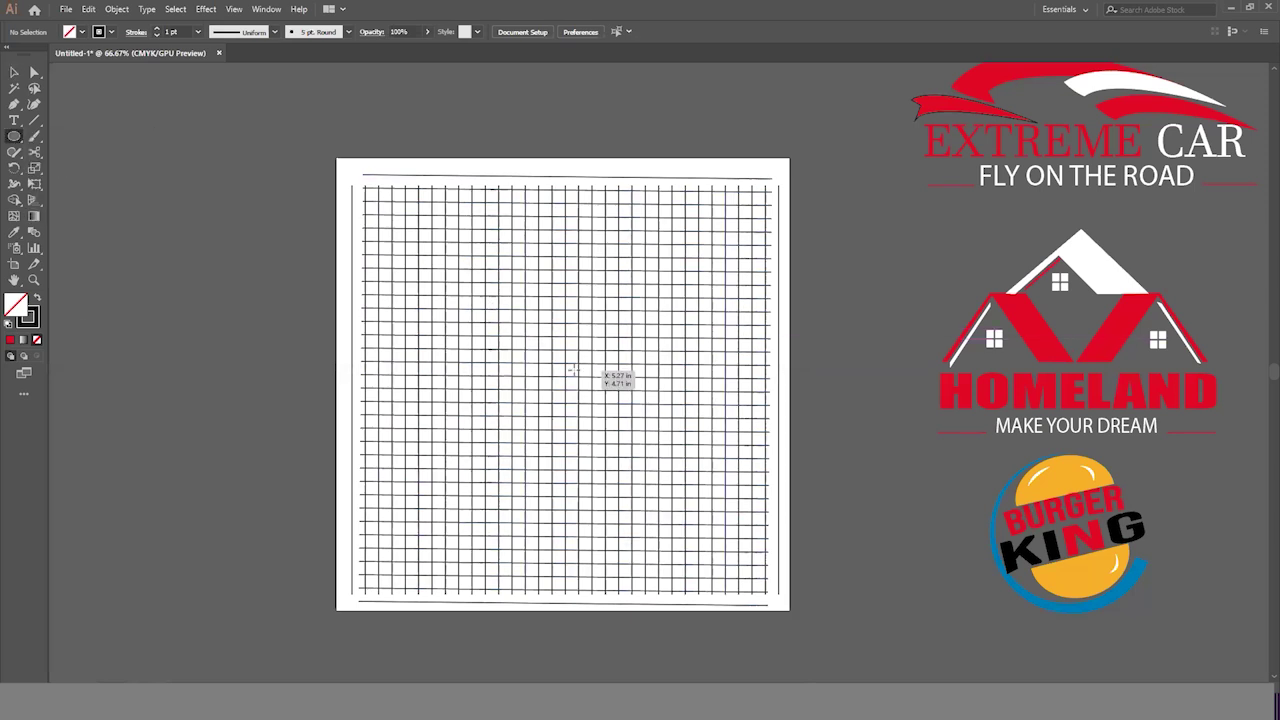
left_click_drag(543, 371, 642, 537)
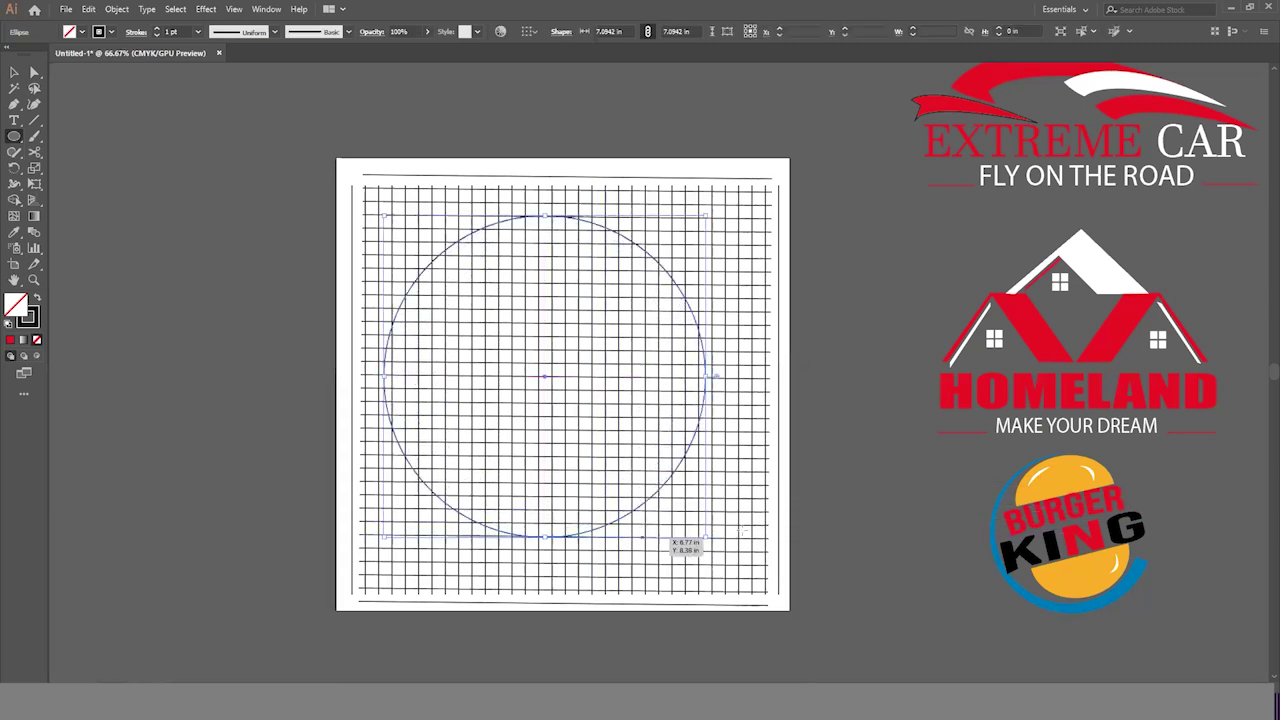
key("v")
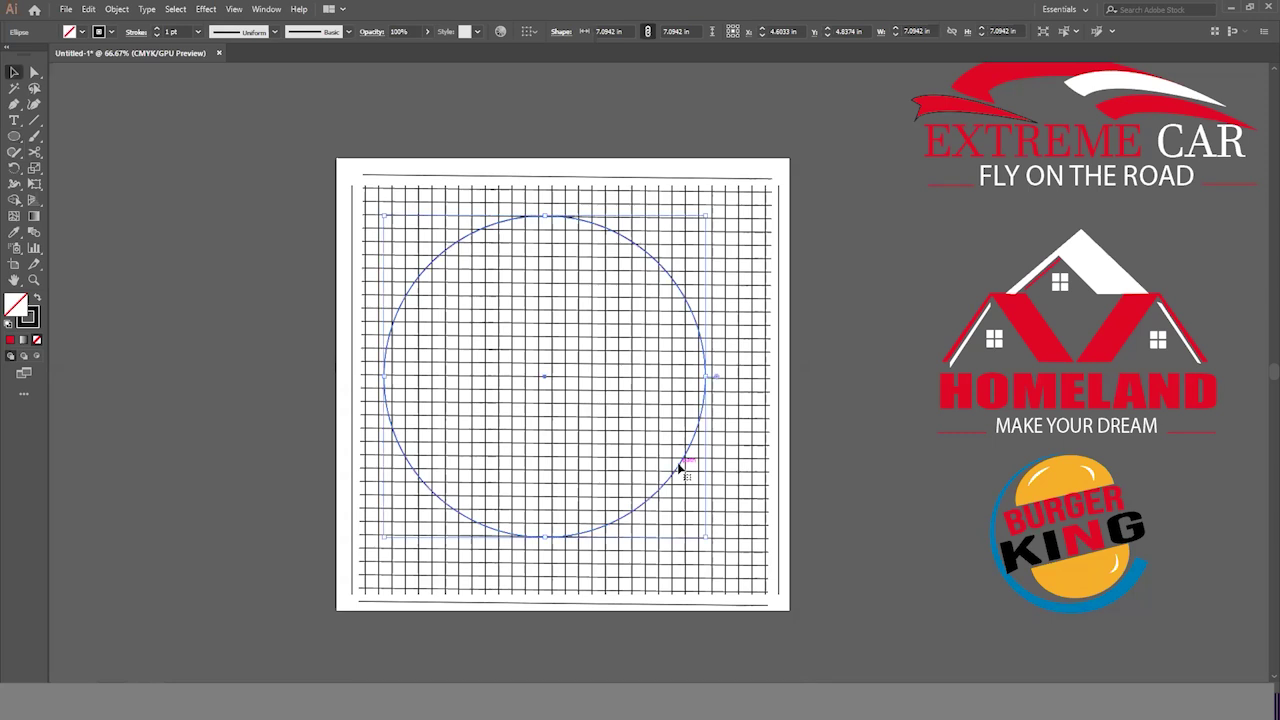
left_click_drag(706, 536, 703, 532)
left_click(303, 402)
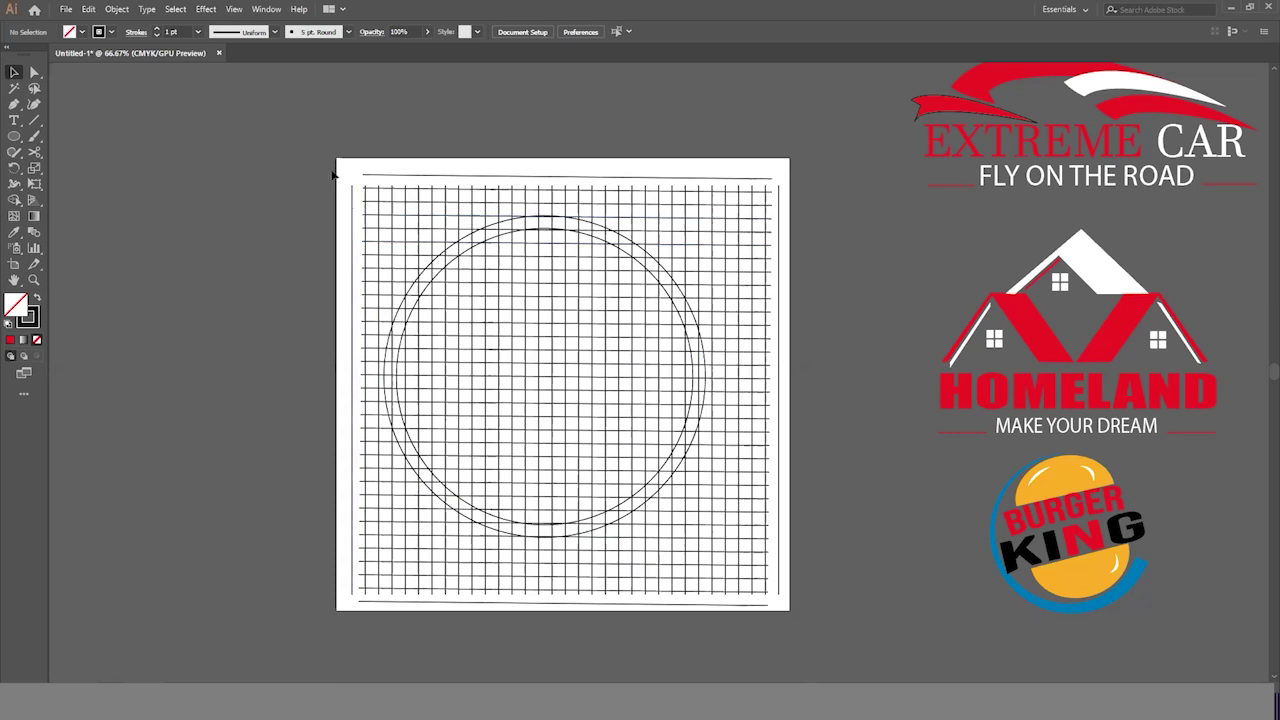
Select the grid and both circles and set up the Shape Builder tool with a red fill.
left_click_drag(767, 591, 794, 606)
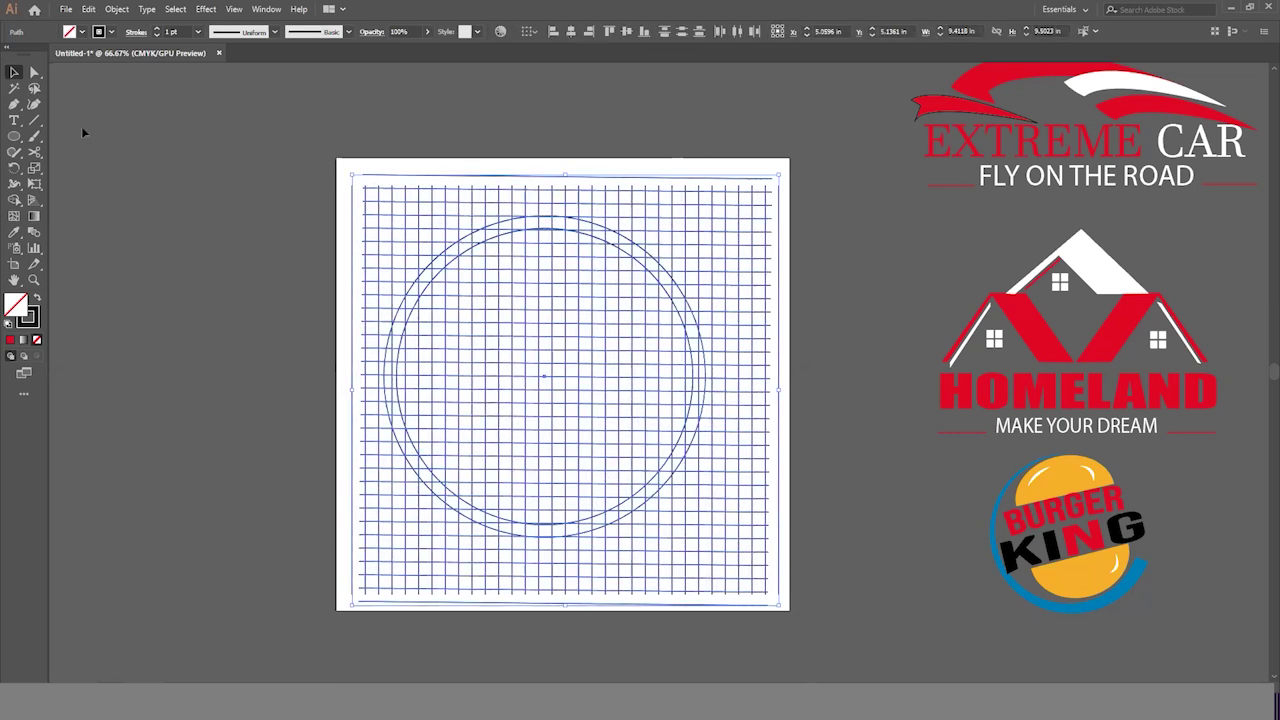
left_click(14, 199)
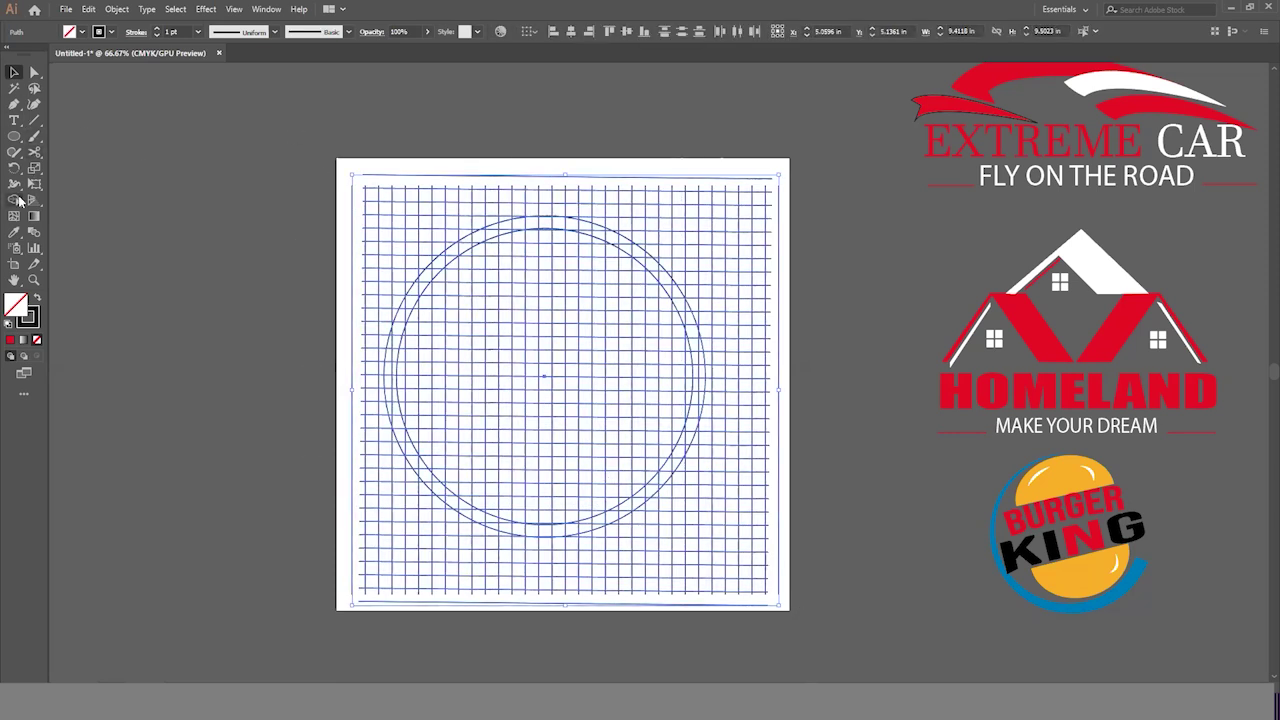
left_click(113, 32)
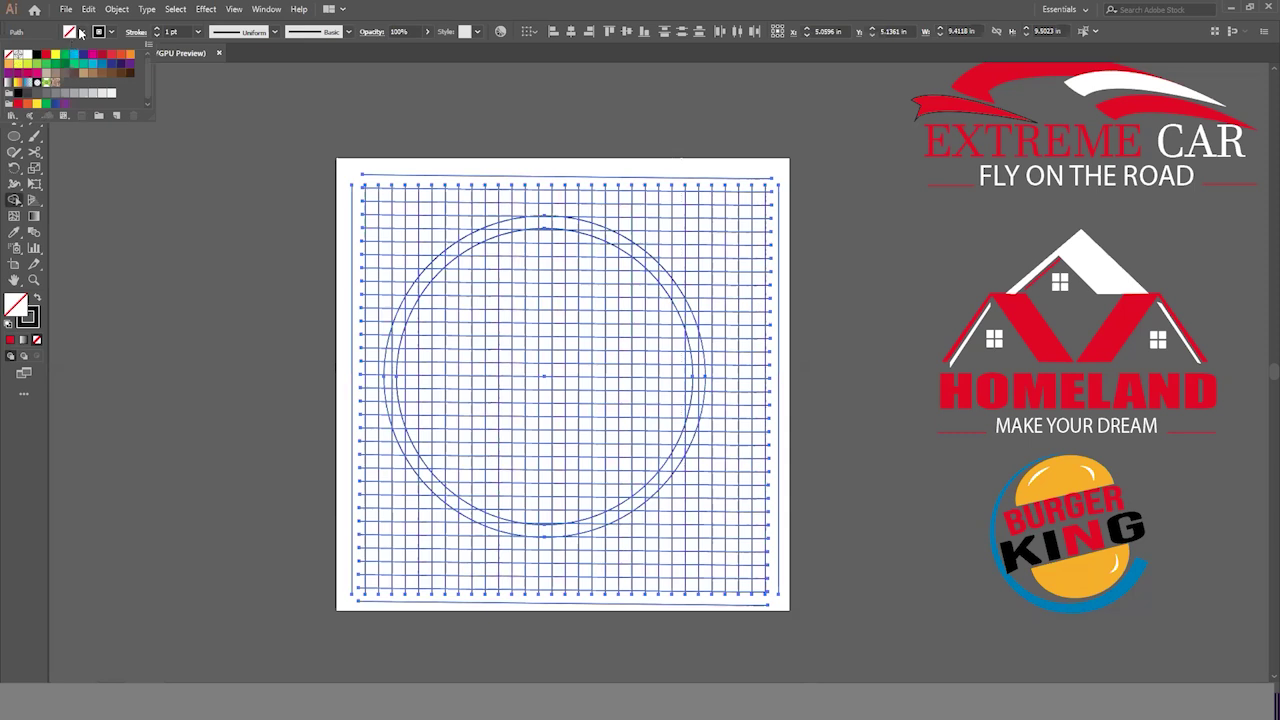
left_click(44, 54)
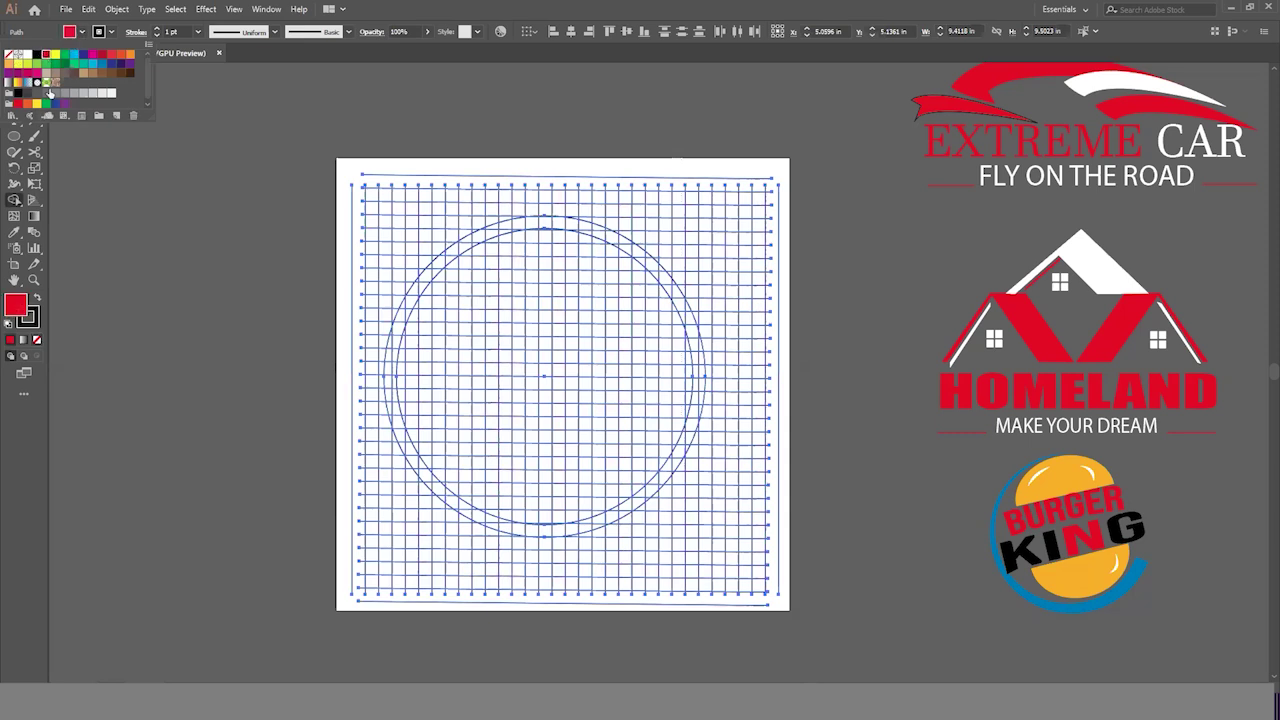
left_click(15, 201)
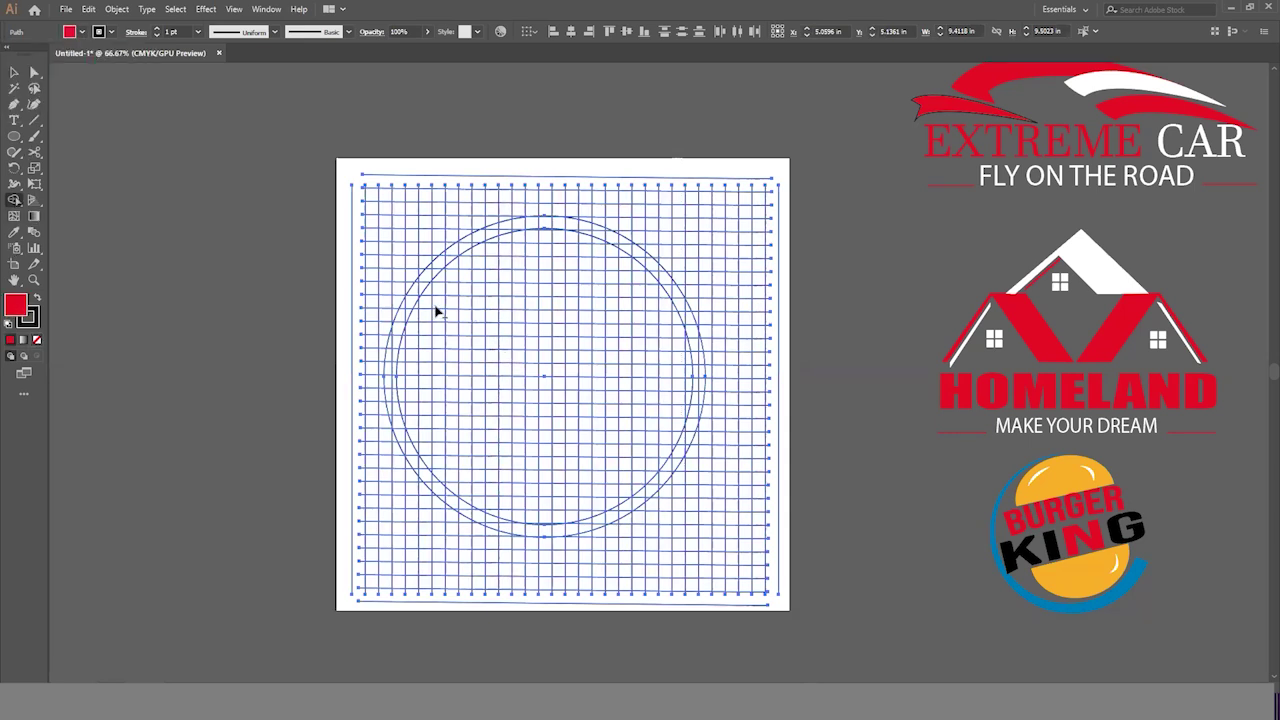
key("ctrl+plus")
scroll(566, 320, "down", 1)
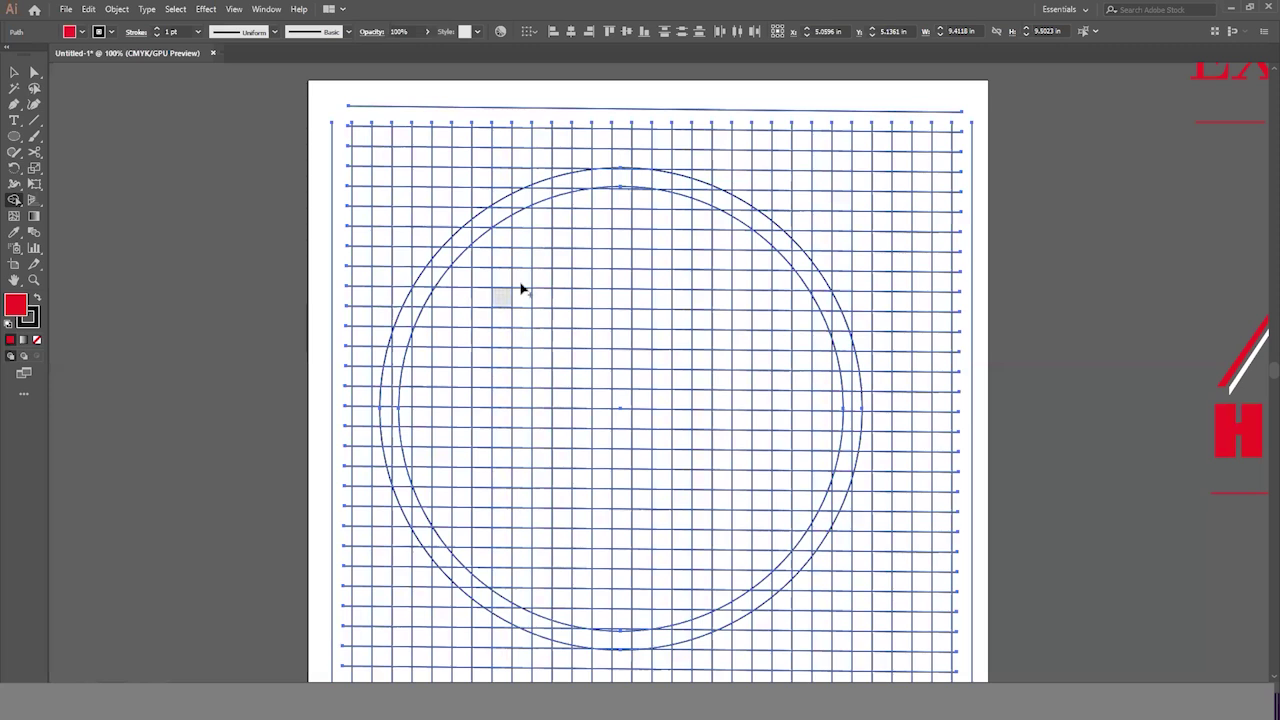
Merge grid cells and the ring's left arc into a red letter S with the Shape Builder.
mouse_move(505, 277)
left_mouse_down()
mouse_move(435, 273)
mouse_move(409, 320)
left_mouse_up()
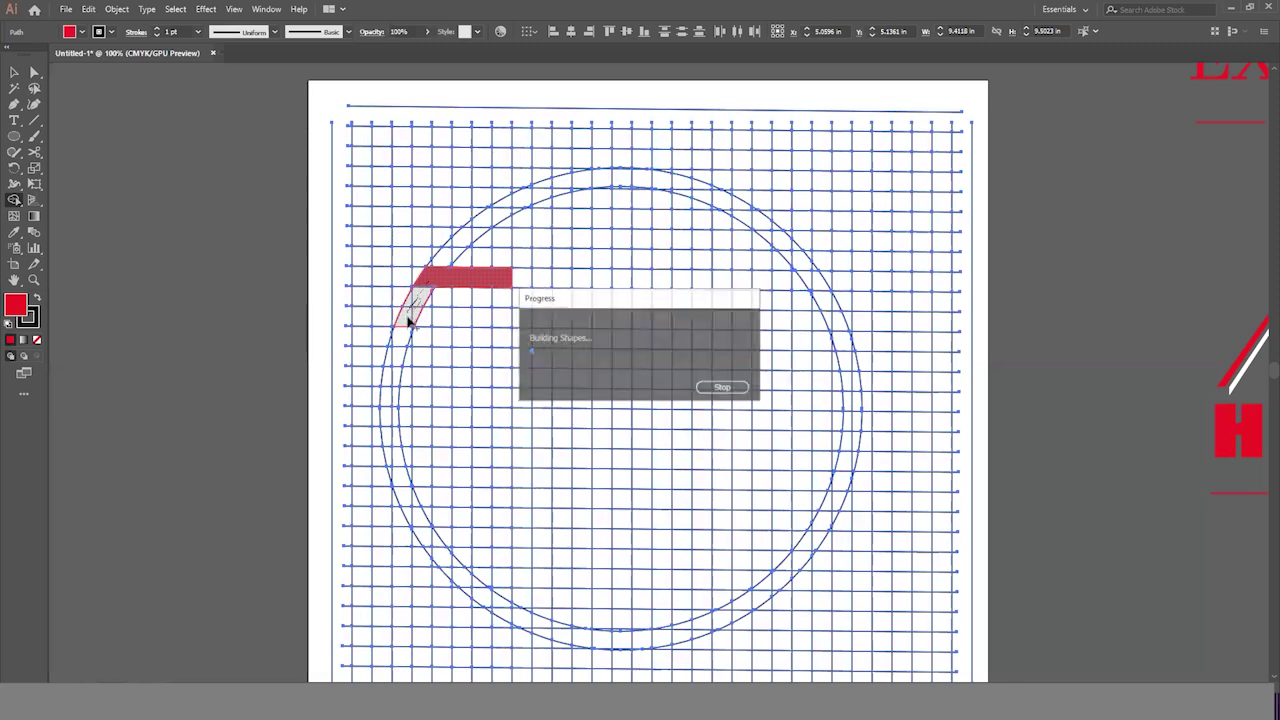
left_click(477, 318)
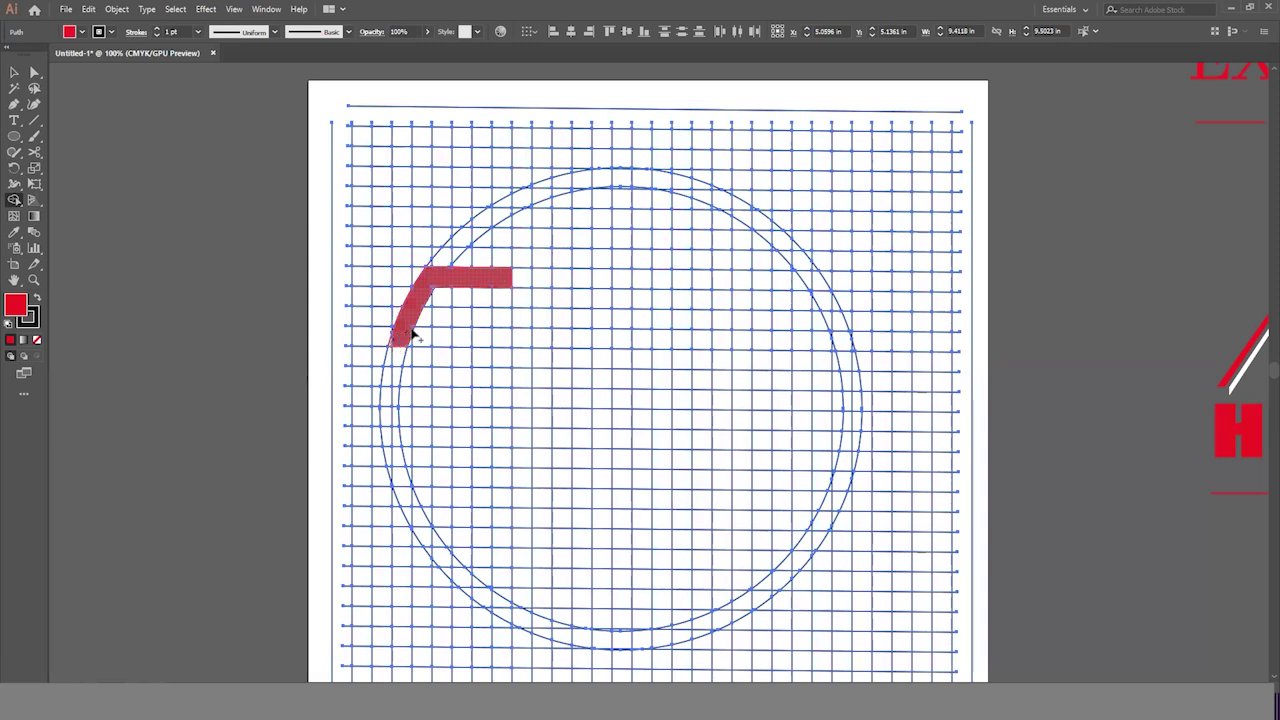
left_click(436, 289)
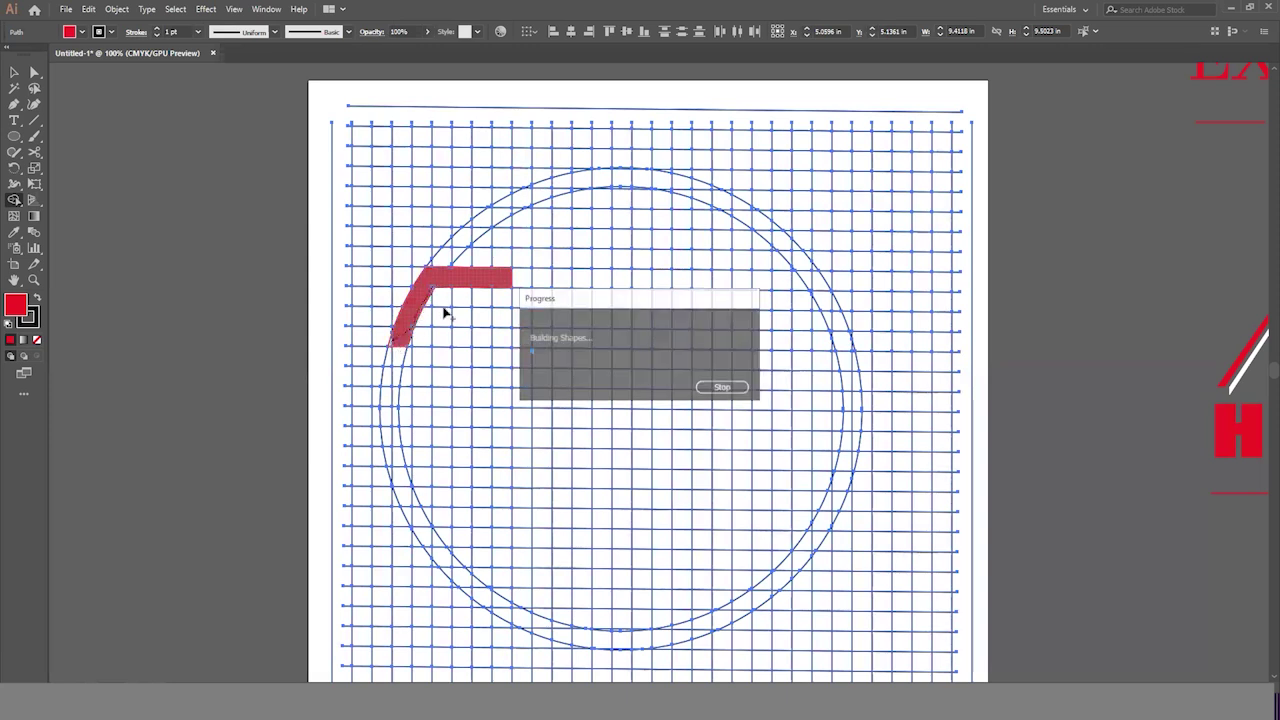
mouse_move(436, 341)
left_mouse_down()
mouse_move(487, 335)
mouse_move(482, 395)
mouse_move(386, 397)
left_mouse_up()
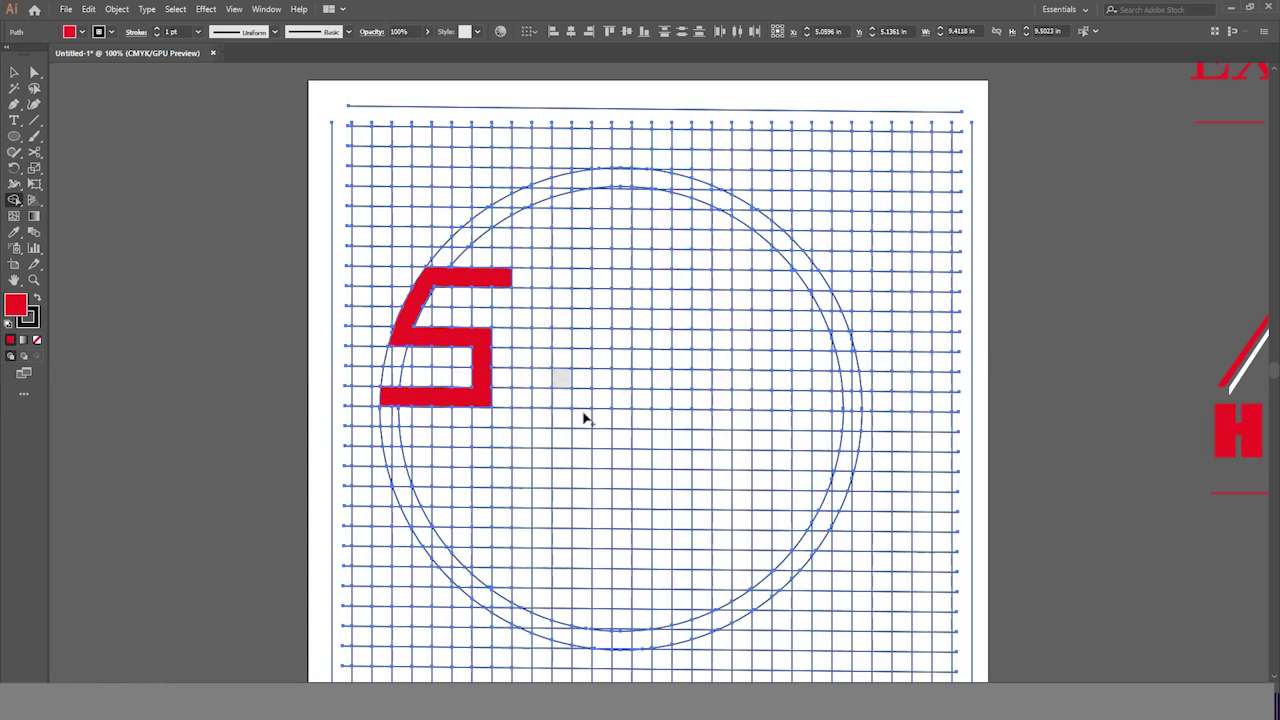
Build a red letter M from the ring's top arc and three vertical grid columns reaching down from it.
scroll(594, 411, "right", 3)
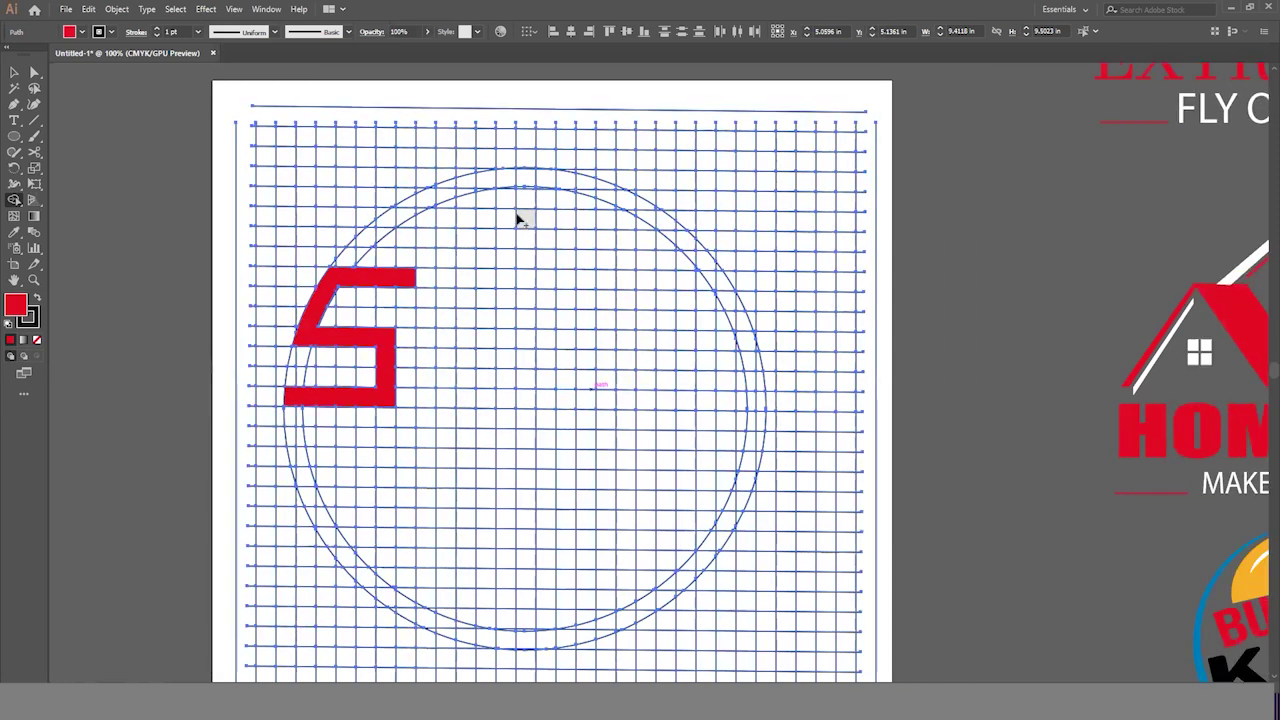
left_click_drag(449, 205, 452, 364)
mouse_move(449, 187)
left_mouse_down()
mouse_move(560, 179)
mouse_move(610, 196)
mouse_move(485, 183)
mouse_move(523, 186)
mouse_move(522, 326)
left_mouse_up()
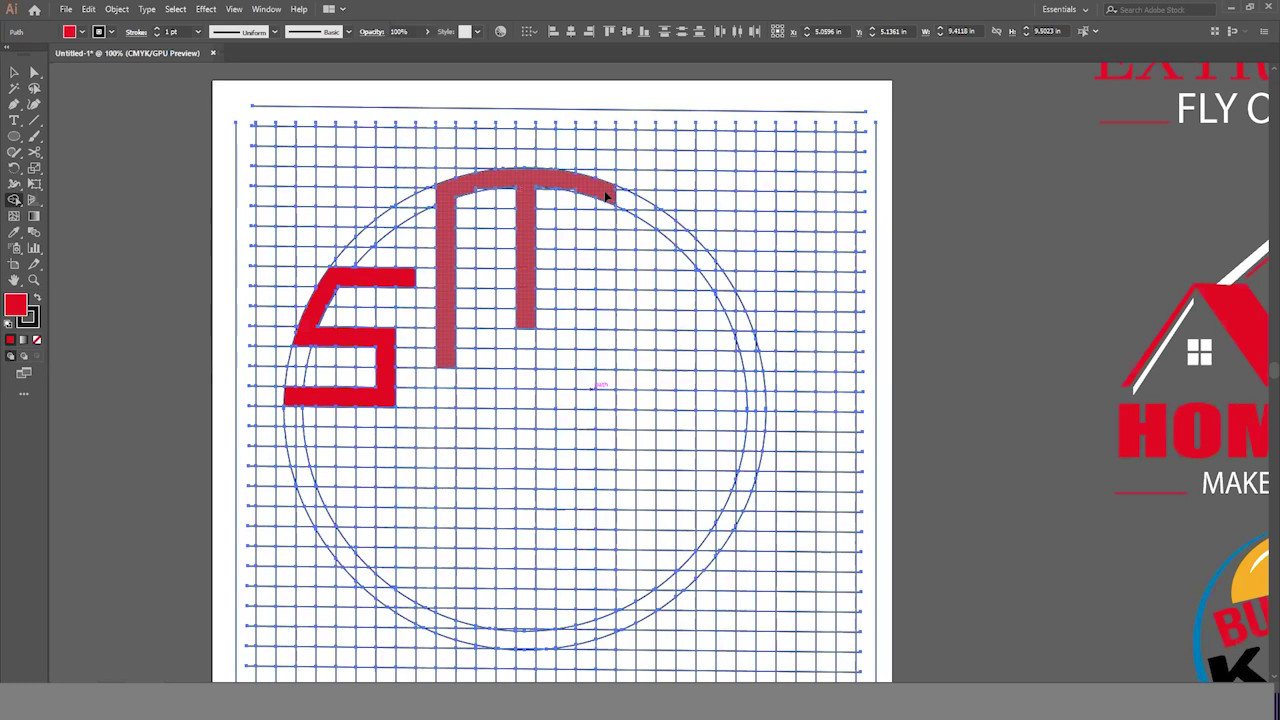
left_click_drag(605, 197, 605, 366)
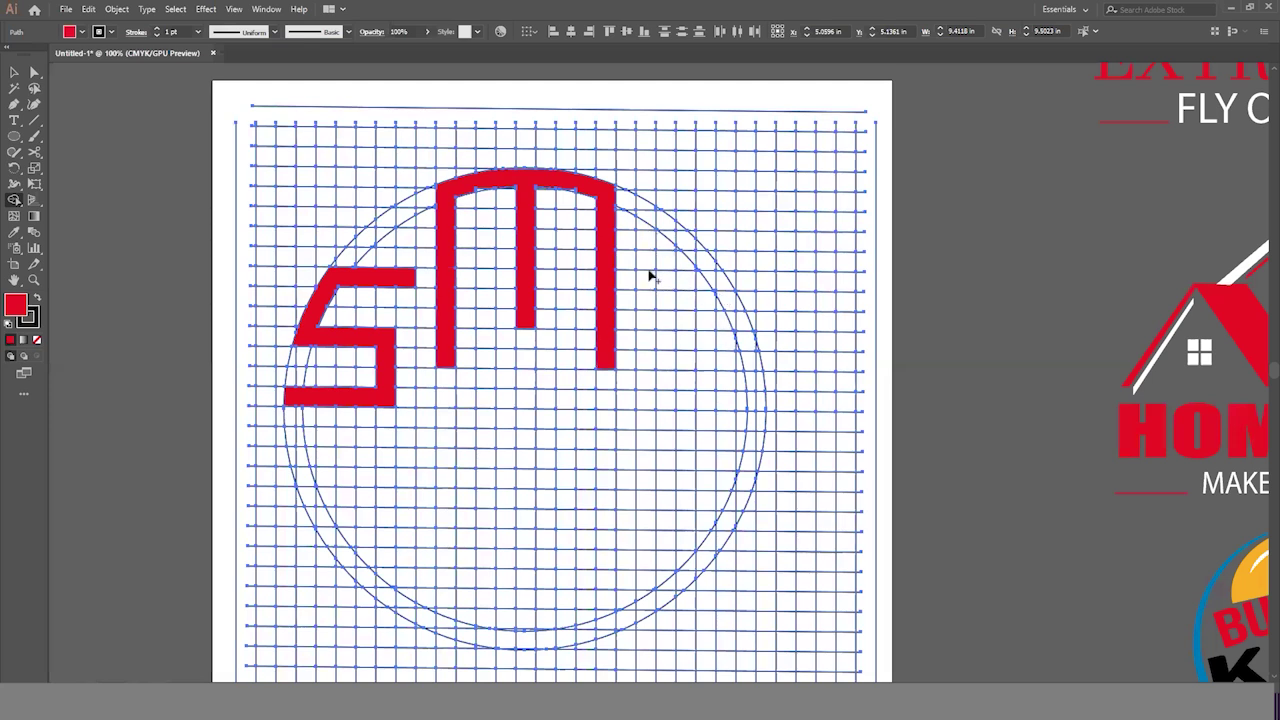
Build a second red S to the right of the M from grid cells and the ring's right arc.
left_click_drag(645, 261, 714, 262)
mouse_move(645, 281)
left_mouse_down()
mouse_move(652, 322)
mouse_move(738, 323)
mouse_move(748, 342)
mouse_move(752, 378)
mouse_move(655, 382)
mouse_move(761, 383)
mouse_move(740, 311)
mouse_move(750, 344)
left_mouse_up()
key("ctrl+z")
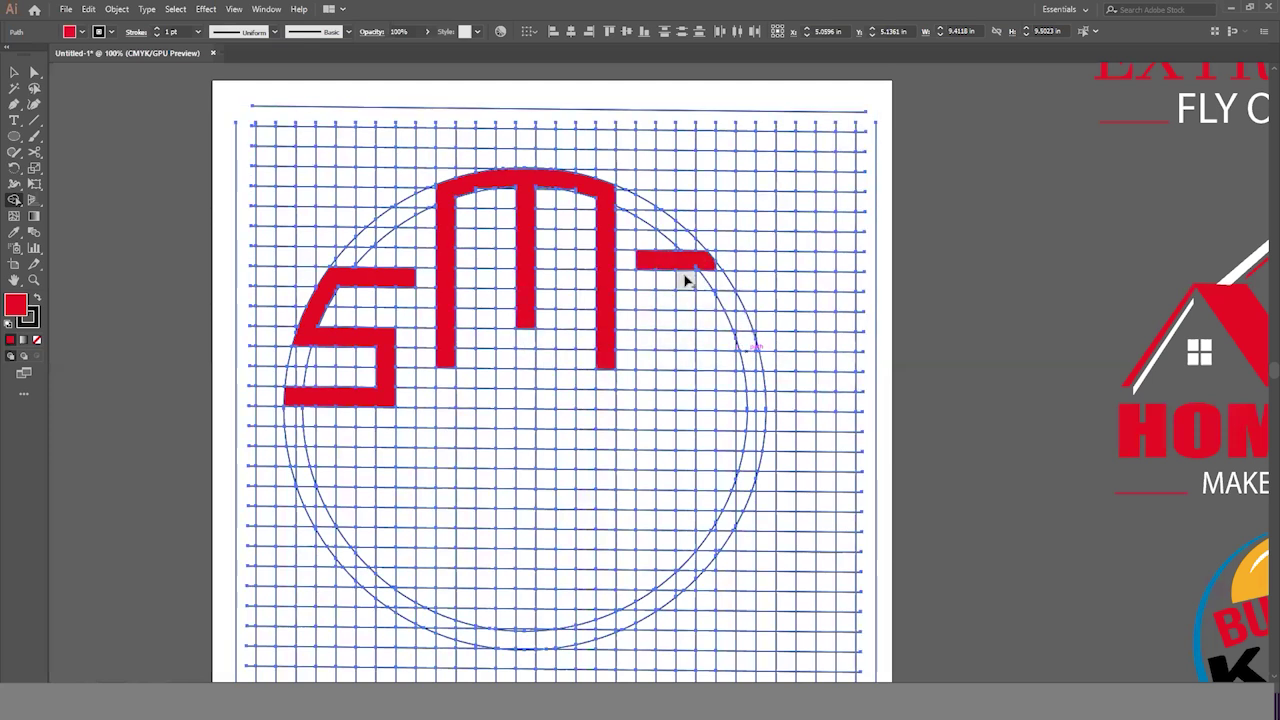
mouse_move(640, 266)
left_mouse_down()
mouse_move(641, 321)
mouse_move(744, 328)
left_mouse_up()
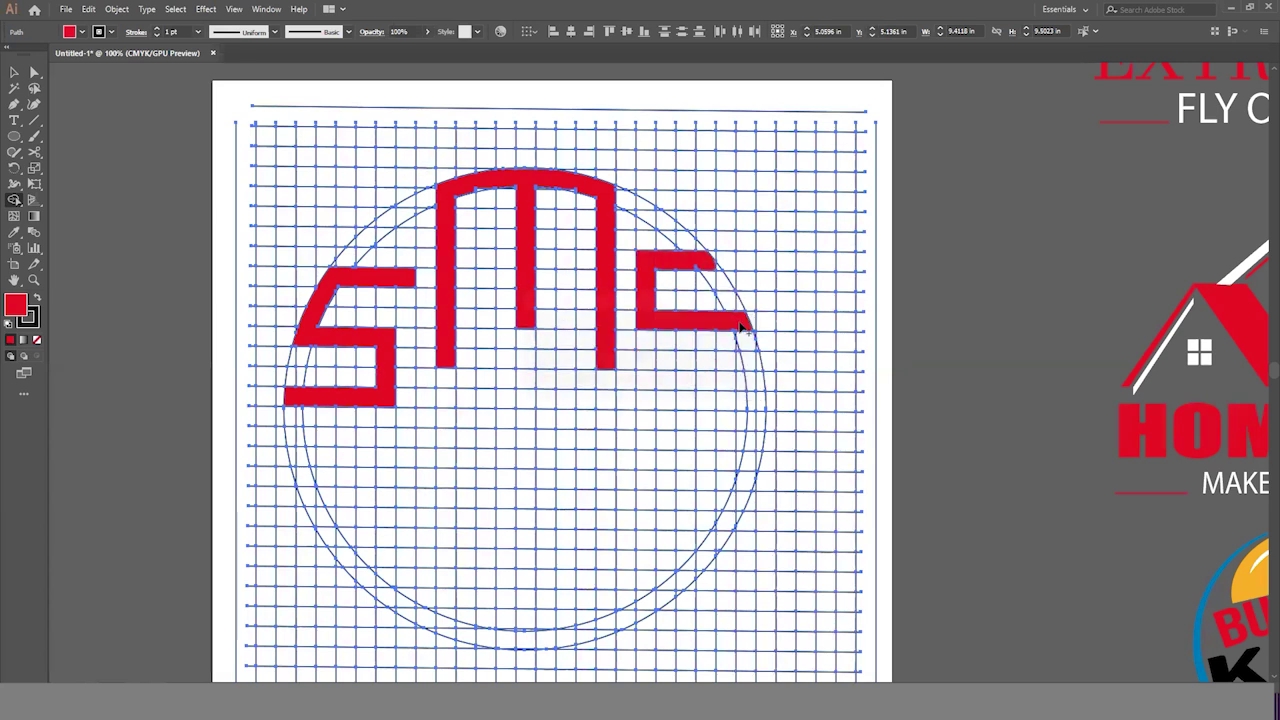
left_click(759, 371)
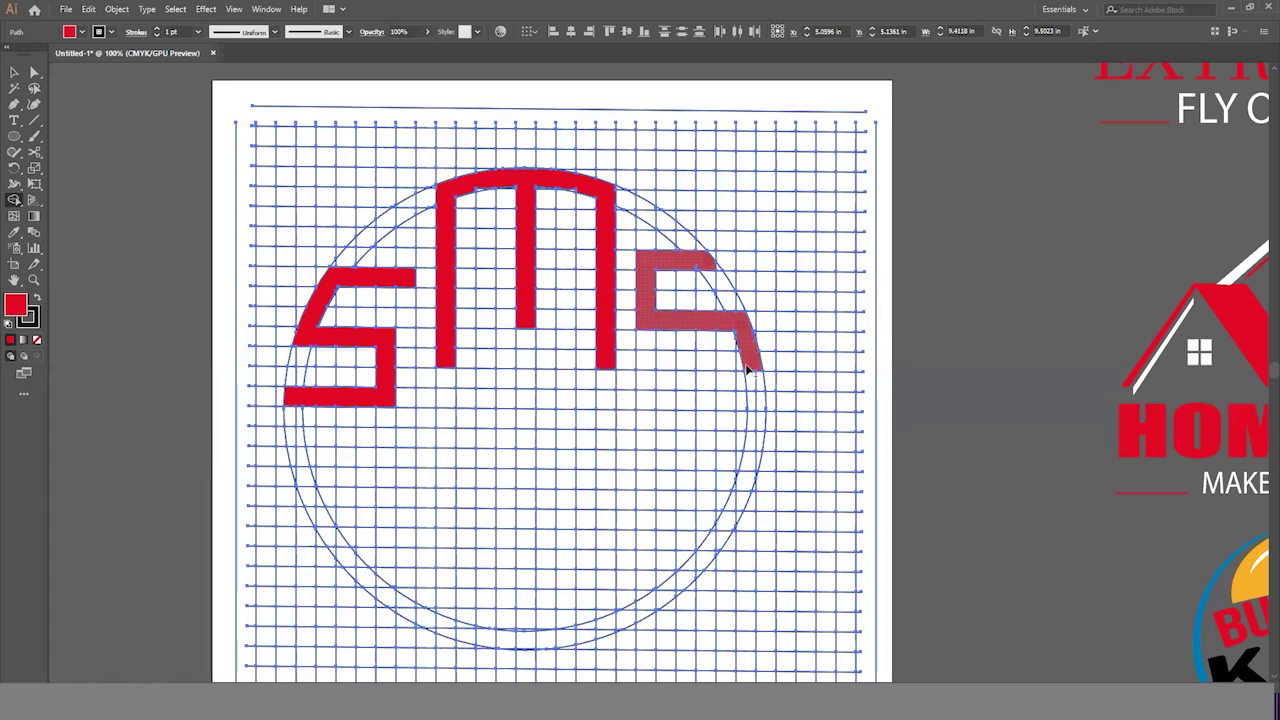
left_click(753, 383)
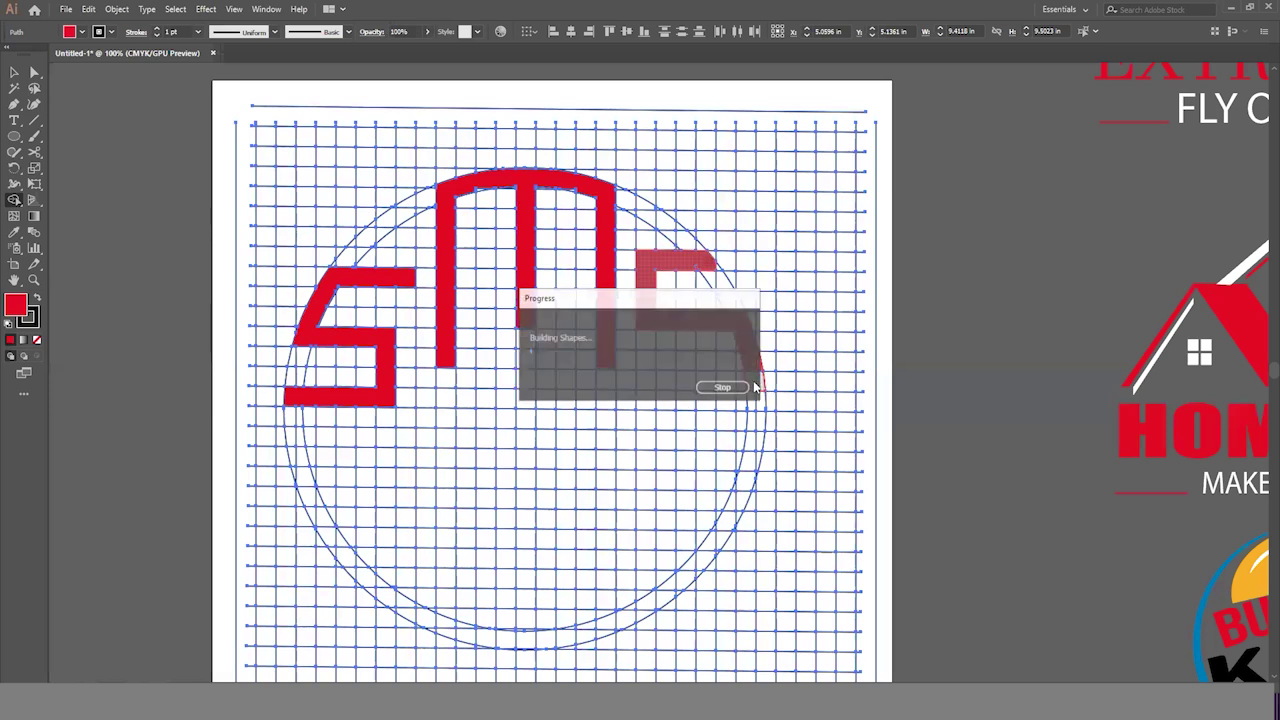
mouse_move(688, 384)
left_mouse_down()
mouse_move(652, 381)
mouse_move(724, 383)
left_mouse_up()
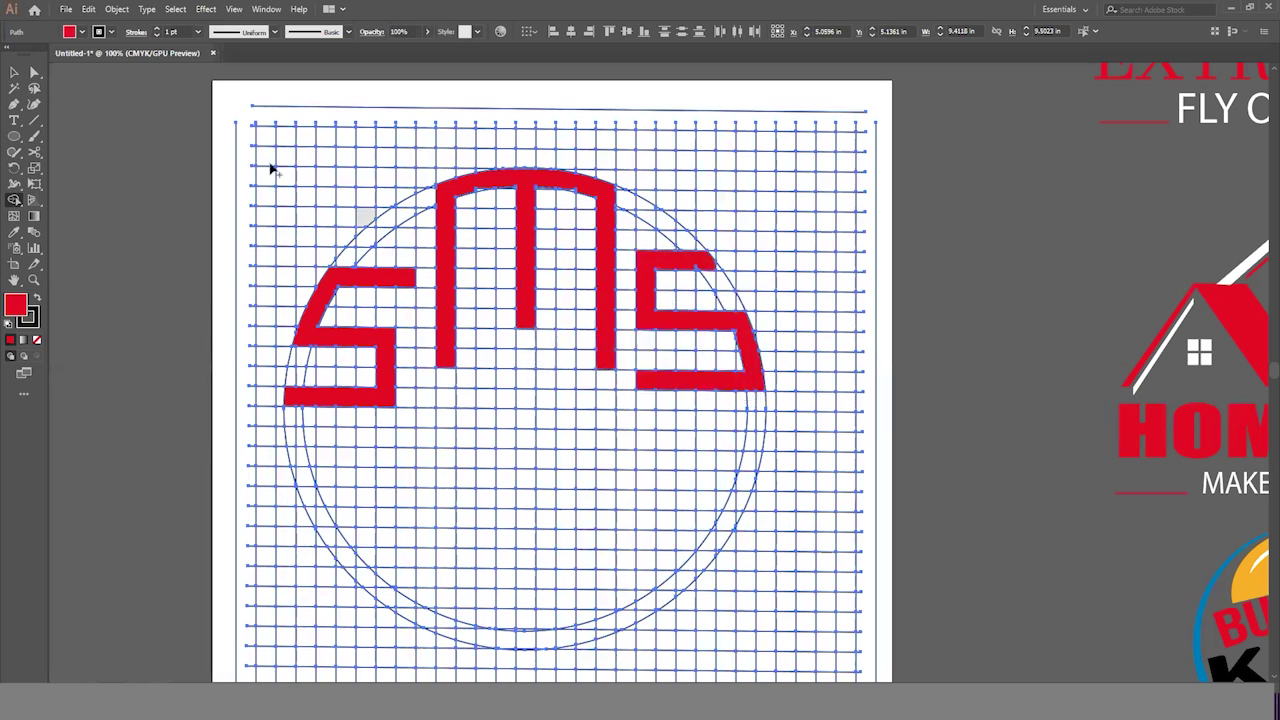
Reselect all the artwork and merge the leftover slivers along the underside of the M's arch with the Shape Builder.
left_click(14, 72)
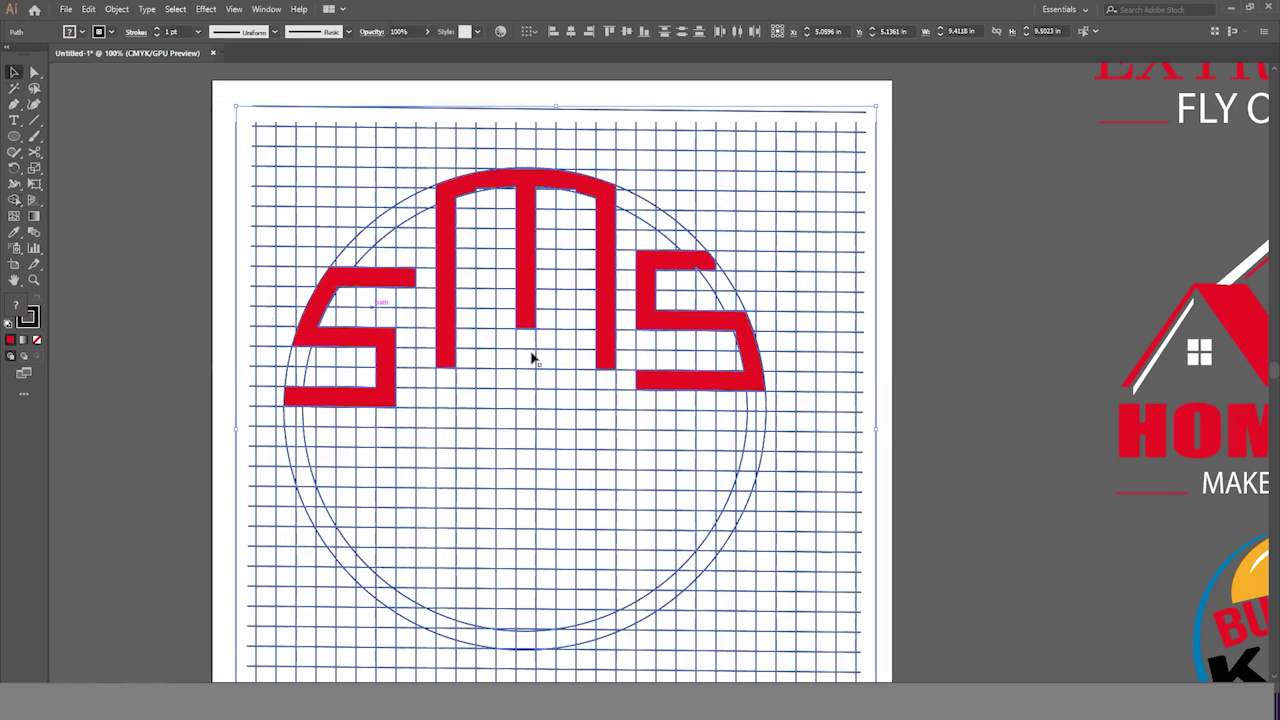
left_click(623, 403, "ctrl+alt")
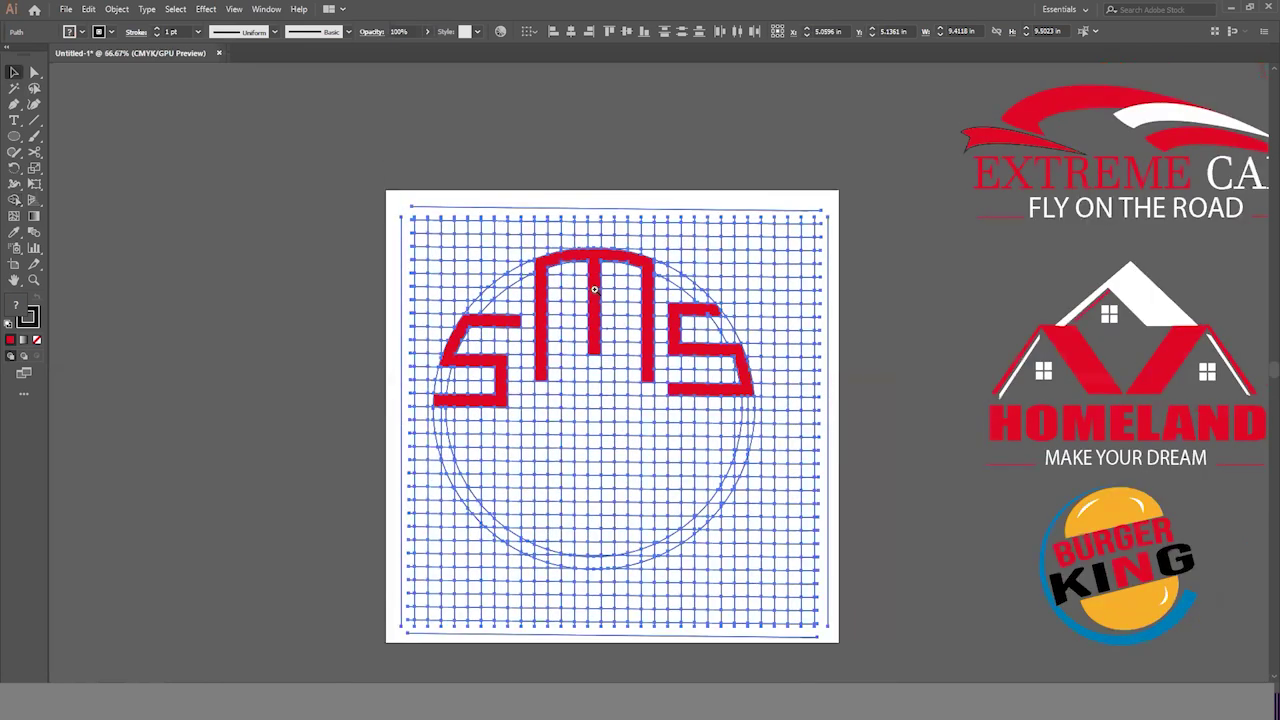
left_click(619, 354, "ctrl")
left_click(703, 450, "ctrl")
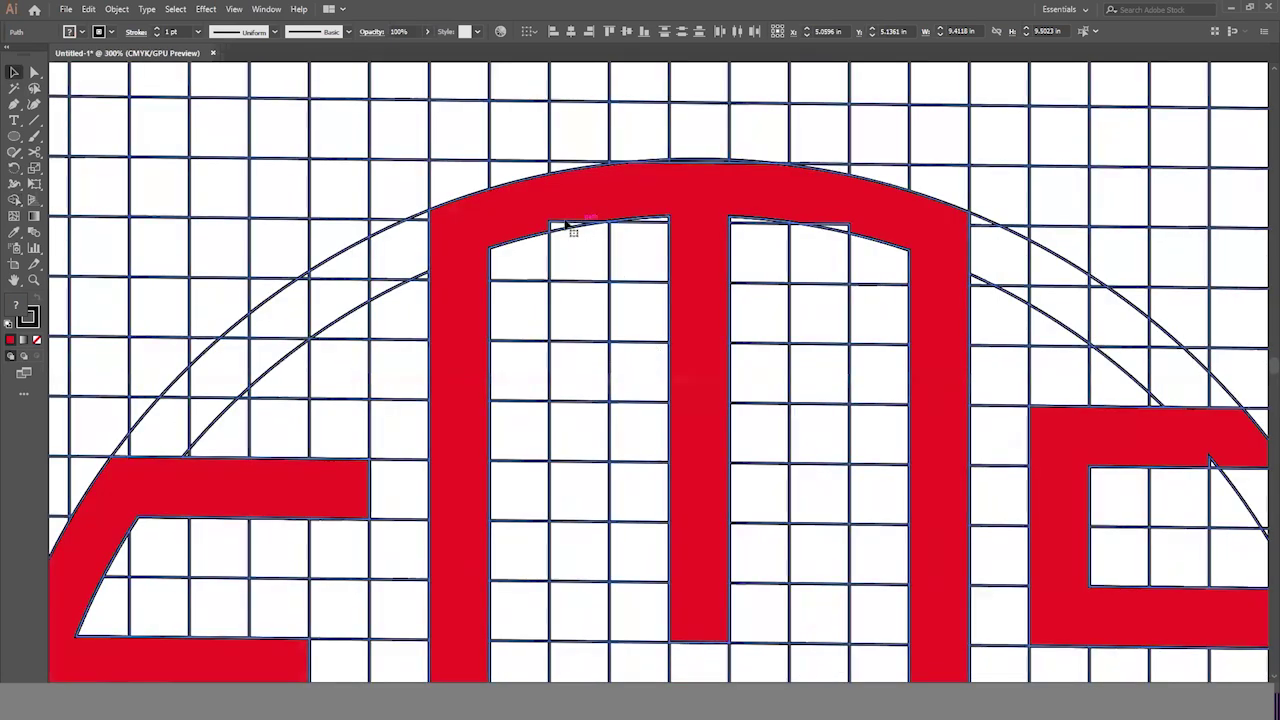
key("ctrl+a")
left_click(14, 199)
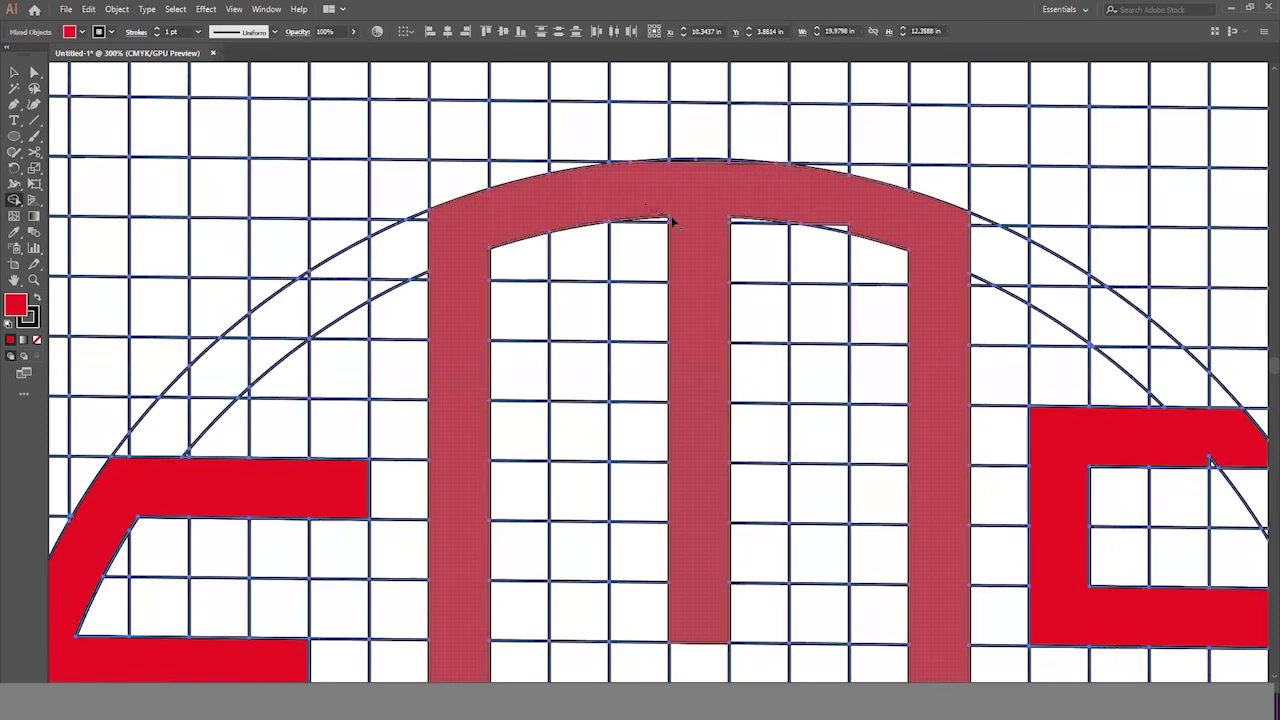
left_click_drag(658, 226, 750, 212)
left_click_drag(856, 230, 772, 176)
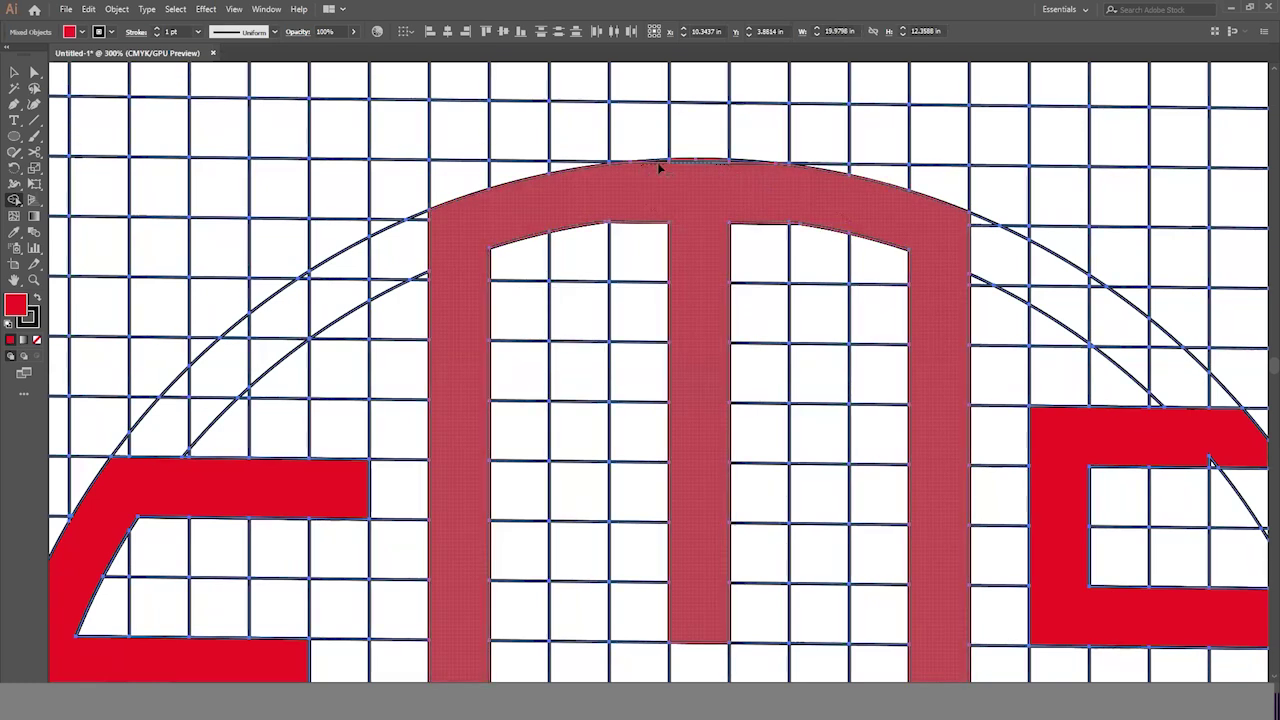
Merge the thin slivers along the top edge of the M's arch, leaving out the grid cell above it.
left_click(744, 161)
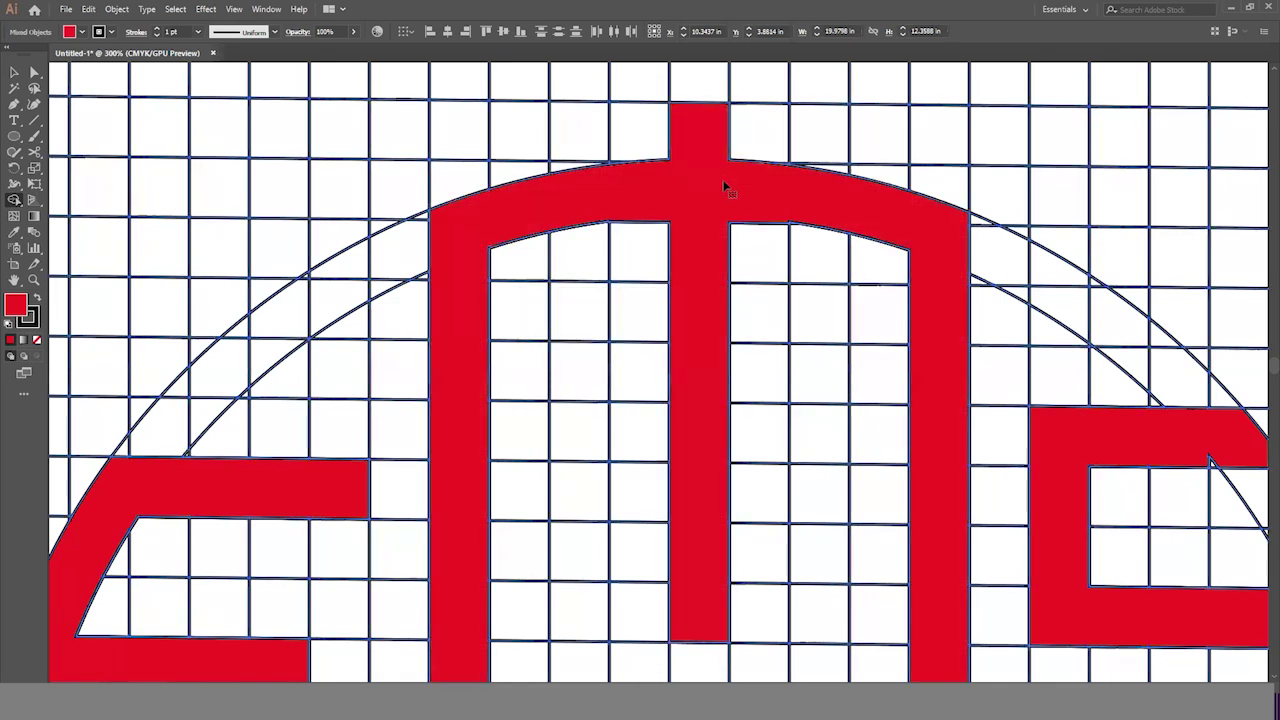
left_click(692, 161)
left_click(700, 168)
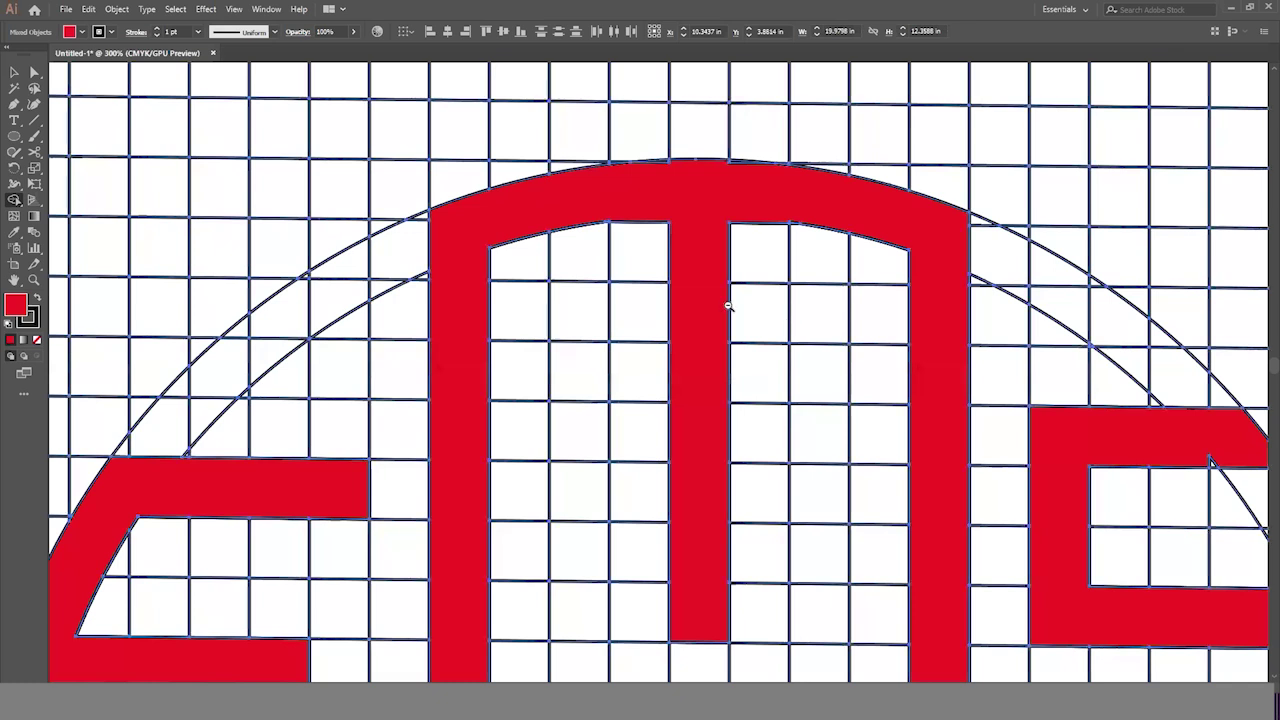
Merge the leftover notch on the underside of the right S's upper arm into the letter with the Shape Builder.
scroll(728, 306, "down", 3)
scroll(1005, 465, "up", 3)
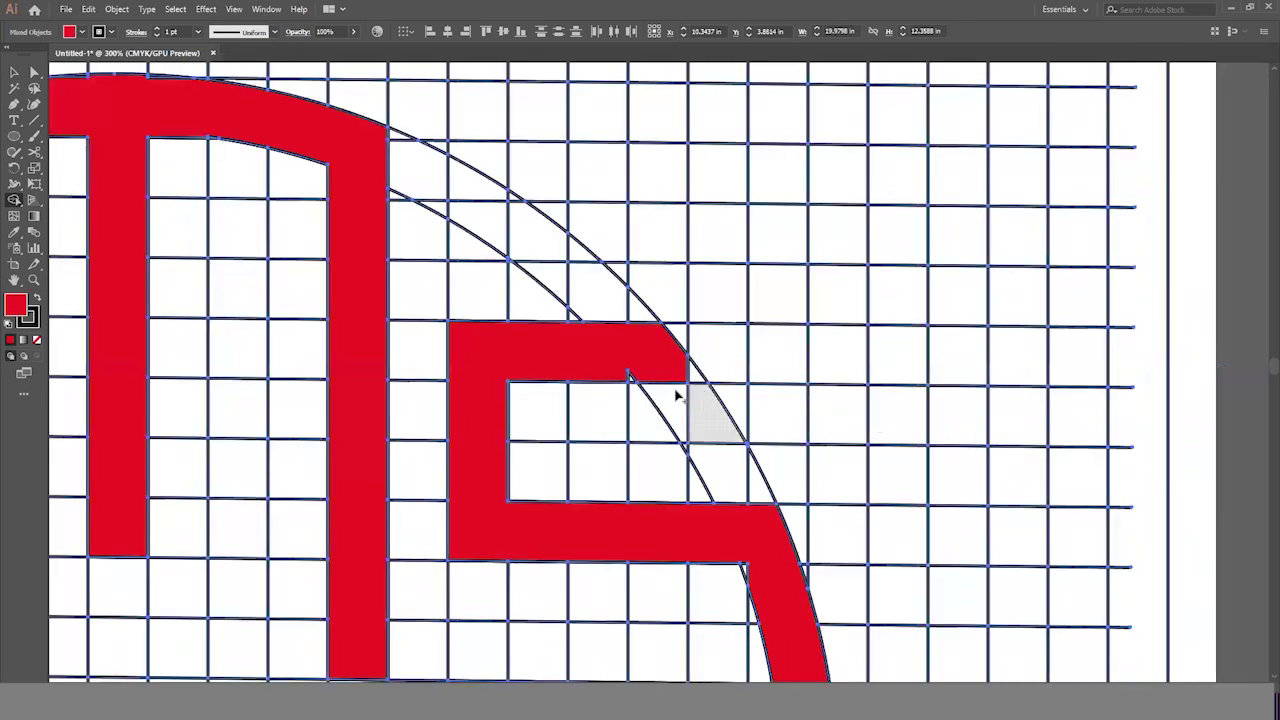
left_click(630, 376)
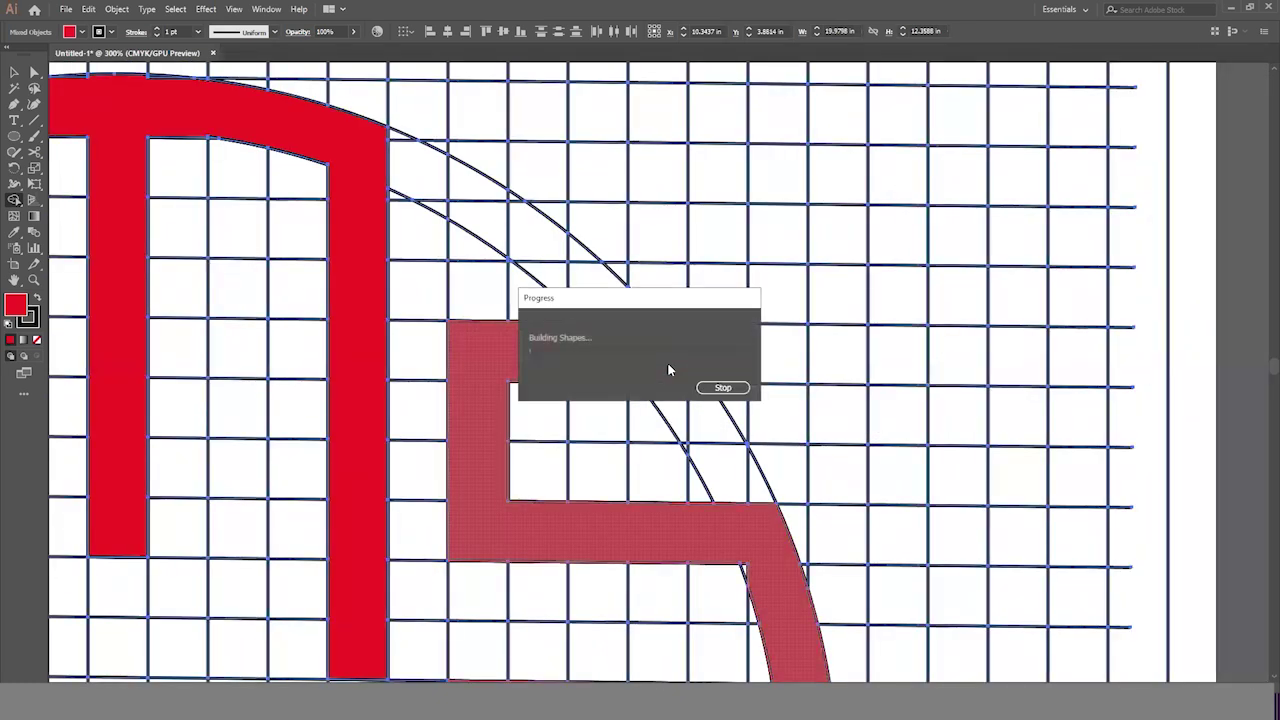
scroll(668, 362, "down", 3)
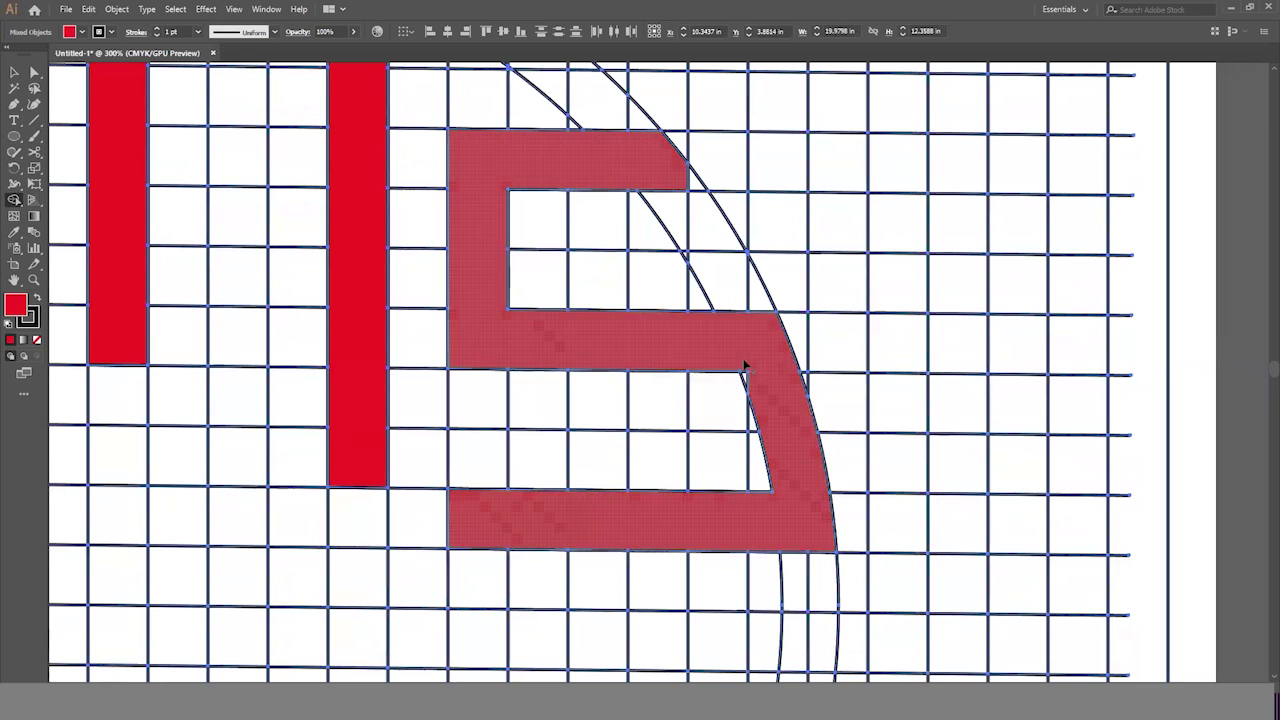
Merge the remaining slivers on both sides of the middle stem into the M's top arch, giving it a smooth outer curve.
scroll(715, 405, "left", 10)
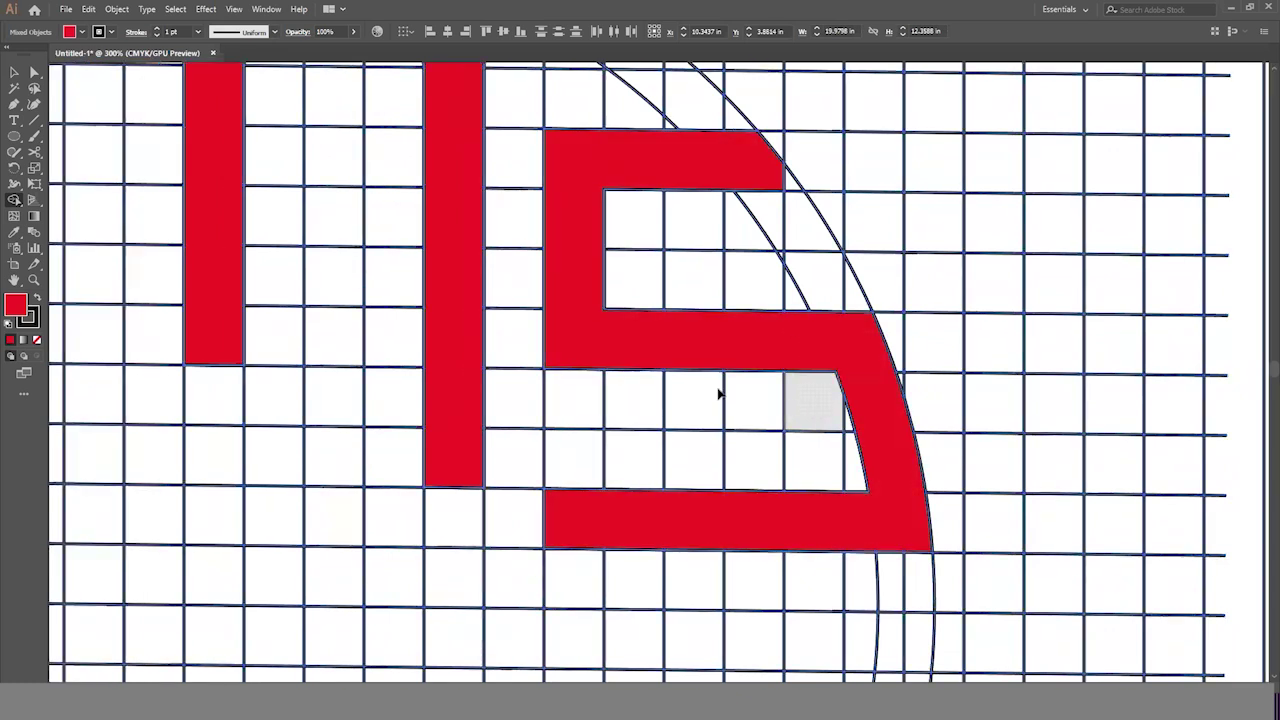
scroll(712, 392, "left", 3)
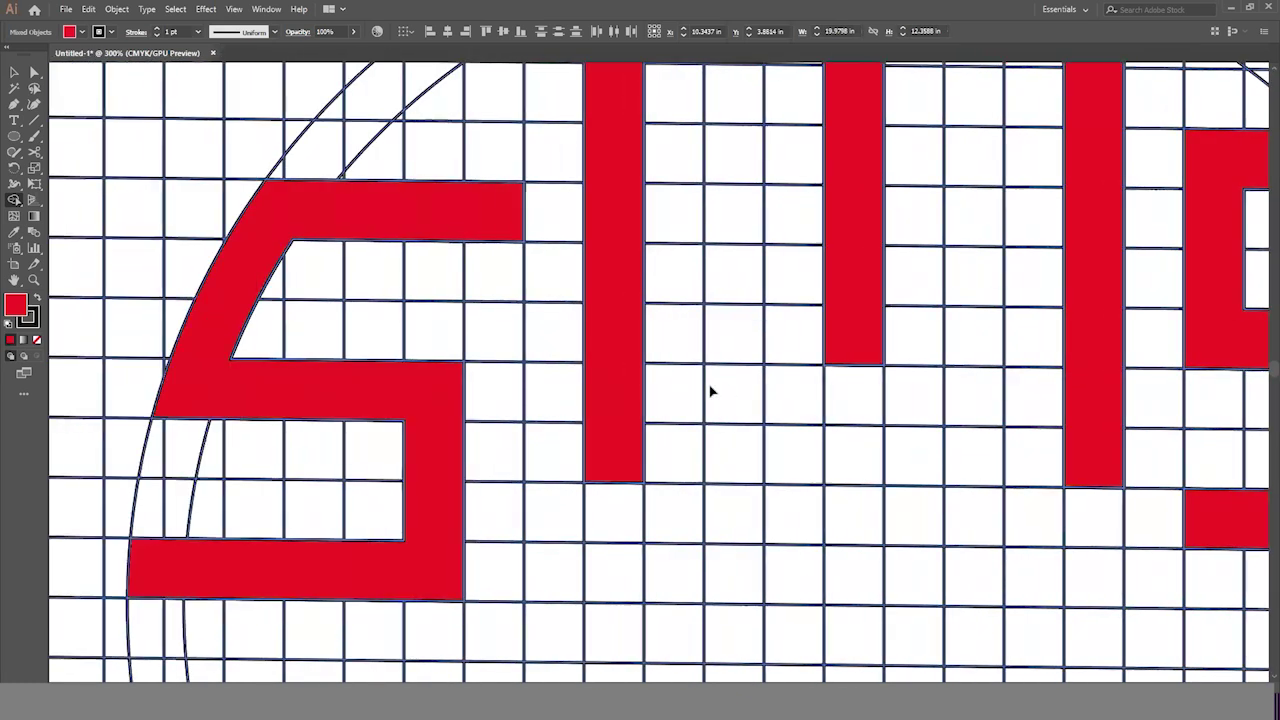
scroll(1016, 342, "up", 6)
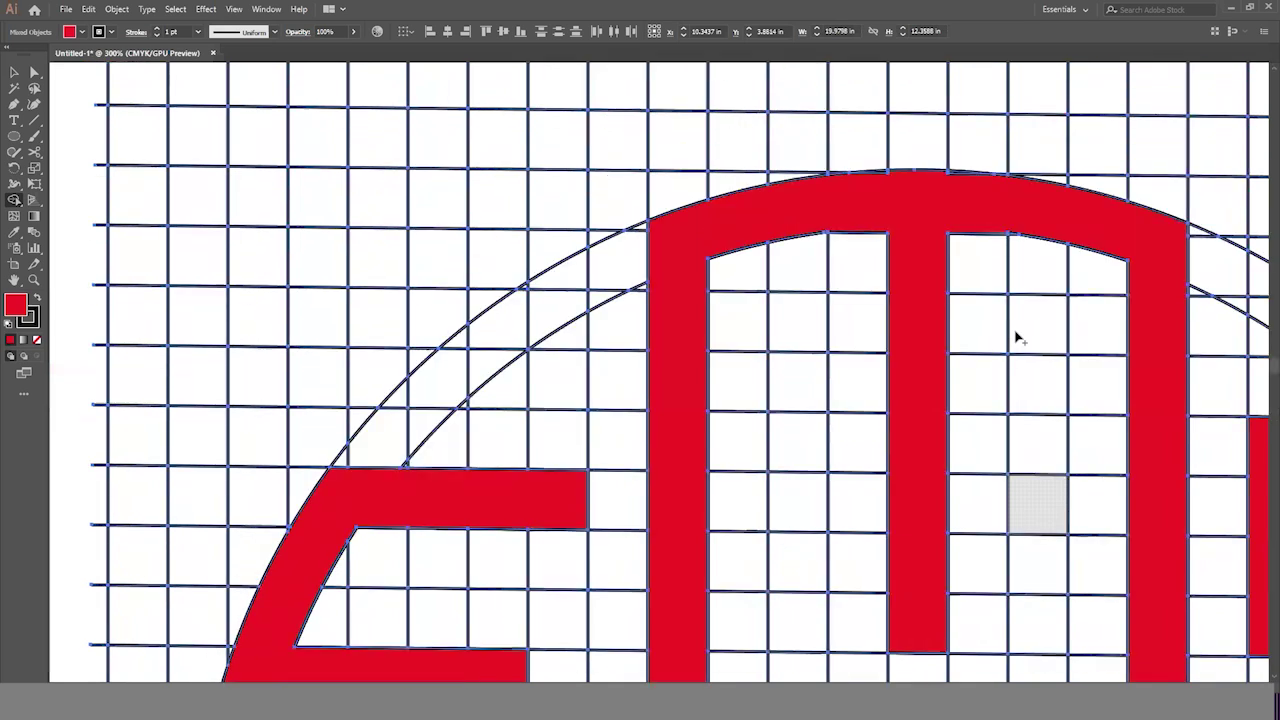
scroll(876, 304, "up", 1)
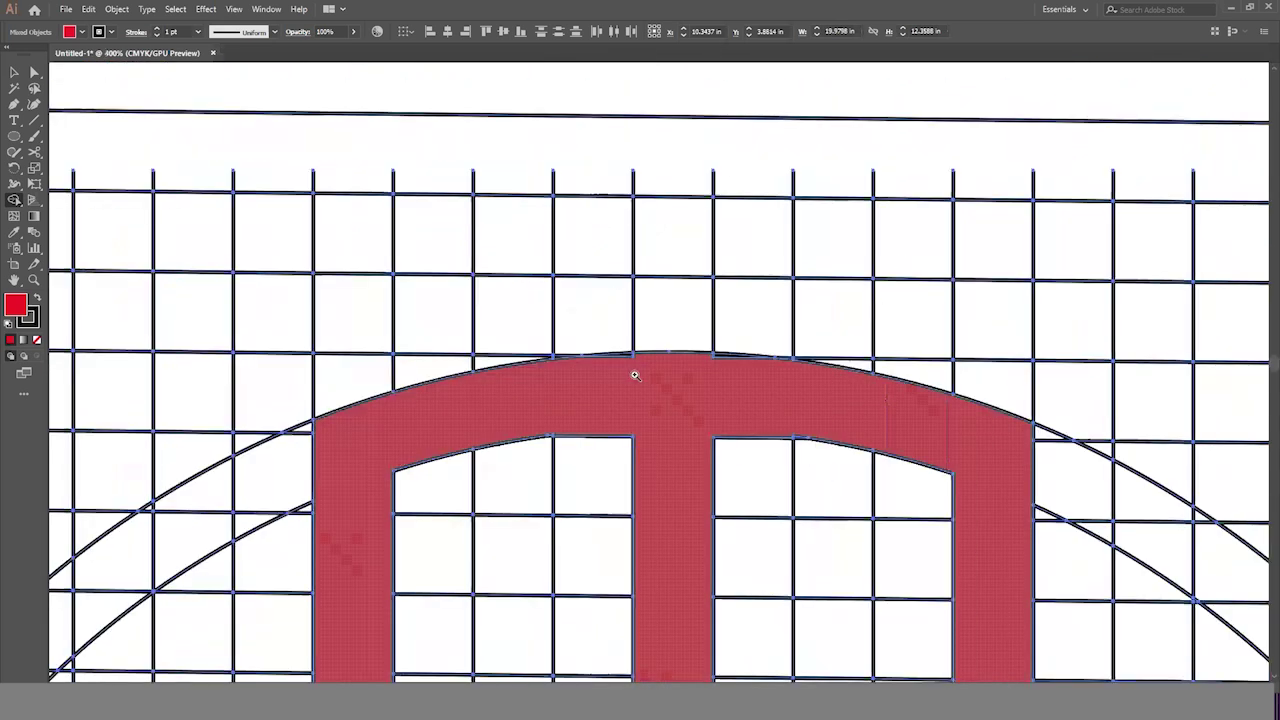
scroll(635, 375, "up", 3)
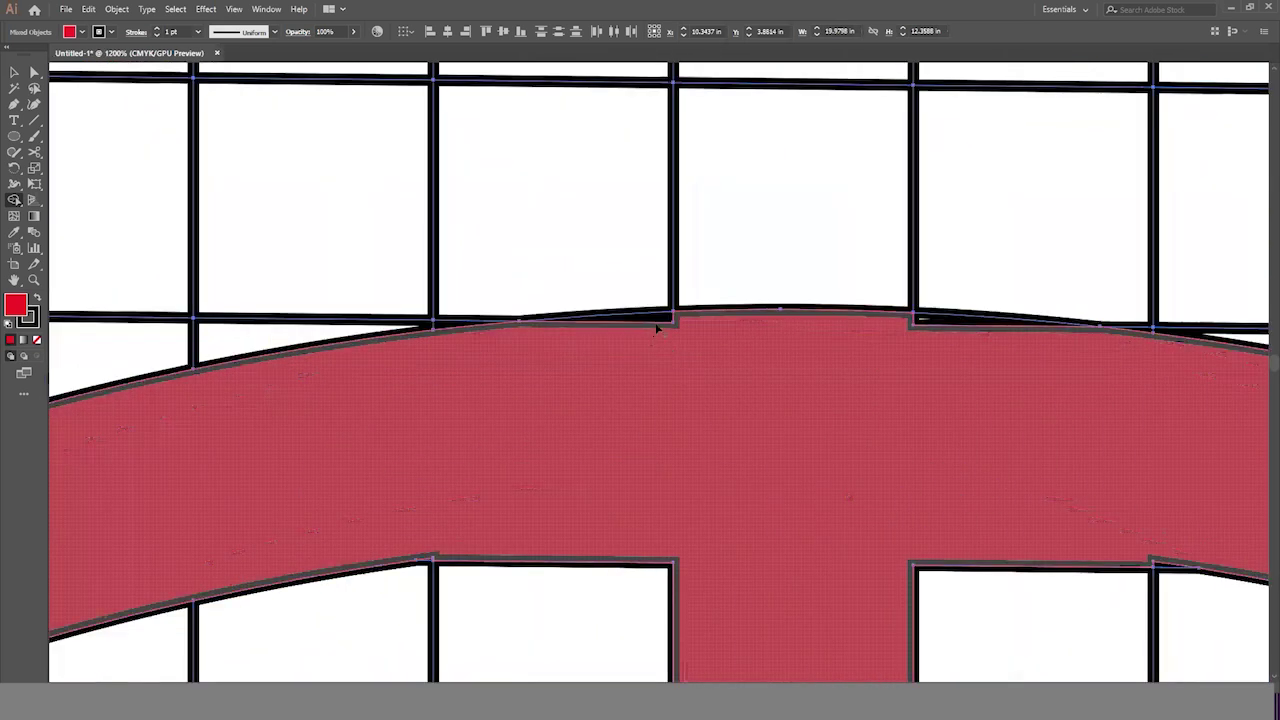
left_click_drag(658, 322, 843, 390)
mouse_move(926, 367)
left_mouse_down()
mouse_move(938, 320)
mouse_move(985, 378)
left_mouse_up()
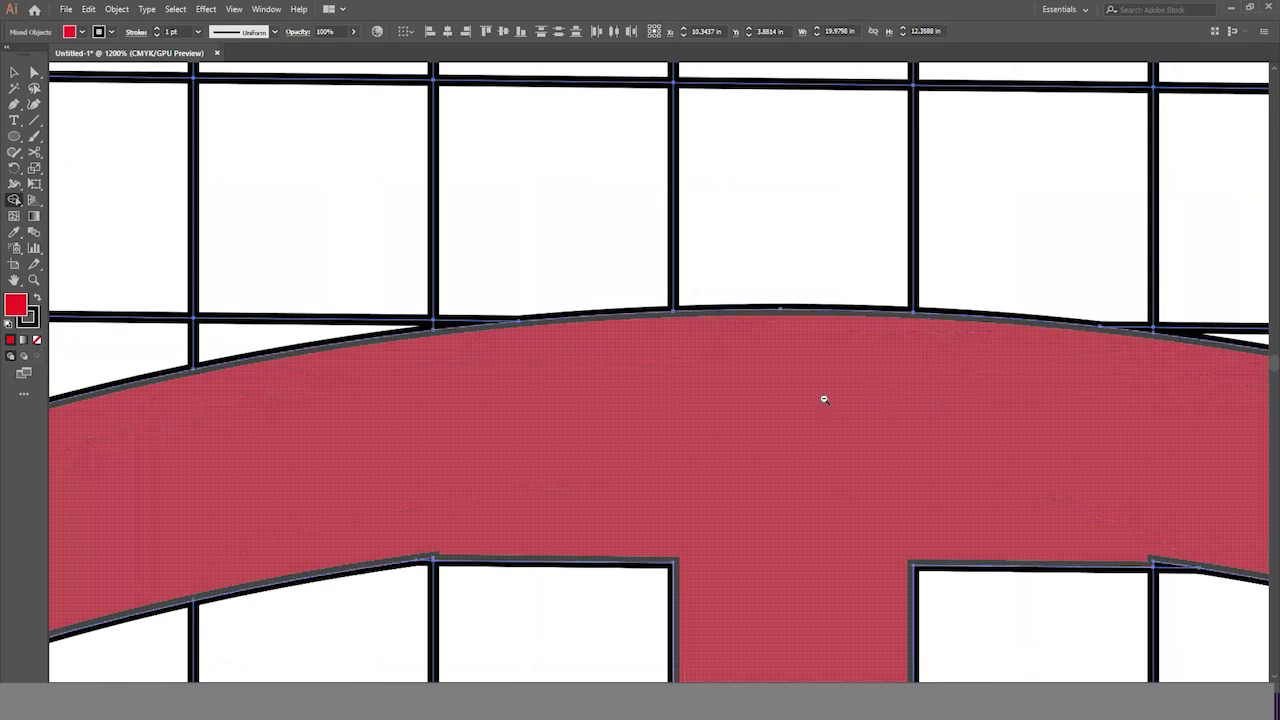
Select all the unfilled grid lines and circle segments with the Magic Wand and delete them, leaving only the red letters.
scroll(824, 399, "down", 10)
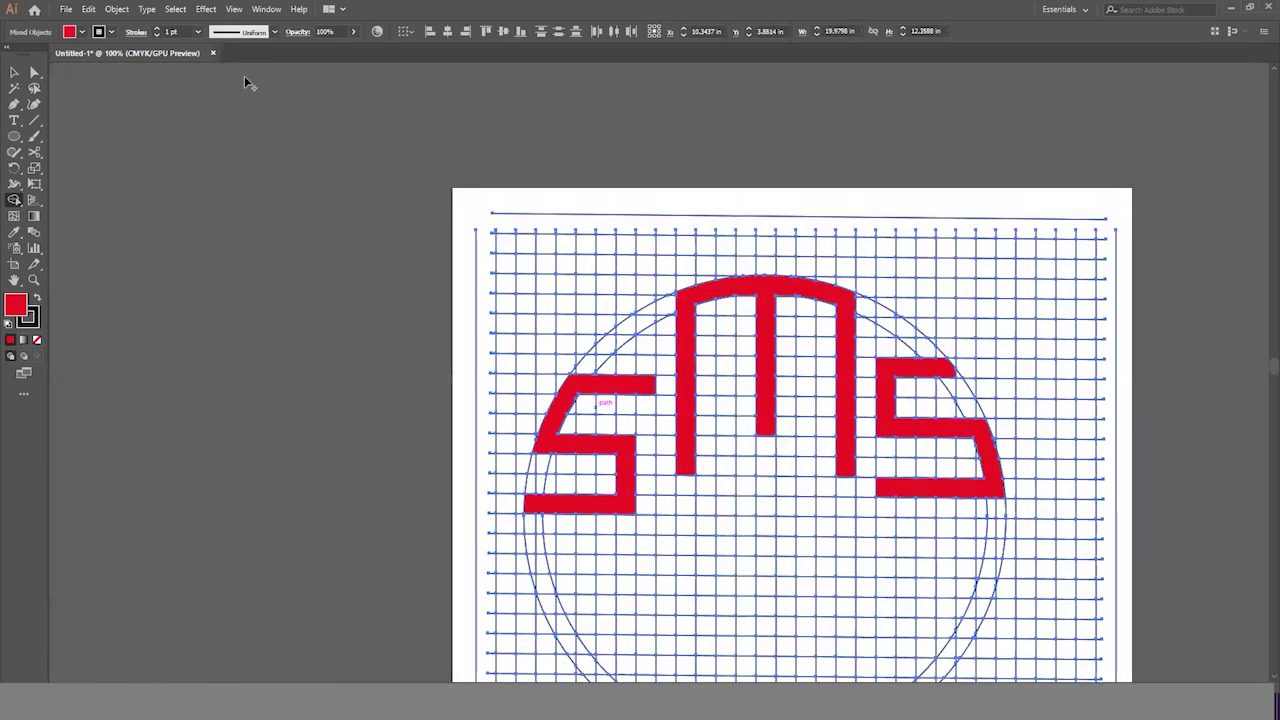
left_click(14, 72)
left_click(140, 189)
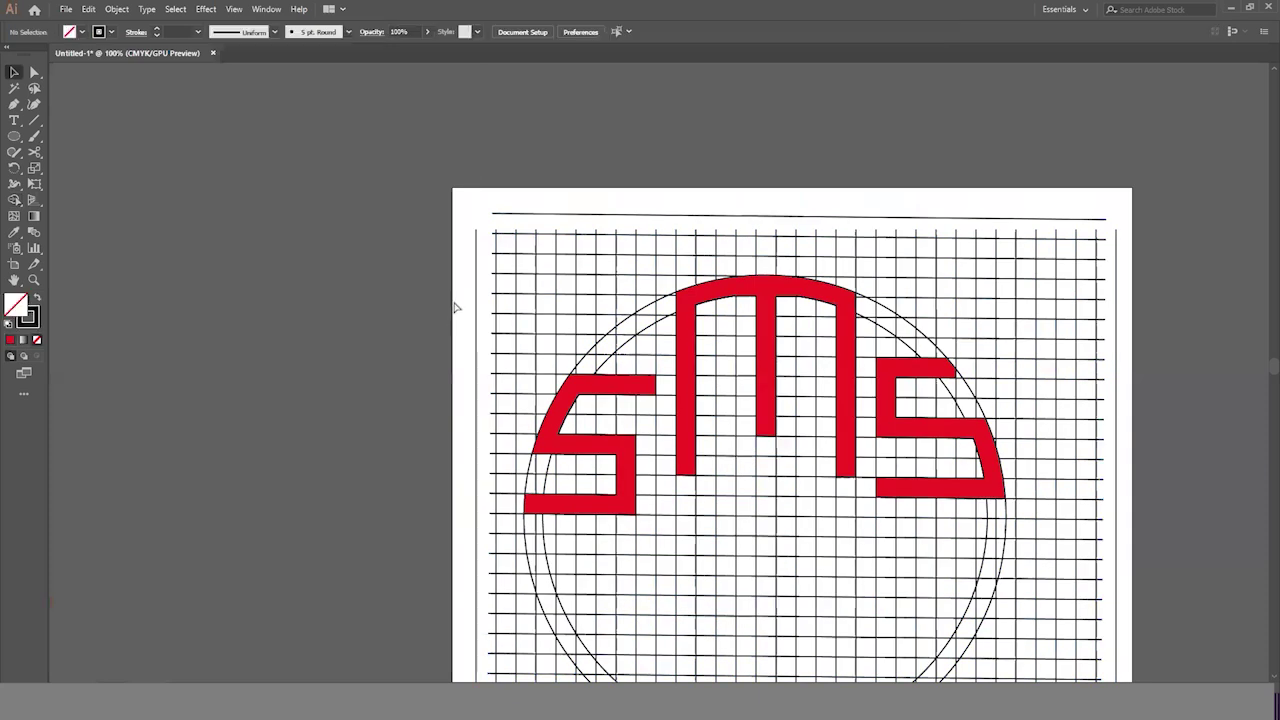
scroll(110, 200, "right", 3)
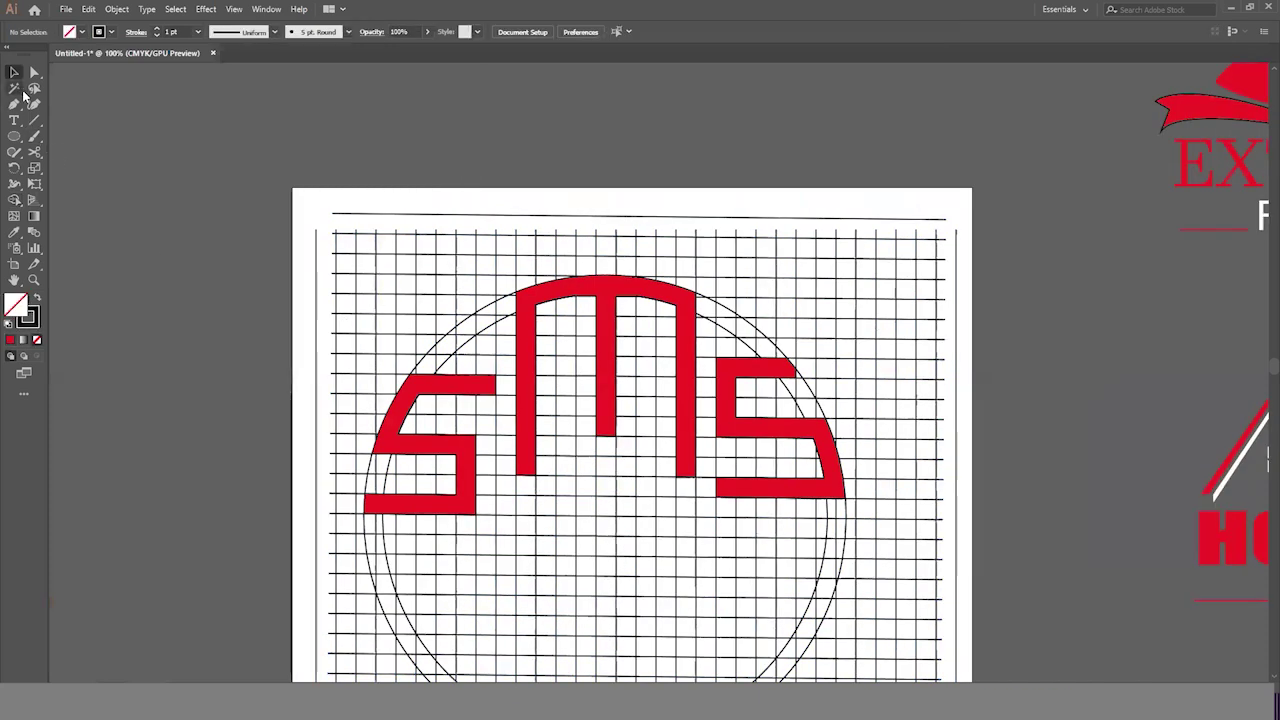
left_click(17, 91)
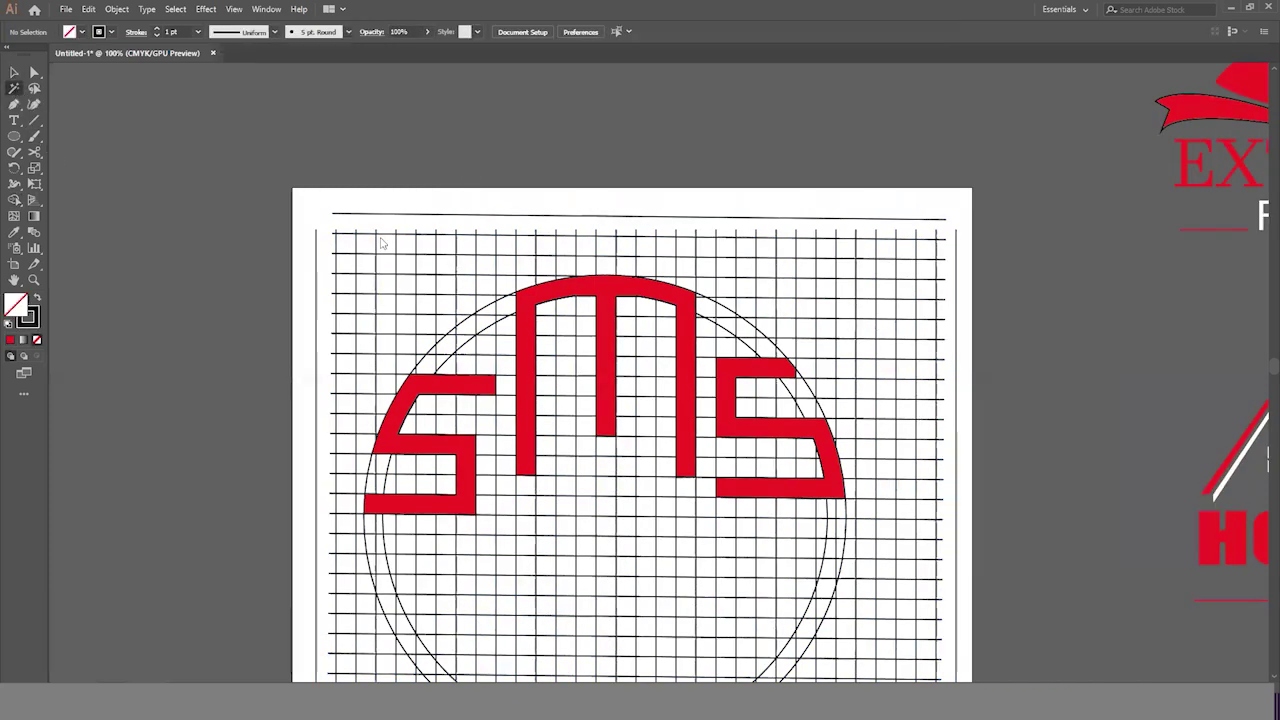
left_click(449, 234)
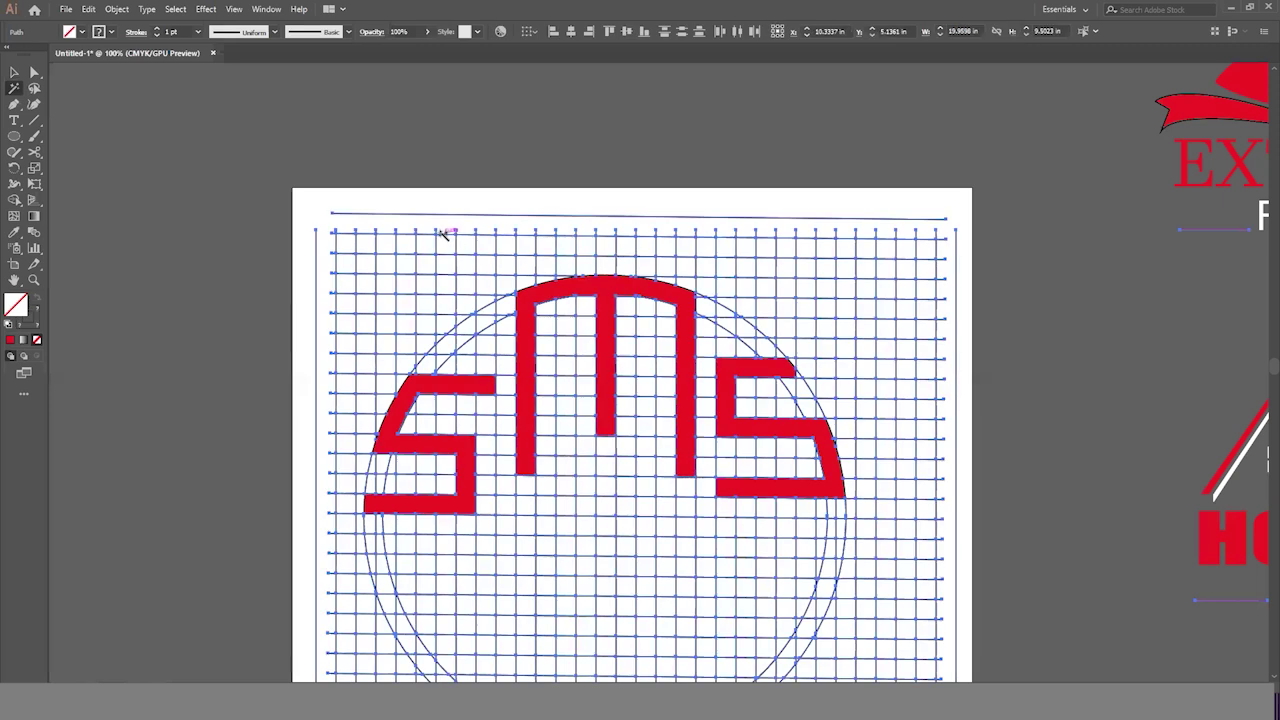
key("Delete")
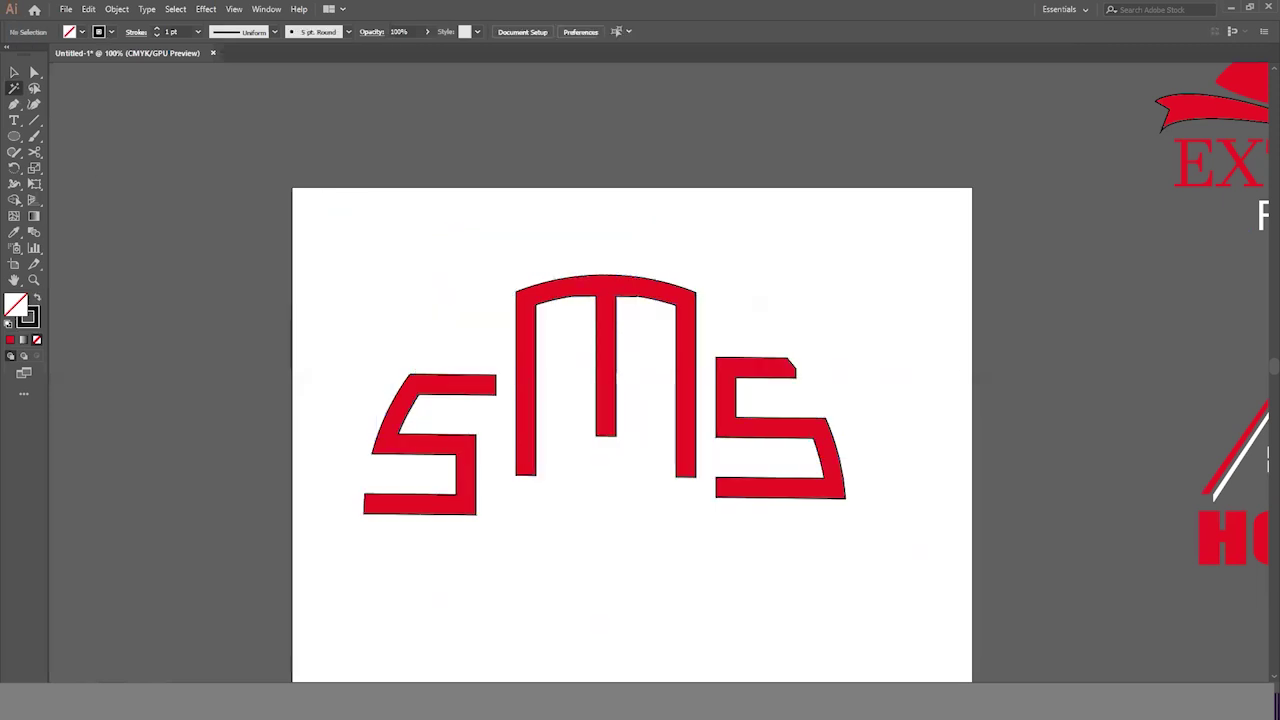
Move the left S up and closer to the M, and shift the right S slightly up and in toward the M.
left_click_drag(462, 456, 481, 417)
left_click_drag(776, 430, 764, 418)
left_click(557, 457)
left_click_drag(357, 257, 871, 599)
left_click(891, 506)
Try the right S below the M's middle stem and lower the left S slightly.
left_click_drag(816, 452, 697, 556)
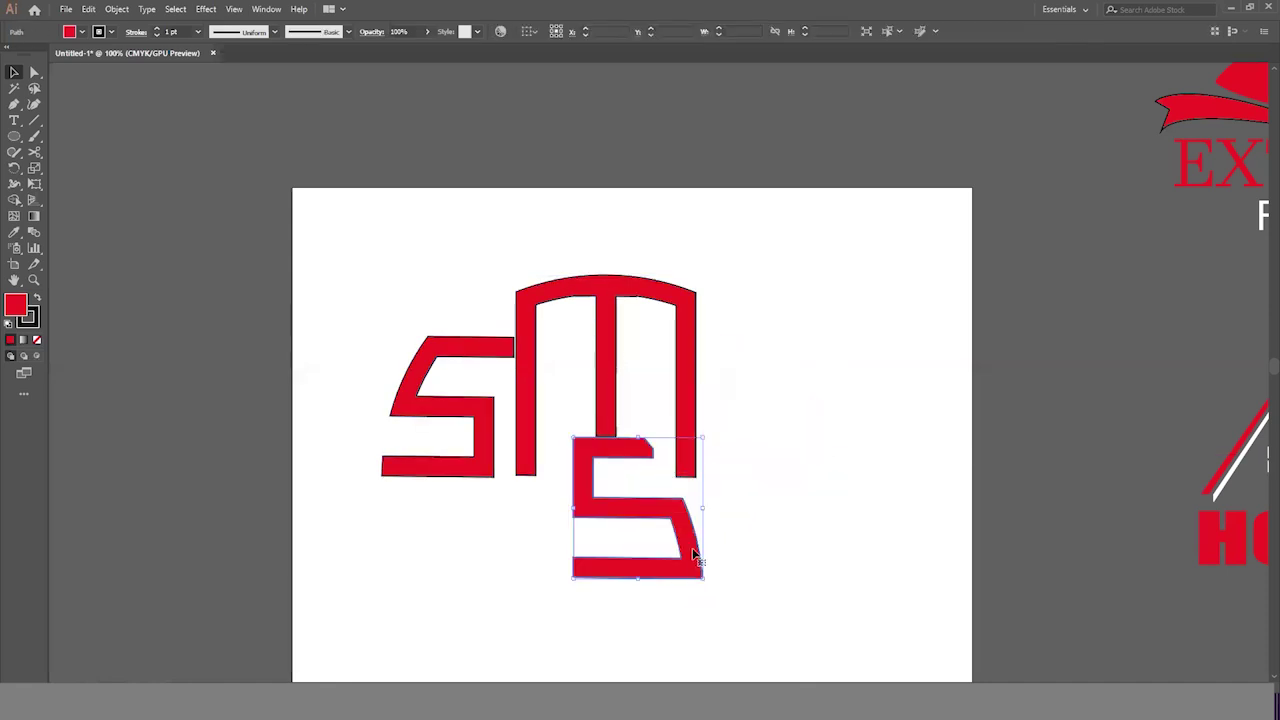
mouse_move(451, 410)
left_mouse_down()
mouse_move(509, 523)
mouse_move(686, 486)
mouse_move(551, 366)
mouse_move(453, 424)
left_mouse_up()
left_click(749, 486)
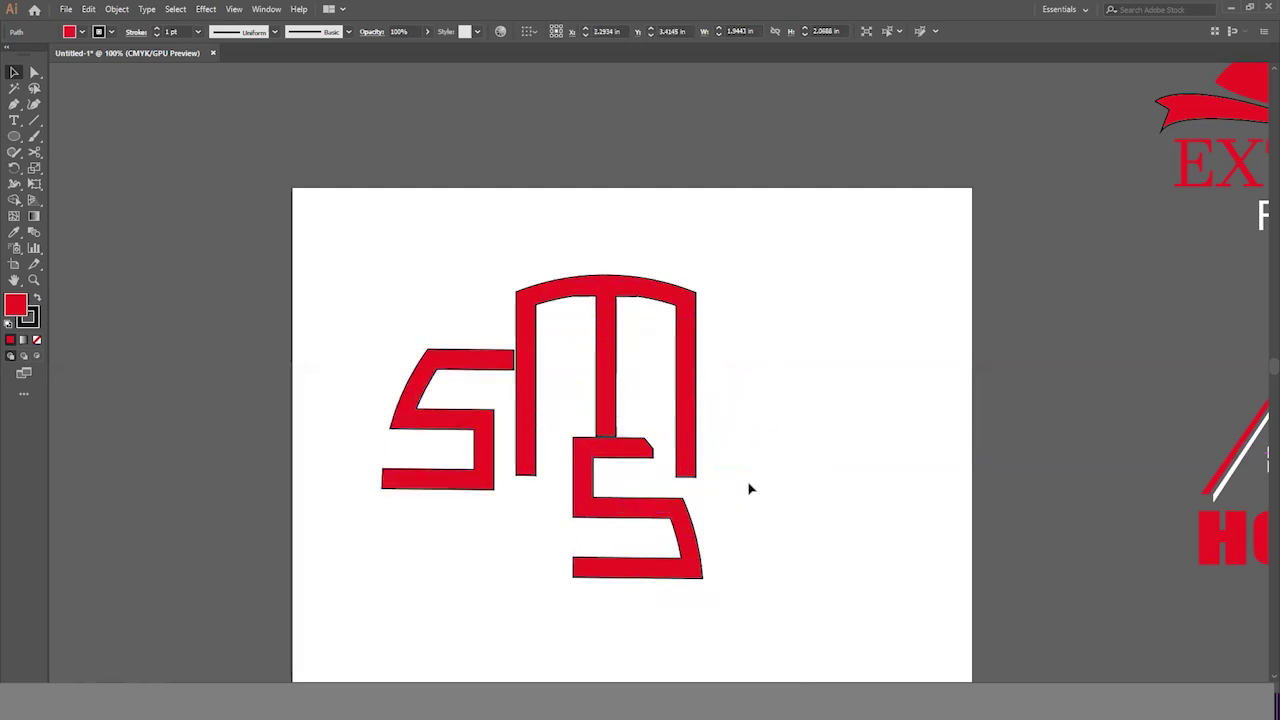
Place the right S back beside the M's right leg and raise the left S slightly beside the left leg.
left_click_drag(635, 509, 765, 417)
left_click(620, 503)
left_click_drag(464, 432, 475, 403)
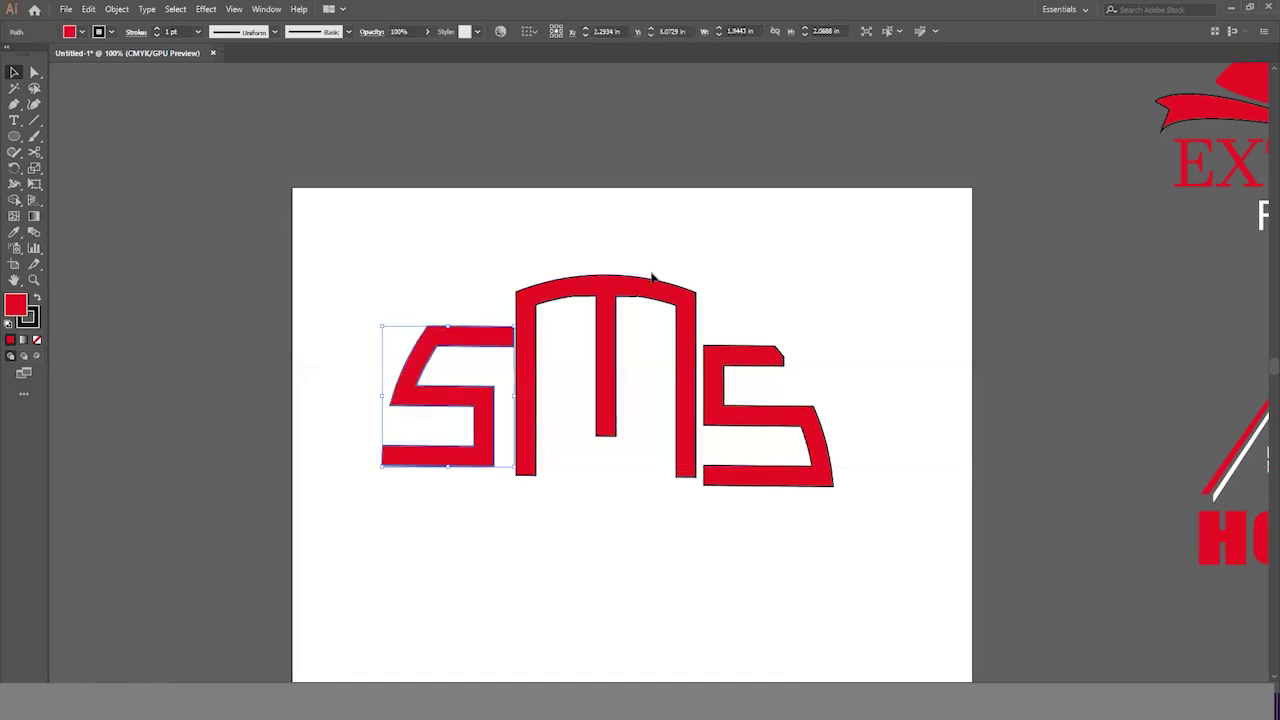
Select all three letters of the SMS logo together.
key("ctrl+a")
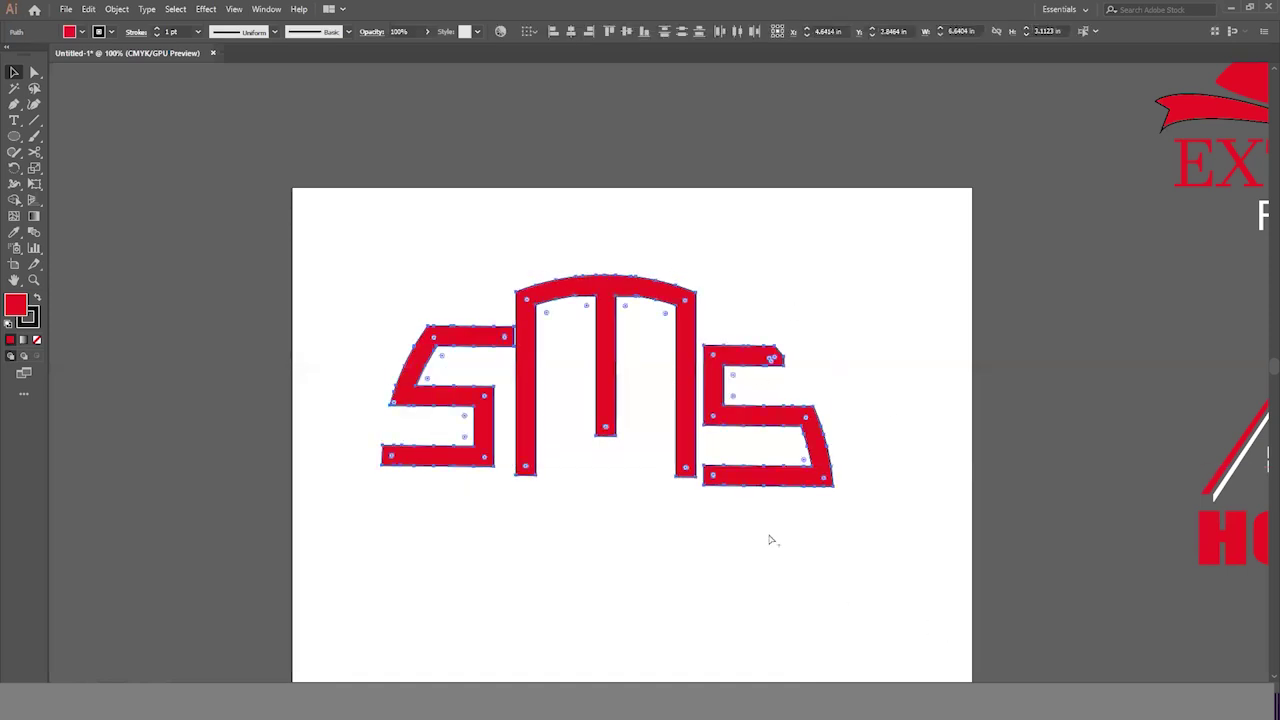
key("ctrl+minus")
scroll(726, 547, "up", 3)
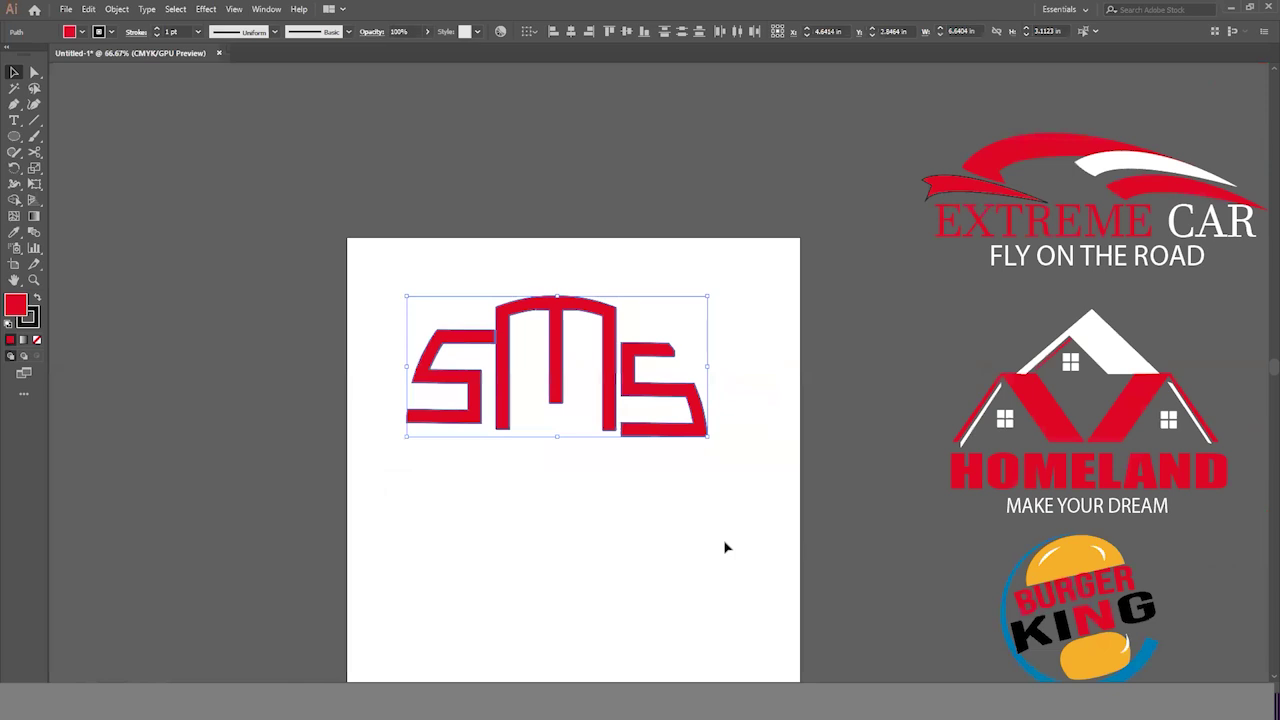
left_click(629, 484)
left_click_drag(548, 424, 785, 568)
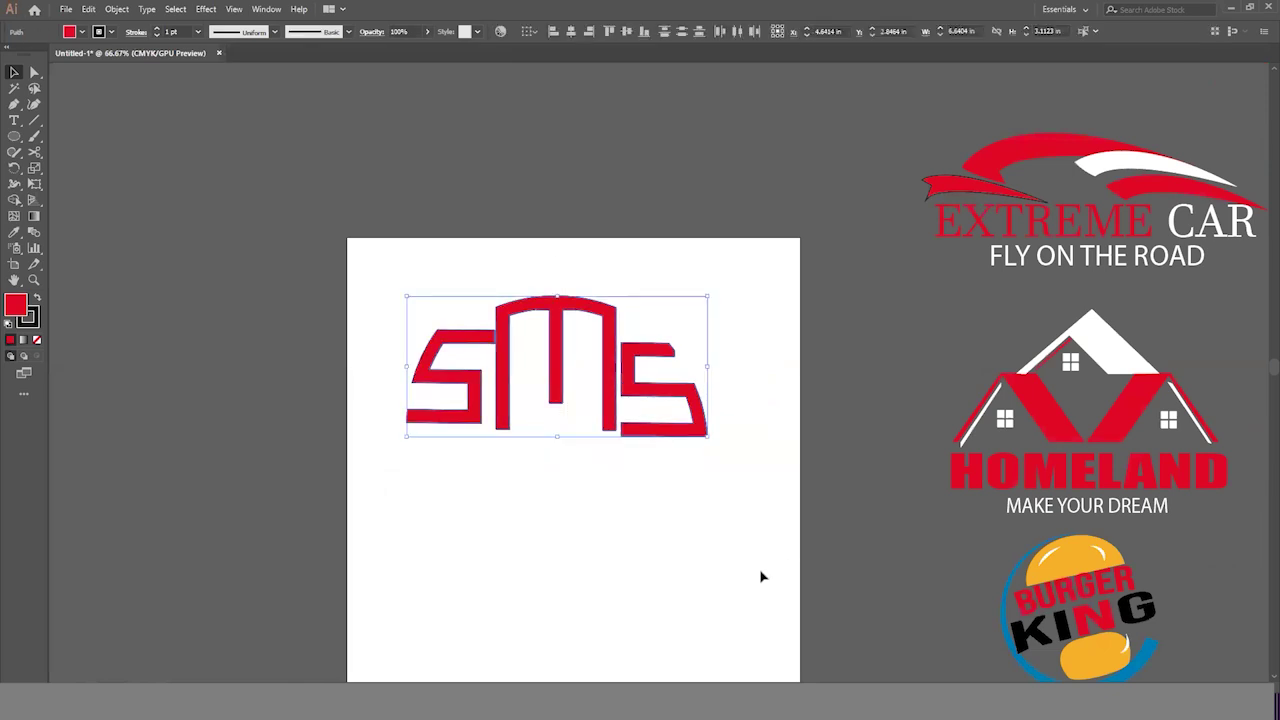